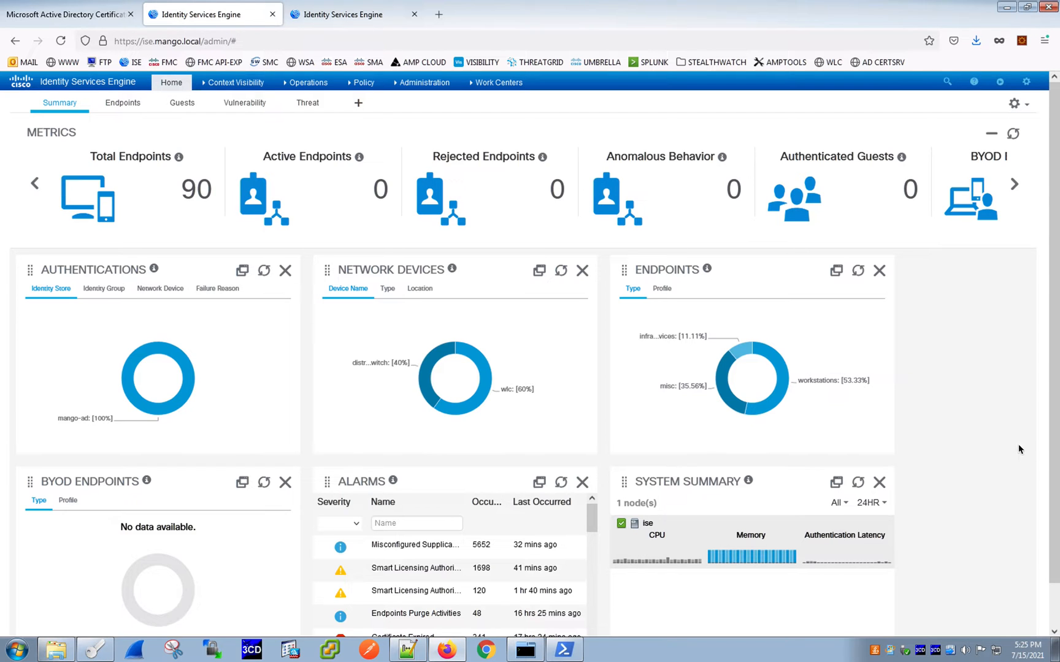
- Switch from the remote desktop to the NiBoard whiteboard and hide the recording panel
{"action": "key", "text": "ctrl+Up"}
{"action": "left_click", "coordinate": [666, 350]}
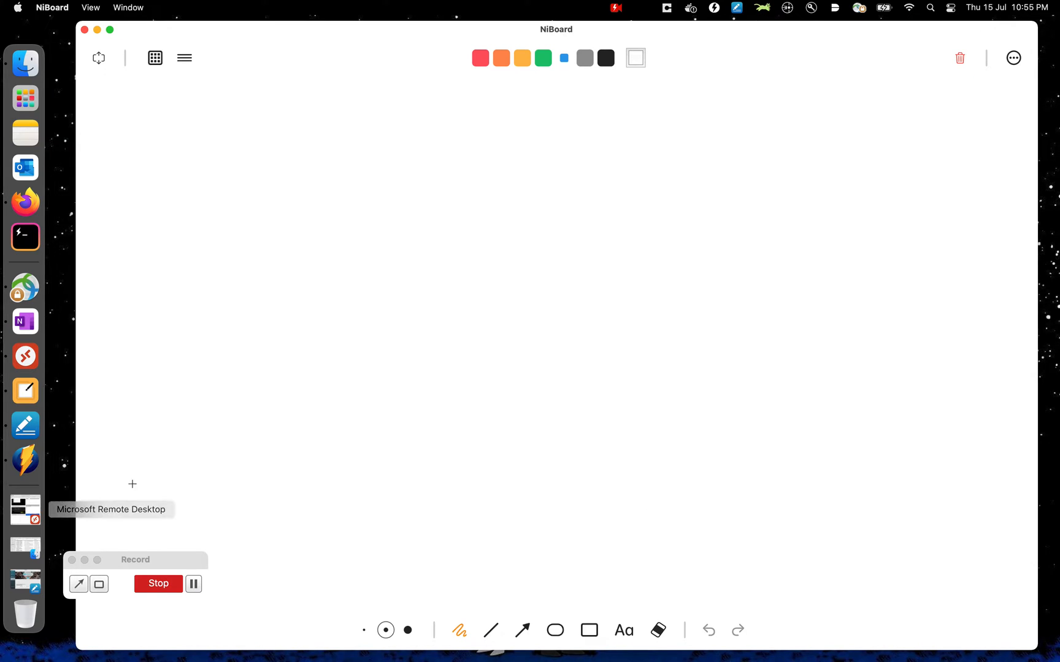
{"action": "left_click", "coordinate": [85, 560]}
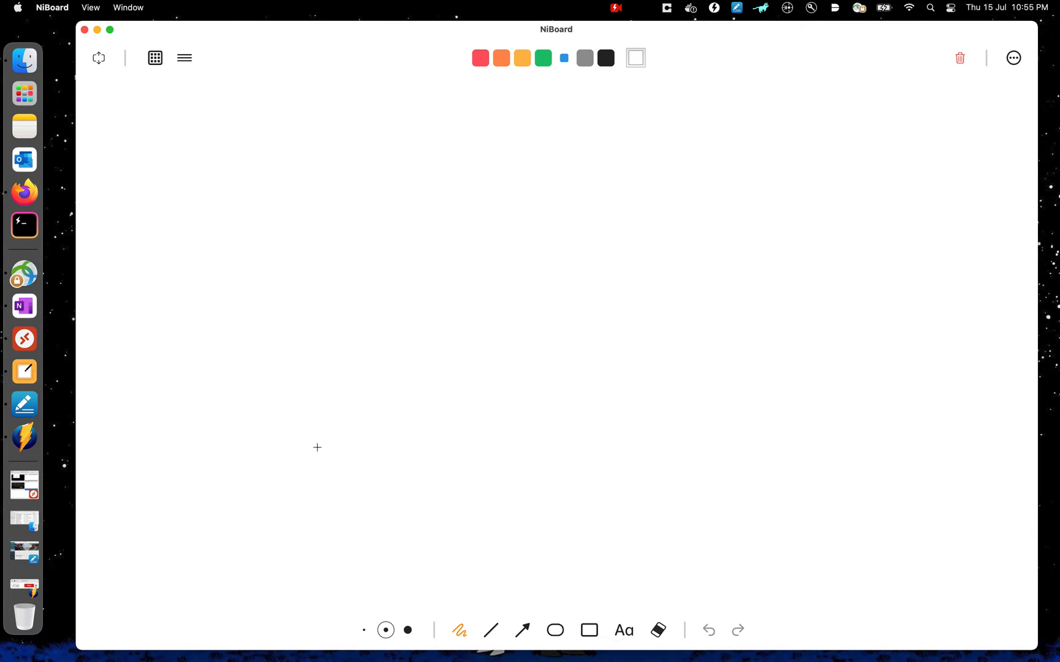
- Select the pen and handwrite 'Posture' in blue near the upper left of the board
{"action": "left_click", "coordinate": [463, 632]}
{"action": "left_click", "coordinate": [457, 629]}
{"action": "mouse_move", "coordinate": [272, 149]}
{"action": "left_mouse_down"}
{"action": "mouse_move", "coordinate": [274, 178]}
{"action": "mouse_move", "coordinate": [287, 166]}
{"action": "mouse_move", "coordinate": [302, 173]}
{"action": "mouse_move", "coordinate": [355, 158]}
{"action": "left_mouse_up"}
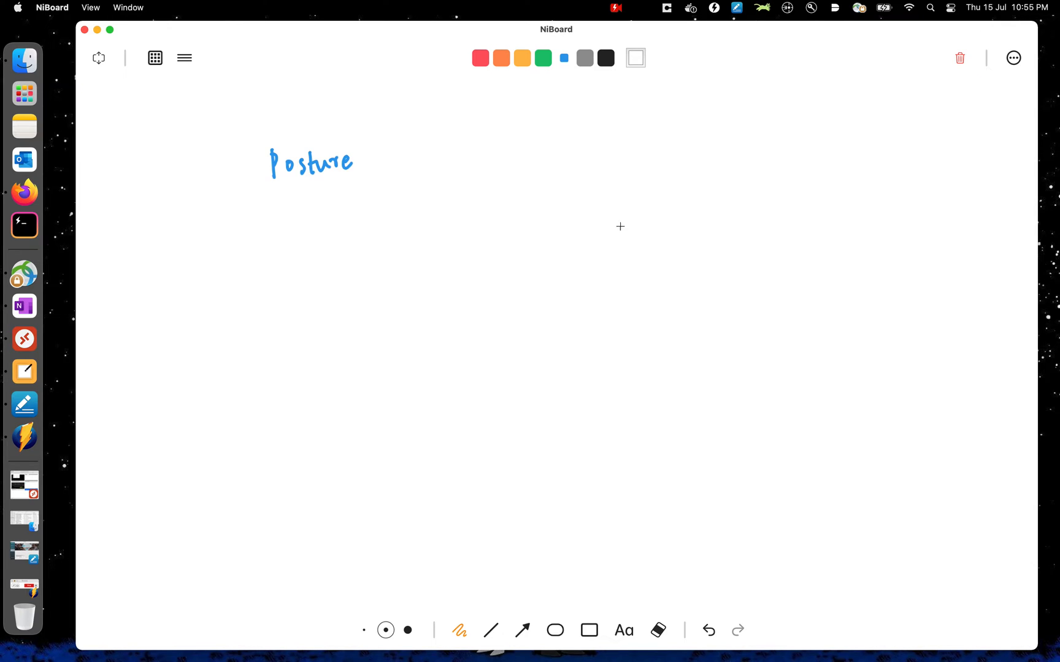
- Switch to red, write 'profiling' to the right, and underline 'Posture' in red
{"action": "left_click", "coordinate": [486, 58]}
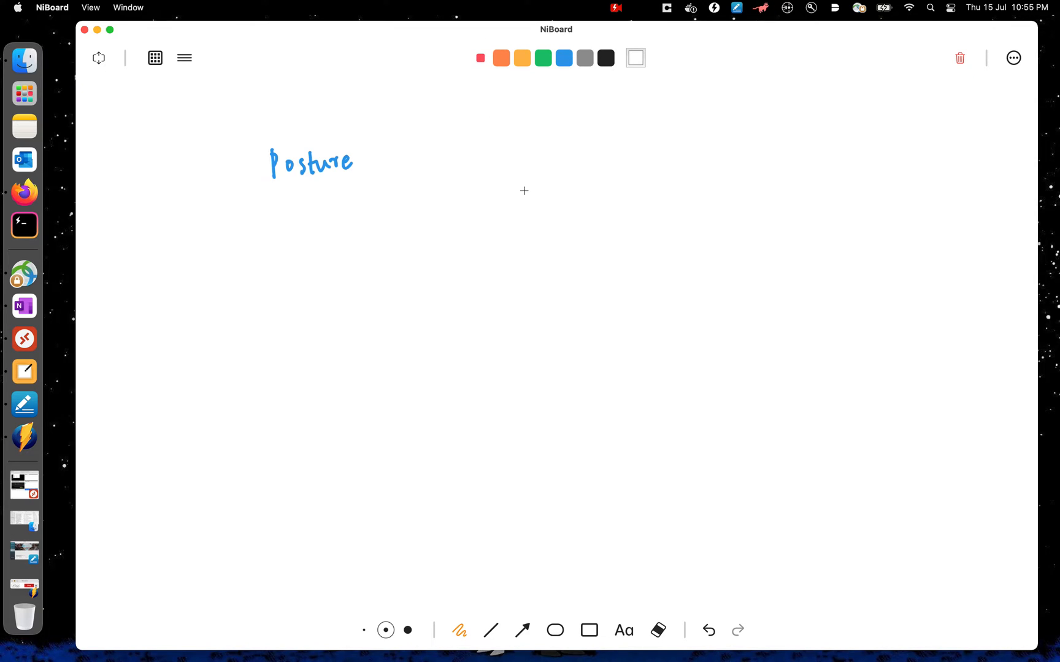
{"action": "mouse_move", "coordinate": [525, 206]}
{"action": "left_mouse_down"}
{"action": "mouse_move", "coordinate": [534, 168]}
{"action": "mouse_move", "coordinate": [577, 169]}
{"action": "mouse_move", "coordinate": [584, 156]}
{"action": "mouse_move", "coordinate": [626, 175]}
{"action": "left_mouse_up"}
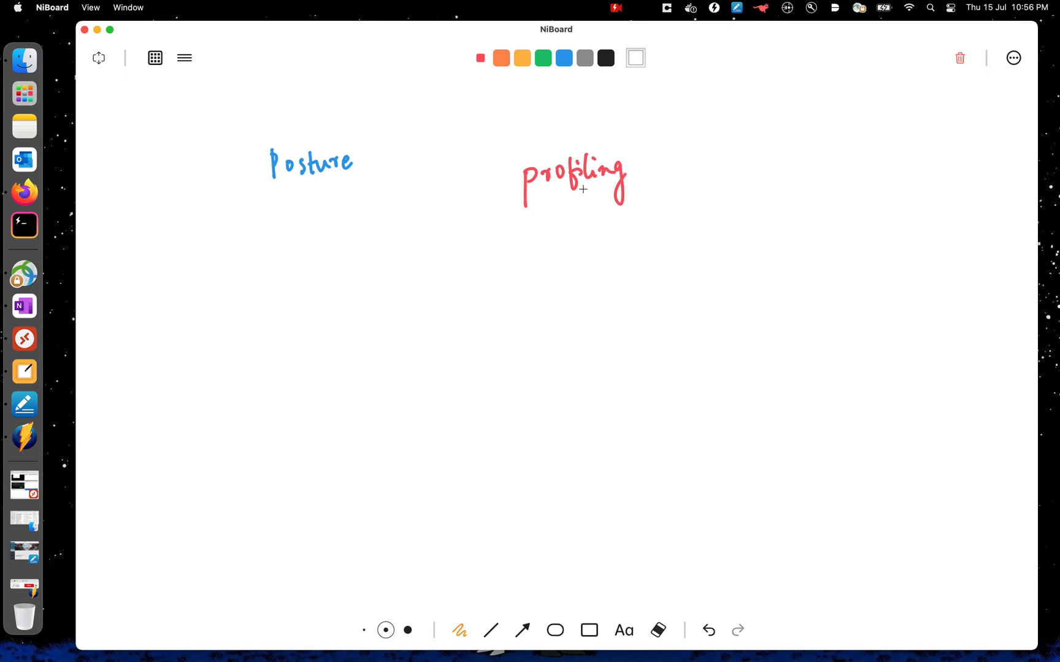
{"action": "left_click_drag", "start_coordinate": [283, 187], "coordinate": [333, 184]}
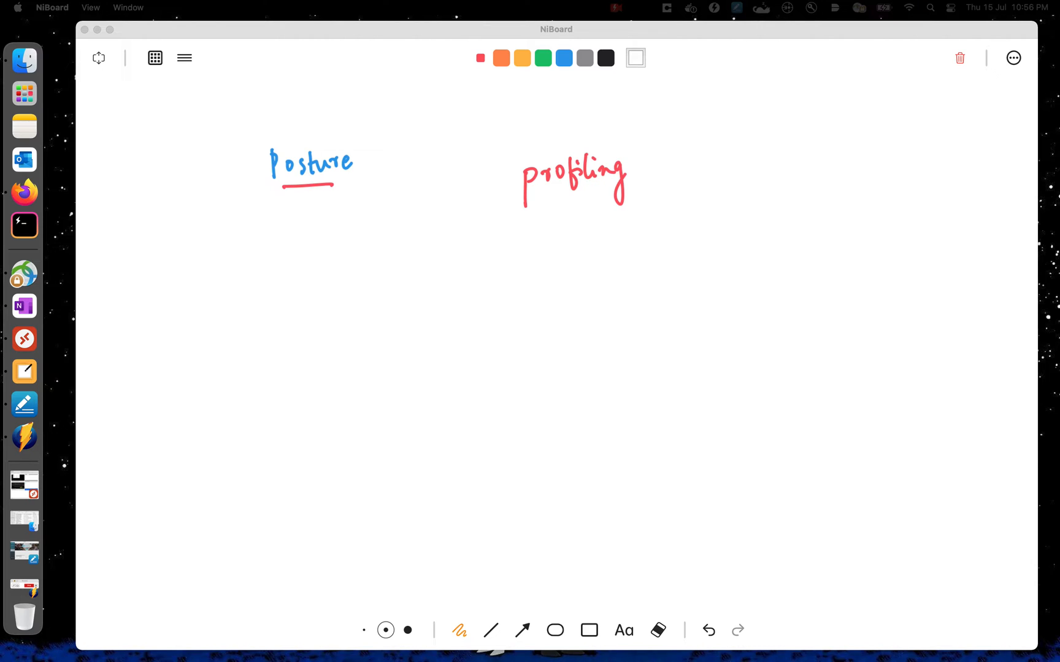
- Switch to black and write 'evaluation' and 'remediate' beneath 'Posture'
{"action": "left_click", "coordinate": [267, 215]}
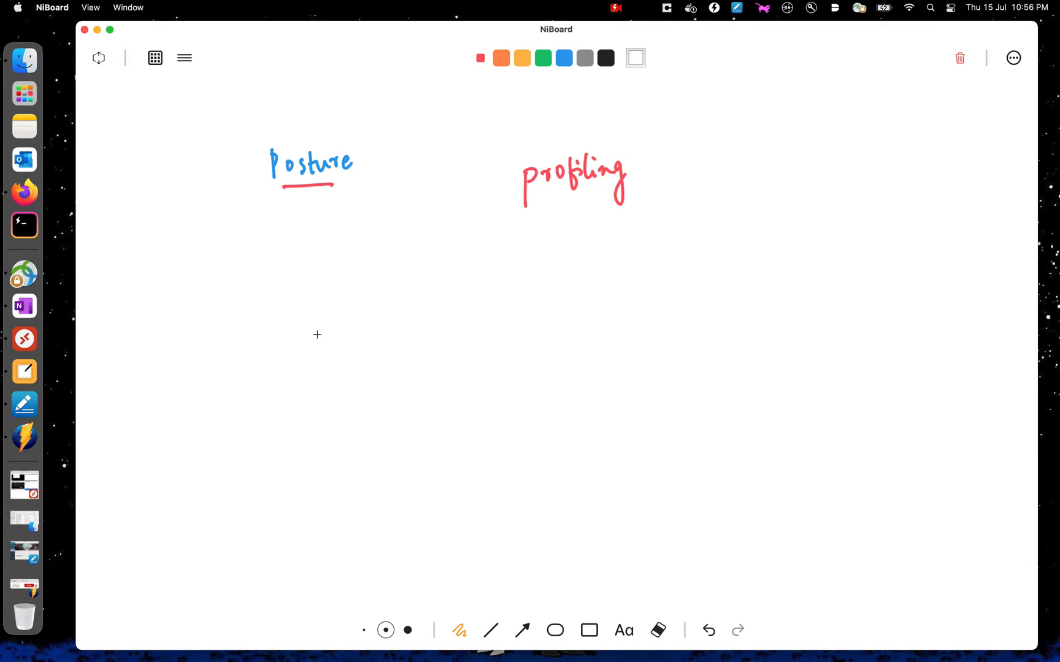
{"action": "left_click", "coordinate": [606, 59]}
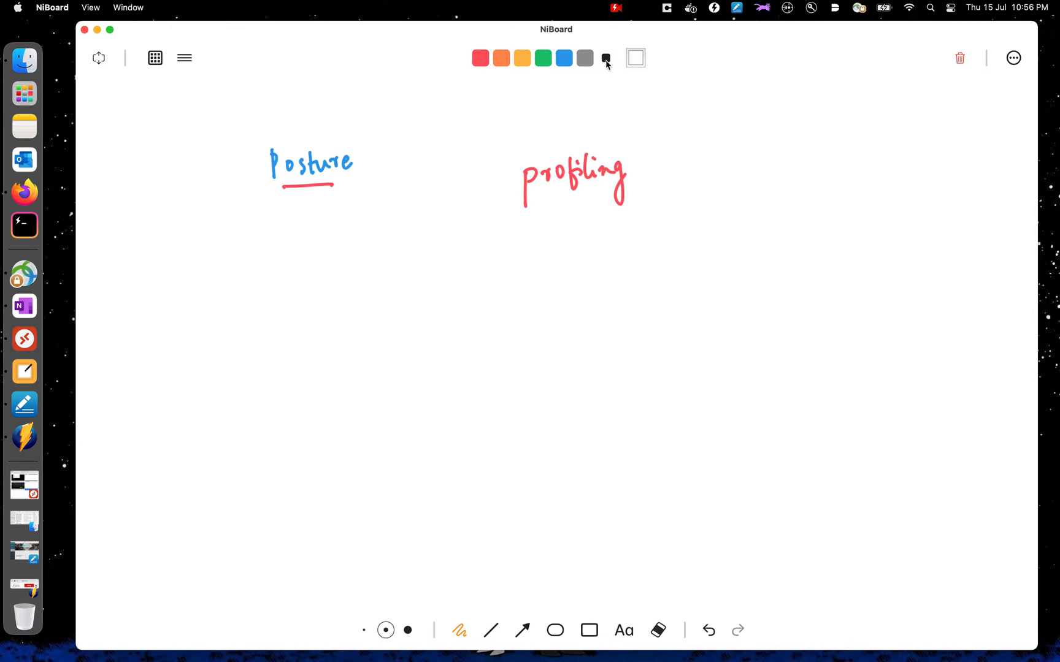
{"action": "mouse_move", "coordinate": [263, 235]}
{"action": "left_mouse_down"}
{"action": "mouse_move", "coordinate": [367, 217]}
{"action": "mouse_move", "coordinate": [389, 228]}
{"action": "left_mouse_up"}
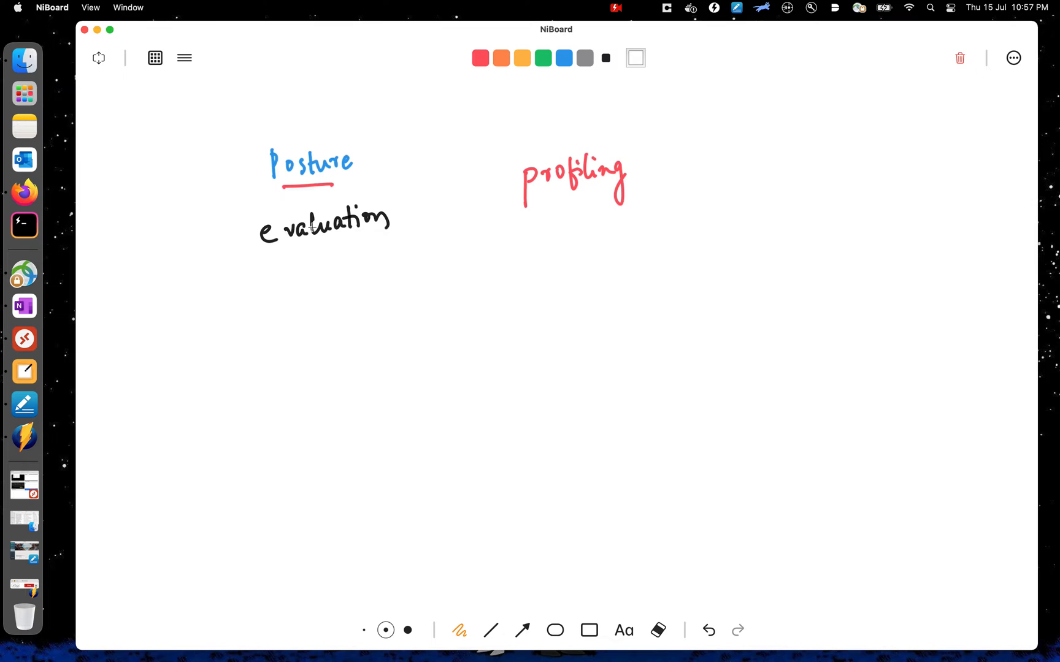
{"action": "mouse_move", "coordinate": [271, 280]}
{"action": "left_mouse_down"}
{"action": "mouse_move", "coordinate": [328, 279]}
{"action": "mouse_move", "coordinate": [338, 260]}
{"action": "mouse_move", "coordinate": [371, 268]}
{"action": "mouse_move", "coordinate": [380, 253]}
{"action": "mouse_move", "coordinate": [405, 264]}
{"action": "left_mouse_up"}
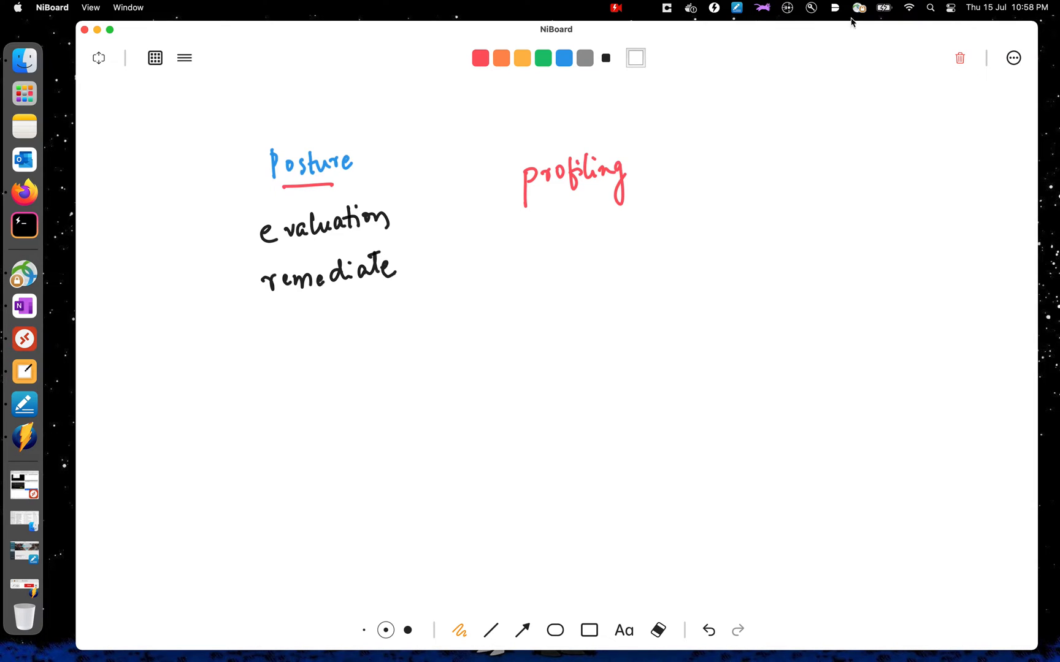
- Clear the board and write 'Duo' in black near the upper left
{"action": "left_click", "coordinate": [959, 58]}
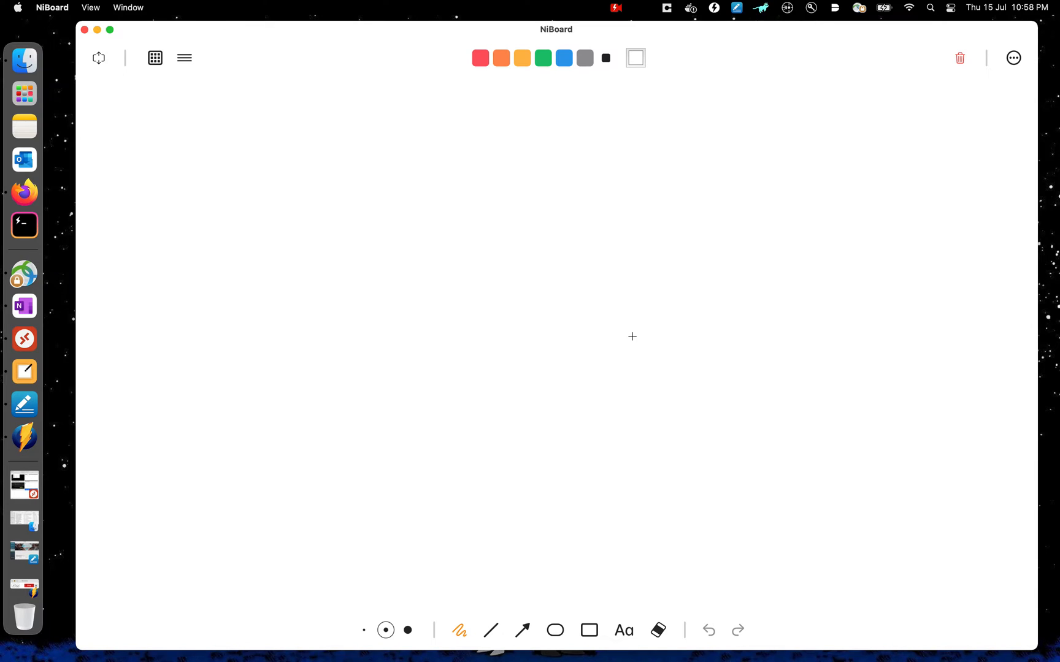
{"action": "left_click_drag", "start_coordinate": [245, 161], "coordinate": [241, 196]}
{"action": "mouse_move", "coordinate": [233, 163]}
{"action": "left_mouse_down"}
{"action": "mouse_move", "coordinate": [243, 195]}
{"action": "mouse_move", "coordinate": [270, 167]}
{"action": "mouse_move", "coordinate": [287, 173]}
{"action": "left_mouse_up"}
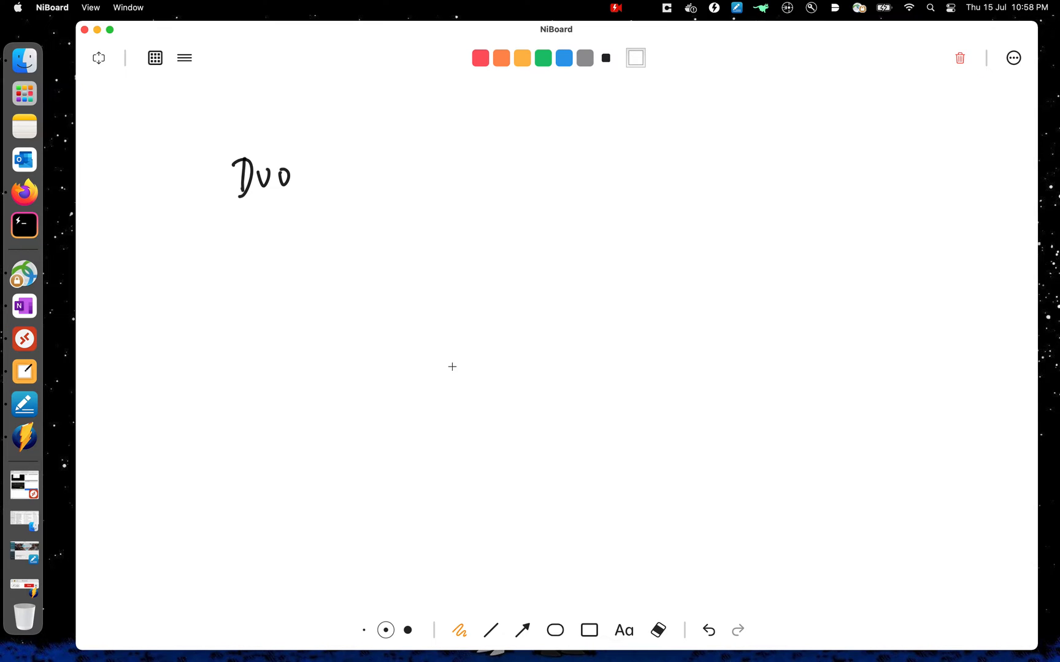
- Write 'Anyconnect Hotscan - ASA' below 'Duo'
{"action": "mouse_move", "coordinate": [237, 258]}
{"action": "left_mouse_down"}
{"action": "mouse_move", "coordinate": [248, 233]}
{"action": "mouse_move", "coordinate": [270, 257]}
{"action": "mouse_move", "coordinate": [269, 286]}
{"action": "mouse_move", "coordinate": [303, 248]}
{"action": "mouse_move", "coordinate": [369, 235]}
{"action": "mouse_move", "coordinate": [402, 249]}
{"action": "mouse_move", "coordinate": [459, 232]}
{"action": "mouse_move", "coordinate": [502, 251]}
{"action": "left_mouse_up"}
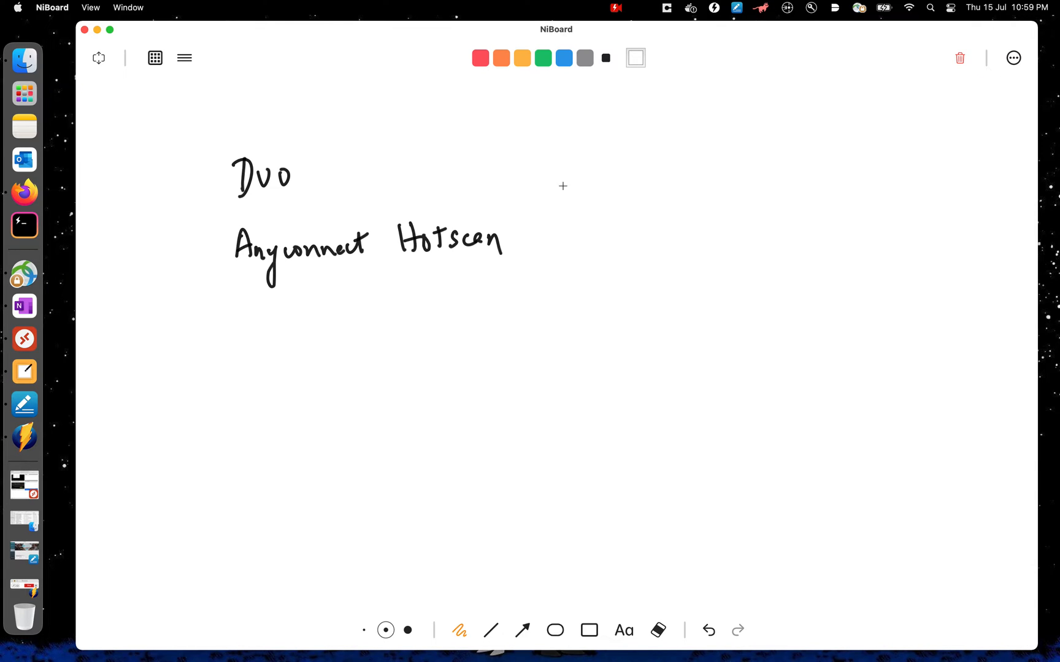
{"action": "left_click_drag", "start_coordinate": [524, 242], "coordinate": [587, 239]}
{"action": "mouse_move", "coordinate": [611, 228]}
{"action": "left_mouse_down"}
{"action": "mouse_move", "coordinate": [601, 246]}
{"action": "mouse_move", "coordinate": [633, 249]}
{"action": "mouse_move", "coordinate": [634, 239]}
{"action": "left_mouse_up"}
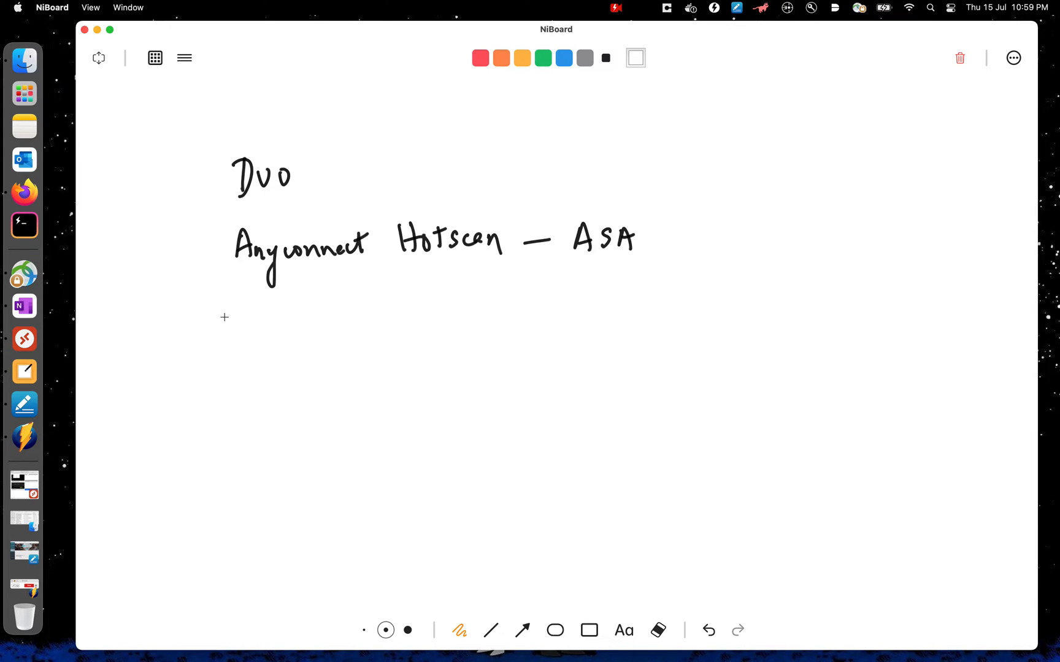
- Write 'ISE' below, then in red underline it and draw an arrow leading to 'Anyconnect'
{"action": "mouse_move", "coordinate": [284, 315]}
{"action": "left_mouse_down"}
{"action": "mouse_move", "coordinate": [292, 344]}
{"action": "mouse_move", "coordinate": [336, 338]}
{"action": "left_mouse_up"}
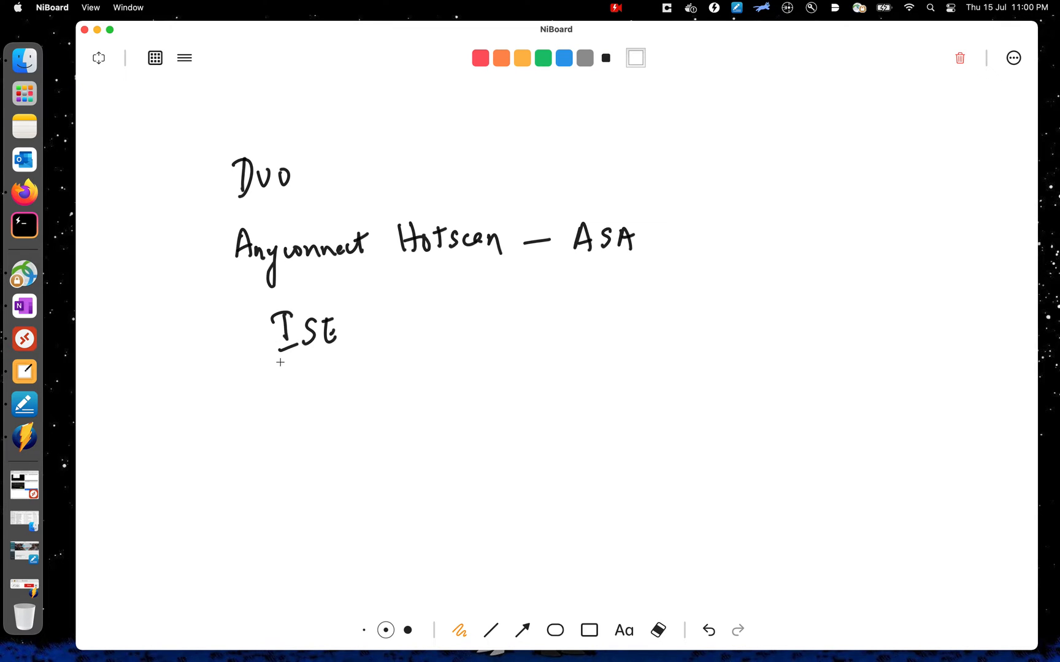
{"action": "left_click", "coordinate": [480, 58]}
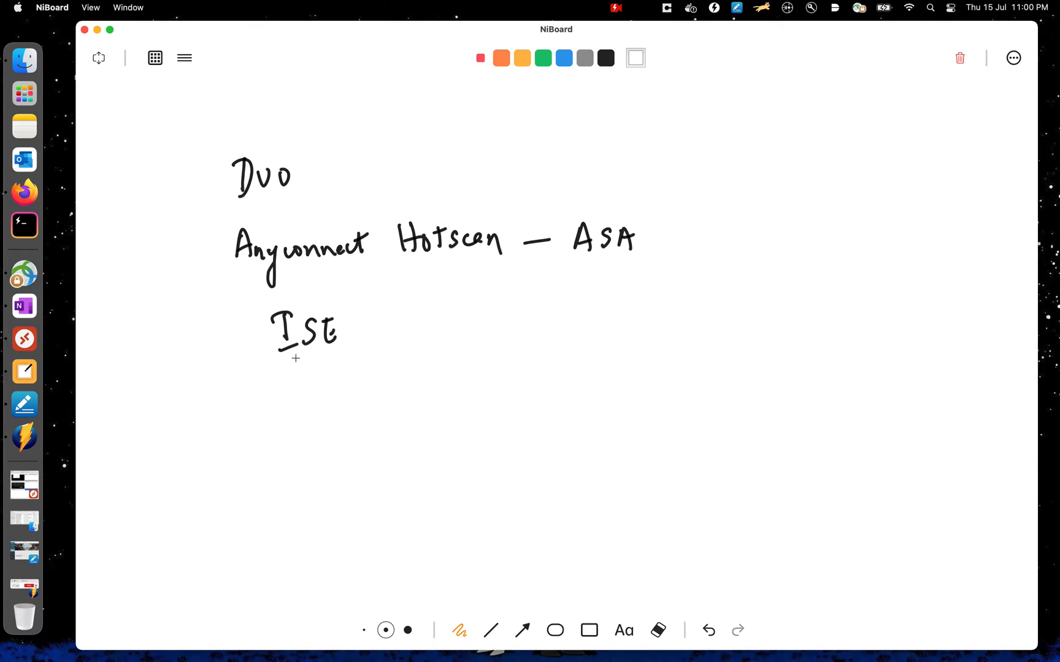
{"action": "left_click_drag", "start_coordinate": [279, 355], "coordinate": [360, 334]}
{"action": "mouse_move", "coordinate": [331, 349]}
{"action": "left_mouse_down"}
{"action": "mouse_move", "coordinate": [329, 360]}
{"action": "mouse_move", "coordinate": [381, 387]}
{"action": "mouse_move", "coordinate": [374, 405]}
{"action": "mouse_move", "coordinate": [463, 378]}
{"action": "mouse_move", "coordinate": [520, 383]}
{"action": "mouse_move", "coordinate": [542, 368]}
{"action": "left_mouse_up"}
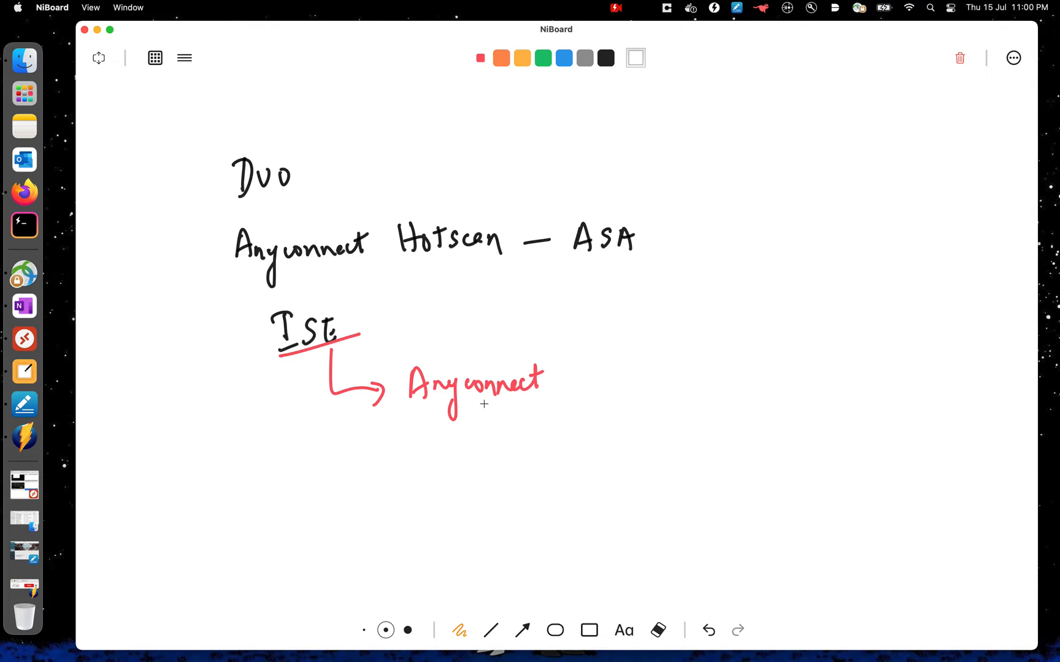
- Underline 'Anyconnect' in red and add '- System Scan' after it, also underlined
{"action": "left_click_drag", "start_coordinate": [407, 409], "coordinate": [520, 402]}
{"action": "left_click_drag", "start_coordinate": [563, 386], "coordinate": [599, 391]}
{"action": "left_click_drag", "start_coordinate": [604, 373], "coordinate": [624, 411]}
{"action": "mouse_move", "coordinate": [643, 368]}
{"action": "left_mouse_down"}
{"action": "mouse_move", "coordinate": [636, 389]}
{"action": "mouse_move", "coordinate": [670, 371]}
{"action": "mouse_move", "coordinate": [743, 384]}
{"action": "left_mouse_up"}
{"action": "left_click_drag", "start_coordinate": [752, 370], "coordinate": [766, 376]}
{"action": "left_click_drag", "start_coordinate": [624, 410], "coordinate": [765, 392]}
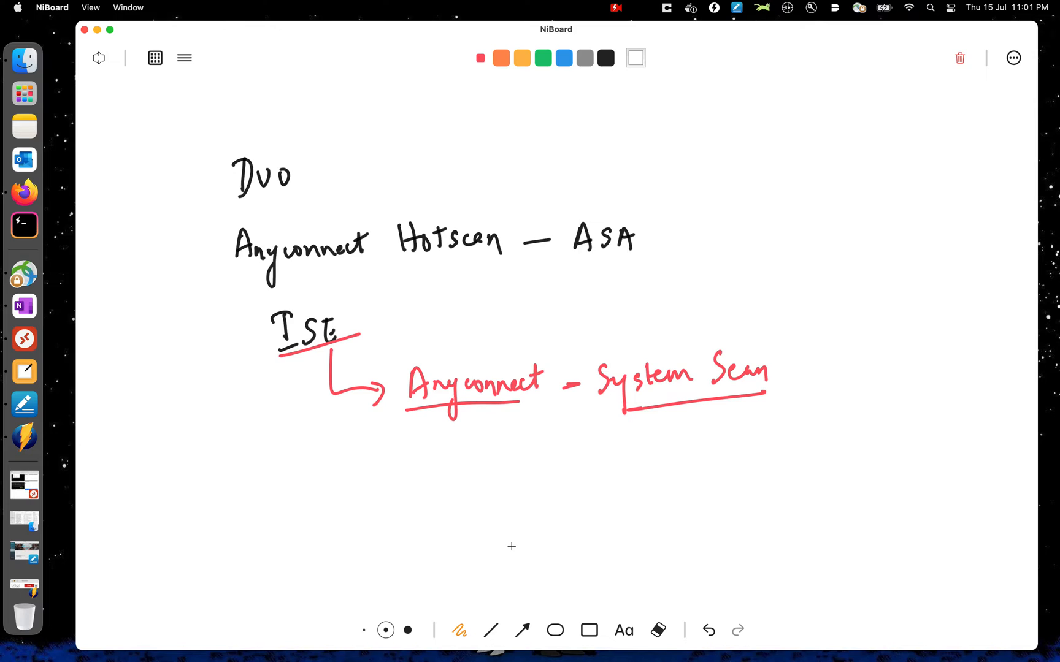
- Clear the board, write 'Posture' in red and underline it with a black line
{"action": "left_click", "coordinate": [960, 58]}
{"action": "left_click_drag", "start_coordinate": [255, 159], "coordinate": [359, 156]}
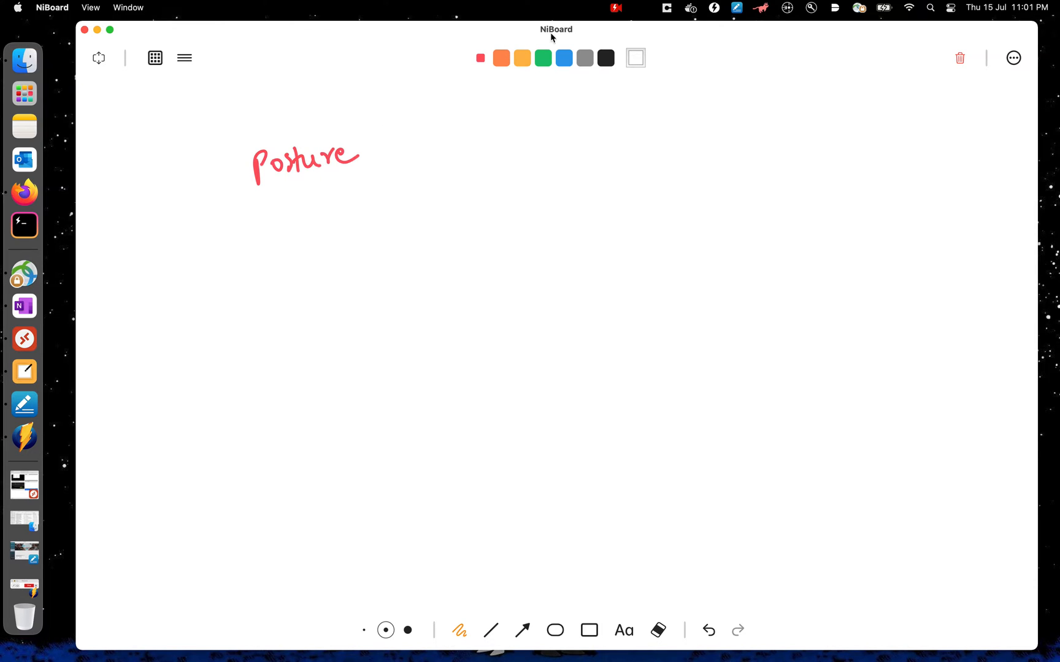
{"action": "left_click", "coordinate": [606, 57]}
{"action": "left_click_drag", "start_coordinate": [255, 204], "coordinate": [384, 194]}
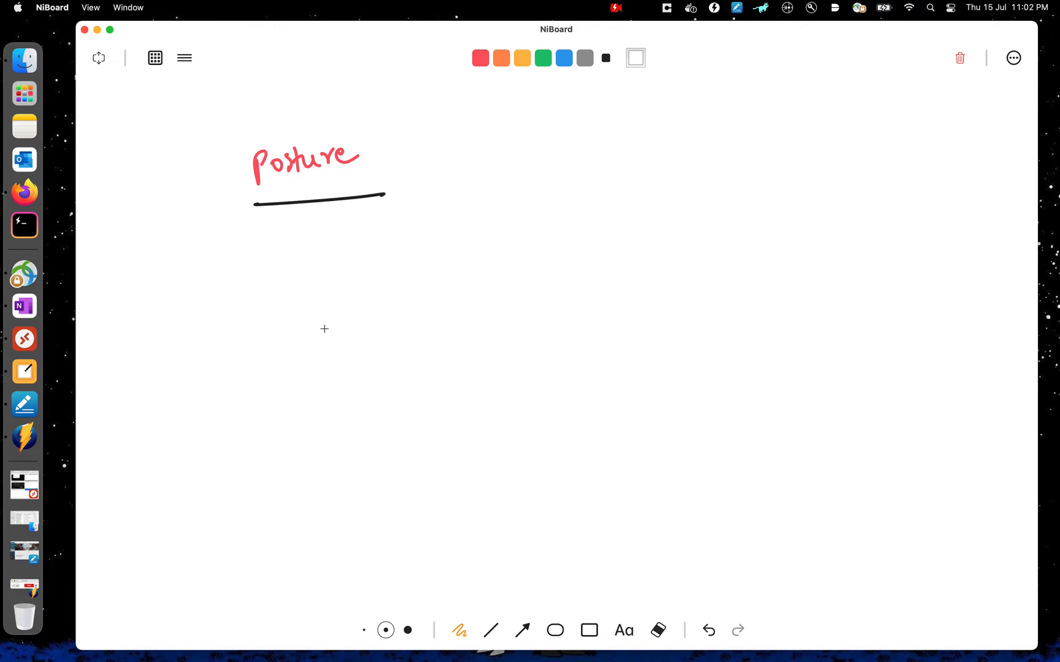
- Write a circled '1' followed by 'URL Redirection' under the heading
{"action": "left_click_drag", "start_coordinate": [391, 238], "coordinate": [439, 254]}
{"action": "mouse_move", "coordinate": [422, 237]}
{"action": "left_mouse_down"}
{"action": "mouse_move", "coordinate": [460, 254]}
{"action": "mouse_move", "coordinate": [490, 239]}
{"action": "mouse_move", "coordinate": [515, 263]}
{"action": "mouse_move", "coordinate": [587, 231]}
{"action": "mouse_move", "coordinate": [632, 243]}
{"action": "left_mouse_up"}
{"action": "left_click_drag", "start_coordinate": [319, 256], "coordinate": [323, 270]}
{"action": "mouse_move", "coordinate": [301, 246]}
{"action": "left_mouse_down"}
{"action": "mouse_move", "coordinate": [300, 261]}
{"action": "mouse_move", "coordinate": [299, 246]}
{"action": "left_mouse_up"}
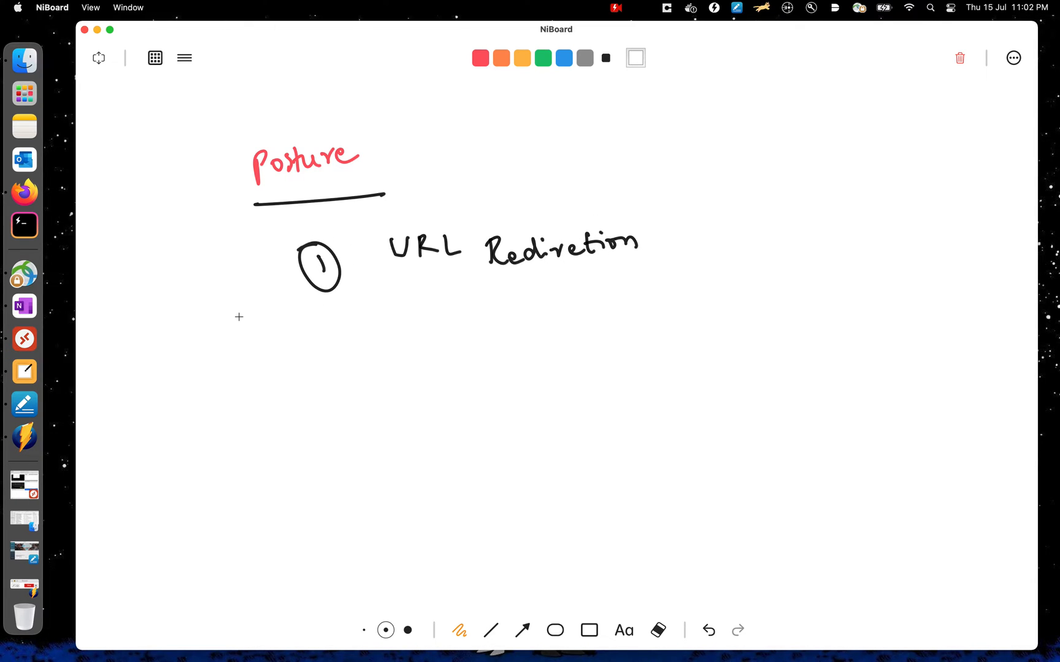
- Write a circled '2' followed by 'Session ID' below the first item
{"action": "mouse_move", "coordinate": [353, 338]}
{"action": "left_mouse_down"}
{"action": "mouse_move", "coordinate": [323, 358]}
{"action": "mouse_move", "coordinate": [351, 340]}
{"action": "left_mouse_up"}
{"action": "left_click_drag", "start_coordinate": [332, 351], "coordinate": [349, 362]}
{"action": "mouse_move", "coordinate": [433, 340]}
{"action": "left_mouse_down"}
{"action": "mouse_move", "coordinate": [446, 360]}
{"action": "mouse_move", "coordinate": [615, 336]}
{"action": "left_mouse_up"}
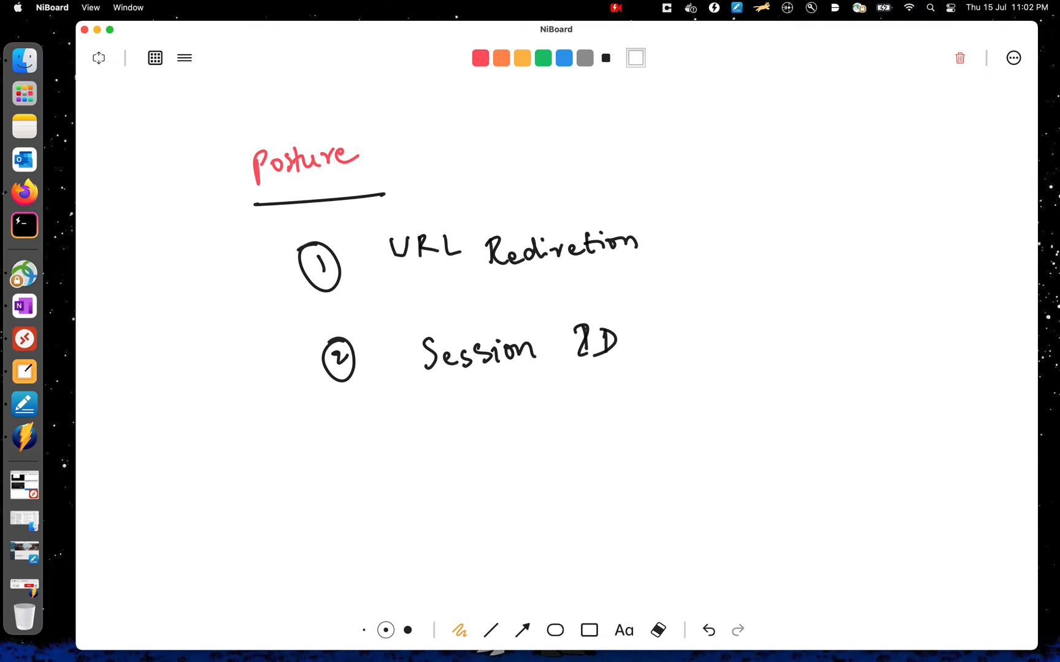
{"action": "mouse_move", "coordinate": [808, 265]}
{"action": "left_mouse_down"}
{"action": "mouse_move", "coordinate": [805, 292]}
{"action": "mouse_move", "coordinate": [851, 269]}
{"action": "mouse_move", "coordinate": [854, 281]}
{"action": "left_mouse_up"}
{"action": "left_click_drag", "start_coordinate": [814, 312], "coordinate": [877, 301]}
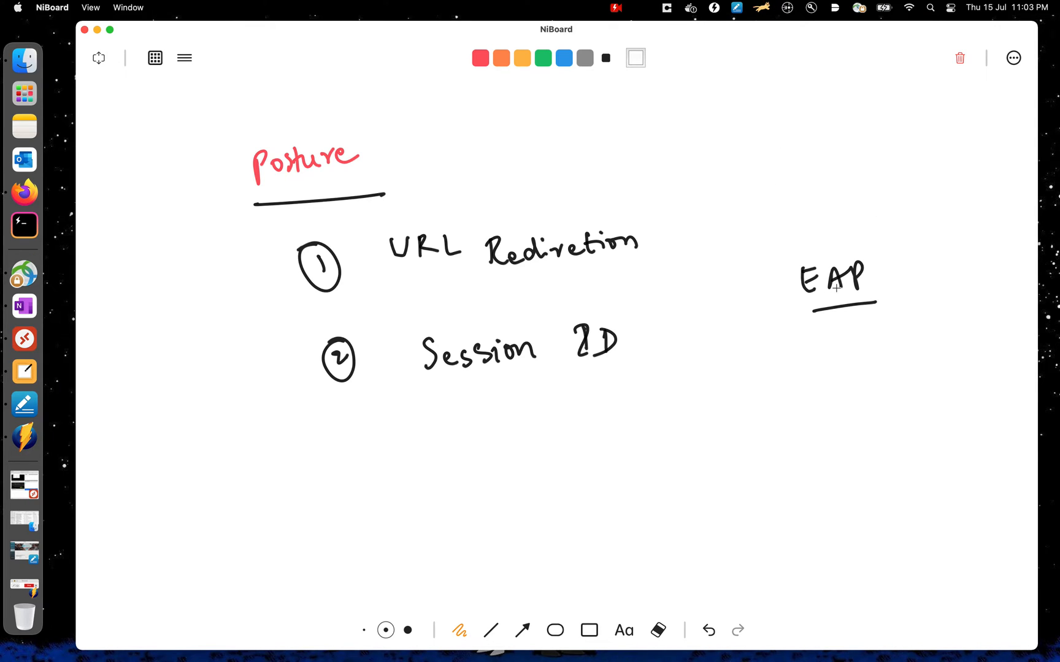
{"action": "left_click", "coordinate": [658, 629]}
{"action": "mouse_move", "coordinate": [826, 252]}
{"action": "left_mouse_down"}
{"action": "mouse_move", "coordinate": [868, 301]}
{"action": "mouse_move", "coordinate": [845, 319]}
{"action": "left_mouse_up"}
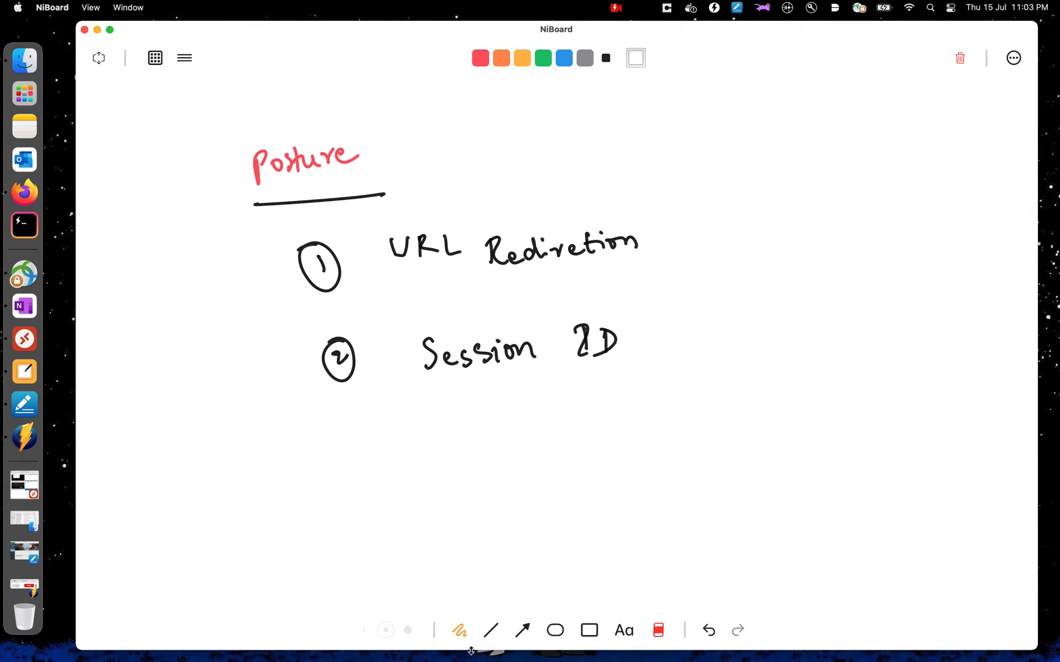
- Reselect the pen and write 'EAP - Layer 2 Auth' and 'Posture - TLS' on the right side
{"action": "left_click", "coordinate": [461, 630]}
{"action": "mouse_move", "coordinate": [813, 220]}
{"action": "left_mouse_down"}
{"action": "mouse_move", "coordinate": [817, 238]}
{"action": "mouse_move", "coordinate": [874, 226]}
{"action": "mouse_move", "coordinate": [911, 234]}
{"action": "mouse_move", "coordinate": [997, 214]}
{"action": "mouse_move", "coordinate": [1033, 229]}
{"action": "left_mouse_up"}
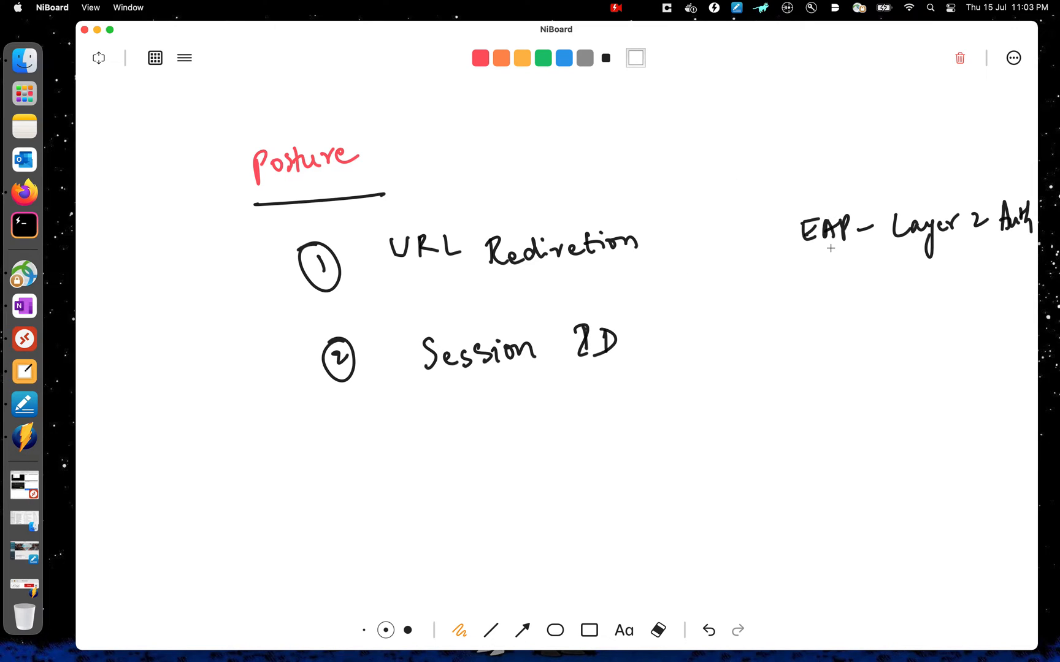
{"action": "mouse_move", "coordinate": [792, 298]}
{"action": "left_mouse_down"}
{"action": "mouse_move", "coordinate": [825, 314]}
{"action": "mouse_move", "coordinate": [922, 290]}
{"action": "mouse_move", "coordinate": [972, 301]}
{"action": "mouse_move", "coordinate": [949, 311]}
{"action": "left_mouse_up"}
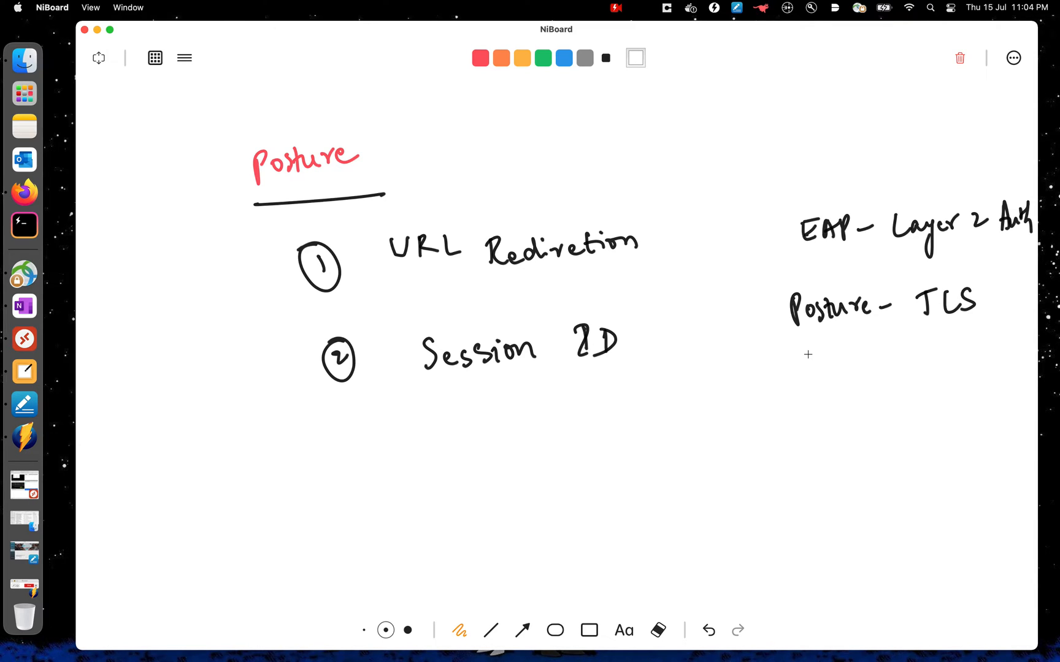
- Underline 'Layer' and 'TLS', then switch to yellow and circle 'Session ID'
{"action": "left_click_drag", "start_coordinate": [902, 251], "coordinate": [947, 245]}
{"action": "left_click_drag", "start_coordinate": [900, 330], "coordinate": [953, 320]}
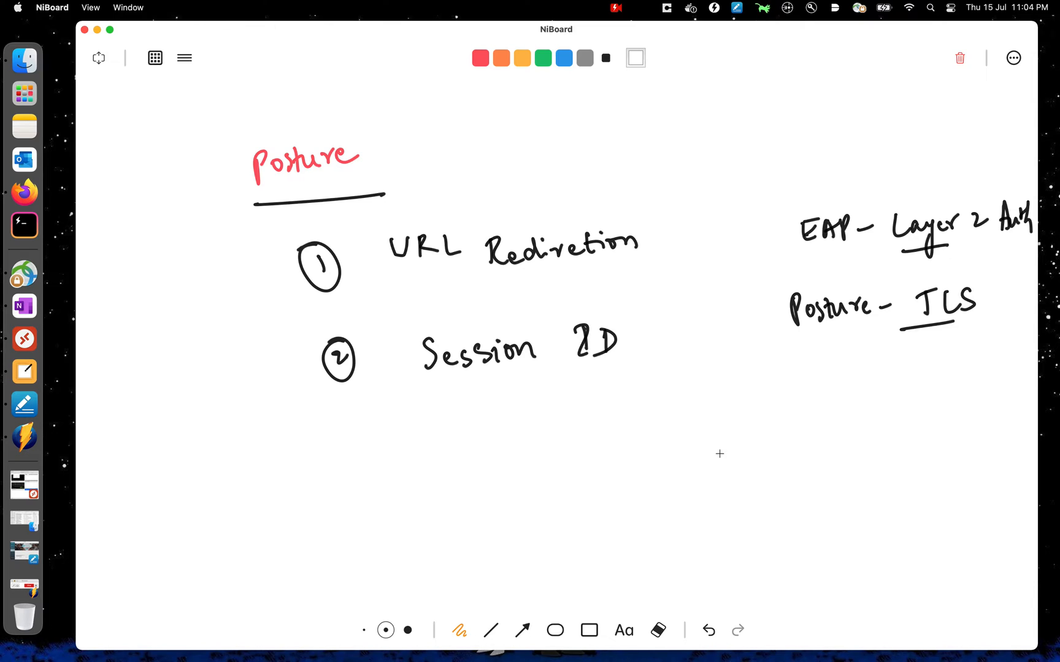
{"action": "left_click", "coordinate": [522, 60]}
{"action": "mouse_move", "coordinate": [576, 295]}
{"action": "left_mouse_down"}
{"action": "mouse_move", "coordinate": [388, 361]}
{"action": "mouse_move", "coordinate": [588, 285]}
{"action": "left_mouse_up"}
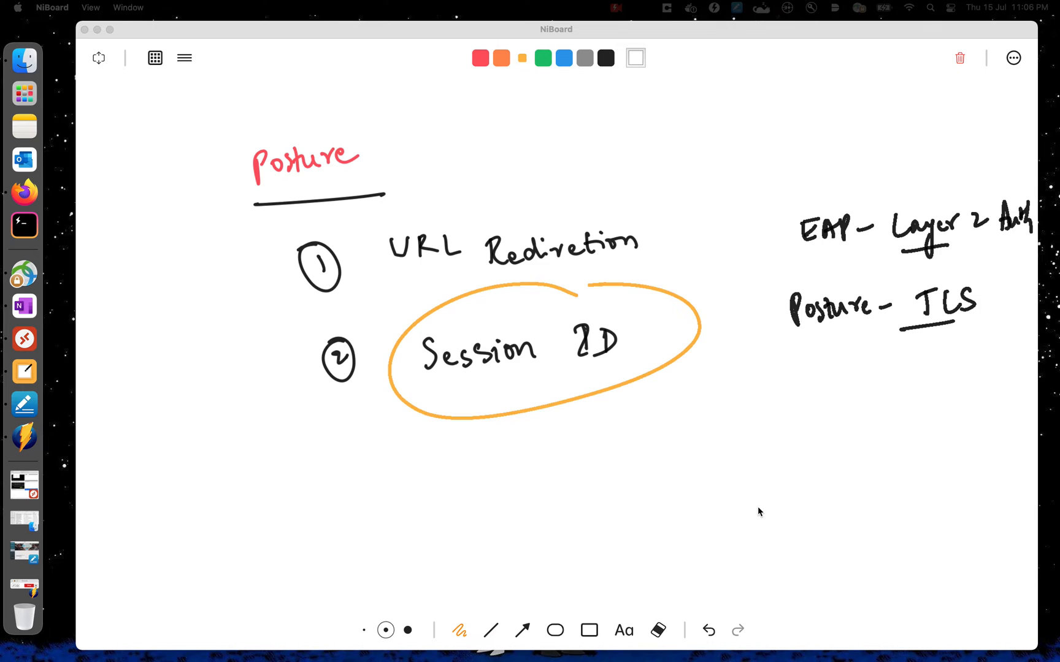
- Clear the board and draw a black stick figure on the left
{"action": "left_click", "coordinate": [959, 59]}
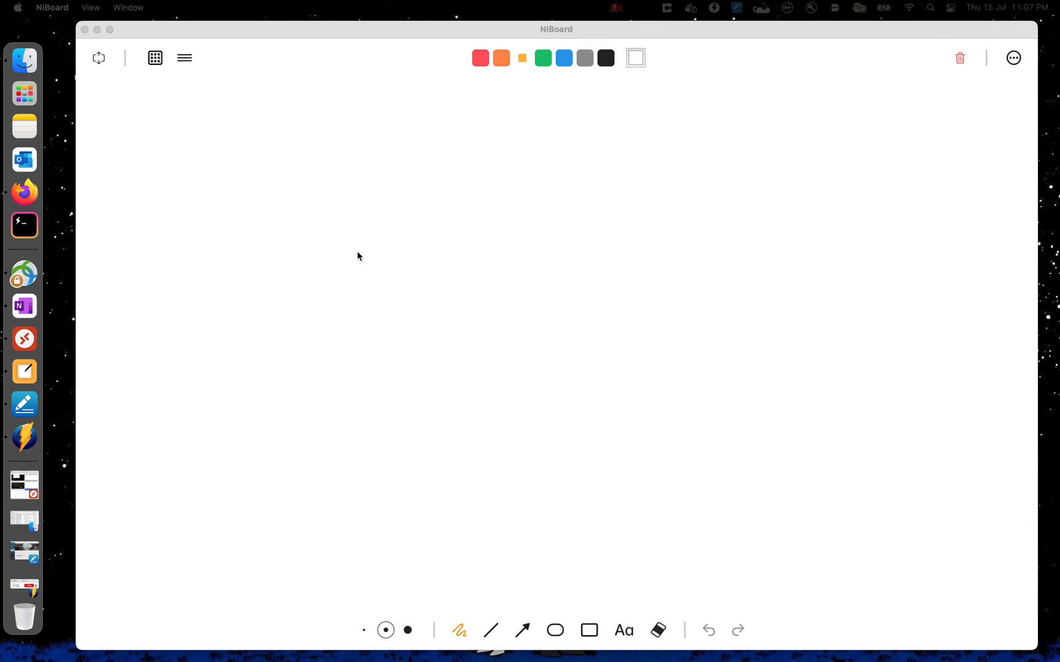
{"action": "left_click", "coordinate": [606, 58]}
{"action": "left_click_drag", "start_coordinate": [278, 221], "coordinate": [278, 215]}
{"action": "mouse_move", "coordinate": [288, 230]}
{"action": "left_mouse_down"}
{"action": "mouse_move", "coordinate": [281, 244]}
{"action": "mouse_move", "coordinate": [301, 246]}
{"action": "left_mouse_up"}
{"action": "left_click_drag", "start_coordinate": [290, 232], "coordinate": [281, 262]}
{"action": "left_click_drag", "start_coordinate": [287, 252], "coordinate": [299, 265]}
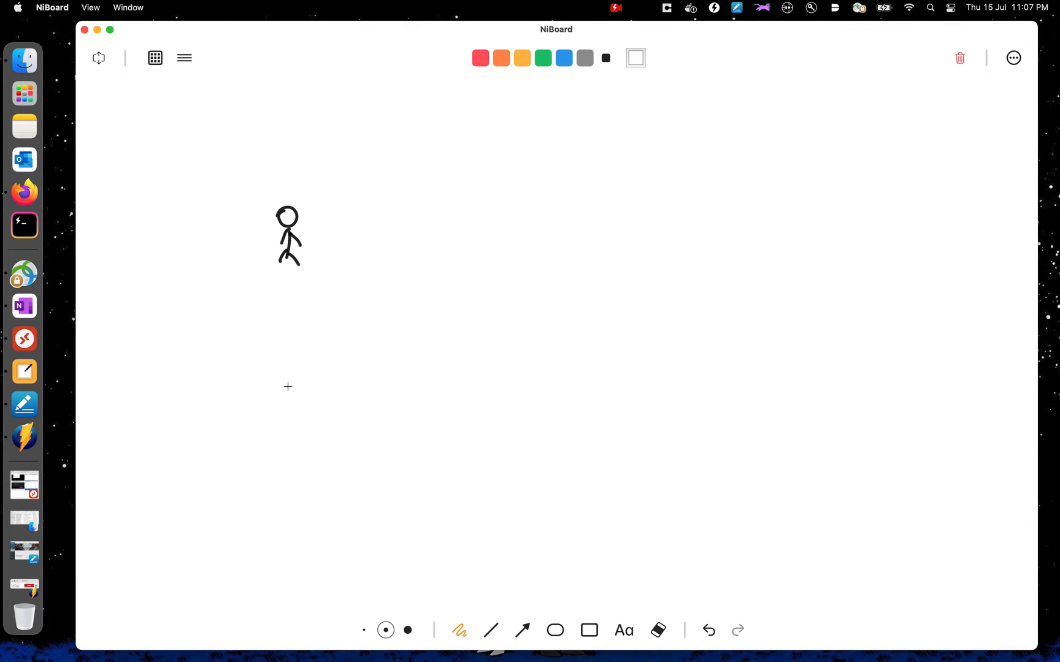
- Draw a box labelled 'SW' in the middle and a box labelled 'ISE' on the right
{"action": "mouse_move", "coordinate": [466, 215]}
{"action": "left_mouse_down"}
{"action": "mouse_move", "coordinate": [478, 253]}
{"action": "mouse_move", "coordinate": [504, 233]}
{"action": "left_mouse_up"}
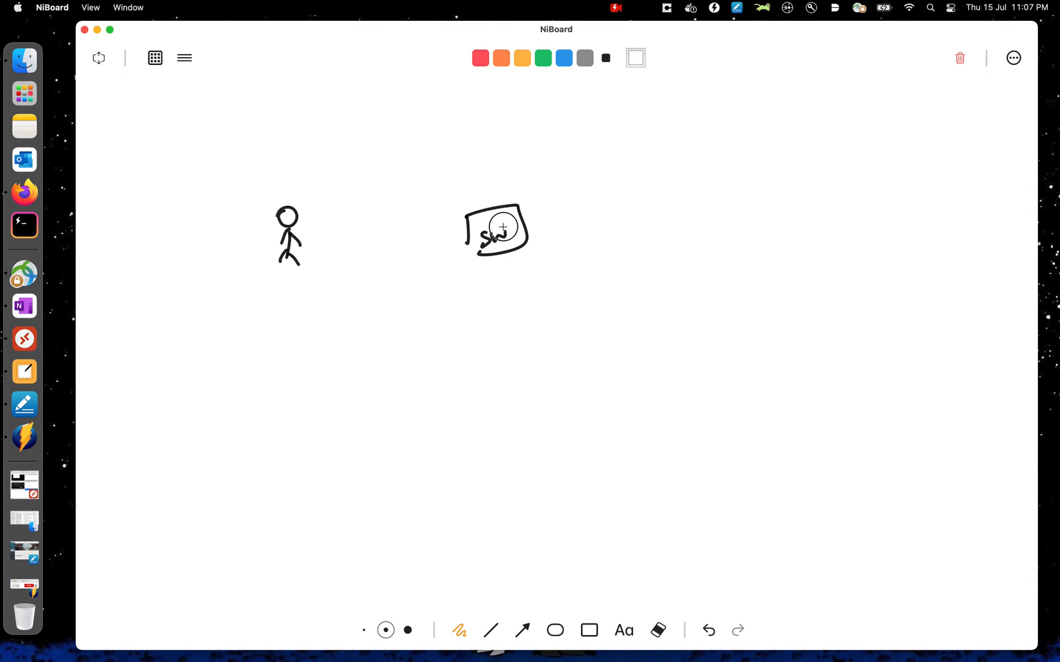
{"action": "mouse_move", "coordinate": [695, 206]}
{"action": "left_mouse_down"}
{"action": "mouse_move", "coordinate": [704, 246]}
{"action": "mouse_move", "coordinate": [722, 237]}
{"action": "left_mouse_up"}
{"action": "mouse_move", "coordinate": [730, 222]}
{"action": "left_mouse_down"}
{"action": "mouse_move", "coordinate": [724, 238]}
{"action": "mouse_move", "coordinate": [743, 238]}
{"action": "left_mouse_up"}
{"action": "mouse_move", "coordinate": [734, 216]}
{"action": "left_mouse_down"}
{"action": "mouse_move", "coordinate": [743, 213]}
{"action": "mouse_move", "coordinate": [745, 225]}
{"action": "left_mouse_up"}
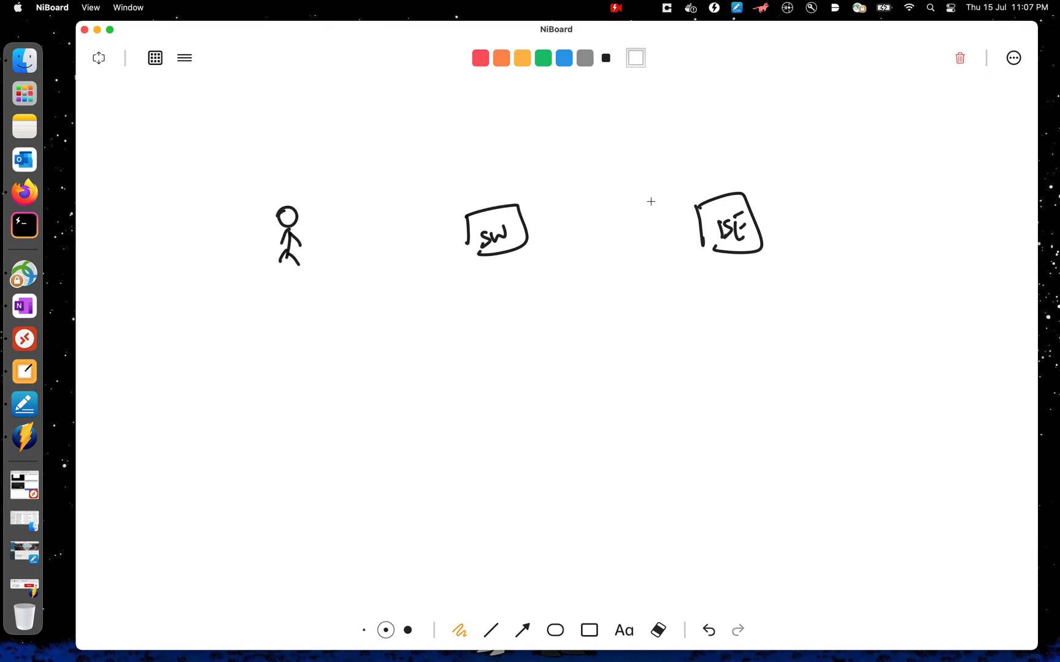
- Draw arrows from the stick figure toward SW and from SW toward ISE
{"action": "left_click_drag", "start_coordinate": [305, 286], "coordinate": [479, 284]}
{"action": "left_click_drag", "start_coordinate": [469, 274], "coordinate": [467, 293]}
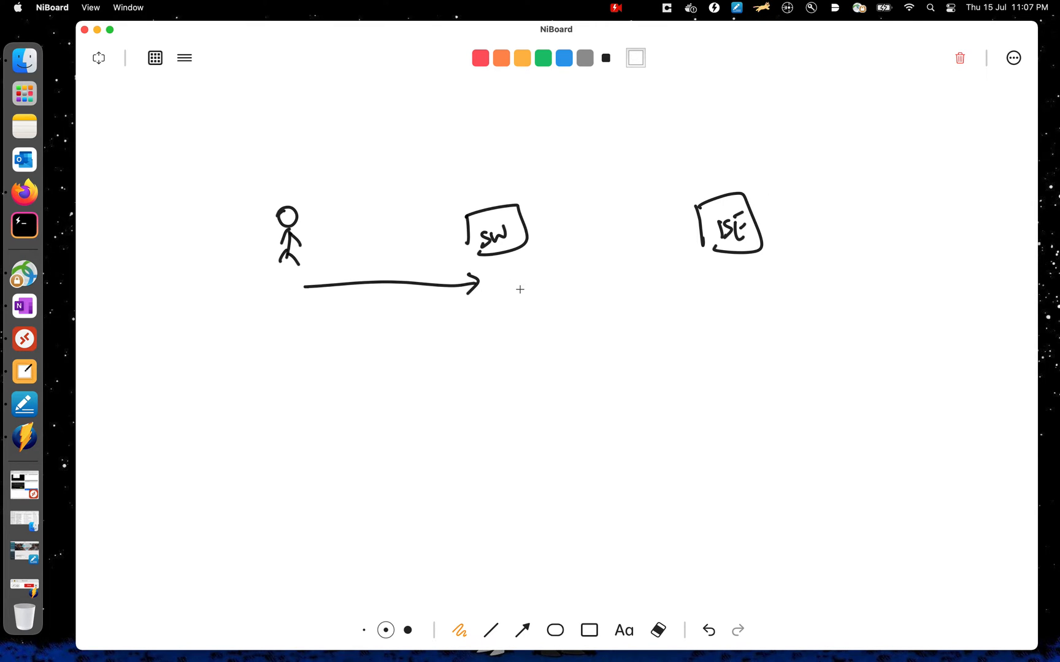
{"action": "mouse_move", "coordinate": [503, 299]}
{"action": "left_mouse_down"}
{"action": "mouse_move", "coordinate": [665, 289]}
{"action": "mouse_move", "coordinate": [652, 302]}
{"action": "left_mouse_up"}
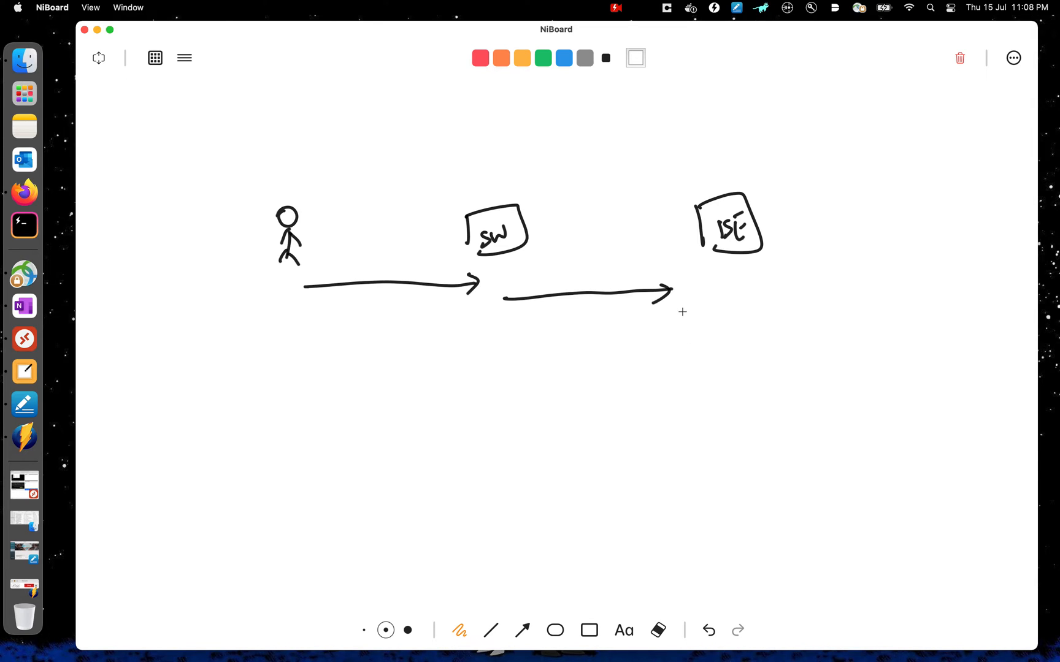
- Switch to red and write 'A - ✓' below the ISE box
{"action": "left_click", "coordinate": [481, 59]}
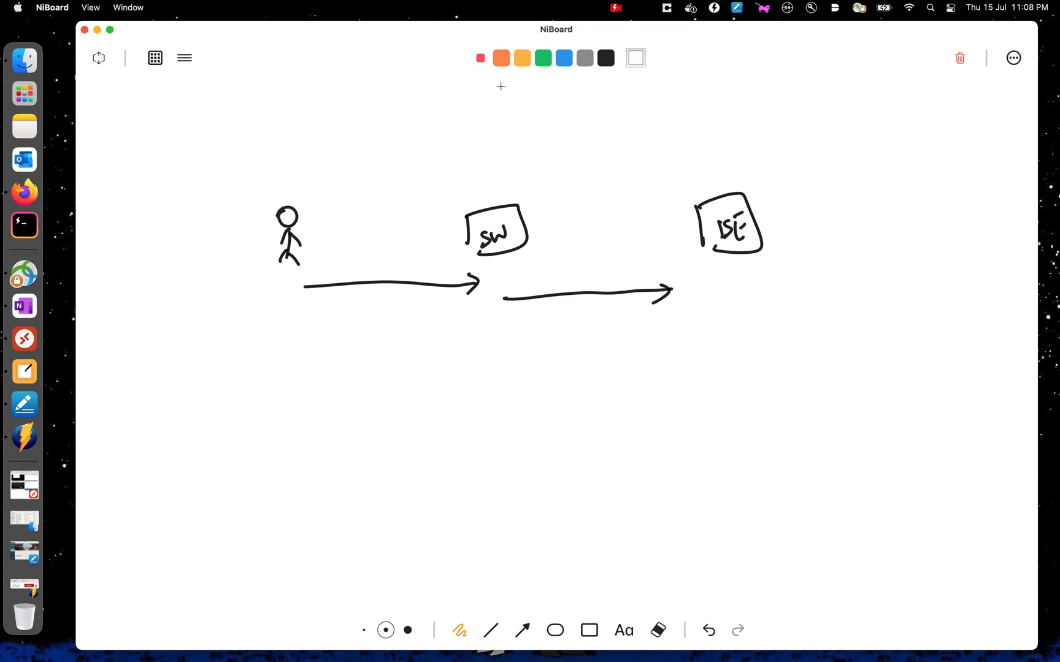
{"action": "left_click_drag", "start_coordinate": [722, 330], "coordinate": [738, 329]}
{"action": "left_click_drag", "start_coordinate": [723, 320], "coordinate": [791, 304]}
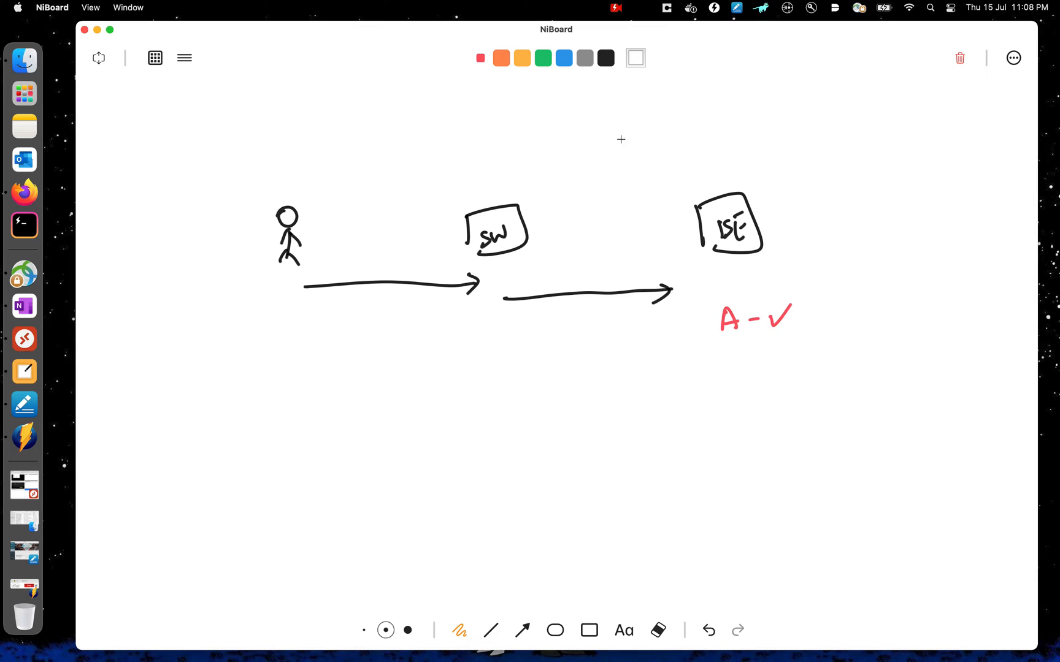
- Switch to blue and write 'P - U' under the red 'A - ✓' note beside ISE
{"action": "left_click", "coordinate": [564, 58]}
{"action": "left_click_drag", "start_coordinate": [725, 367], "coordinate": [725, 357]}
{"action": "left_click_drag", "start_coordinate": [740, 357], "coordinate": [781, 348]}
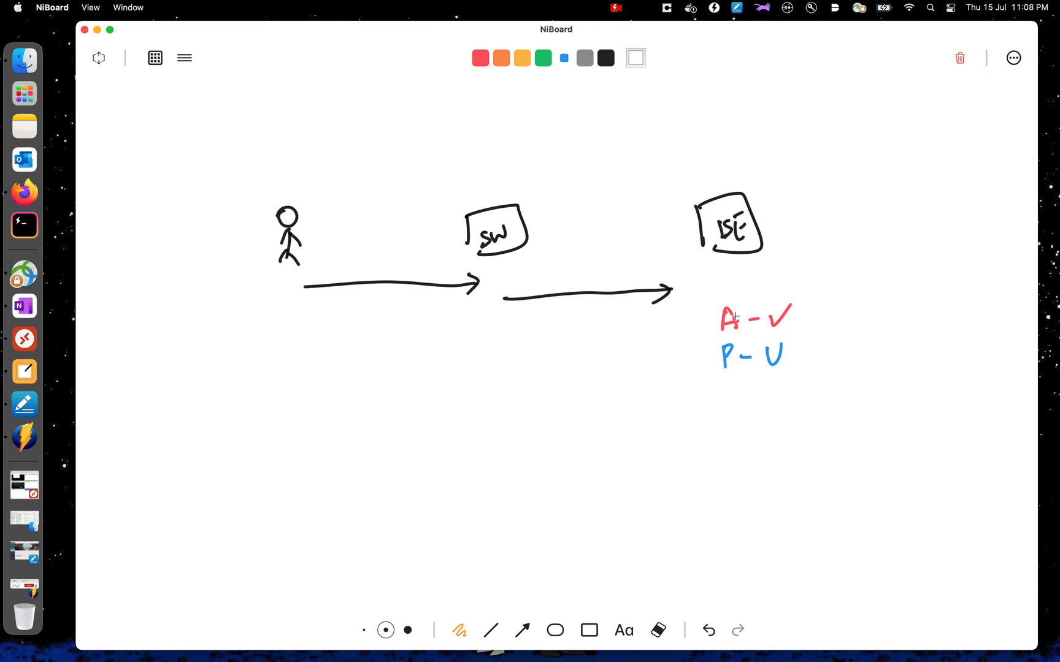
- Switch to black, draw a return arrow from ISE back to SW, and label it 'dacl' and 'URL'
{"action": "left_click", "coordinate": [605, 59]}
{"action": "mouse_move", "coordinate": [662, 332]}
{"action": "left_mouse_down"}
{"action": "mouse_move", "coordinate": [517, 338]}
{"action": "mouse_move", "coordinate": [525, 346]}
{"action": "left_mouse_up"}
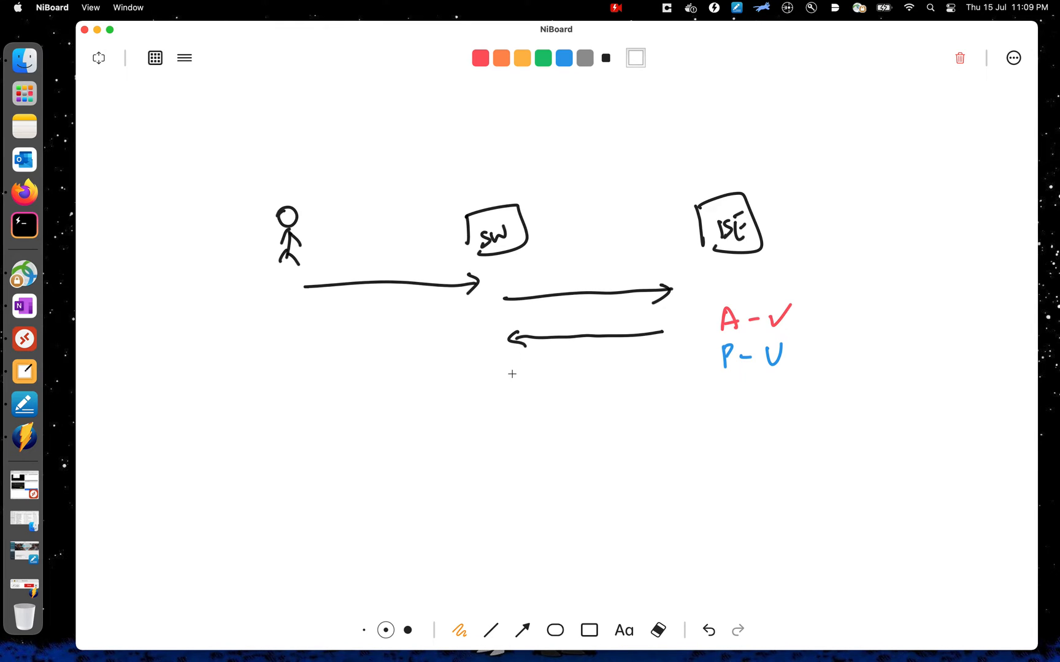
{"action": "mouse_move", "coordinate": [559, 325]}
{"action": "left_mouse_down"}
{"action": "mouse_move", "coordinate": [587, 334]}
{"action": "mouse_move", "coordinate": [567, 351]}
{"action": "mouse_move", "coordinate": [604, 366]}
{"action": "left_mouse_up"}
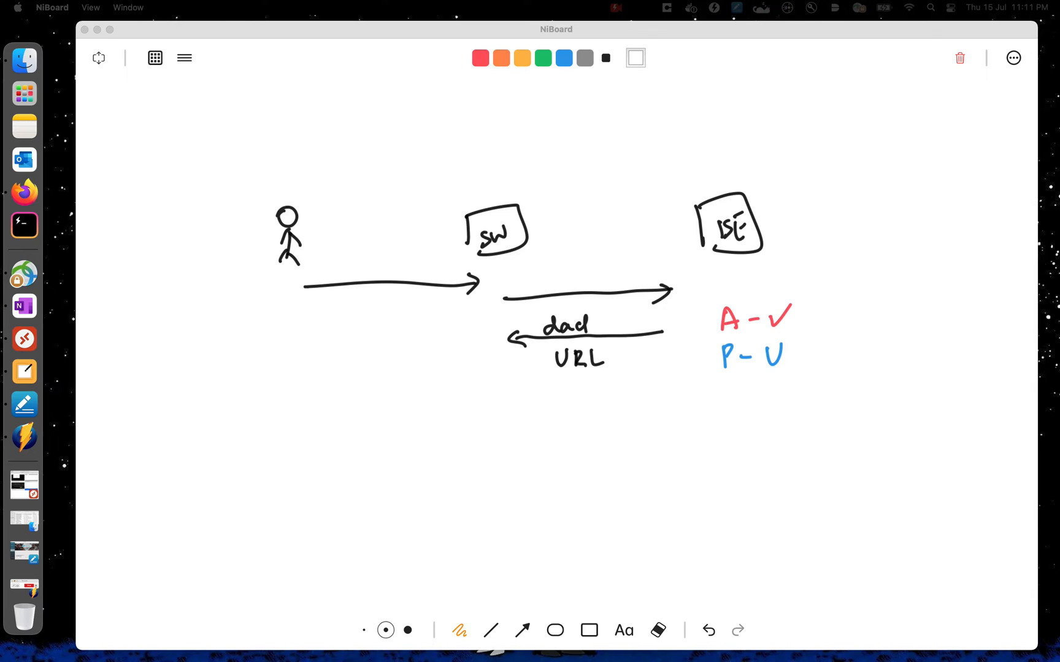
- Draw a long arrow toward ISE below the return arrow and label it 'Pos sync'
{"action": "left_click", "coordinate": [412, 387]}
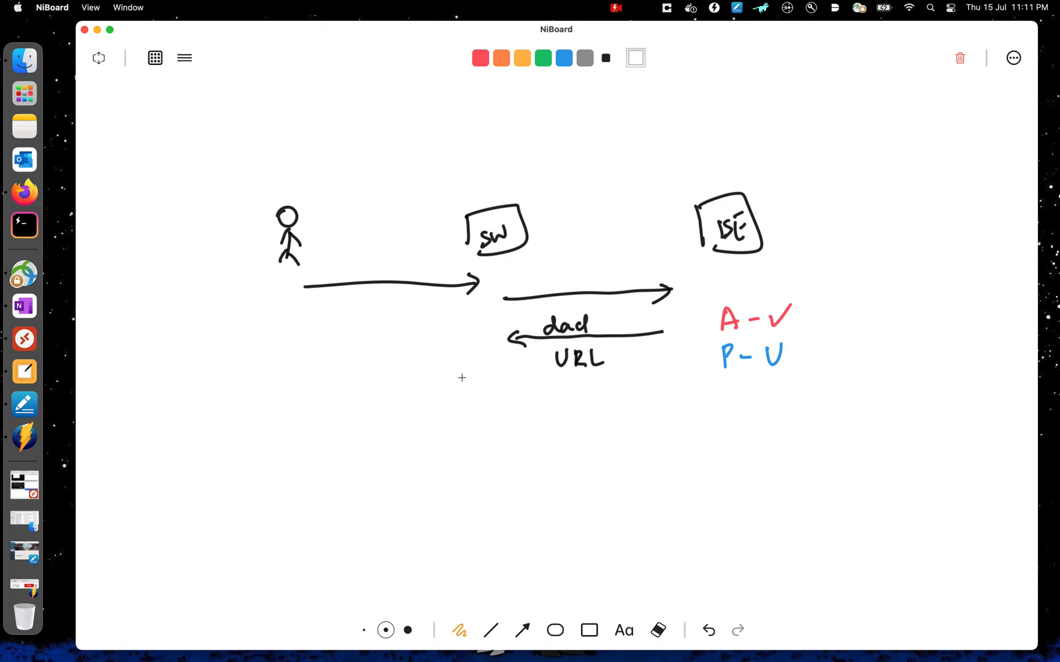
{"action": "mouse_move", "coordinate": [352, 402]}
{"action": "left_mouse_down"}
{"action": "mouse_move", "coordinate": [677, 390]}
{"action": "mouse_move", "coordinate": [657, 409]}
{"action": "left_mouse_up"}
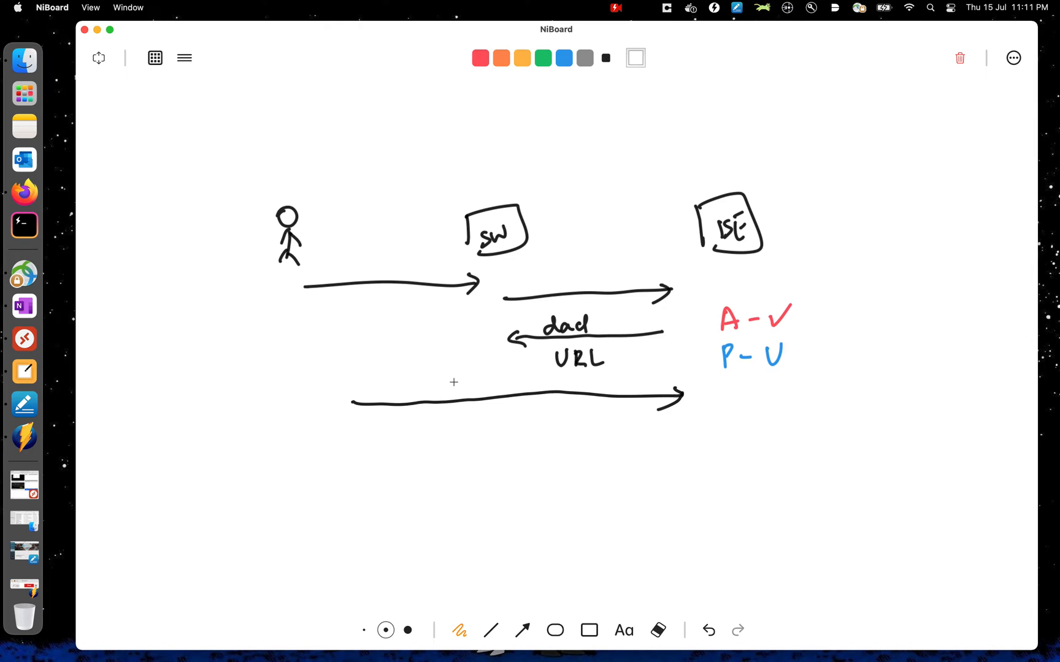
{"action": "mouse_move", "coordinate": [402, 398]}
{"action": "left_mouse_down"}
{"action": "mouse_move", "coordinate": [398, 379]}
{"action": "mouse_move", "coordinate": [413, 387]}
{"action": "left_mouse_up"}
{"action": "mouse_move", "coordinate": [423, 385]}
{"action": "left_mouse_down"}
{"action": "mouse_move", "coordinate": [417, 397]}
{"action": "mouse_move", "coordinate": [478, 386]}
{"action": "left_mouse_up"}
- Draw an arrow back to the left beneath it and label it 'comp module'
{"action": "mouse_move", "coordinate": [684, 423]}
{"action": "left_mouse_down"}
{"action": "mouse_move", "coordinate": [558, 442]}
{"action": "mouse_move", "coordinate": [350, 433]}
{"action": "mouse_move", "coordinate": [368, 446]}
{"action": "left_mouse_up"}
{"action": "mouse_move", "coordinate": [456, 427]}
{"action": "left_mouse_down"}
{"action": "mouse_move", "coordinate": [449, 435]}
{"action": "mouse_move", "coordinate": [587, 419]}
{"action": "mouse_move", "coordinate": [601, 429]}
{"action": "left_mouse_up"}
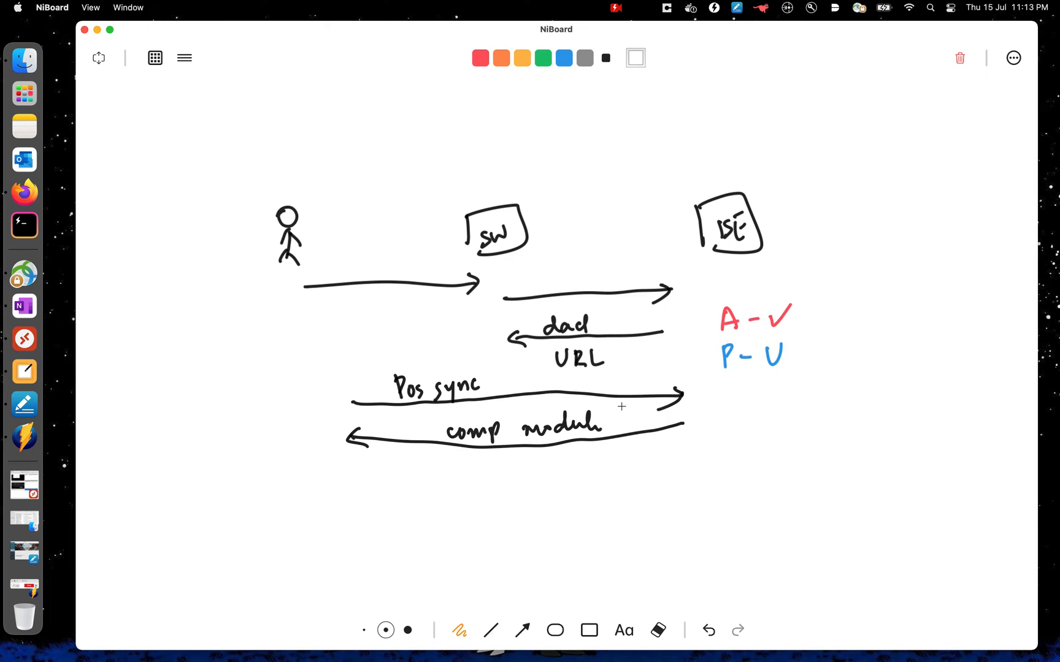
- Draw another rightward arrow below, then in blue label it 'Report' and write 'C - ✓' beside it
{"action": "mouse_move", "coordinate": [357, 490]}
{"action": "left_mouse_down"}
{"action": "mouse_move", "coordinate": [675, 474]}
{"action": "mouse_move", "coordinate": [658, 489]}
{"action": "left_mouse_up"}
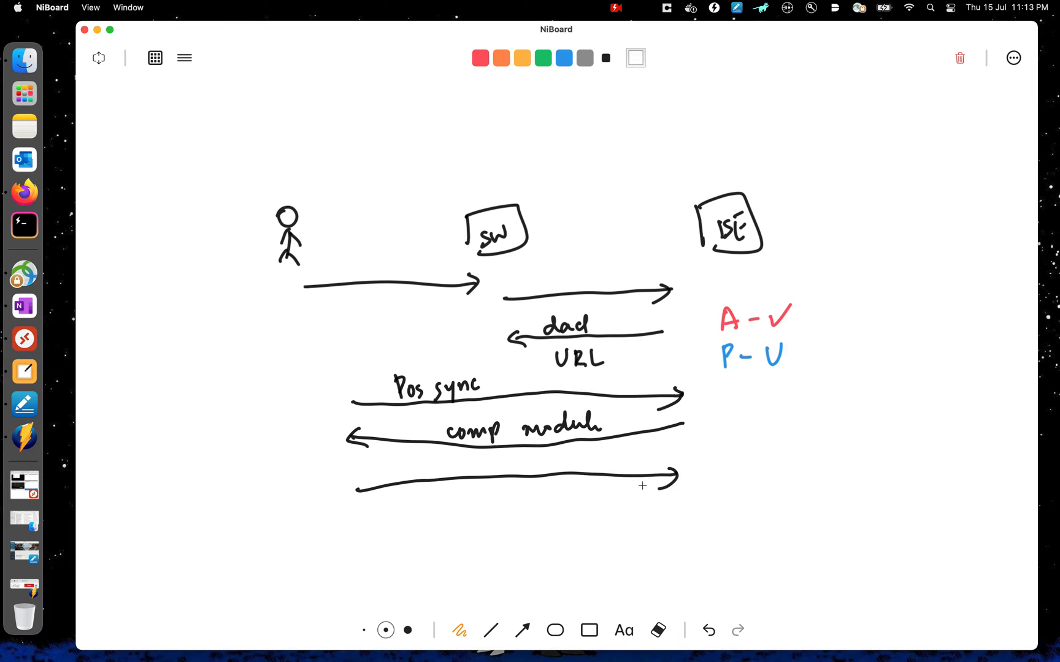
{"action": "left_click", "coordinate": [564, 58]}
{"action": "mouse_move", "coordinate": [519, 471]}
{"action": "left_mouse_down"}
{"action": "mouse_move", "coordinate": [520, 456]}
{"action": "mouse_move", "coordinate": [544, 469]}
{"action": "mouse_move", "coordinate": [589, 450]}
{"action": "left_mouse_up"}
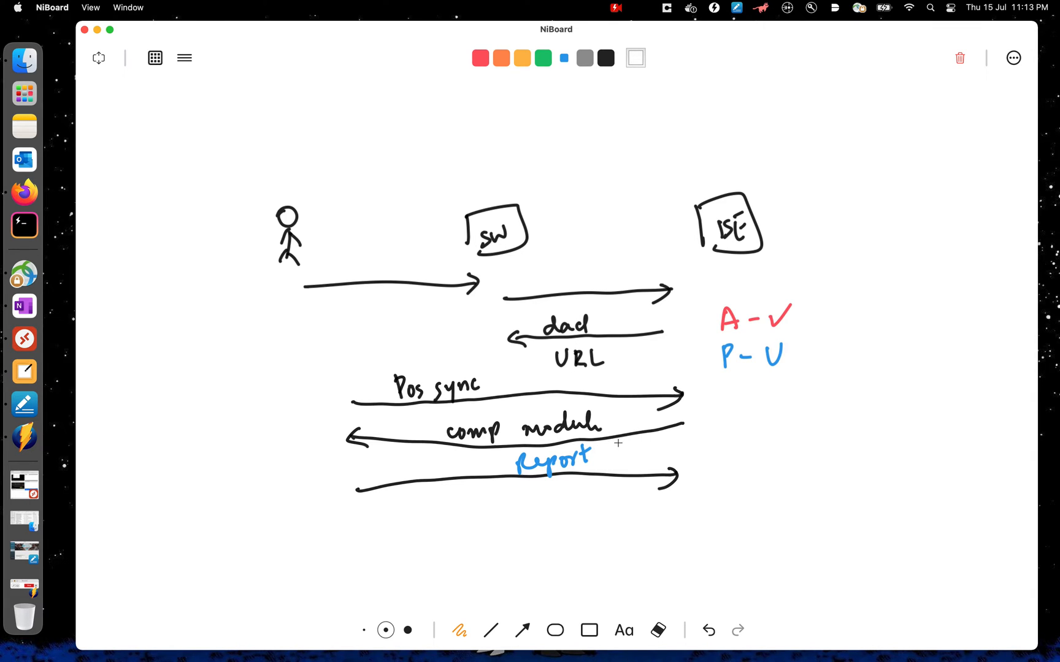
{"action": "mouse_move", "coordinate": [639, 448]}
{"action": "left_mouse_down"}
{"action": "mouse_move", "coordinate": [640, 466]}
{"action": "mouse_move", "coordinate": [685, 436]}
{"action": "left_mouse_up"}
- Switch to orange and circle the 'dacl' label
{"action": "left_click", "coordinate": [503, 59]}
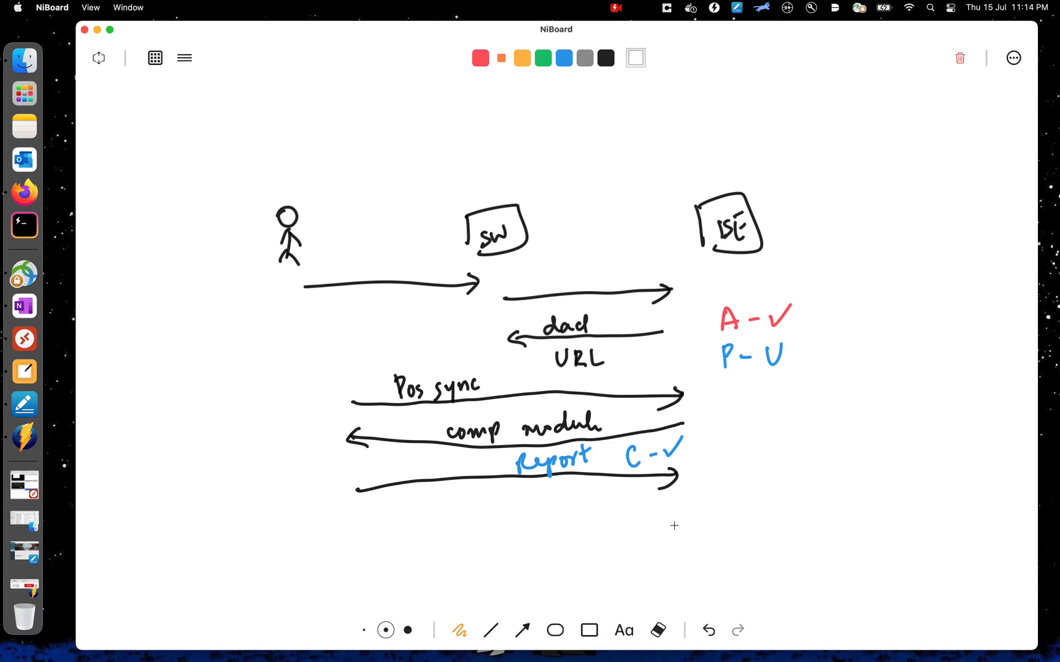
{"action": "left_click_drag", "start_coordinate": [588, 315], "coordinate": [551, 305]}
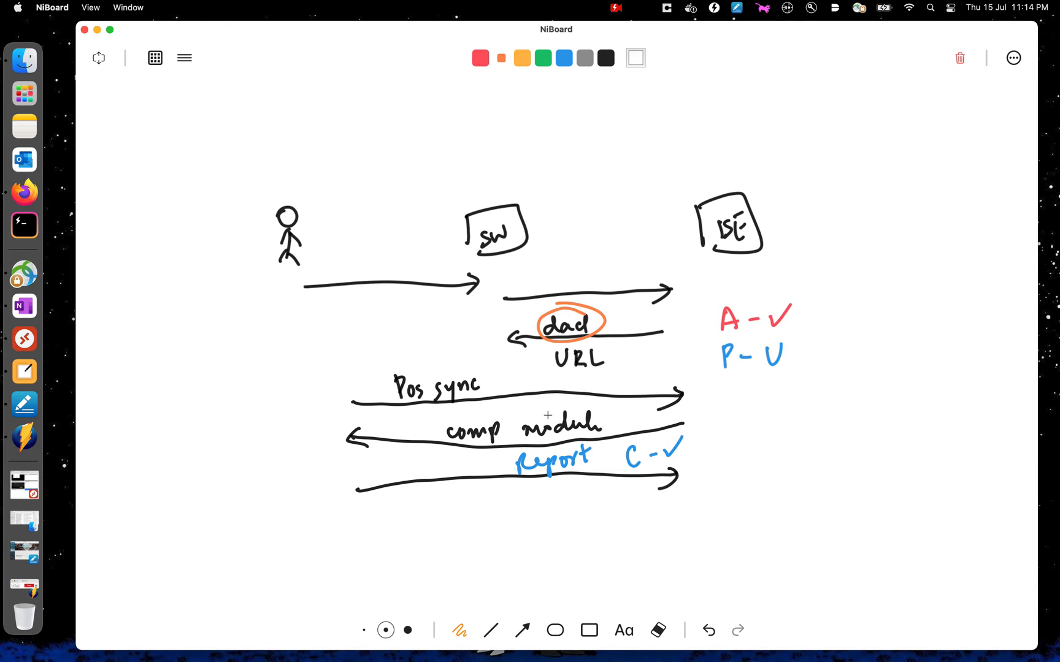
- Draw an orange leftward arrow at the bottom and label it 'COA'
{"action": "mouse_move", "coordinate": [660, 519]}
{"action": "left_mouse_down"}
{"action": "mouse_move", "coordinate": [688, 513]}
{"action": "mouse_move", "coordinate": [430, 533]}
{"action": "mouse_move", "coordinate": [455, 544]}
{"action": "left_mouse_up"}
{"action": "left_click_drag", "start_coordinate": [532, 504], "coordinate": [555, 508]}
{"action": "left_click_drag", "start_coordinate": [559, 520], "coordinate": [575, 521]}
{"action": "left_click_drag", "start_coordinate": [561, 512], "coordinate": [573, 510]}
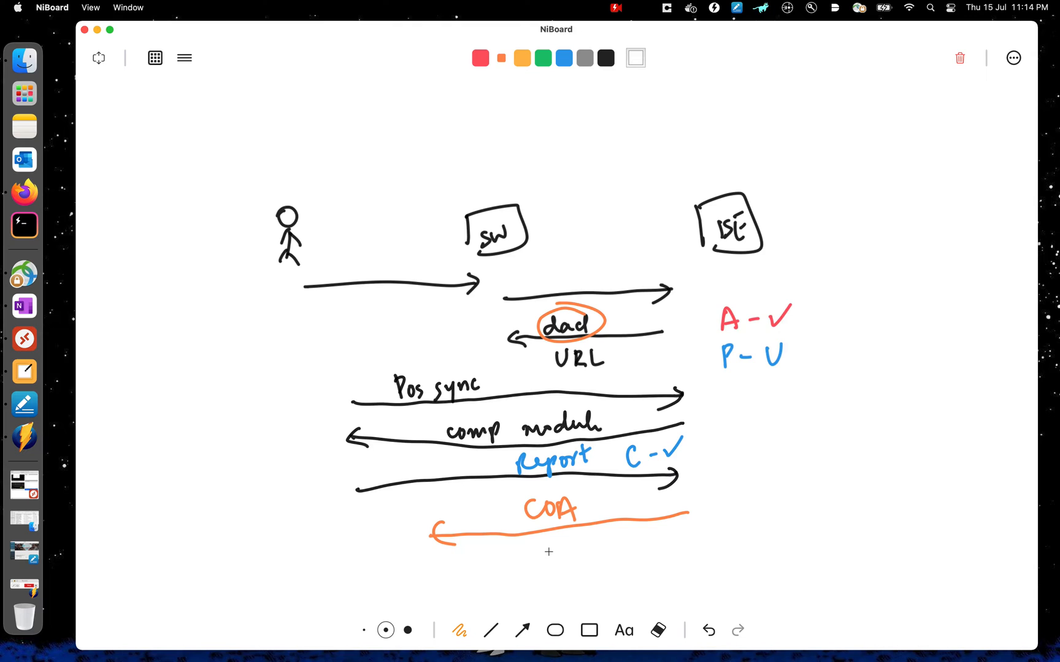
- Circle 'P - U', draw an orange rightward arrow below COA, and write 'P = Compliant' with a tick
{"action": "mouse_move", "coordinate": [794, 334]}
{"action": "left_mouse_down"}
{"action": "mouse_move", "coordinate": [697, 345]}
{"action": "mouse_move", "coordinate": [808, 349]}
{"action": "mouse_move", "coordinate": [795, 331]}
{"action": "left_mouse_up"}
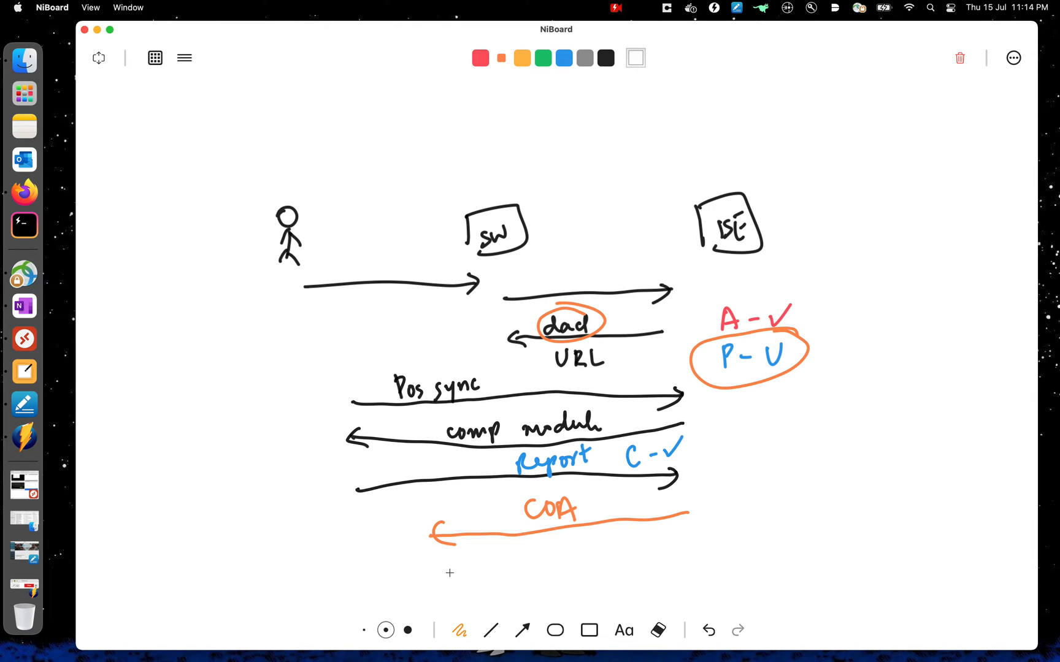
{"action": "mouse_move", "coordinate": [441, 573]}
{"action": "left_mouse_down"}
{"action": "mouse_move", "coordinate": [705, 555]}
{"action": "mouse_move", "coordinate": [686, 567]}
{"action": "mouse_move", "coordinate": [754, 529]}
{"action": "mouse_move", "coordinate": [747, 547]}
{"action": "mouse_move", "coordinate": [773, 545]}
{"action": "left_mouse_up"}
{"action": "mouse_move", "coordinate": [761, 558]}
{"action": "left_mouse_down"}
{"action": "mouse_move", "coordinate": [861, 516]}
{"action": "mouse_move", "coordinate": [875, 530]}
{"action": "mouse_move", "coordinate": [904, 517]}
{"action": "left_mouse_up"}
{"action": "left_click_drag", "start_coordinate": [844, 586], "coordinate": [885, 551]}
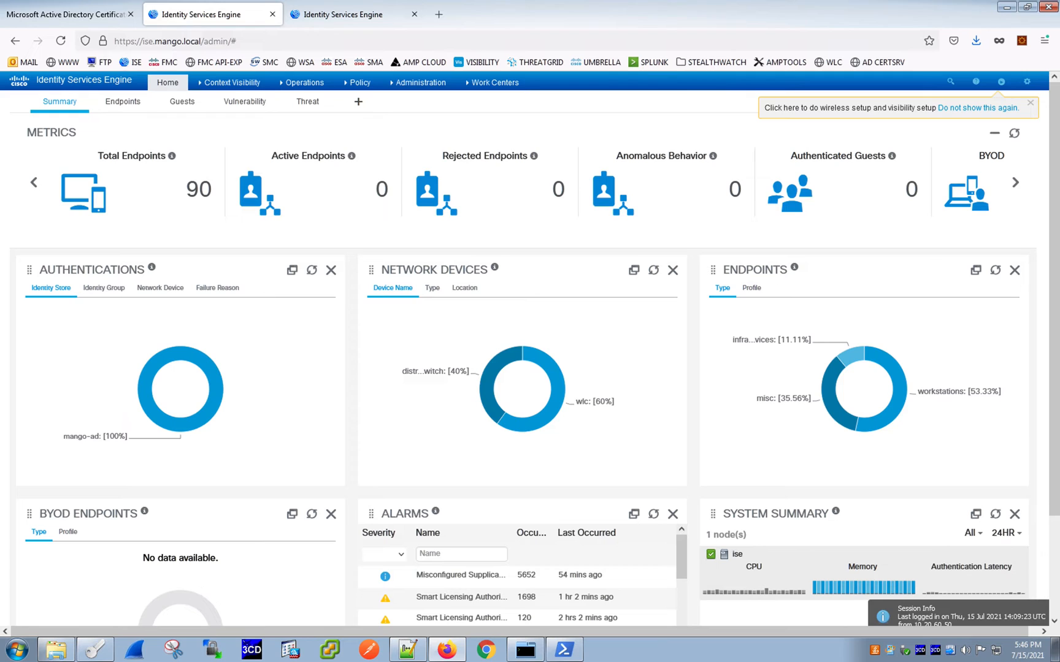
- Return to the whiteboard and clear the whole board
{"action": "key", "text": "ctrl+Up"}
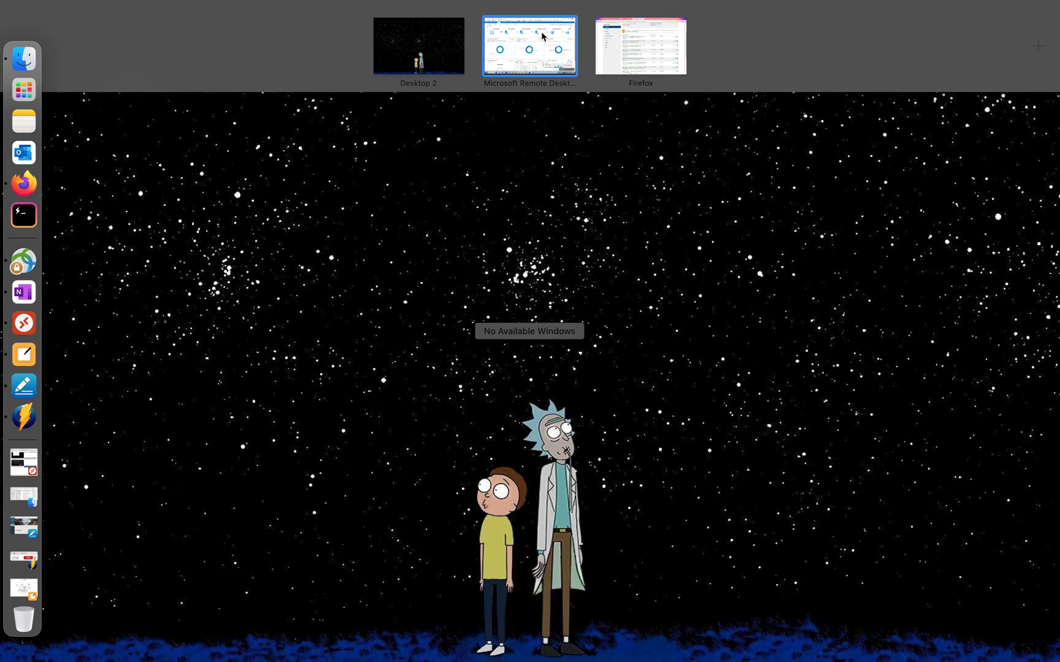
{"action": "left_click", "coordinate": [544, 38]}
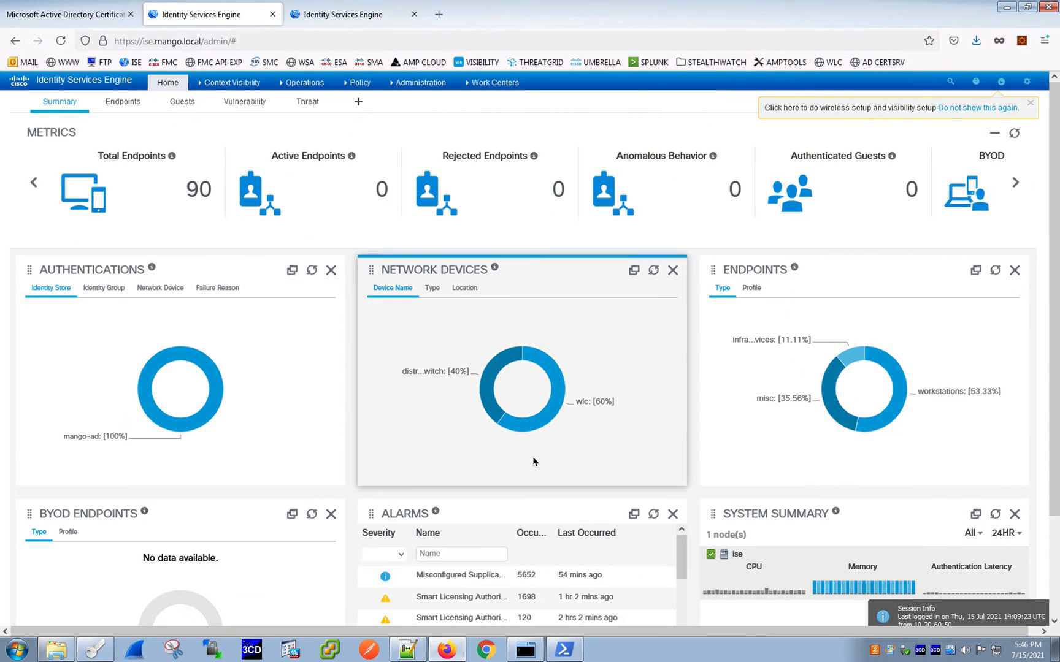
{"action": "key", "text": "ctrl+Up"}
{"action": "left_click", "coordinate": [22, 365]}
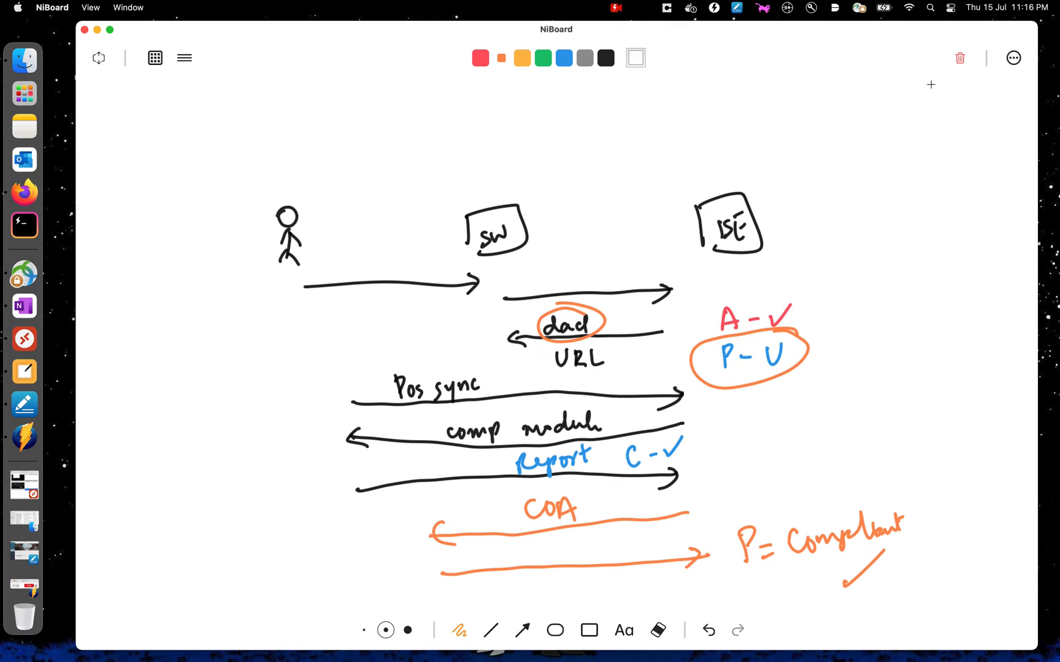
{"action": "left_click", "coordinate": [960, 59]}
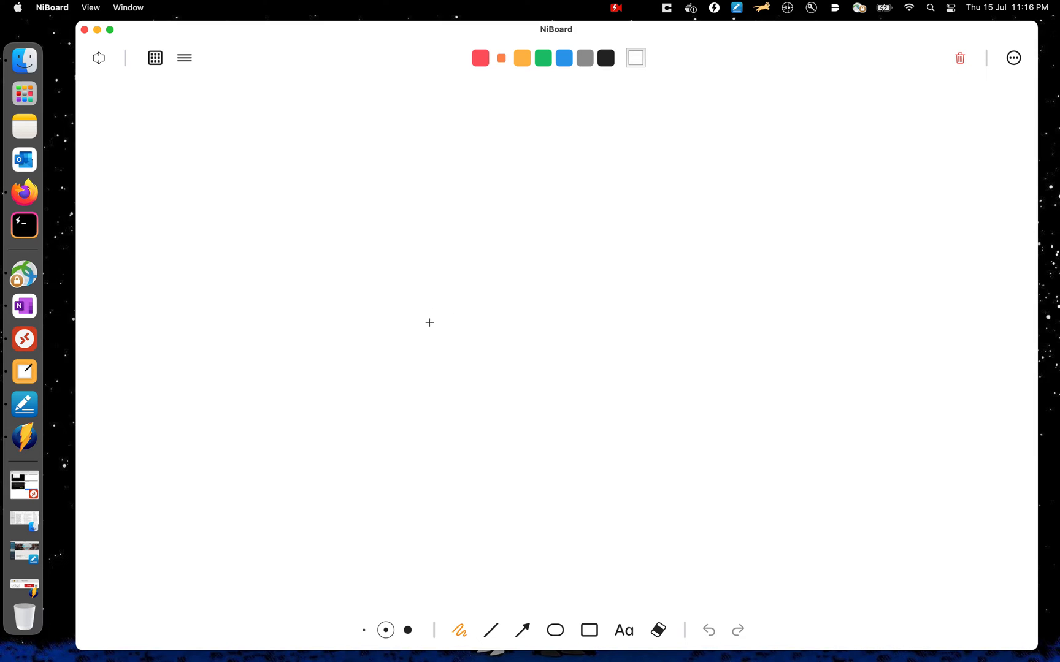
- Draw a wide orange box labelled 'SW' in the middle of the board
{"action": "mouse_move", "coordinate": [432, 324]}
{"action": "left_mouse_down"}
{"action": "mouse_move", "coordinate": [438, 339]}
{"action": "mouse_move", "coordinate": [705, 329]}
{"action": "mouse_move", "coordinate": [456, 372]}
{"action": "left_mouse_up"}
{"action": "left_click_drag", "start_coordinate": [513, 343], "coordinate": [514, 354]}
{"action": "mouse_move", "coordinate": [532, 333]}
{"action": "left_mouse_down"}
{"action": "mouse_move", "coordinate": [559, 332]}
{"action": "mouse_move", "coordinate": [593, 409]}
{"action": "left_mouse_up"}
- Switch to black and draw a box labelled 'wind' below SW, connected to it by a line
{"action": "left_click", "coordinate": [606, 58]}
{"action": "mouse_move", "coordinate": [579, 466]}
{"action": "left_mouse_down"}
{"action": "mouse_move", "coordinate": [579, 417]}
{"action": "mouse_move", "coordinate": [591, 479]}
{"action": "mouse_move", "coordinate": [614, 449]}
{"action": "mouse_move", "coordinate": [627, 457]}
{"action": "left_mouse_up"}
{"action": "left_click_drag", "start_coordinate": [633, 451], "coordinate": [642, 454]}
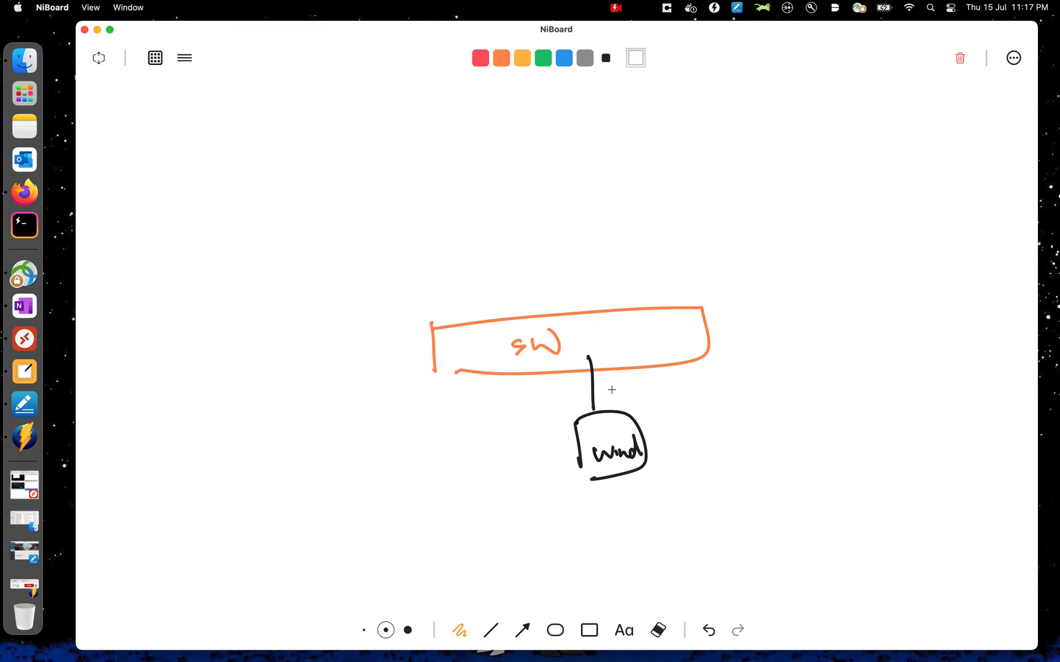
- Add an arrowhead into SW, draw a line up to the right, and draw a box labelled 'ISE' at its end
{"action": "mouse_move", "coordinate": [593, 368]}
{"action": "left_mouse_down"}
{"action": "mouse_move", "coordinate": [617, 351]}
{"action": "mouse_move", "coordinate": [622, 374]}
{"action": "left_mouse_up"}
{"action": "left_click_drag", "start_coordinate": [570, 311], "coordinate": [618, 243]}
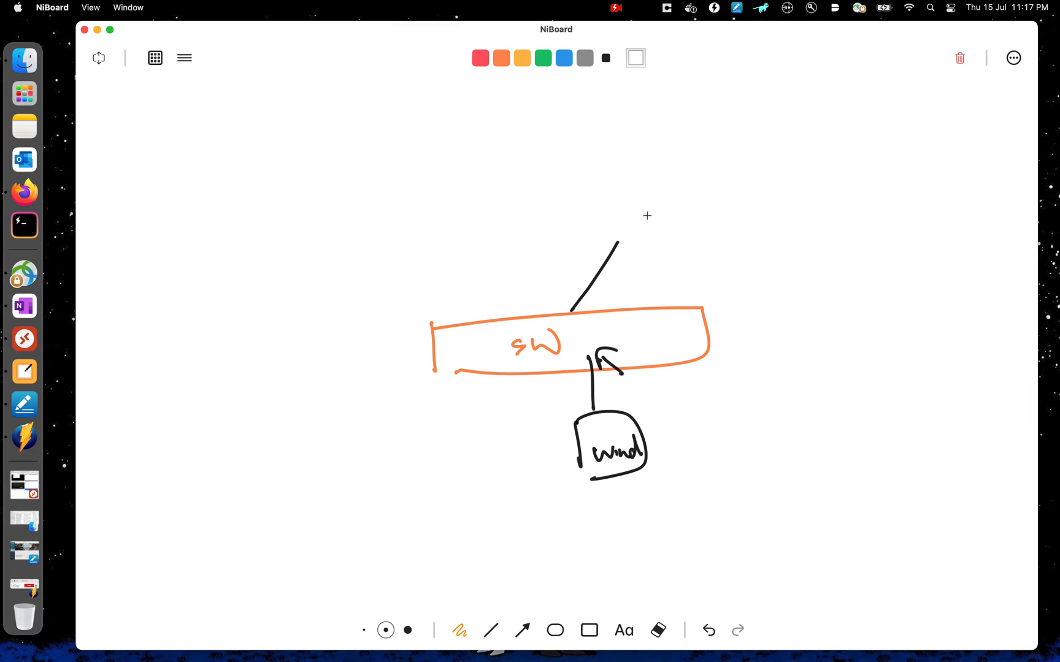
{"action": "left_click_drag", "start_coordinate": [624, 199], "coordinate": [635, 255]}
{"action": "mouse_move", "coordinate": [629, 201]}
{"action": "left_mouse_down"}
{"action": "mouse_move", "coordinate": [644, 194]}
{"action": "mouse_move", "coordinate": [664, 245]}
{"action": "mouse_move", "coordinate": [675, 235]}
{"action": "left_mouse_up"}
{"action": "left_click_drag", "start_coordinate": [693, 214], "coordinate": [684, 234]}
{"action": "left_click_drag", "start_coordinate": [702, 212], "coordinate": [712, 231]}
{"action": "left_click_drag", "start_coordinate": [708, 224], "coordinate": [704, 214]}
{"action": "left_click_drag", "start_coordinate": [703, 221], "coordinate": [713, 218]}
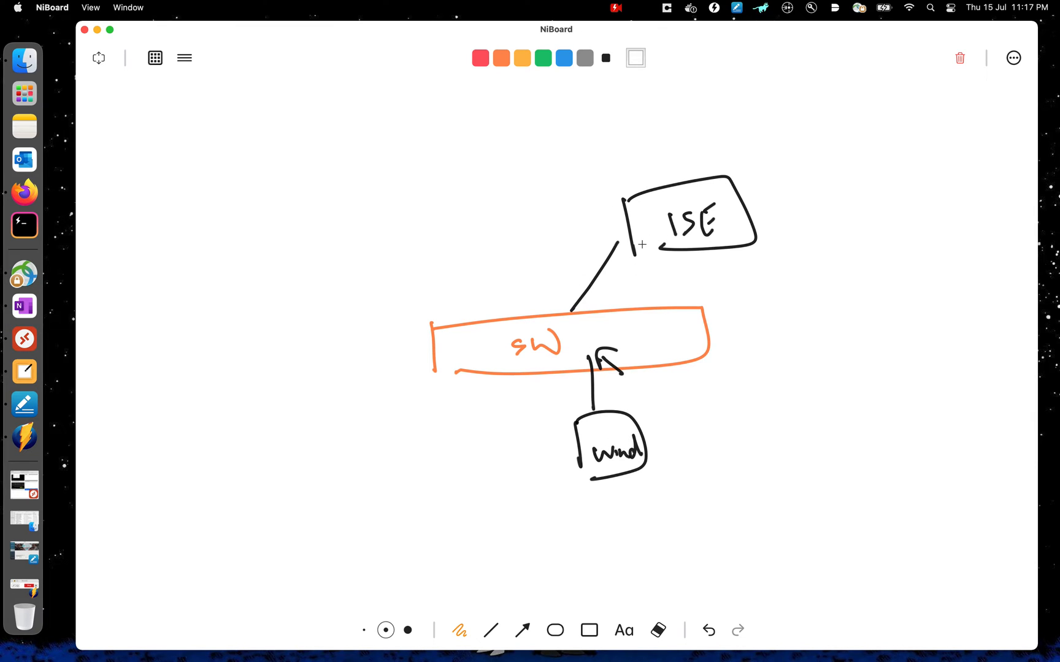
- Draw a line up to the left from SW ending in a box labelled 'WLC'
{"action": "left_click_drag", "start_coordinate": [461, 263], "coordinate": [518, 316]}
{"action": "left_click_drag", "start_coordinate": [381, 193], "coordinate": [393, 253]}
{"action": "mouse_move", "coordinate": [379, 185]}
{"action": "left_mouse_down"}
{"action": "mouse_move", "coordinate": [454, 171]}
{"action": "mouse_move", "coordinate": [396, 268]}
{"action": "left_mouse_up"}
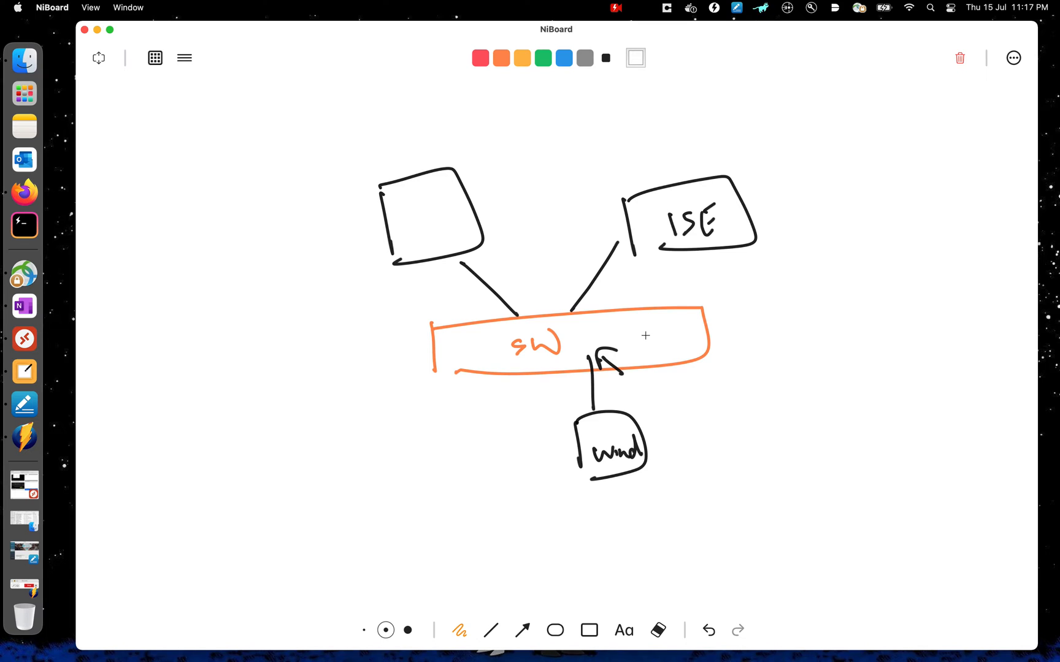
{"action": "left_click_drag", "start_coordinate": [400, 216], "coordinate": [424, 212]}
{"action": "mouse_move", "coordinate": [428, 211]}
{"action": "left_mouse_down"}
{"action": "mouse_move", "coordinate": [438, 227]}
{"action": "mouse_move", "coordinate": [455, 227]}
{"action": "left_mouse_up"}
- Switch to the remote desktop and open the Posture overview under Work Centers in ISE
{"action": "key", "text": "ctrl+Up"}
{"action": "mouse_move", "coordinate": [158, 26]}
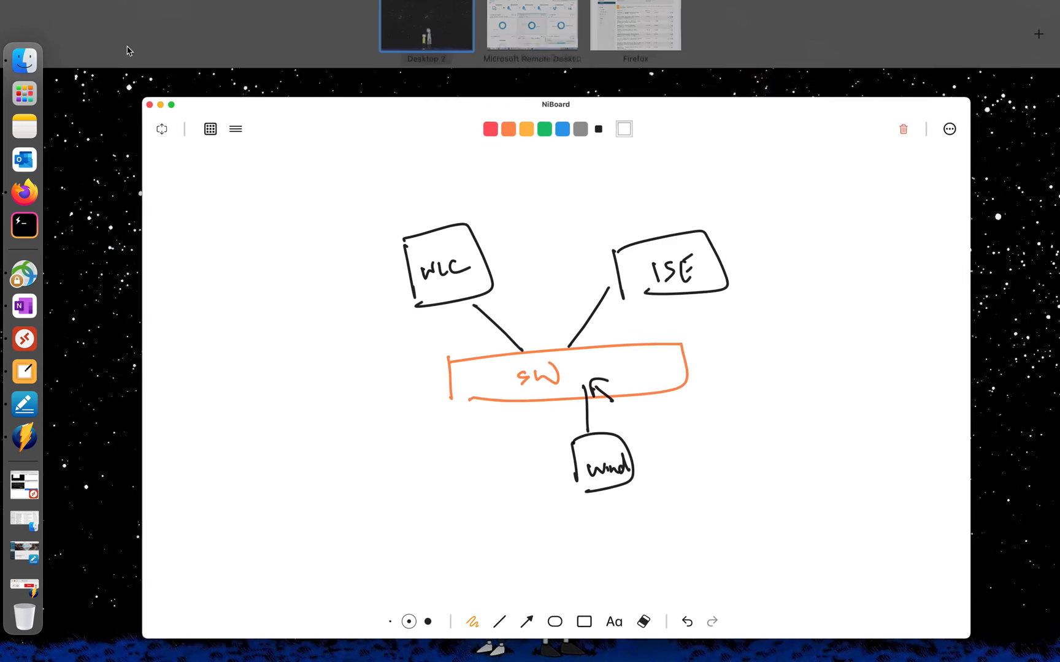
{"action": "left_click", "coordinate": [548, 49]}
{"action": "key", "text": "ctrl+Up"}
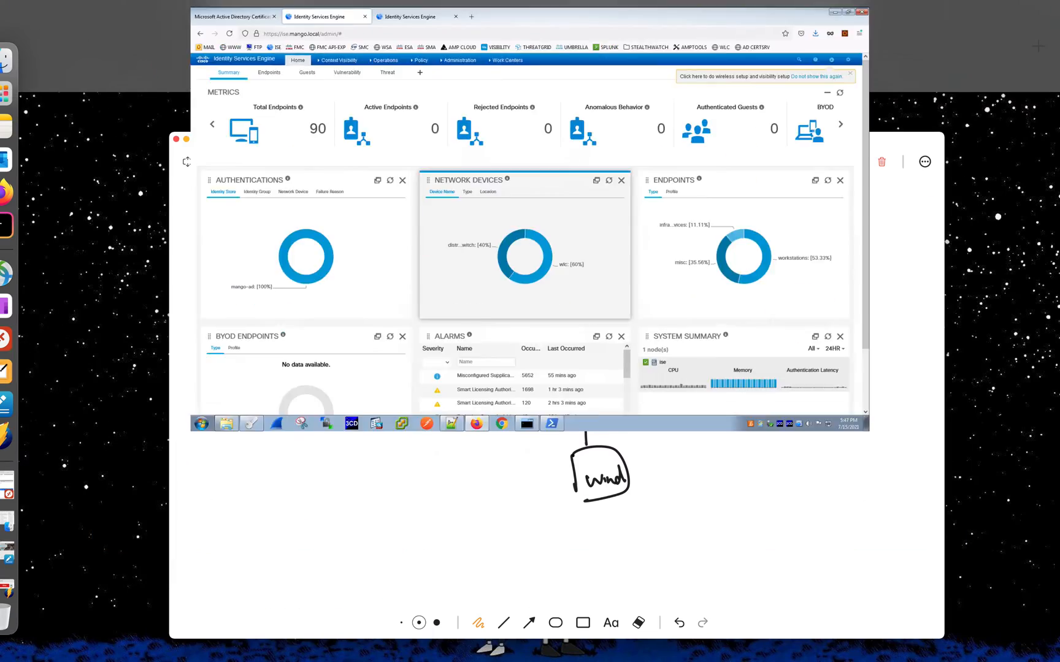
{"action": "key", "text": "ctrl+Up"}
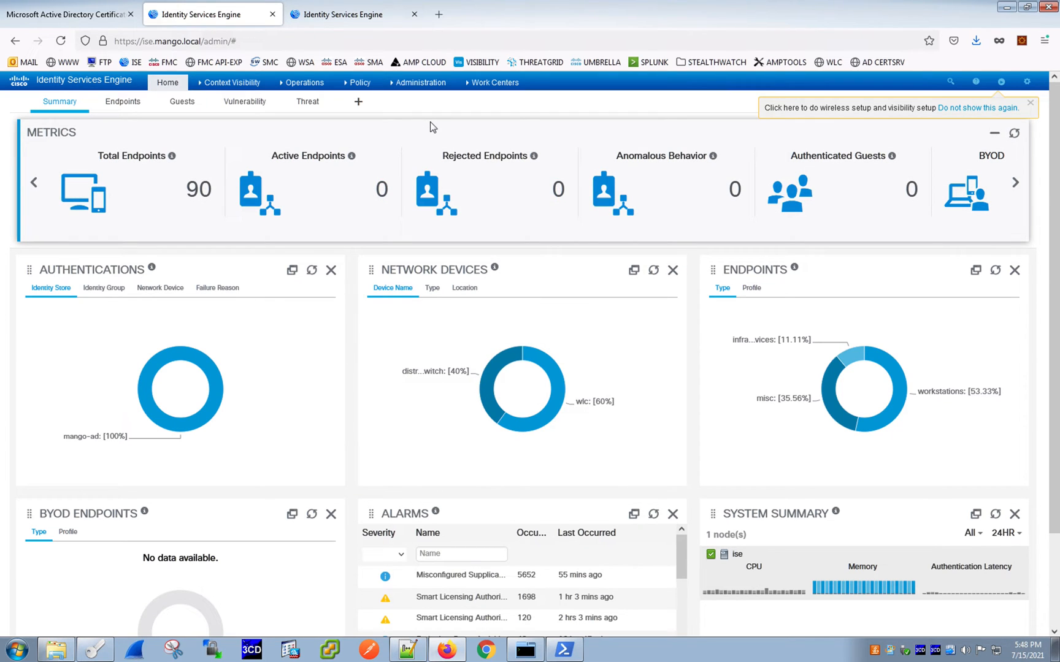
{"action": "mouse_move", "coordinate": [498, 86]}
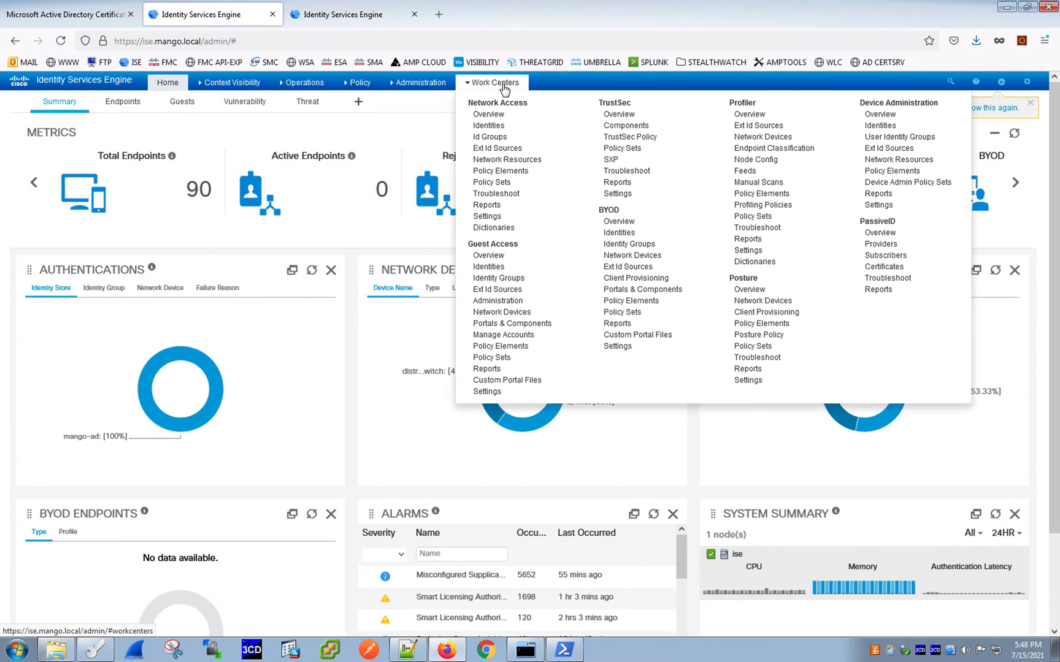
{"action": "left_click", "coordinate": [750, 289]}
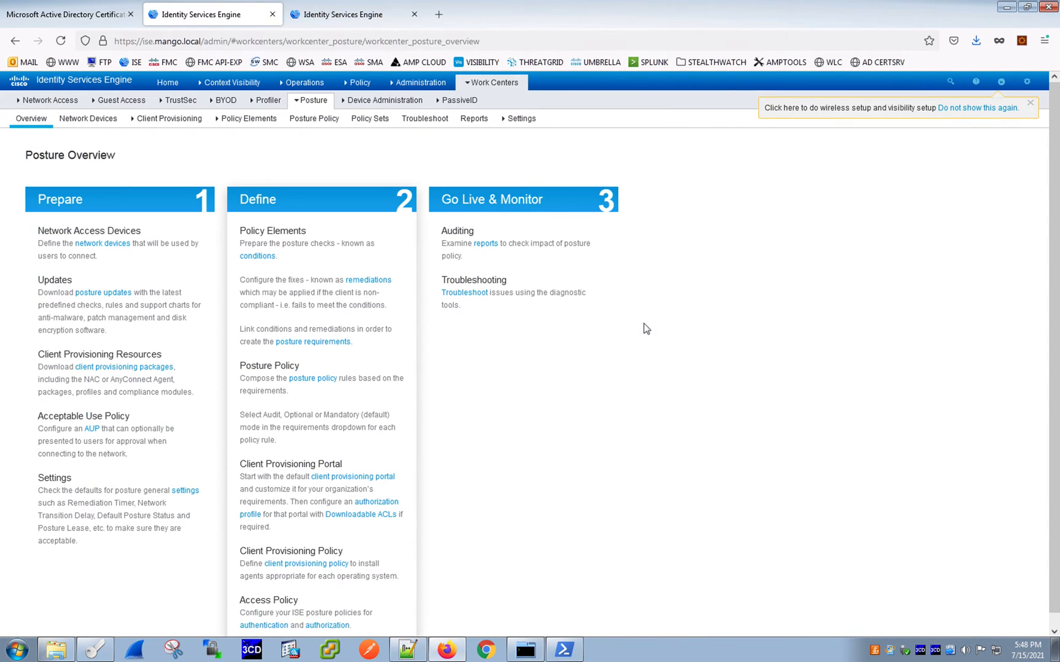
- Review the Posture Overview page's Prepare, Define and Go Live & Monitor sections
{"action": "key", "text": "ctrl+Up"}
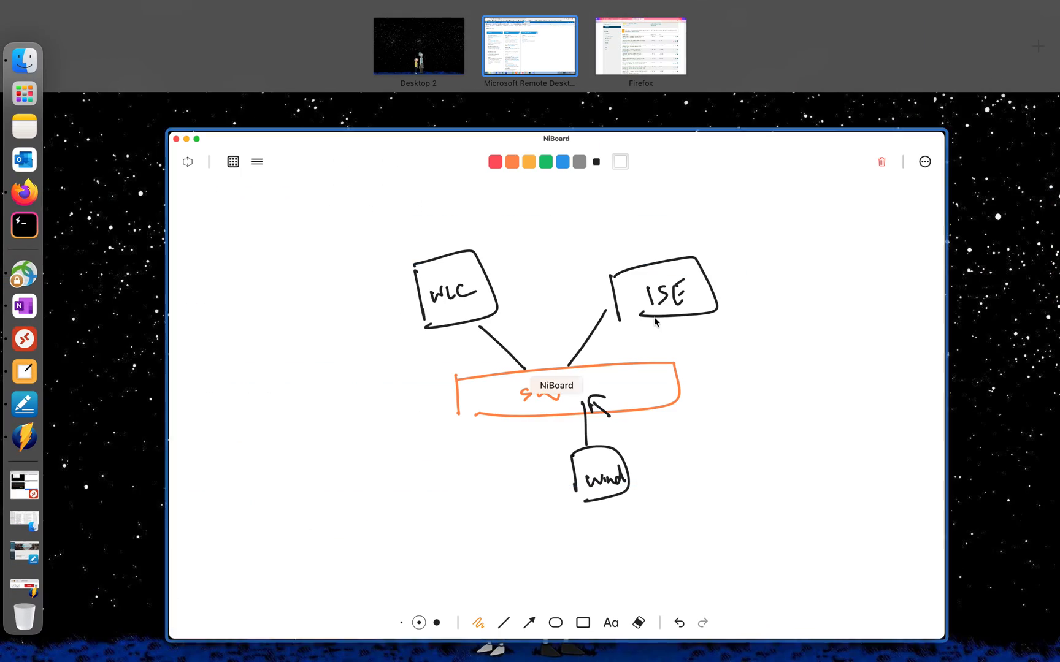
{"action": "left_click", "coordinate": [541, 52]}
{"action": "key", "text": "ctrl+Up"}
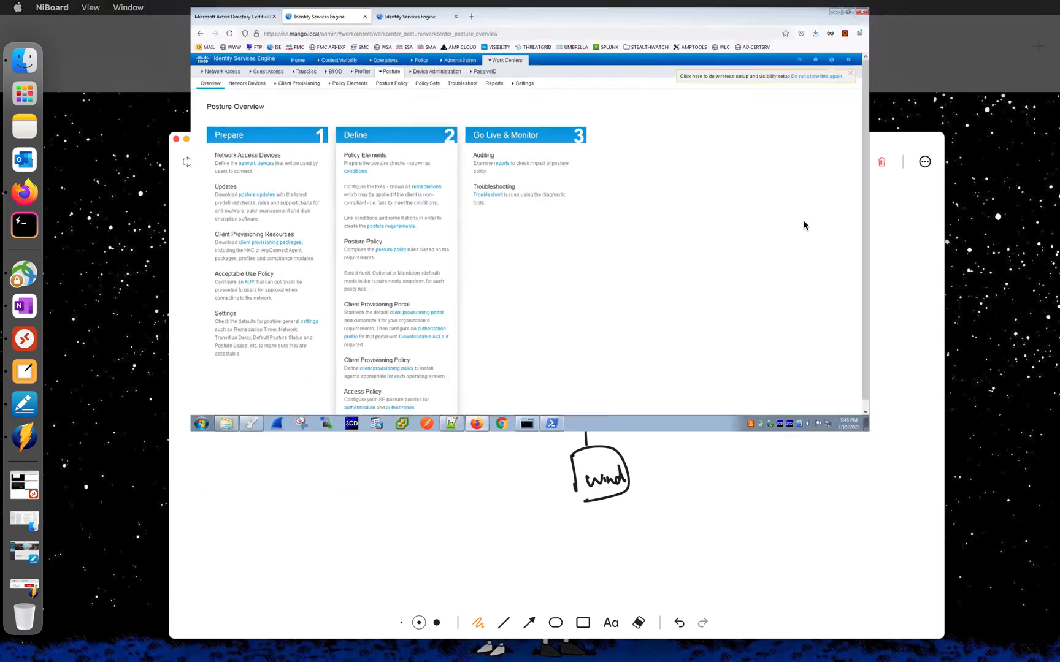
{"action": "left_click", "coordinate": [563, 34]}
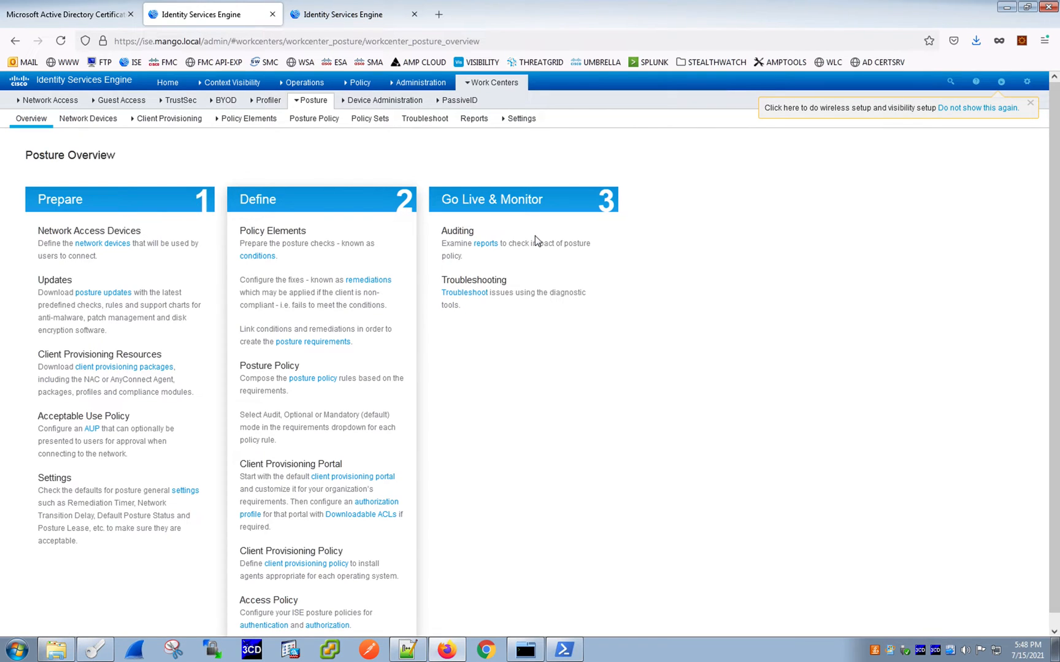
{"action": "scroll", "coordinate": [46, 455], "scroll_direction": "down", "scroll_amount": 1}
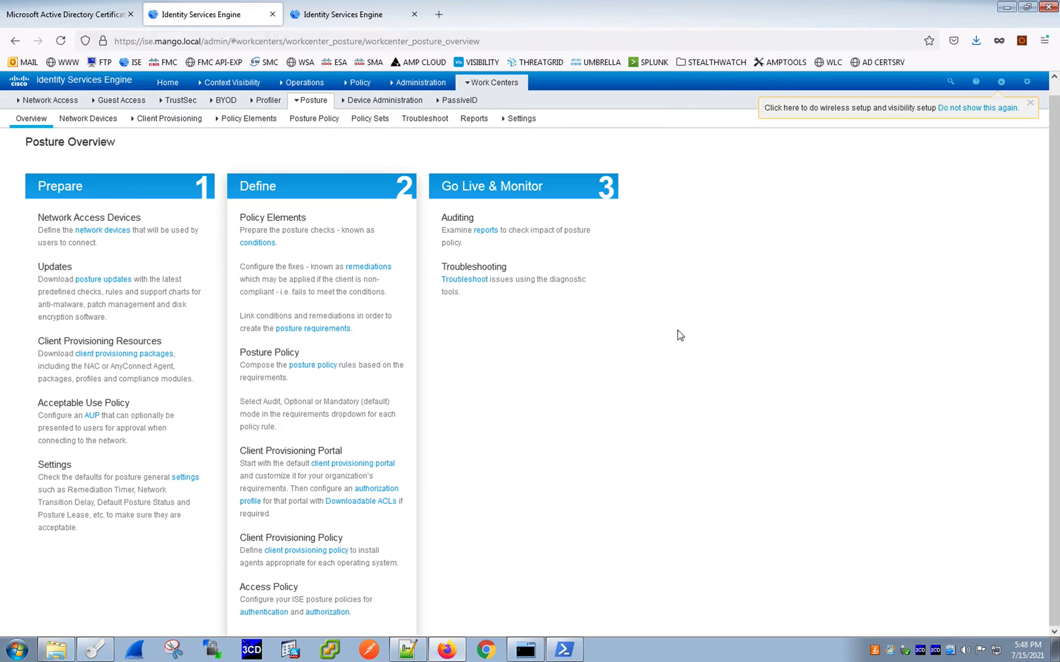
{"action": "scroll", "coordinate": [687, 333], "scroll_direction": "up", "scroll_amount": 1}
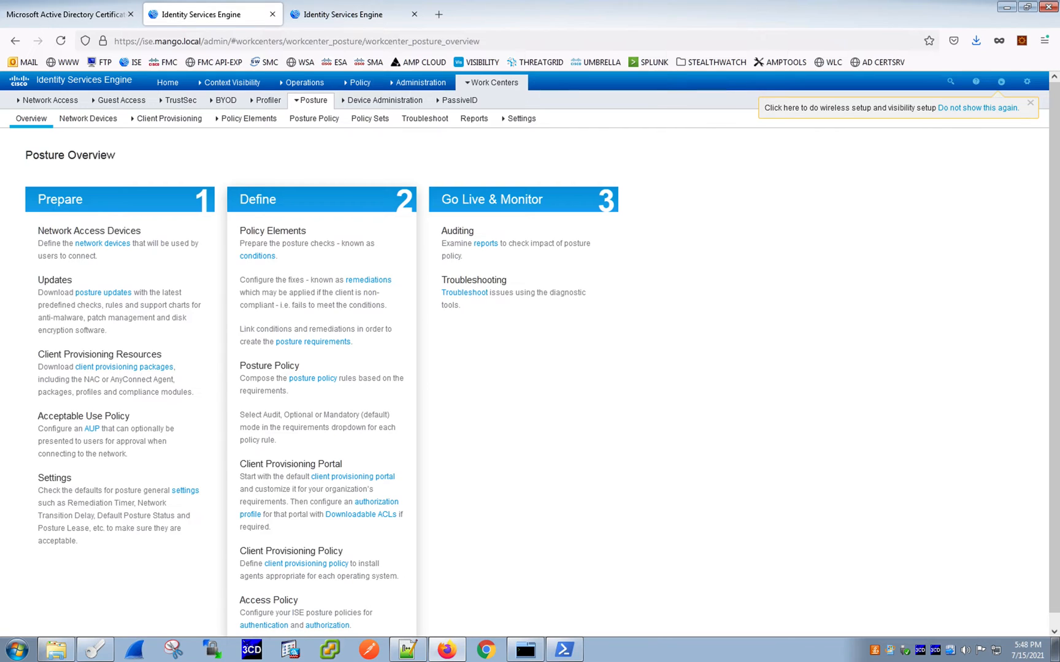
{"action": "left_click", "coordinate": [901, 327]}
{"action": "left_click", "coordinate": [677, 159]}
- Open the posture Network Devices list, then the Client Provisioning policy
{"action": "left_click", "coordinate": [88, 119]}
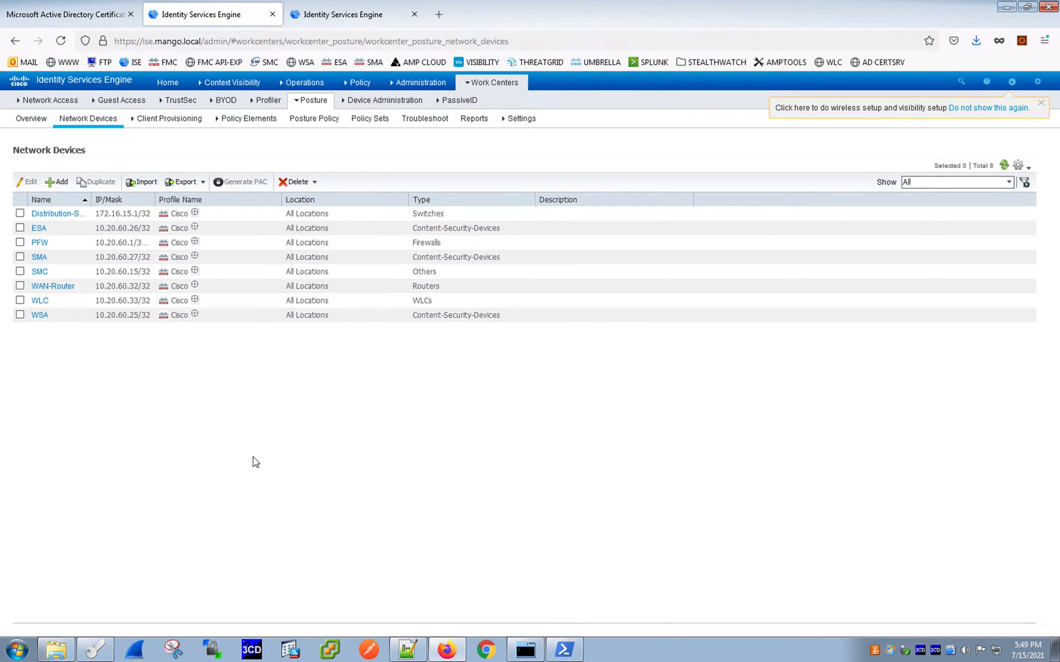
{"action": "left_click", "coordinate": [173, 122]}
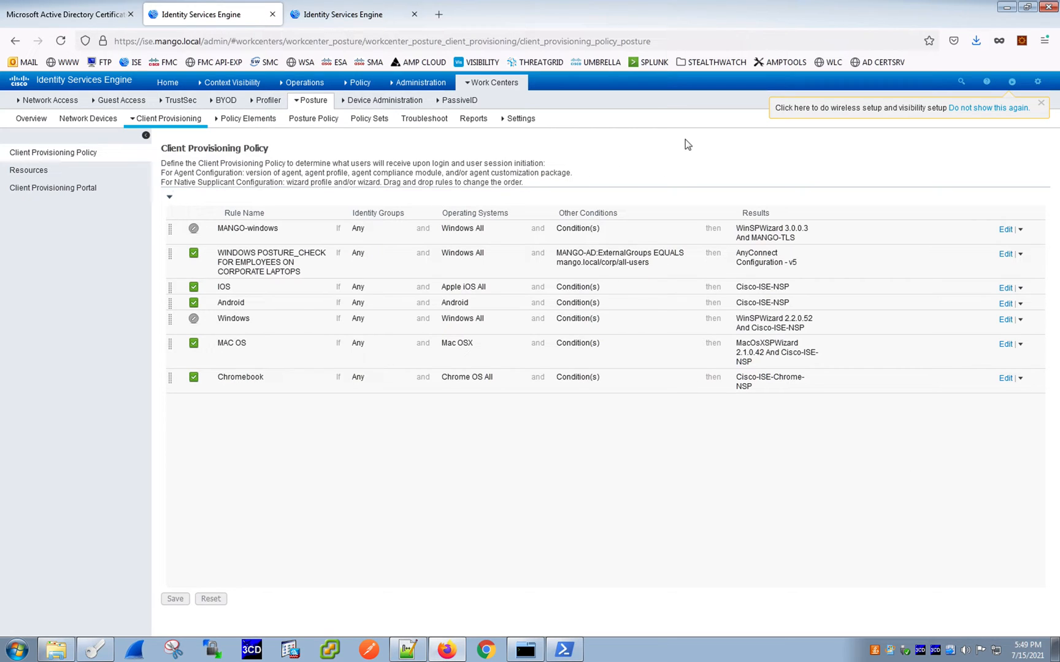
- Open the Client Provisioning Resources list and sort it by name
{"action": "left_click", "coordinate": [53, 171]}
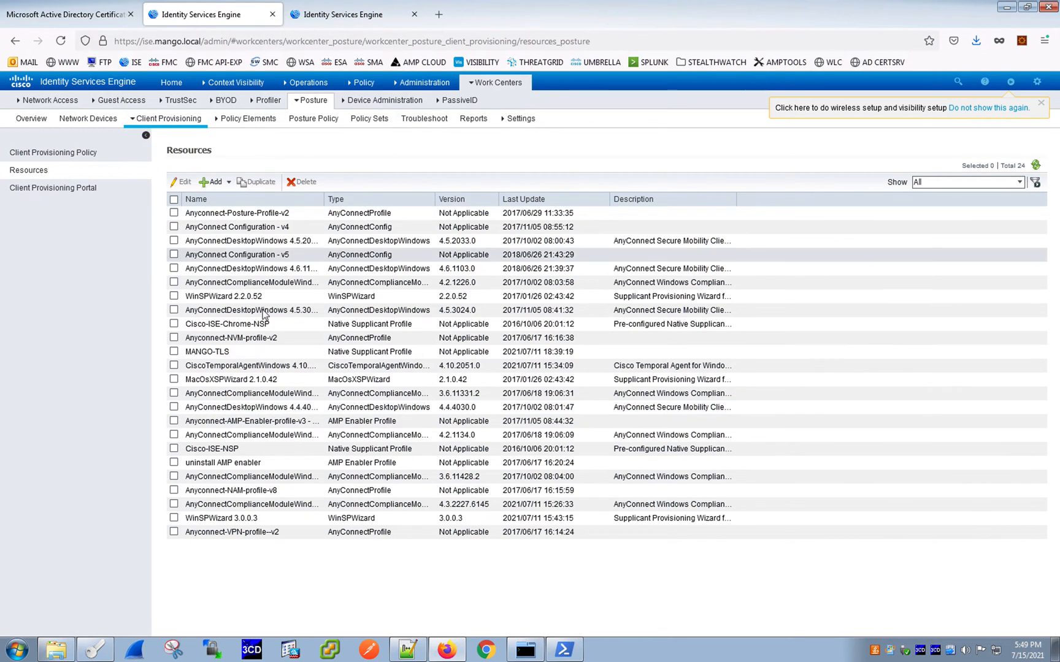
{"action": "left_click", "coordinate": [194, 199]}
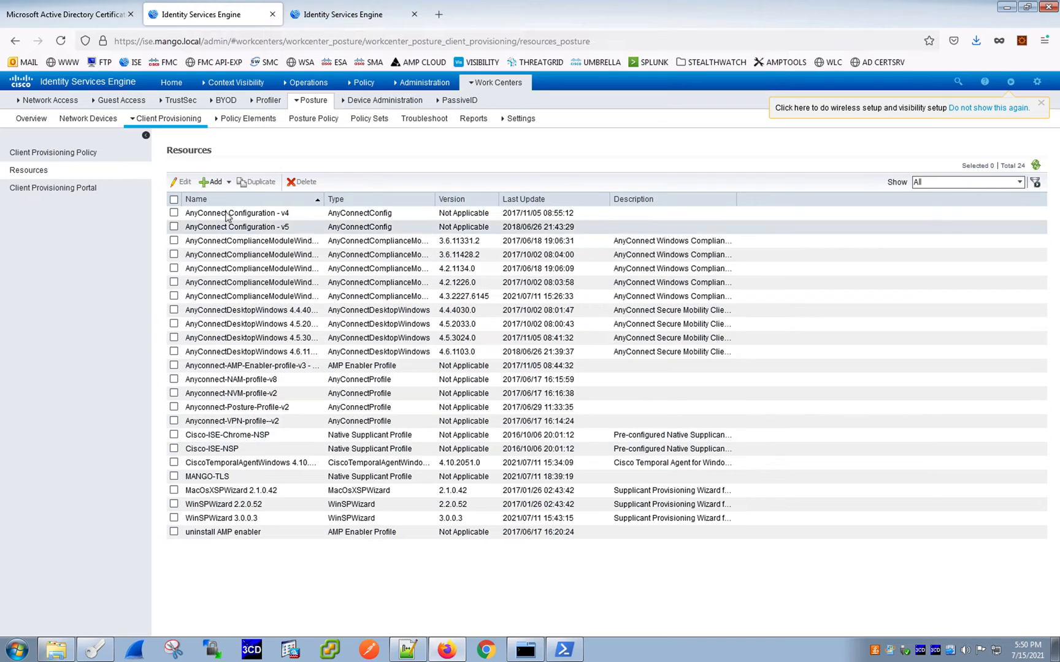
- Start adding an agent resource from local disk with category Cisco Provided Packages, browse for a file and close the file dialog
{"action": "left_click", "coordinate": [197, 200]}
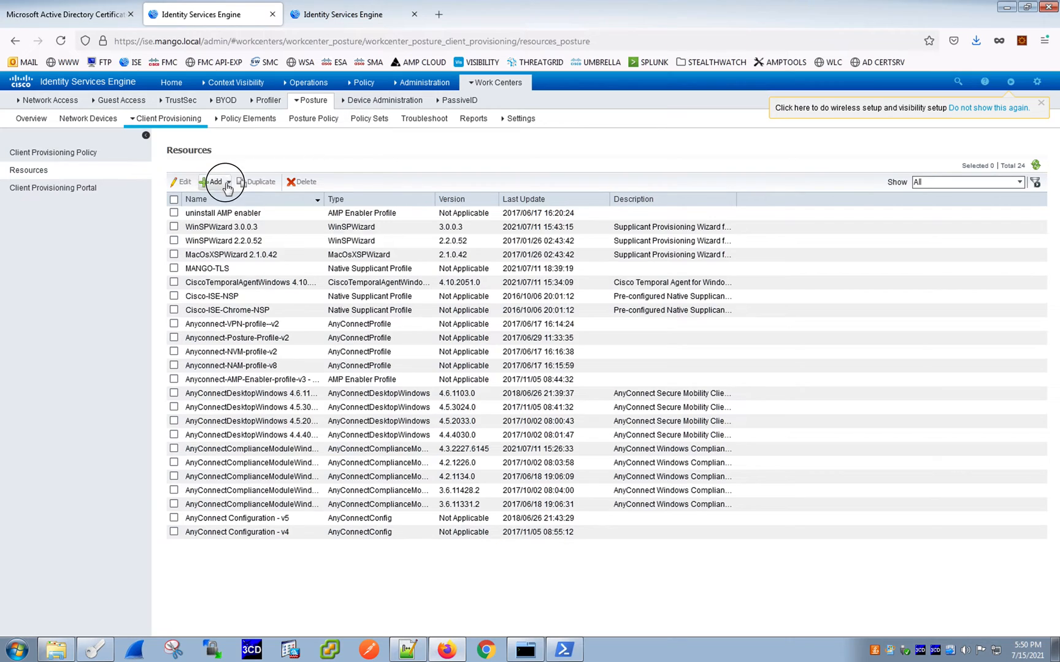
{"action": "left_click", "coordinate": [214, 182]}
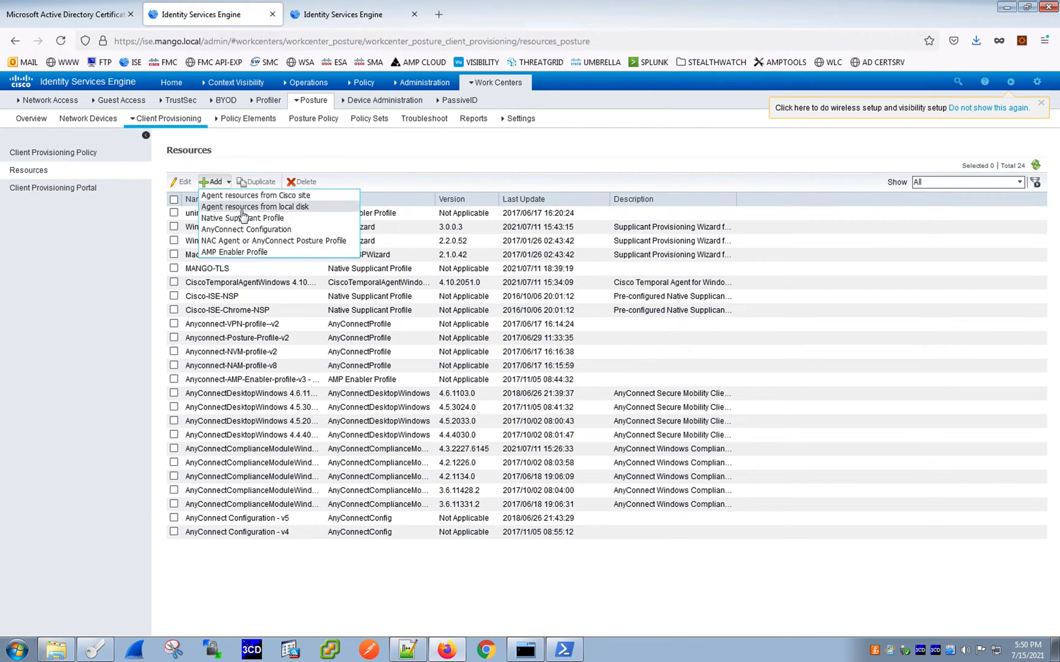
{"action": "left_click", "coordinate": [257, 207]}
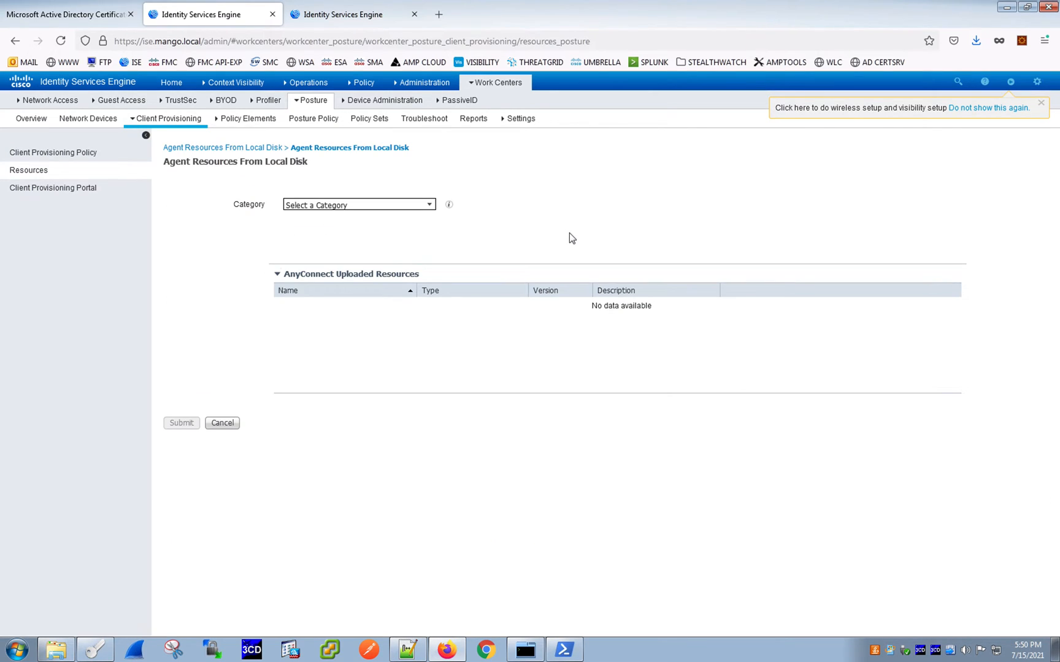
{"action": "left_click", "coordinate": [429, 204]}
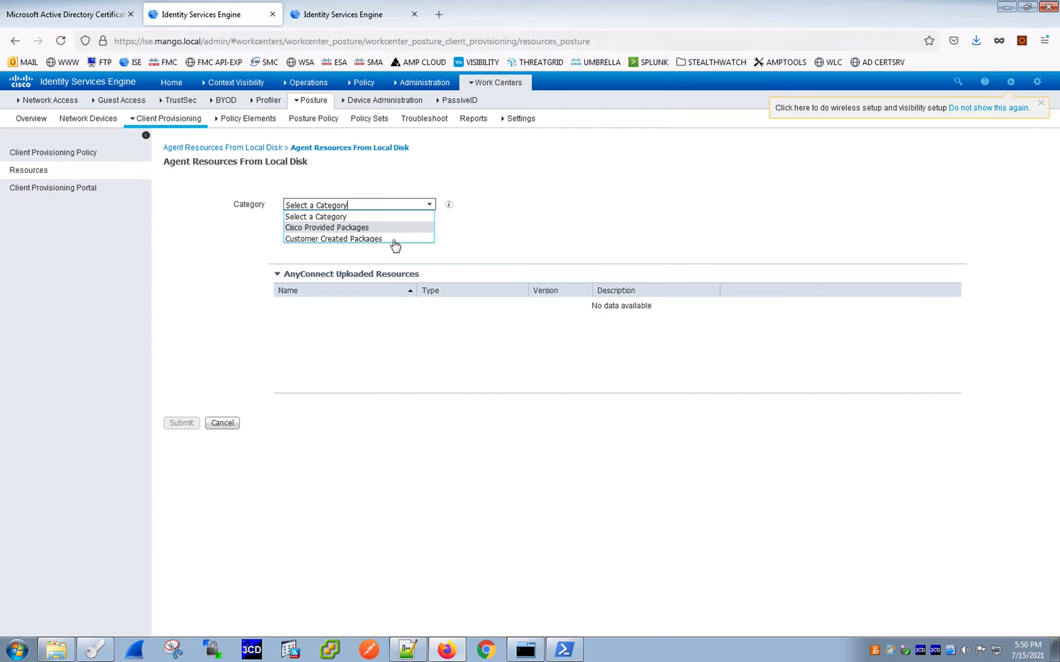
{"action": "left_click", "coordinate": [362, 228]}
{"action": "left_click", "coordinate": [307, 241]}
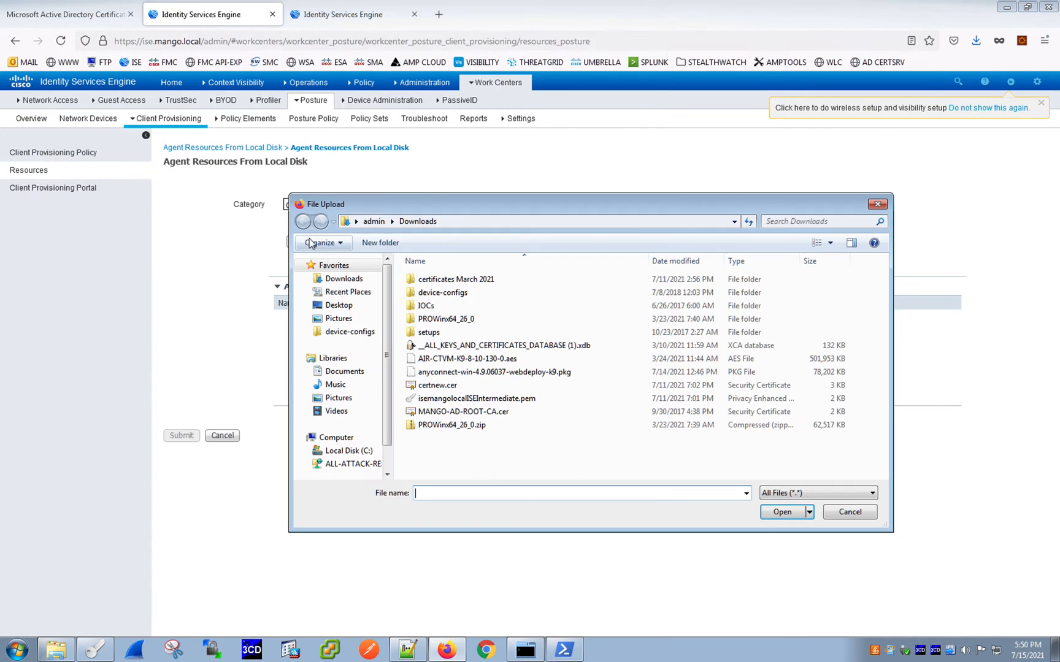
{"action": "left_click", "coordinate": [878, 208]}
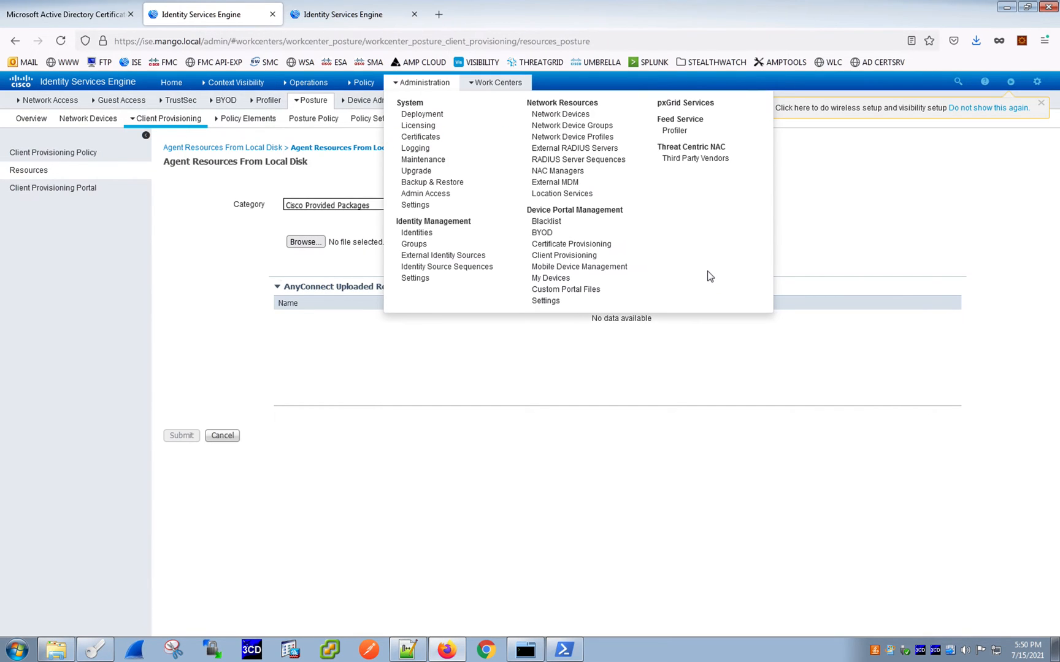
- Switch to Firefox and review the AnyConnect Secure Mobility Client 4.10.01075 download file list
{"action": "key", "text": "ctrl+Up"}
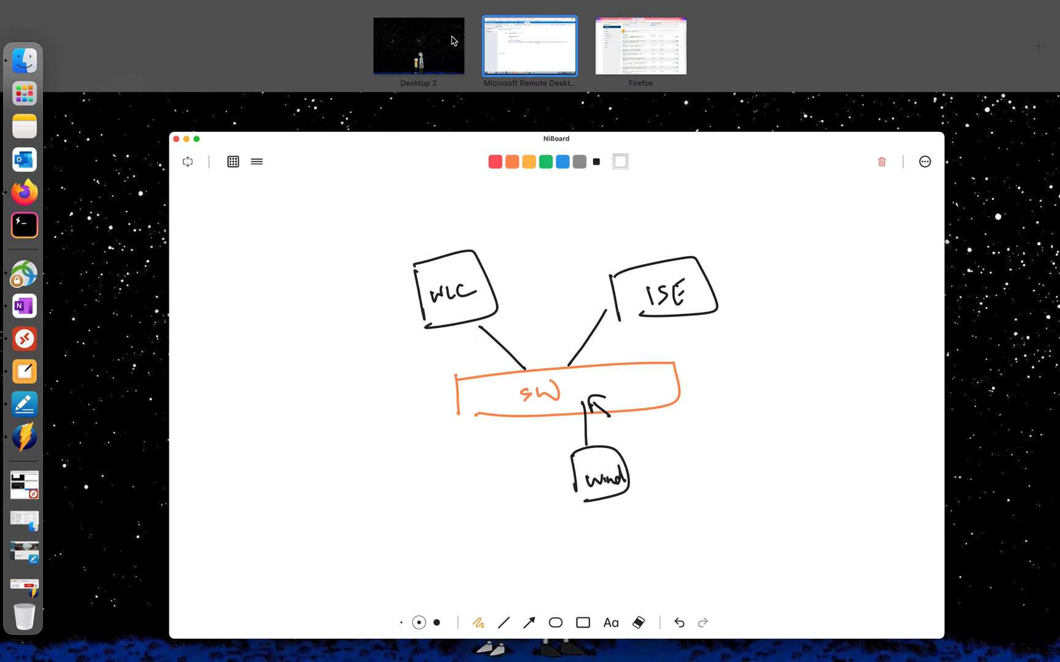
{"action": "left_click", "coordinate": [639, 54]}
{"action": "scroll", "coordinate": [407, 324], "scroll_direction": "up", "scroll_amount": 4}
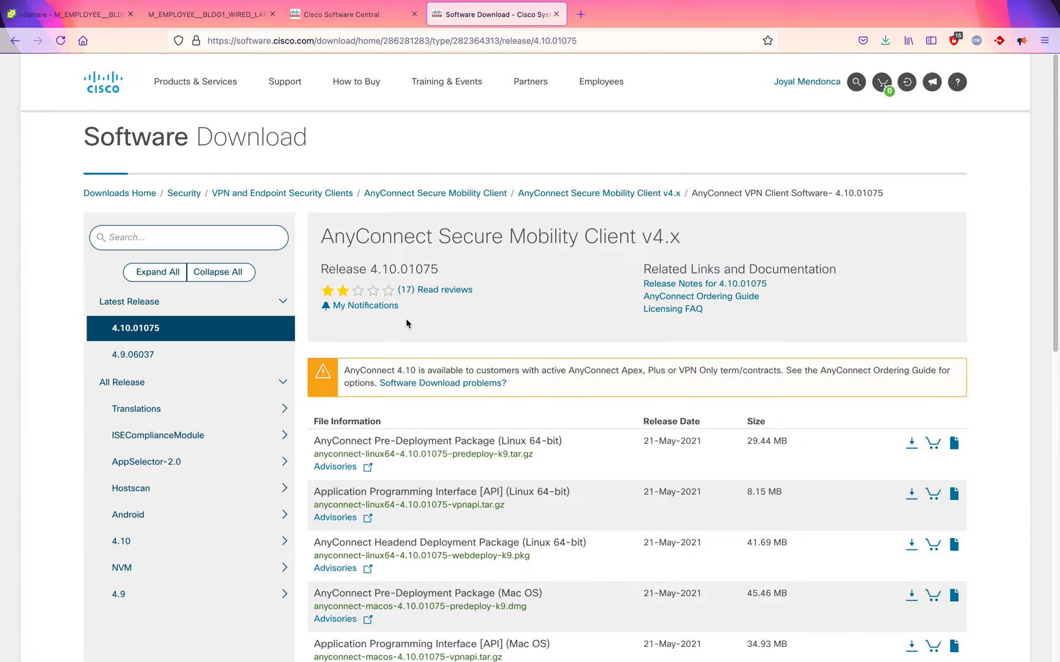
{"action": "scroll", "coordinate": [406, 324], "scroll_direction": "down", "scroll_amount": 3}
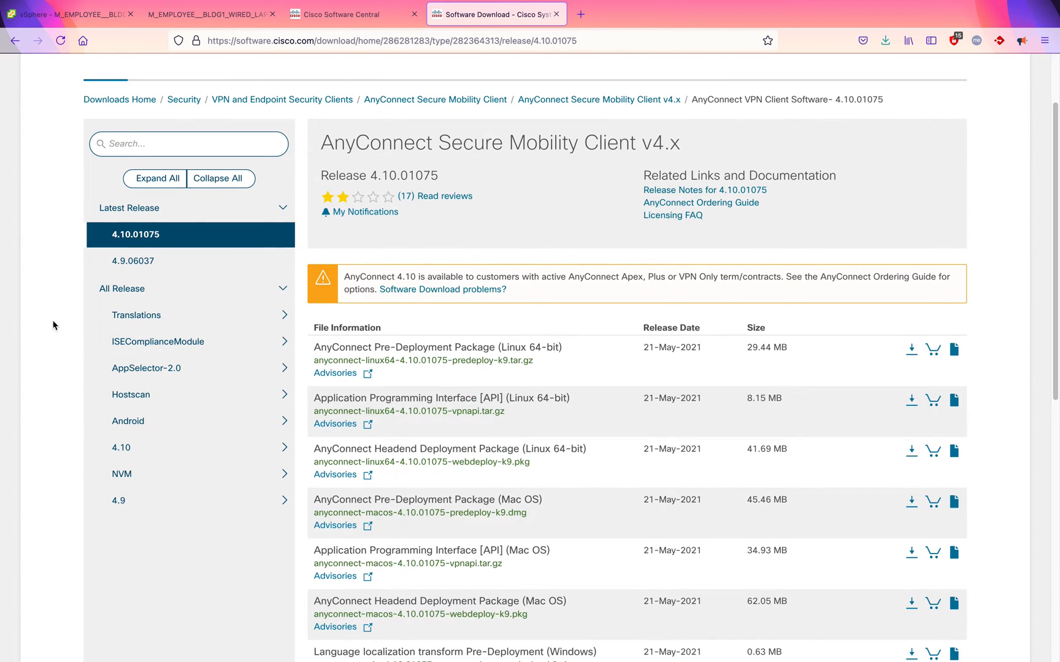
{"action": "scroll", "coordinate": [54, 325], "scroll_direction": "down", "scroll_amount": 1}
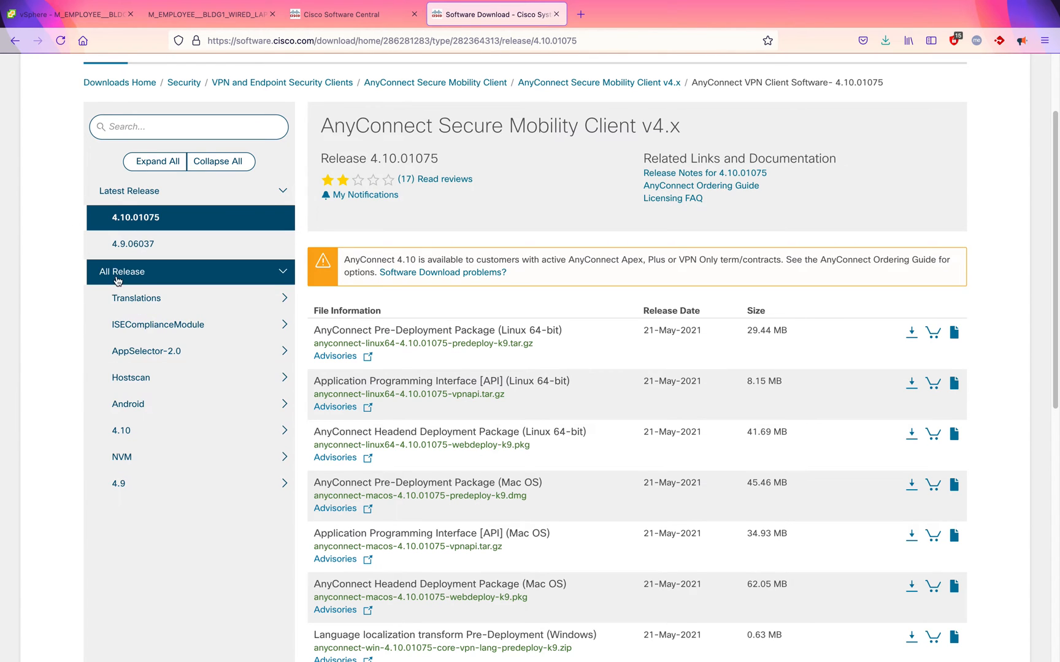
{"action": "scroll", "coordinate": [135, 452], "scroll_direction": "down", "scroll_amount": 10}
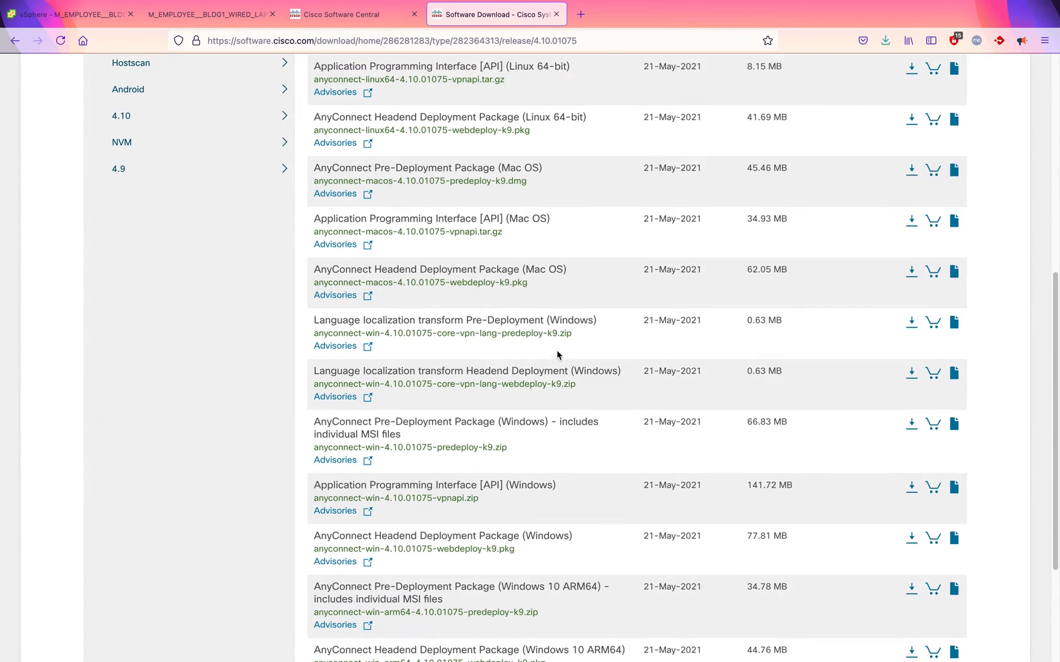
{"action": "scroll", "coordinate": [558, 359], "scroll_direction": "down", "scroll_amount": 1}
{"action": "scroll", "coordinate": [532, 409], "scroll_direction": "up", "scroll_amount": 6}
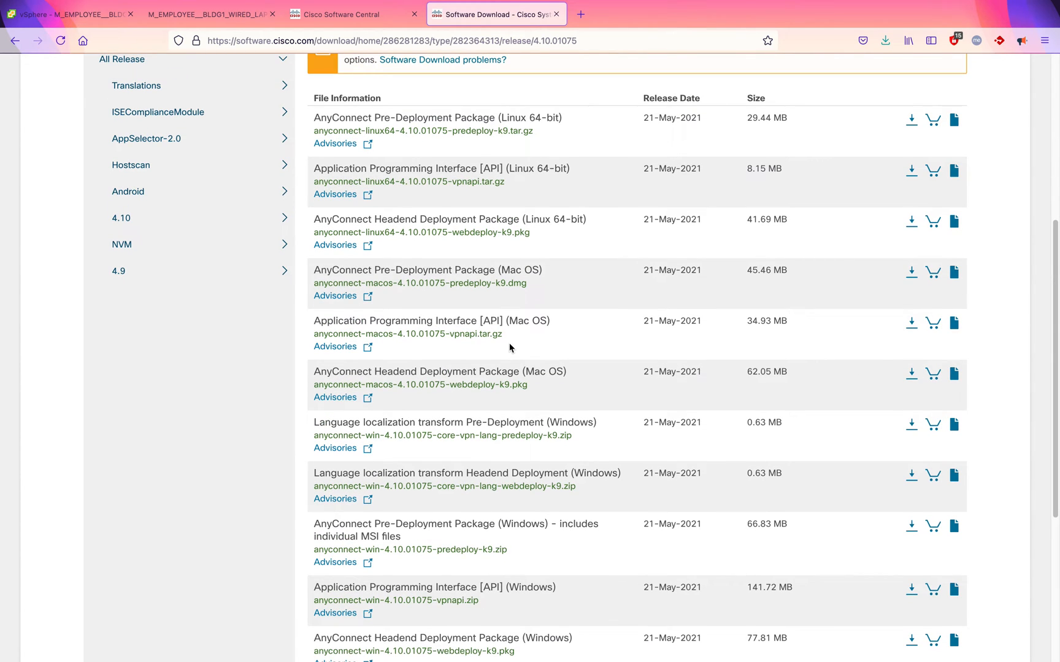
{"action": "scroll", "coordinate": [509, 348], "scroll_direction": "down", "scroll_amount": 6}
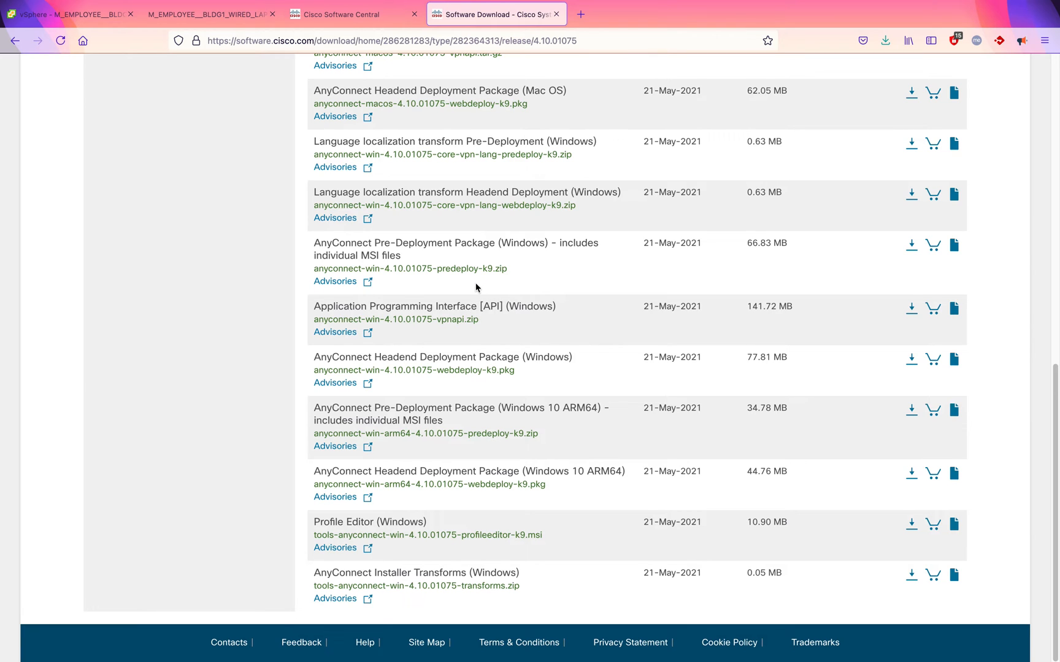
{"action": "scroll", "coordinate": [478, 273], "scroll_direction": "up", "scroll_amount": 1}
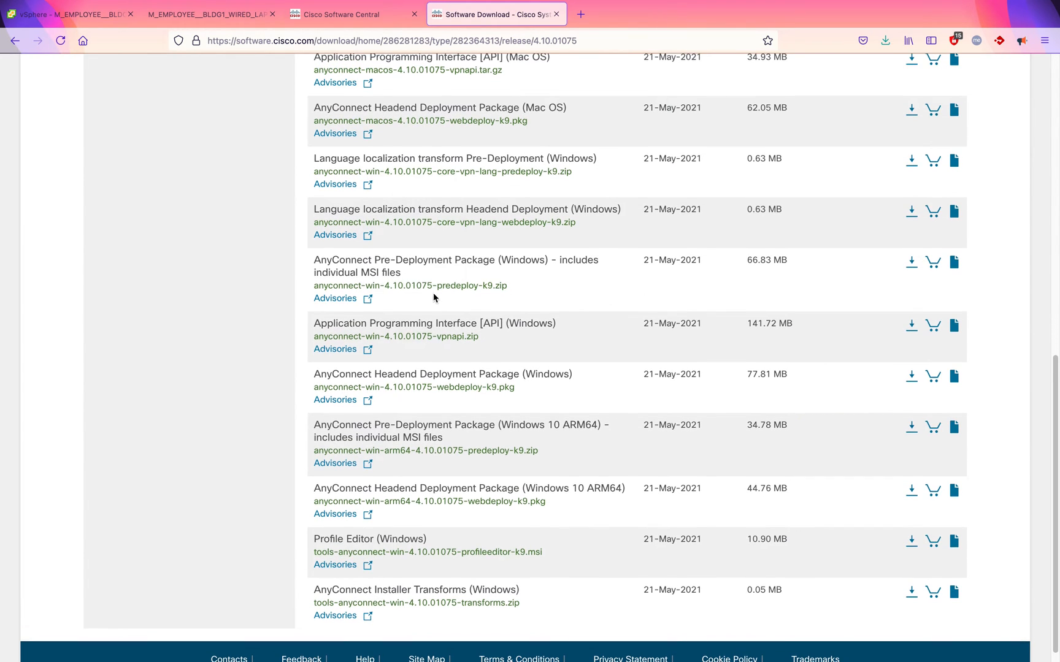
{"action": "scroll", "coordinate": [470, 312], "scroll_direction": "up", "scroll_amount": 1}
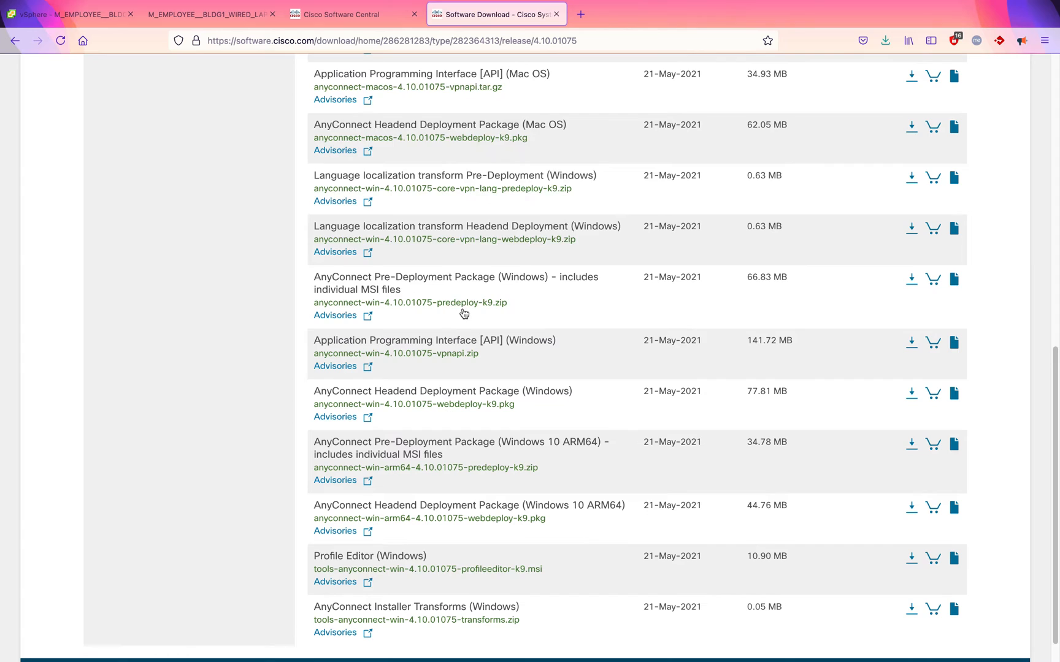
{"action": "mouse_move", "coordinate": [471, 314]}
{"action": "scroll", "coordinate": [190, 395], "scroll_direction": "down", "scroll_amount": 1}
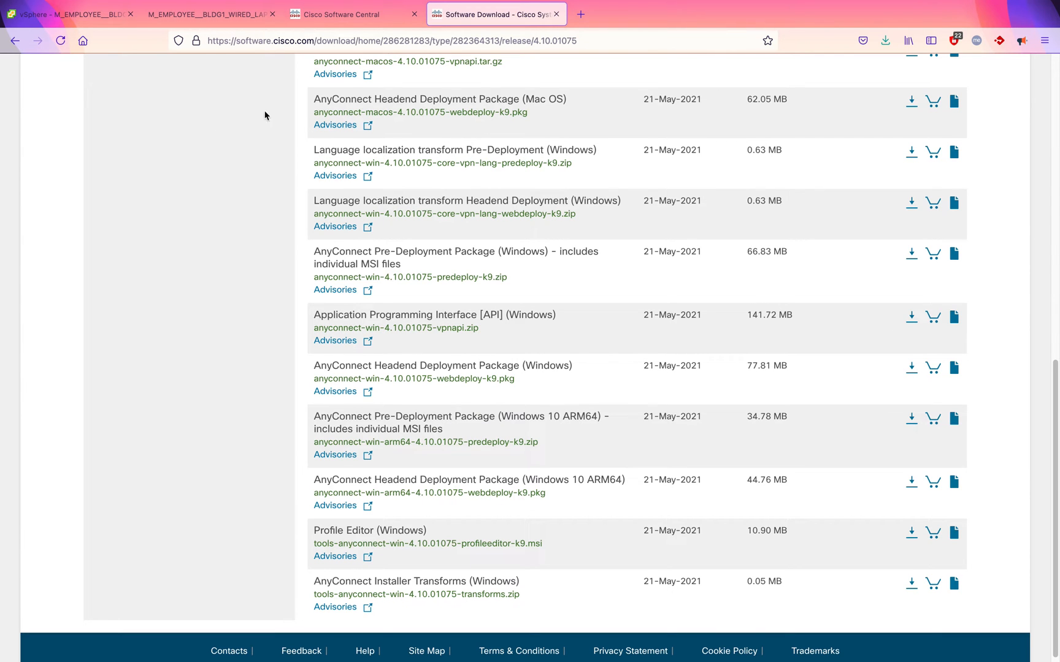
{"action": "mouse_move", "coordinate": [428, 281]}
- Return to the remote desktop and reopen the Client Provisioning Resources list
{"action": "key", "text": "ctrl+Up"}
{"action": "left_click", "coordinate": [551, 64]}
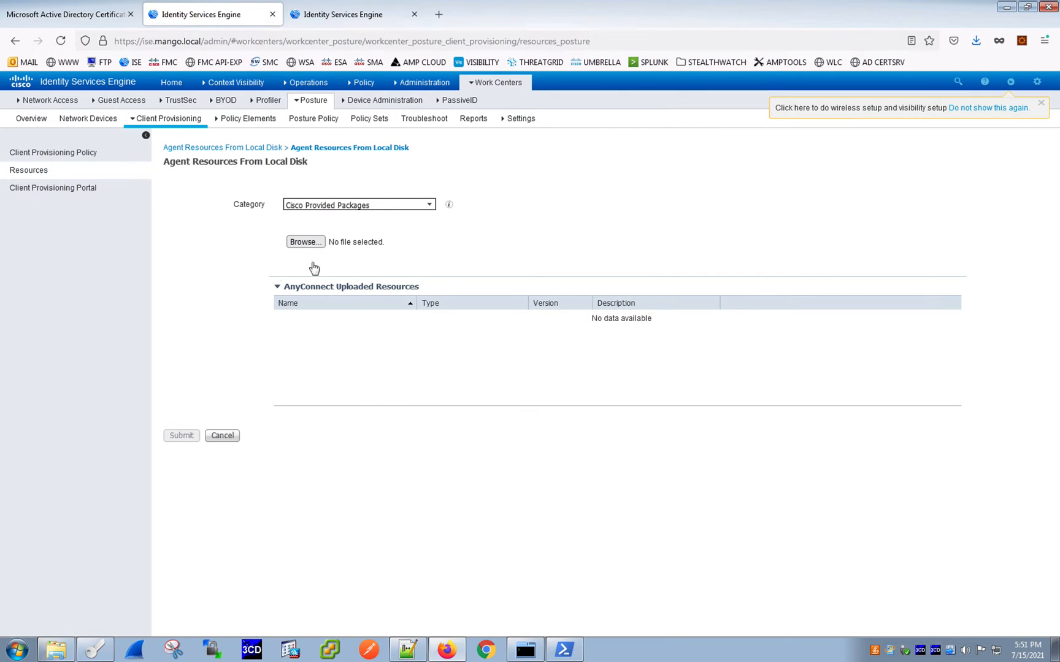
{"action": "left_click", "coordinate": [67, 173]}
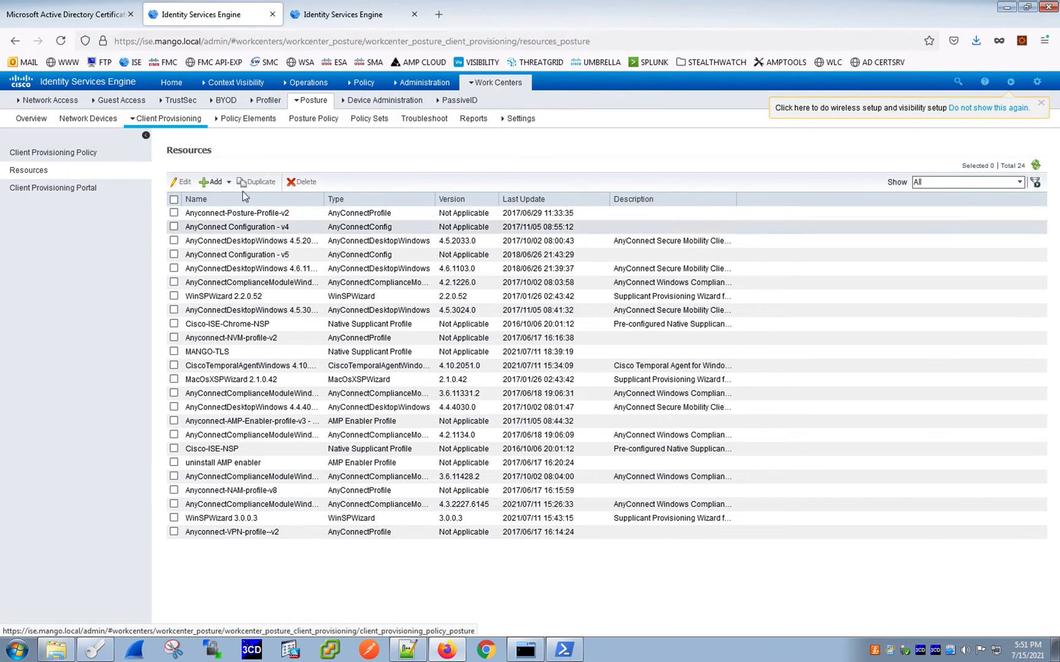
- Open Agent resources from Cisco site, tick AnyConnectComplianceModuleOSX 3.6.11682.2, and close the dialog without saving
{"action": "left_click", "coordinate": [226, 184]}
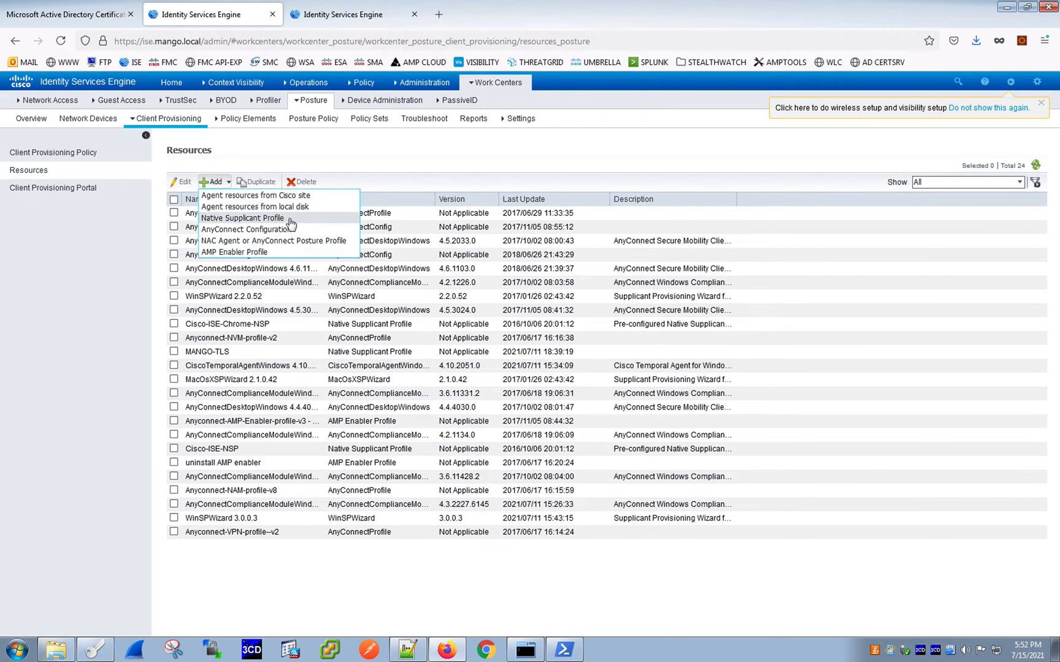
{"action": "left_click", "coordinate": [260, 196]}
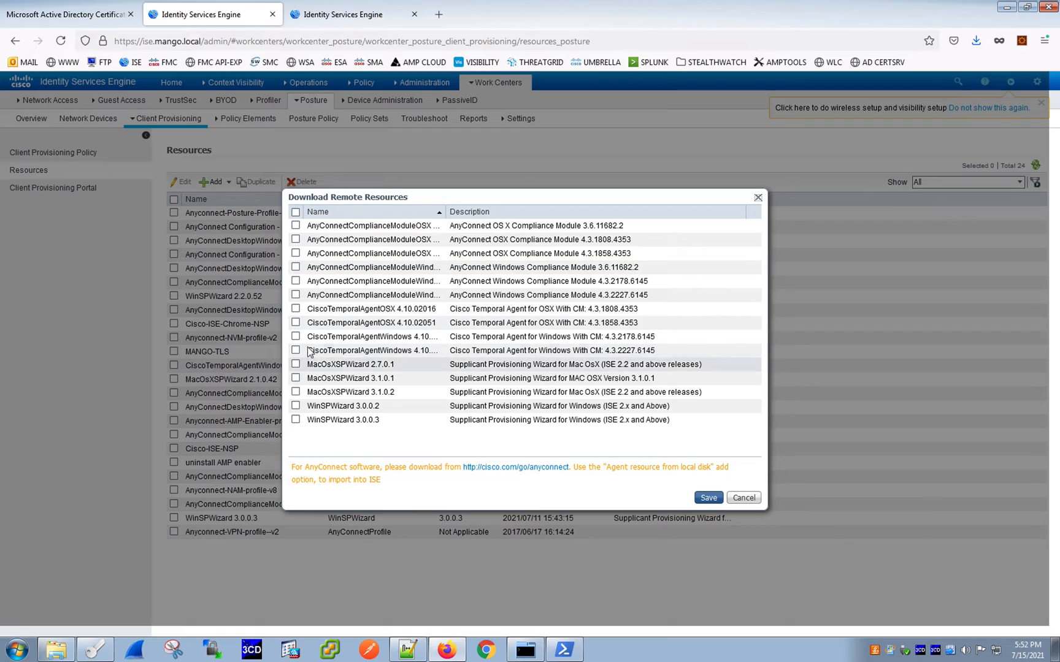
{"action": "left_click", "coordinate": [296, 310]}
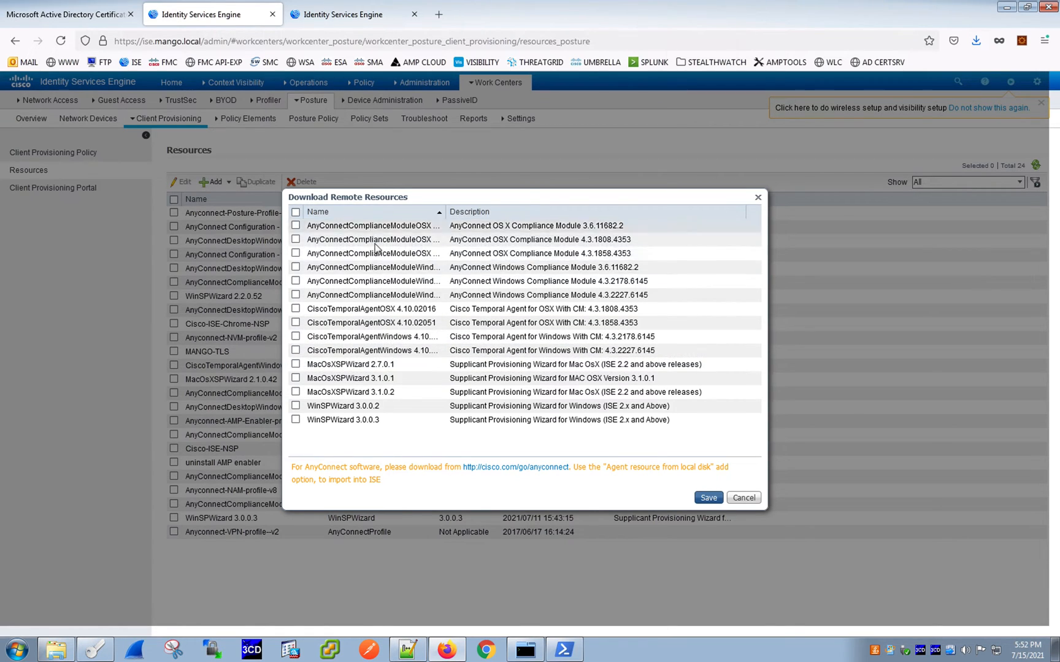
{"action": "left_click_drag", "start_coordinate": [445, 207], "coordinate": [504, 208]}
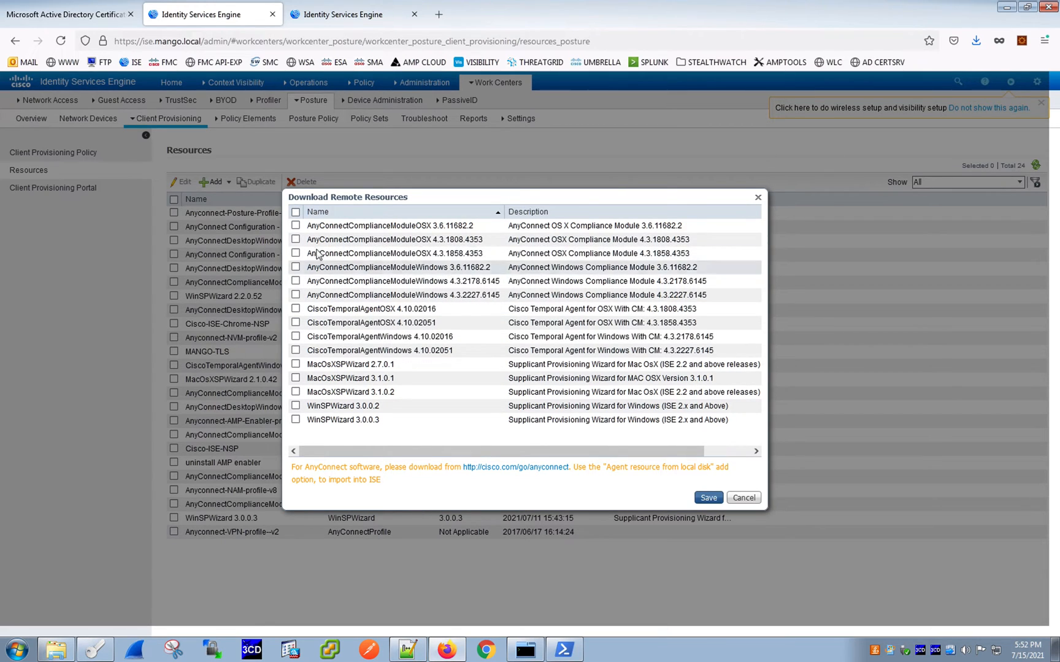
{"action": "left_click", "coordinate": [296, 225]}
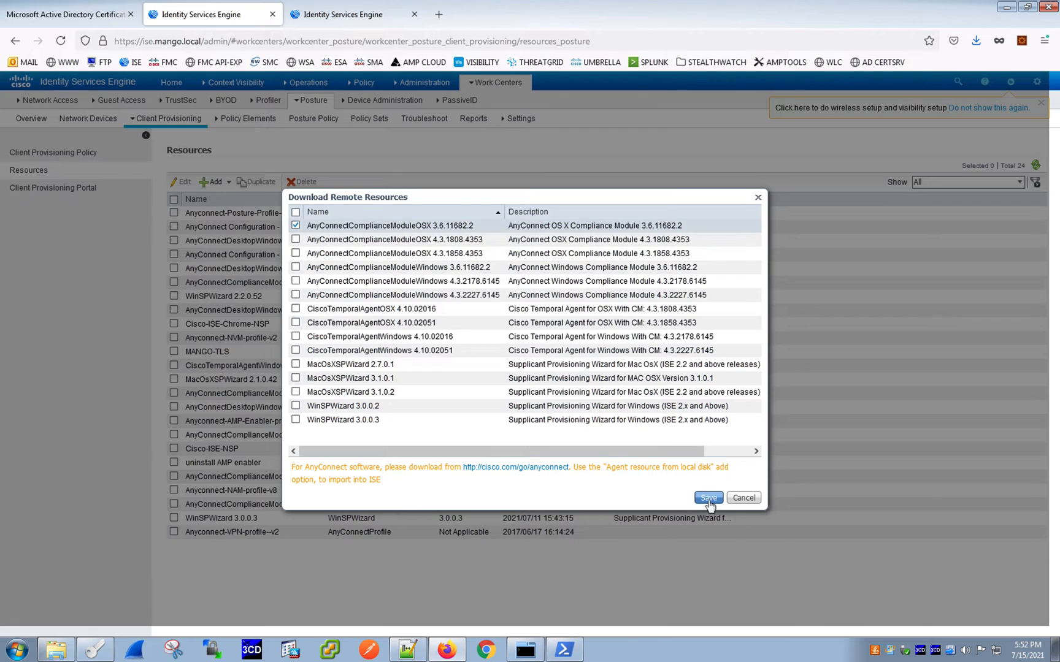
{"action": "left_click", "coordinate": [758, 198]}
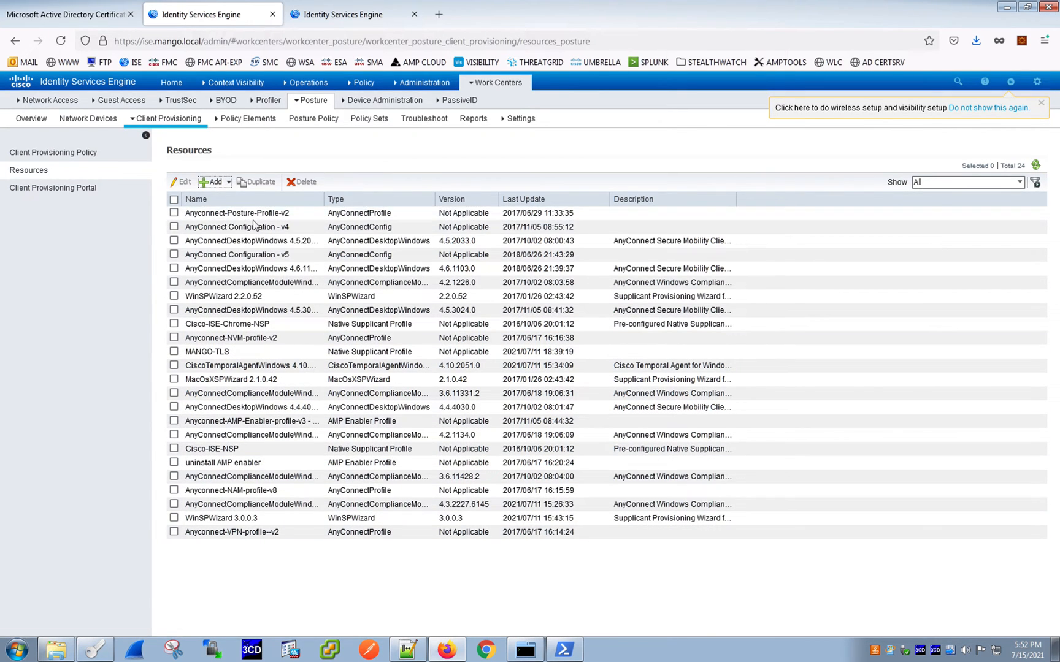
- Sort the Resources list by name and widen the Name column
{"action": "left_click", "coordinate": [197, 200]}
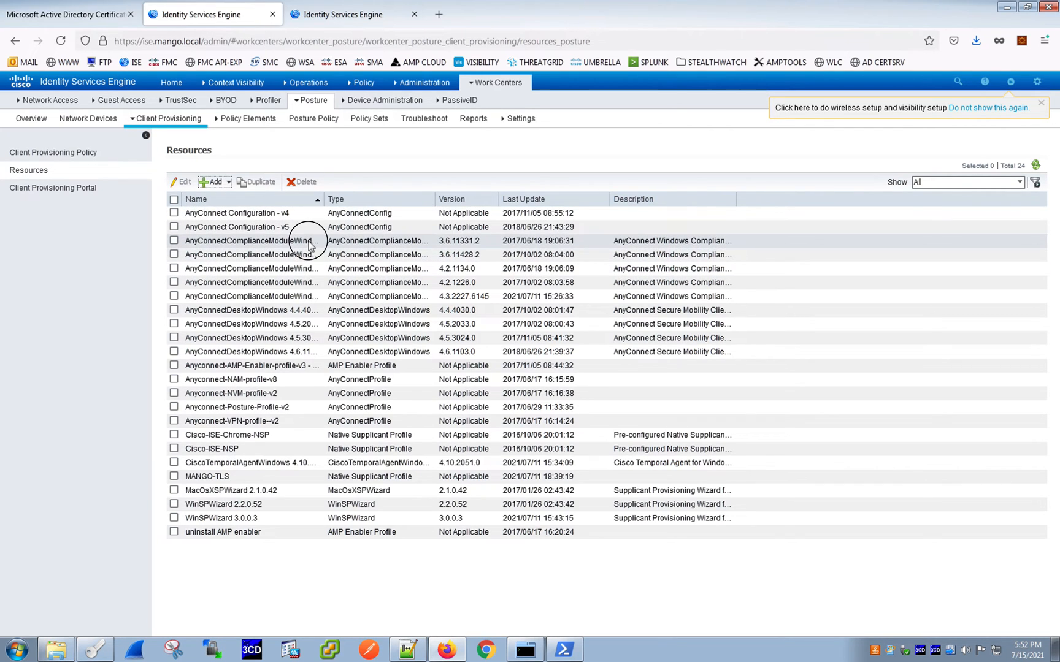
{"action": "left_click_drag", "start_coordinate": [325, 199], "coordinate": [396, 199]}
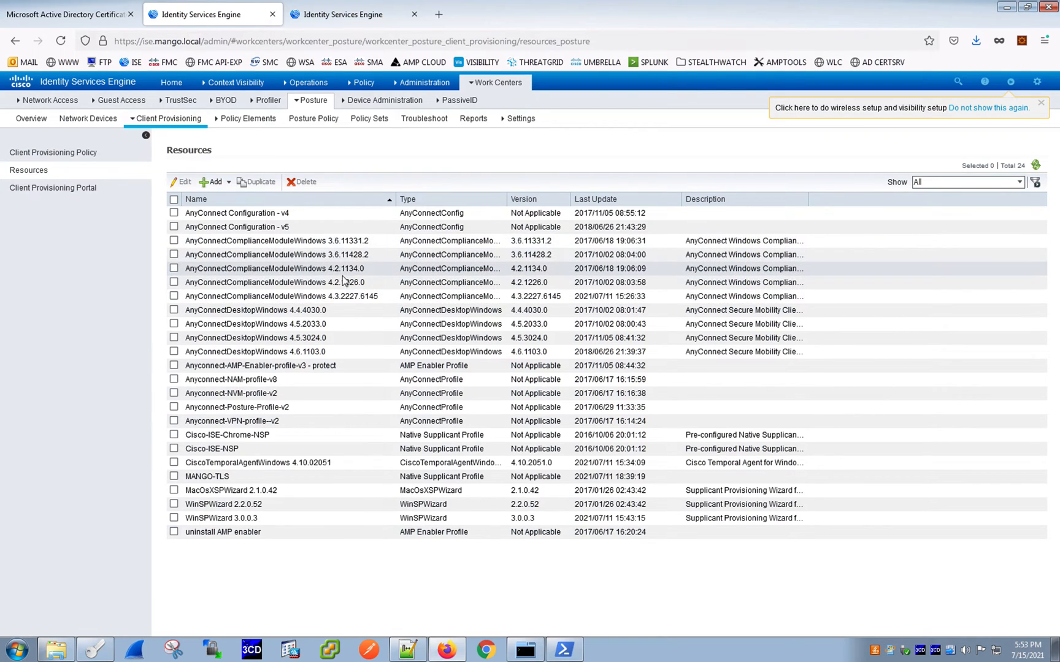
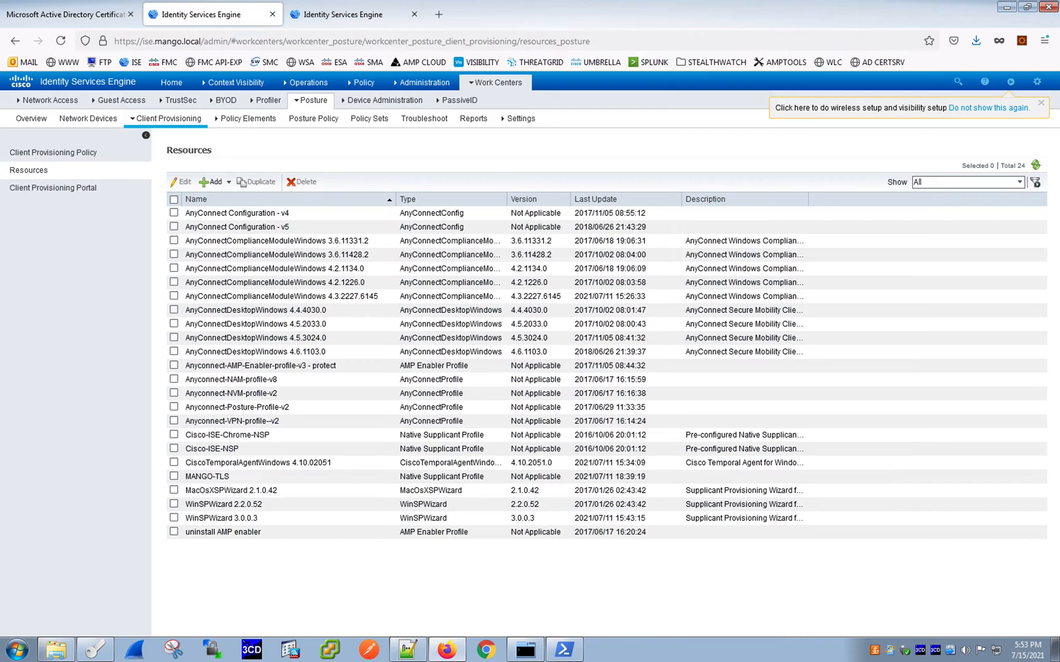
- Switch to the whiteboard app and clear the existing drawing
{"action": "key", "text": "ctrl+Up"}
{"action": "left_click", "coordinate": [757, 310]}
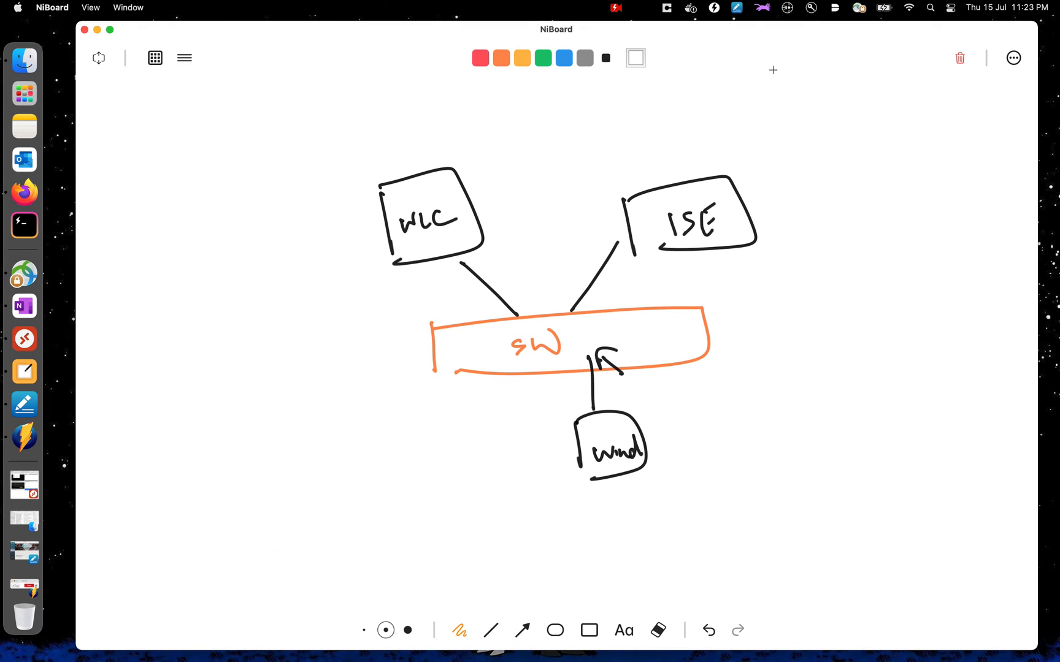
{"action": "left_click", "coordinate": [962, 65]}
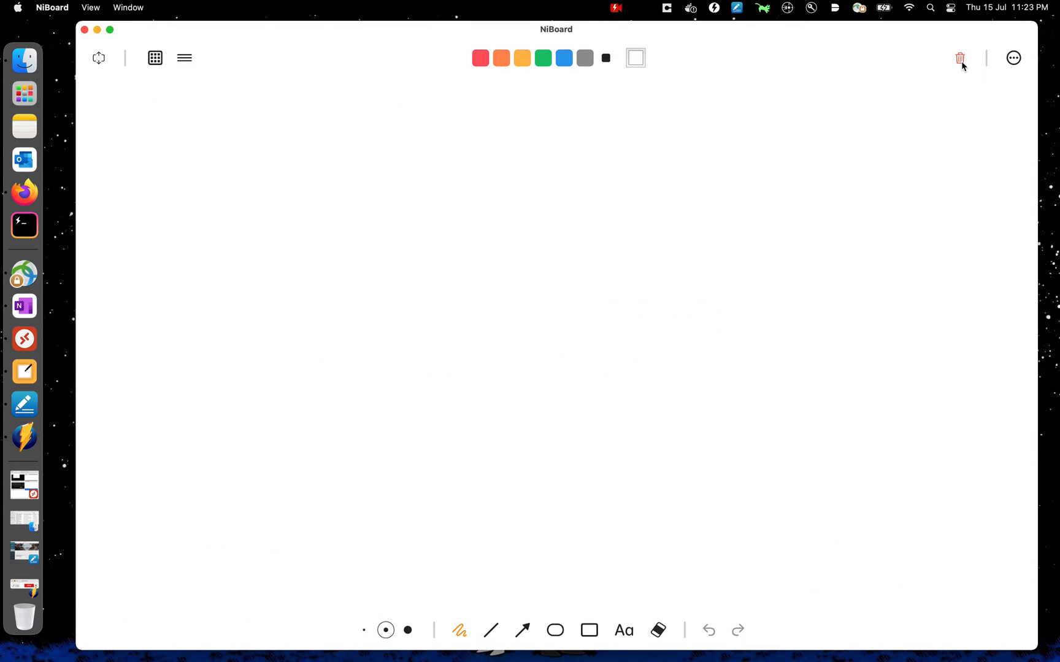
- Write 'Anyconnect - pkg' and, beneath it, an arrow to 'modules (Scan)' on the whiteboard
{"action": "mouse_move", "coordinate": [291, 167]}
{"action": "left_mouse_down"}
{"action": "mouse_move", "coordinate": [282, 194]}
{"action": "mouse_move", "coordinate": [296, 197]}
{"action": "left_mouse_up"}
{"action": "mouse_move", "coordinate": [286, 191]}
{"action": "left_mouse_down"}
{"action": "mouse_move", "coordinate": [329, 177]}
{"action": "mouse_move", "coordinate": [403, 181]}
{"action": "mouse_move", "coordinate": [433, 165]}
{"action": "mouse_move", "coordinate": [539, 177]}
{"action": "mouse_move", "coordinate": [577, 161]}
{"action": "mouse_move", "coordinate": [589, 203]}
{"action": "left_mouse_up"}
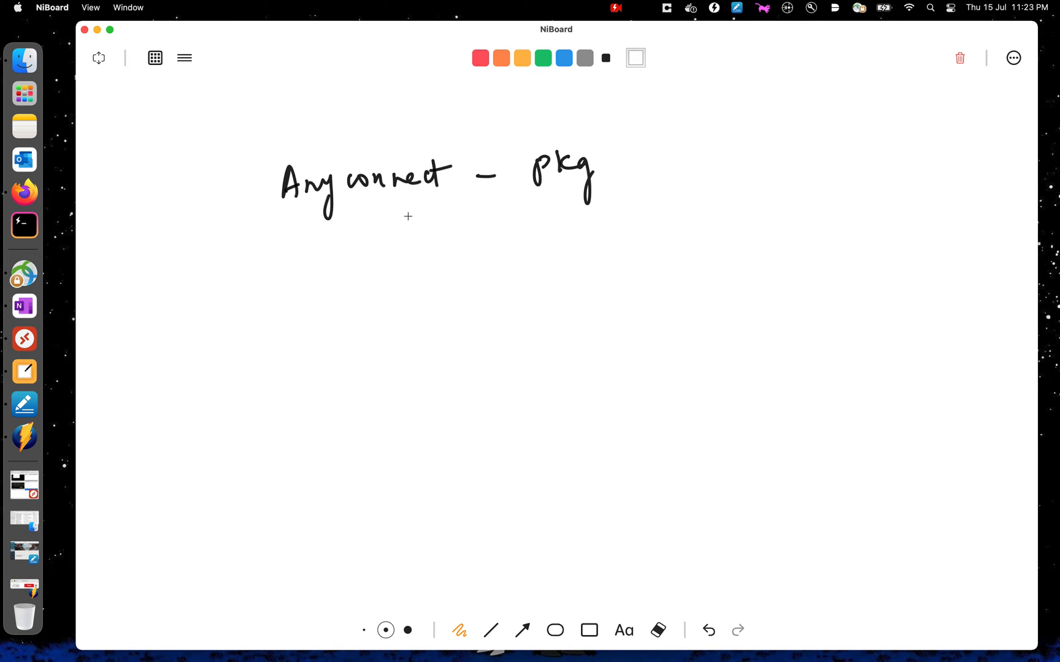
{"action": "mouse_move", "coordinate": [380, 218]}
{"action": "left_mouse_down"}
{"action": "mouse_move", "coordinate": [421, 284]}
{"action": "mouse_move", "coordinate": [464, 259]}
{"action": "mouse_move", "coordinate": [494, 263]}
{"action": "mouse_move", "coordinate": [520, 236]}
{"action": "mouse_move", "coordinate": [549, 244]}
{"action": "mouse_move", "coordinate": [576, 272]}
{"action": "left_mouse_up"}
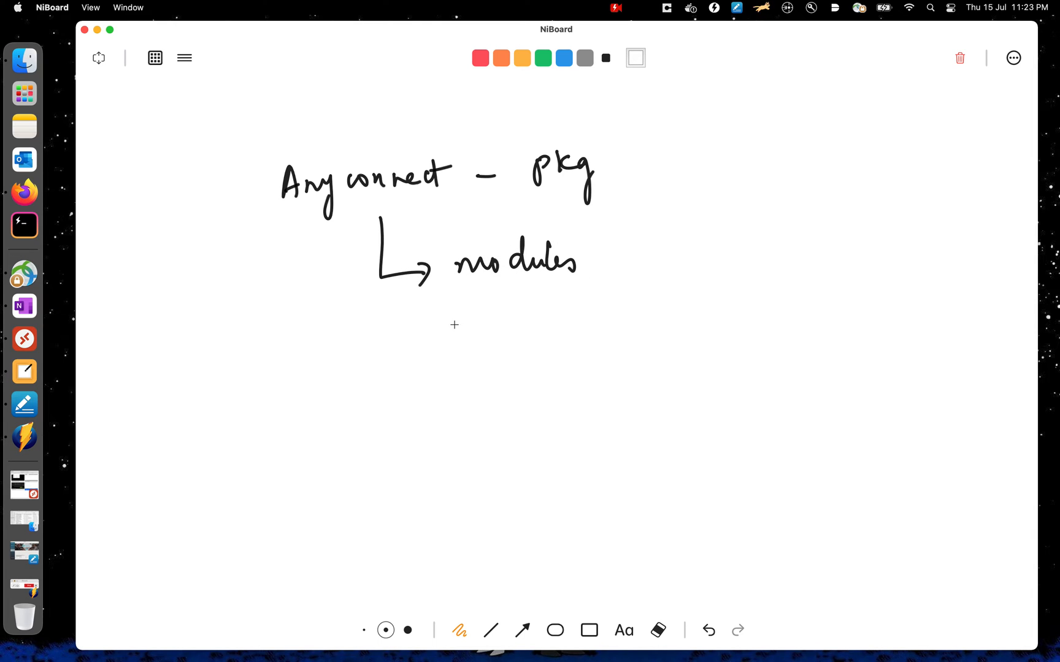
{"action": "left_click_drag", "start_coordinate": [626, 234], "coordinate": [635, 306]}
{"action": "left_click_drag", "start_coordinate": [664, 257], "coordinate": [711, 278]}
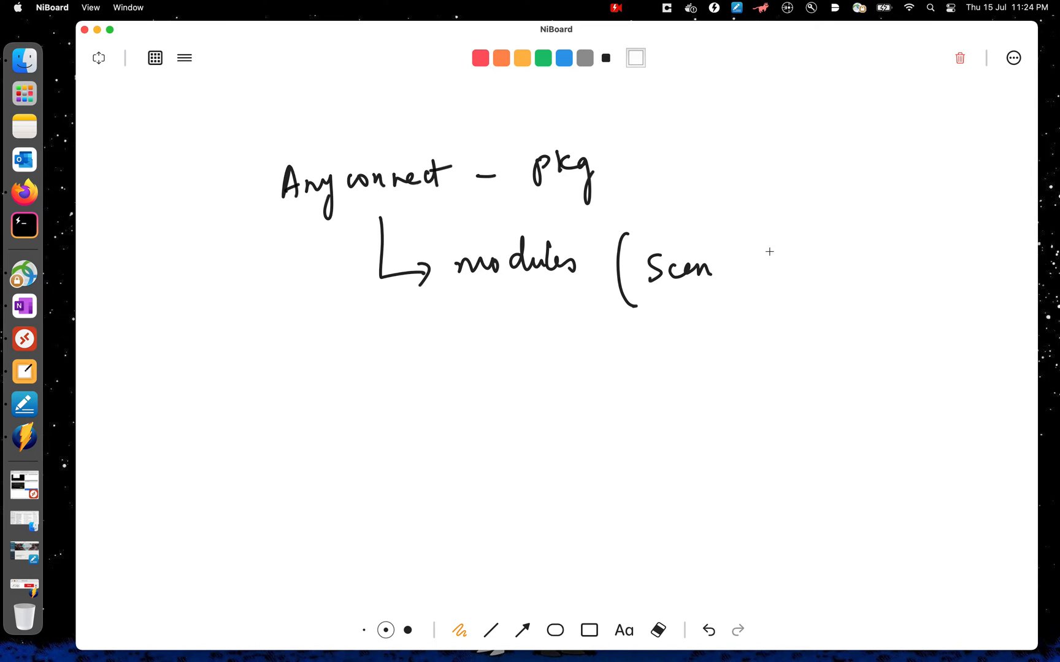
{"action": "left_click_drag", "start_coordinate": [730, 226], "coordinate": [730, 297]}
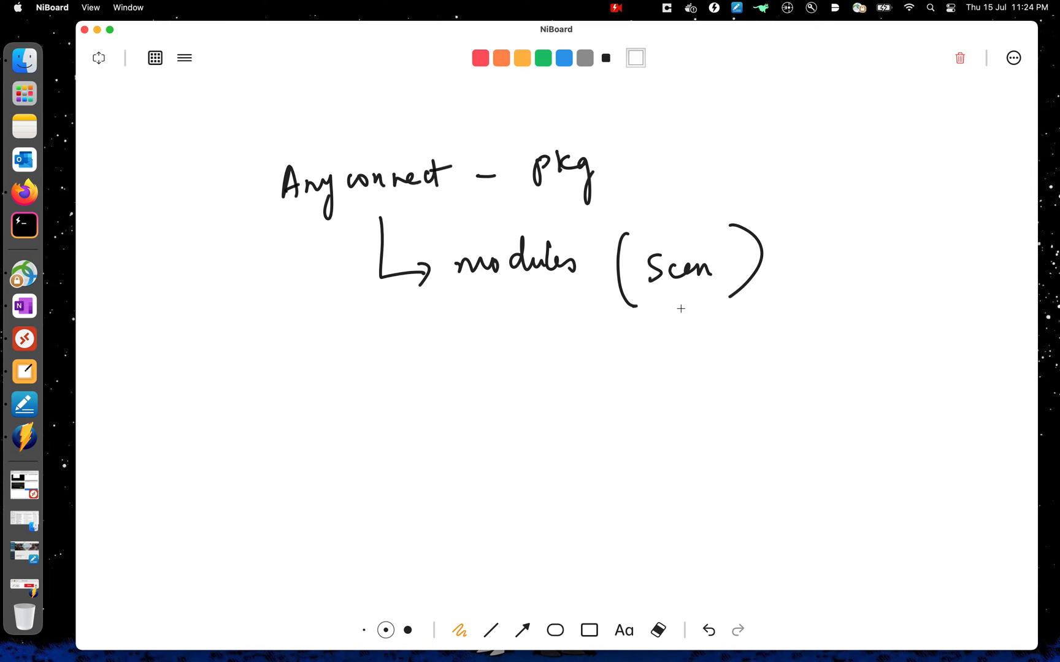
- In red, circle 'pkg' and 'Scan' and add an arrow labelled 'posture profile'
{"action": "left_click", "coordinate": [478, 60]}
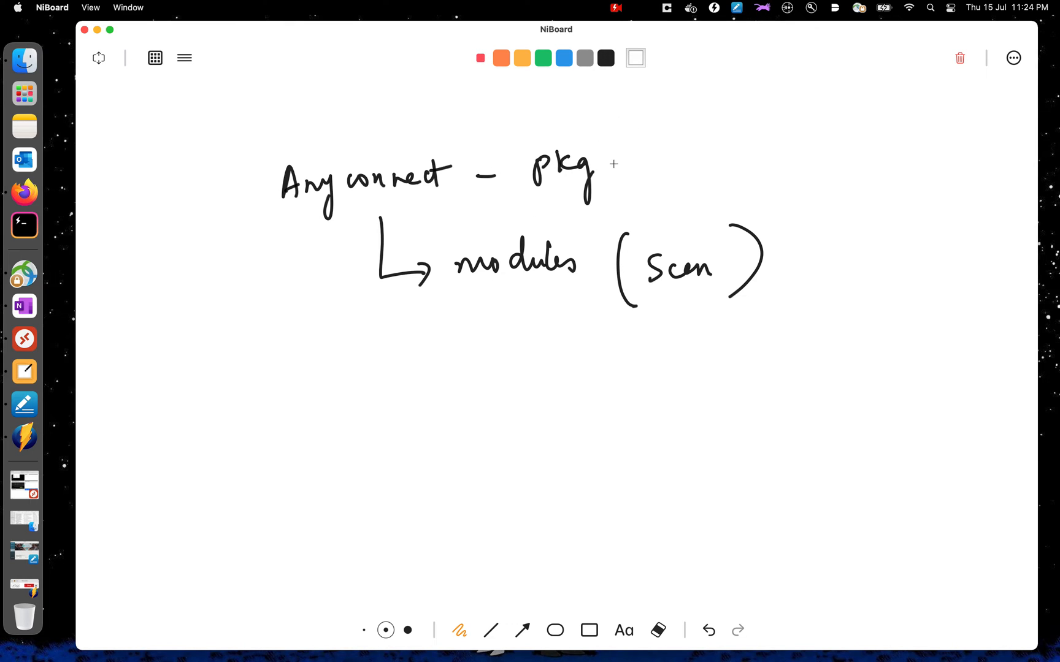
{"action": "mouse_move", "coordinate": [595, 136]}
{"action": "left_mouse_down"}
{"action": "mouse_move", "coordinate": [569, 134]}
{"action": "mouse_move", "coordinate": [591, 134]}
{"action": "left_mouse_up"}
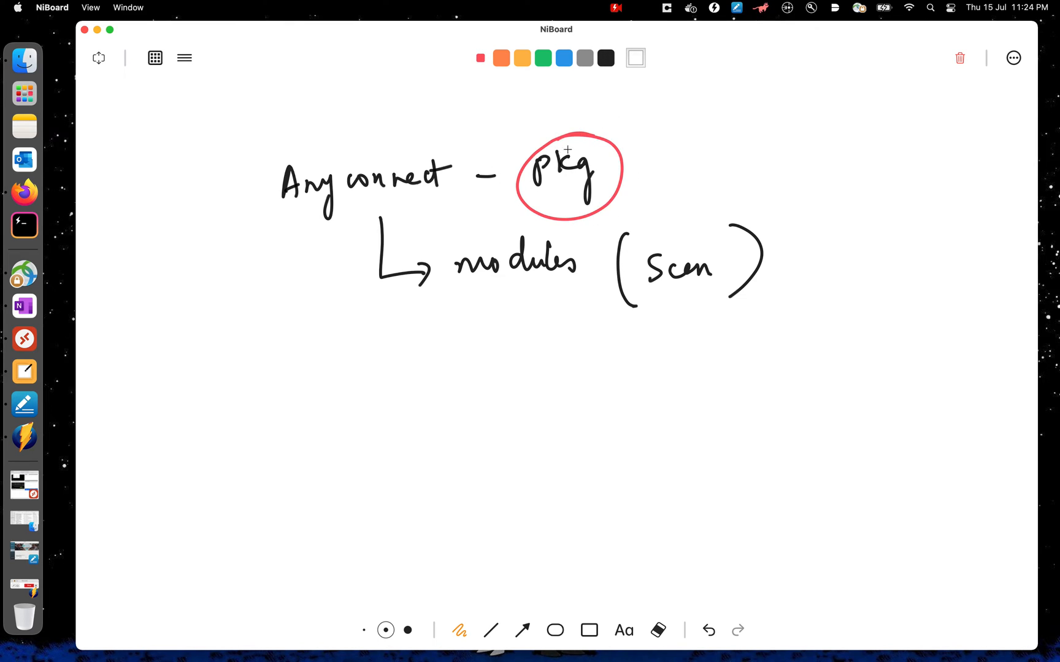
{"action": "mouse_move", "coordinate": [682, 233]}
{"action": "left_mouse_down"}
{"action": "mouse_move", "coordinate": [736, 310]}
{"action": "mouse_move", "coordinate": [650, 243]}
{"action": "left_mouse_up"}
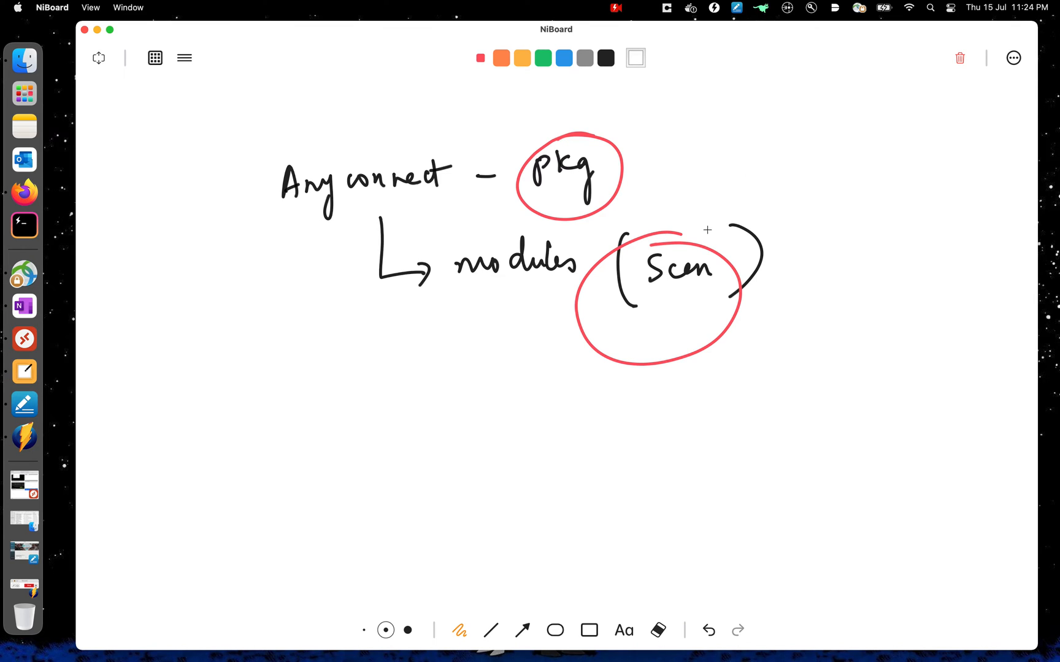
{"action": "mouse_move", "coordinate": [749, 173]}
{"action": "left_mouse_down"}
{"action": "mouse_move", "coordinate": [712, 231]}
{"action": "mouse_move", "coordinate": [733, 224]}
{"action": "left_mouse_up"}
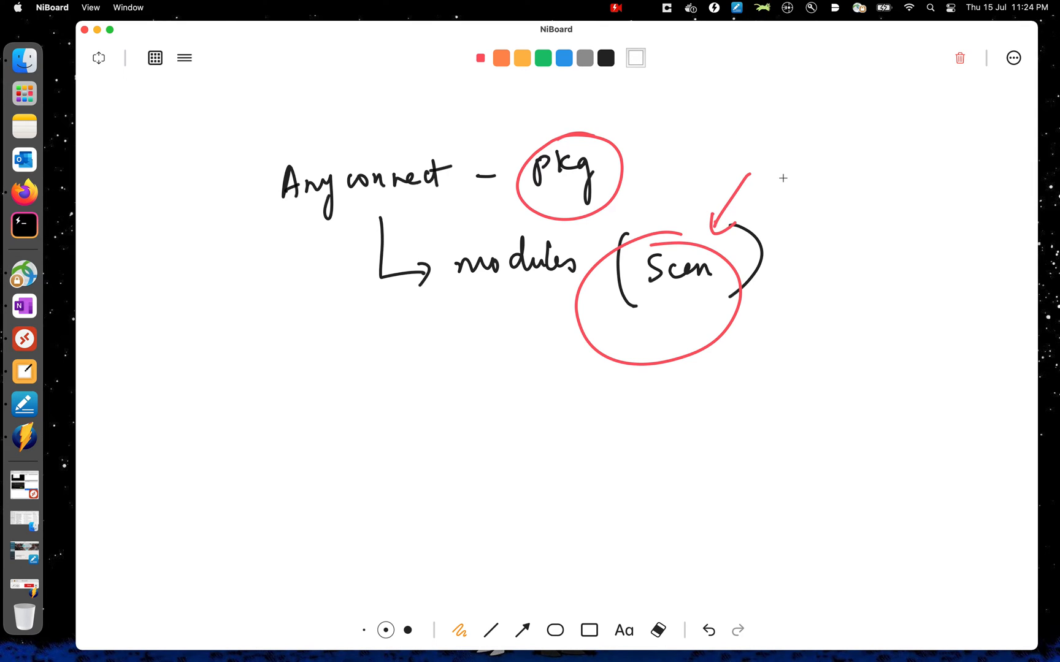
{"action": "left_click_drag", "start_coordinate": [792, 179], "coordinate": [891, 191]}
{"action": "mouse_move", "coordinate": [848, 226]}
{"action": "left_mouse_down"}
{"action": "mouse_move", "coordinate": [851, 267]}
{"action": "mouse_move", "coordinate": [859, 236]}
{"action": "mouse_move", "coordinate": [941, 231]}
{"action": "left_mouse_up"}
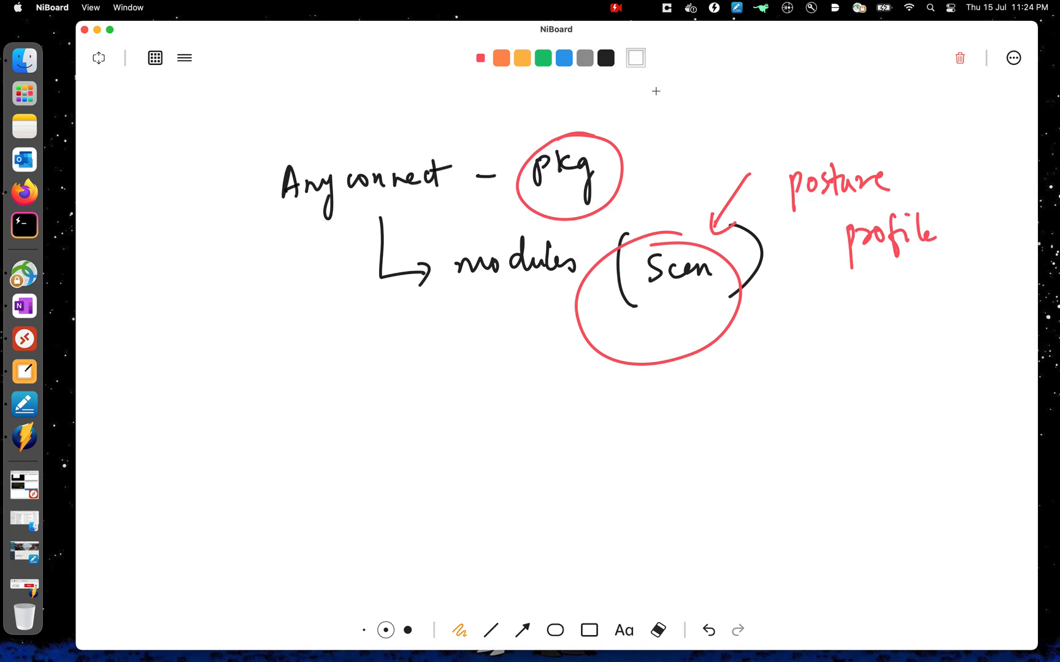
- Write 'Any config' in red above 'pkg' and underline it
{"action": "mouse_move", "coordinate": [637, 131]}
{"action": "left_mouse_down"}
{"action": "mouse_move", "coordinate": [646, 116]}
{"action": "mouse_move", "coordinate": [747, 91]}
{"action": "mouse_move", "coordinate": [750, 117]}
{"action": "left_mouse_up"}
{"action": "left_click_drag", "start_coordinate": [764, 92], "coordinate": [760, 114]}
{"action": "left_click_drag", "start_coordinate": [658, 156], "coordinate": [829, 99]}
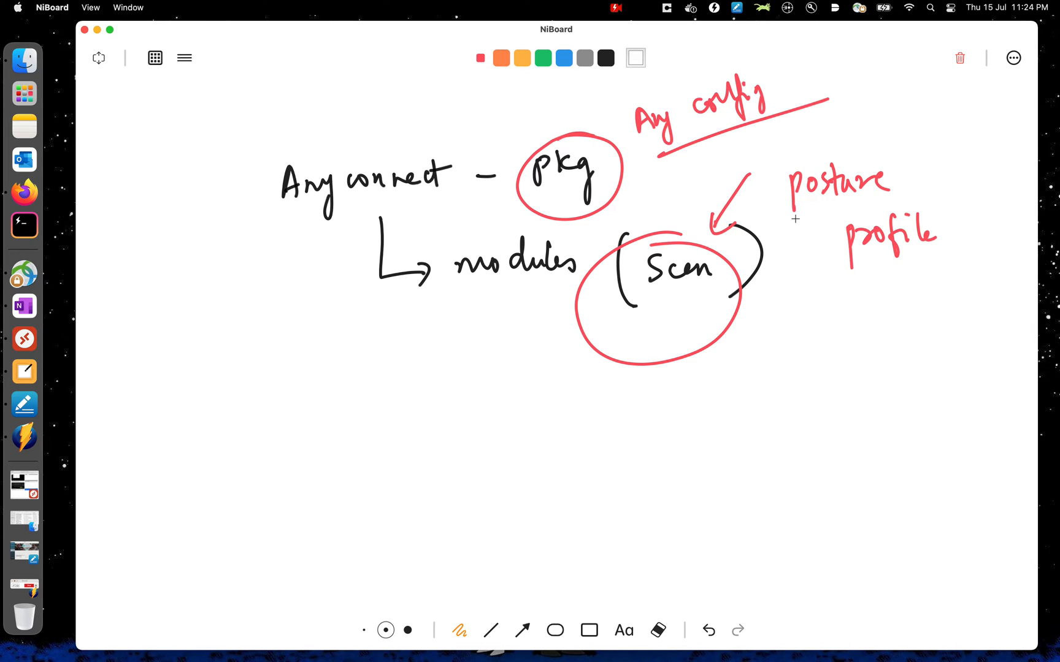
- Return to ISE and open the Anyconnect-Posture-Profile-v2 resource for editing
{"action": "key", "text": "ctrl+Up"}
{"action": "left_click", "coordinate": [552, 35]}
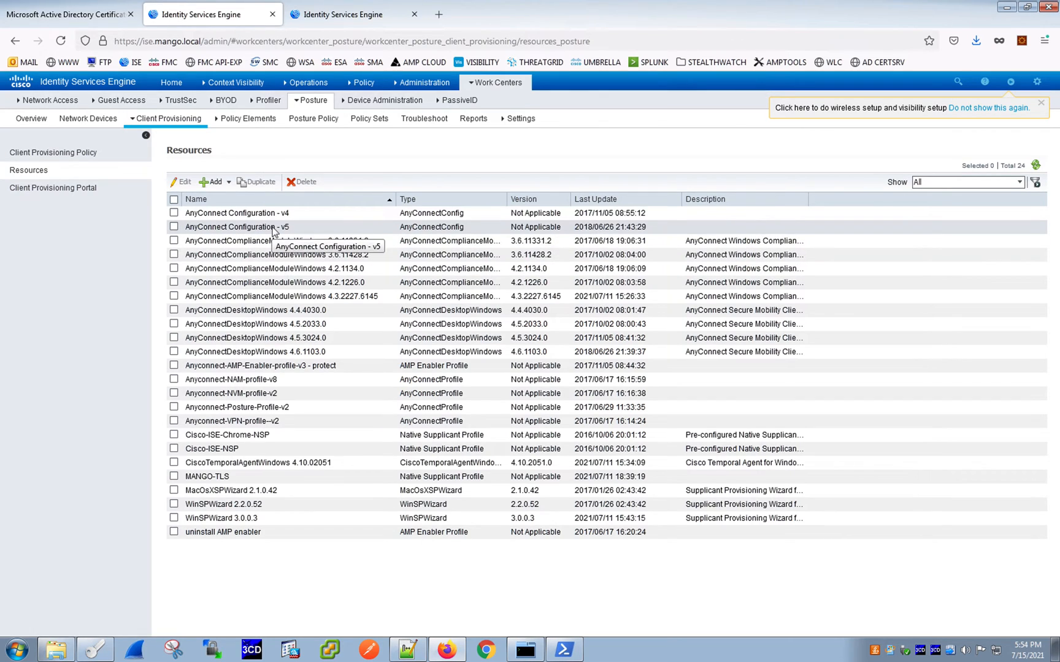
{"action": "left_click", "coordinate": [174, 228]}
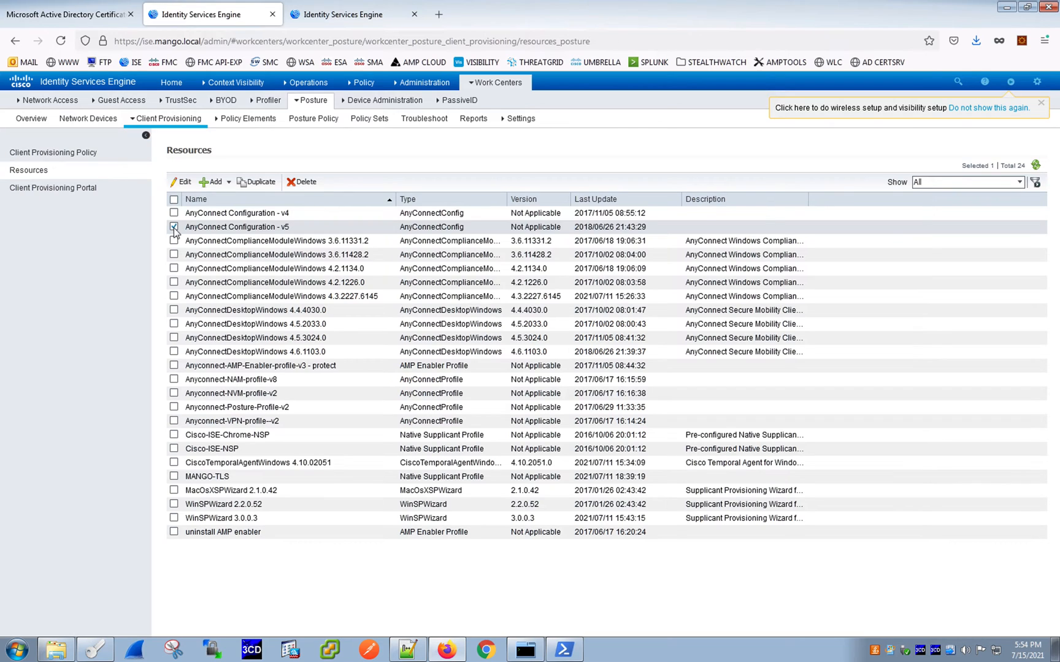
{"action": "left_click", "coordinate": [174, 228]}
{"action": "left_click", "coordinate": [174, 407]}
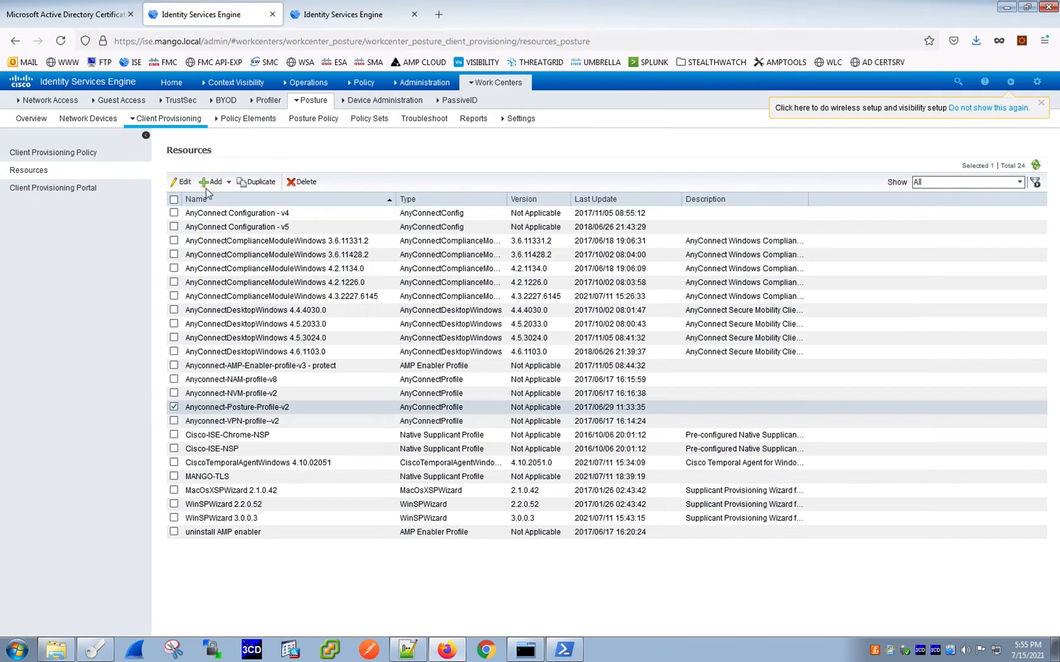
{"action": "left_click", "coordinate": [180, 185]}
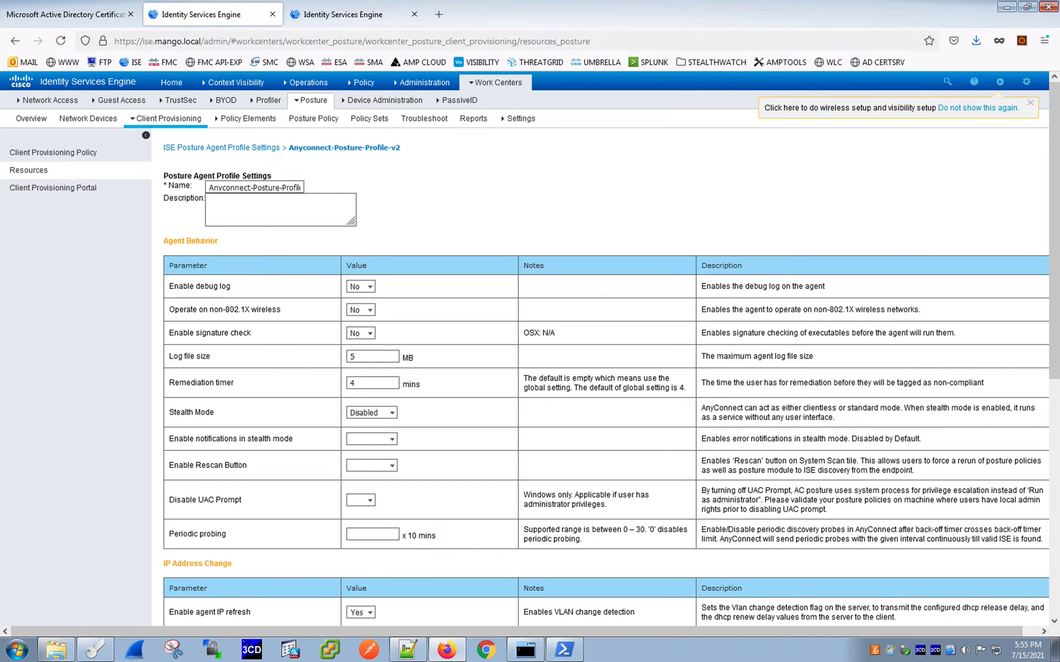
- Examine the posture profile's Agent Behavior settings and their descriptions, such as debug log and stealth mode
{"action": "scroll", "coordinate": [562, 217], "scroll_direction": "down", "scroll_amount": 4}
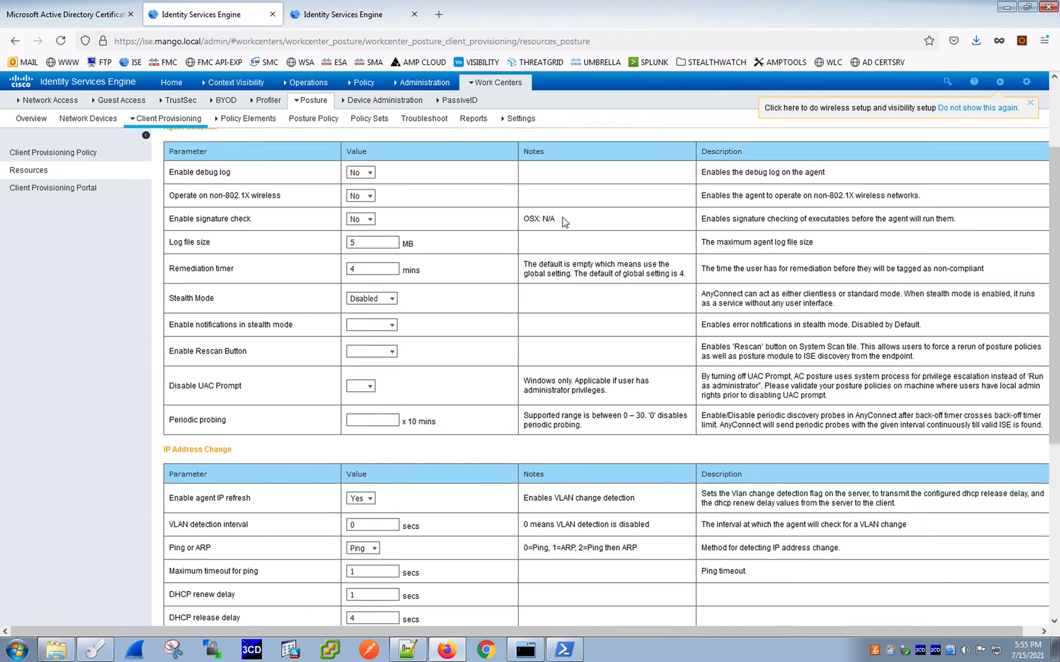
{"action": "scroll", "coordinate": [562, 217], "scroll_direction": "up", "scroll_amount": 4}
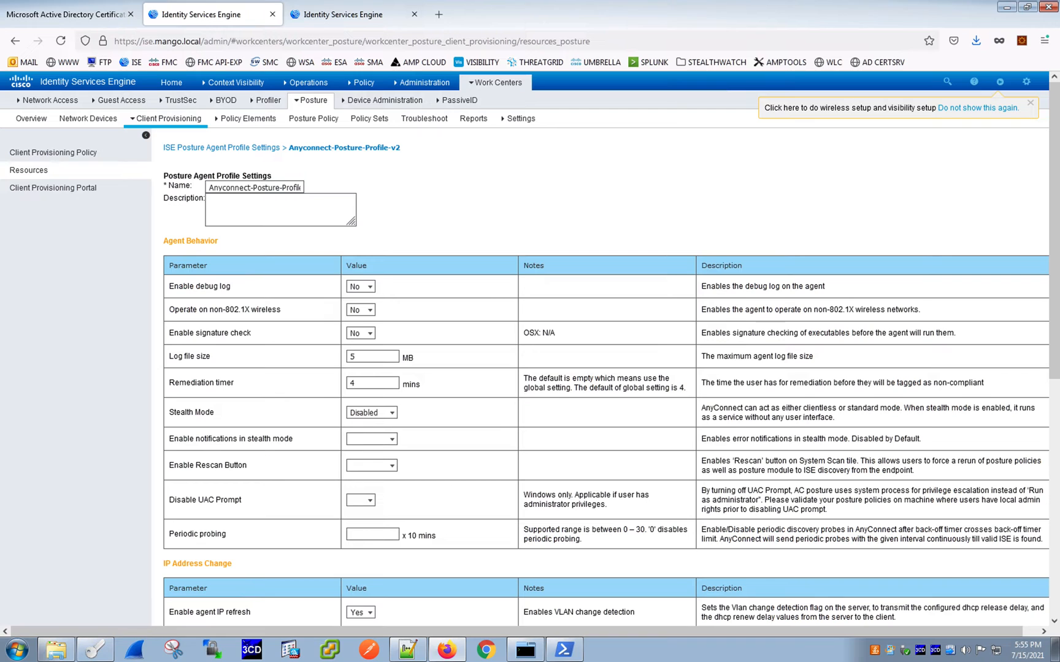
{"action": "scroll", "coordinate": [554, 264], "scroll_direction": "down", "scroll_amount": 12}
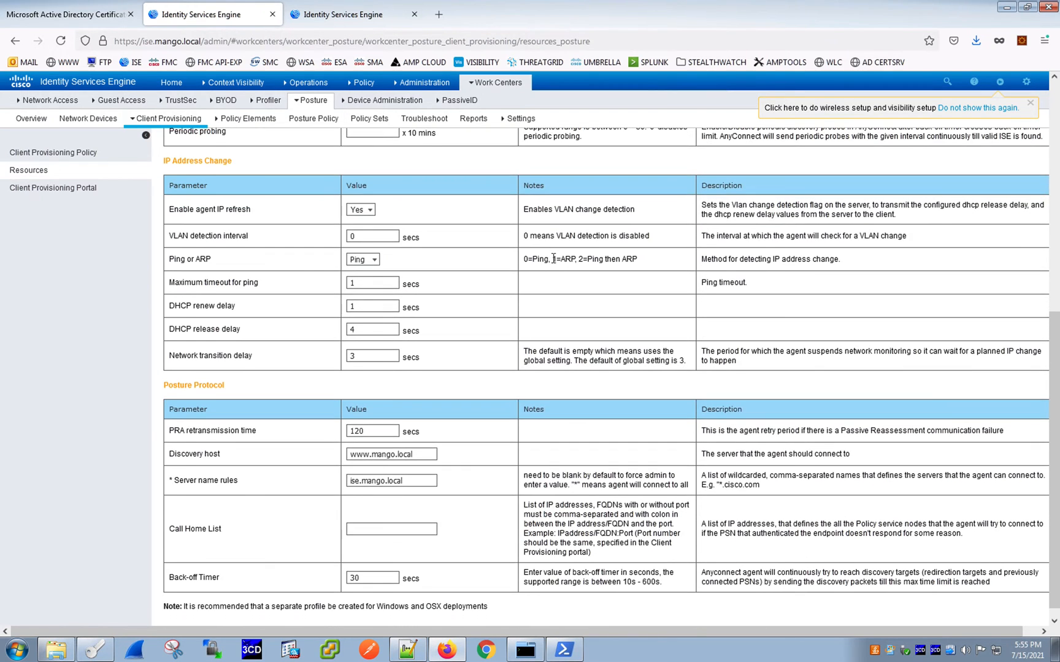
{"action": "scroll", "coordinate": [555, 264], "scroll_direction": "up", "scroll_amount": 12}
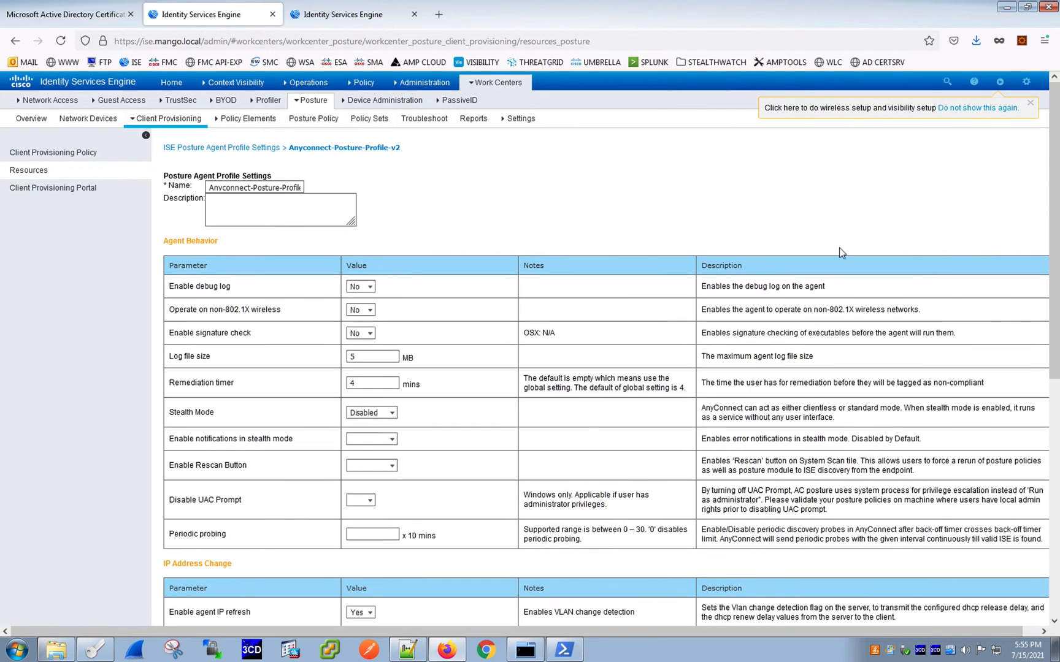
{"action": "left_click_drag", "start_coordinate": [739, 287], "coordinate": [799, 288]}
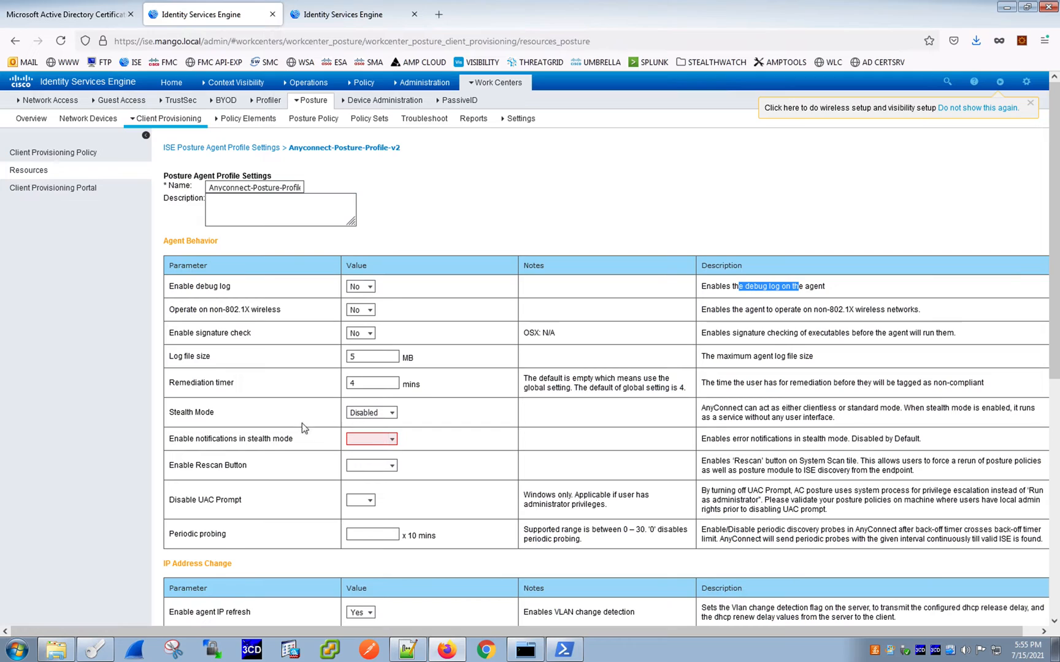
{"action": "left_click", "coordinate": [633, 206]}
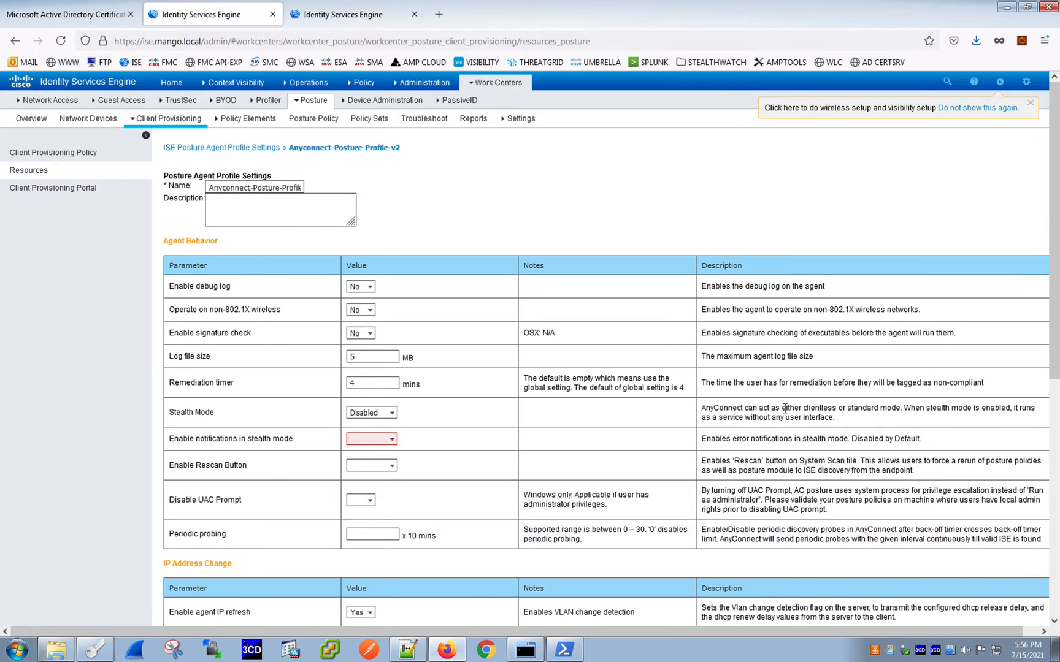
{"action": "left_click_drag", "start_coordinate": [776, 409], "coordinate": [867, 421]}
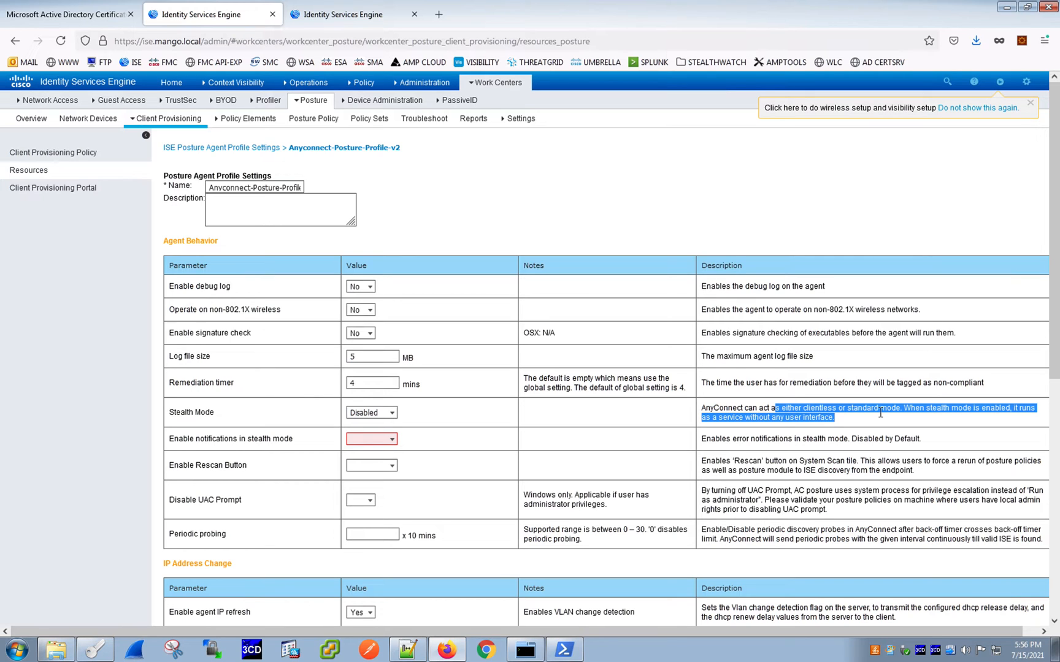
- Examine the IP Address Change and Posture Protocol settings, then return to the Resources list
{"action": "scroll", "coordinate": [254, 295], "scroll_direction": "down", "scroll_amount": 3}
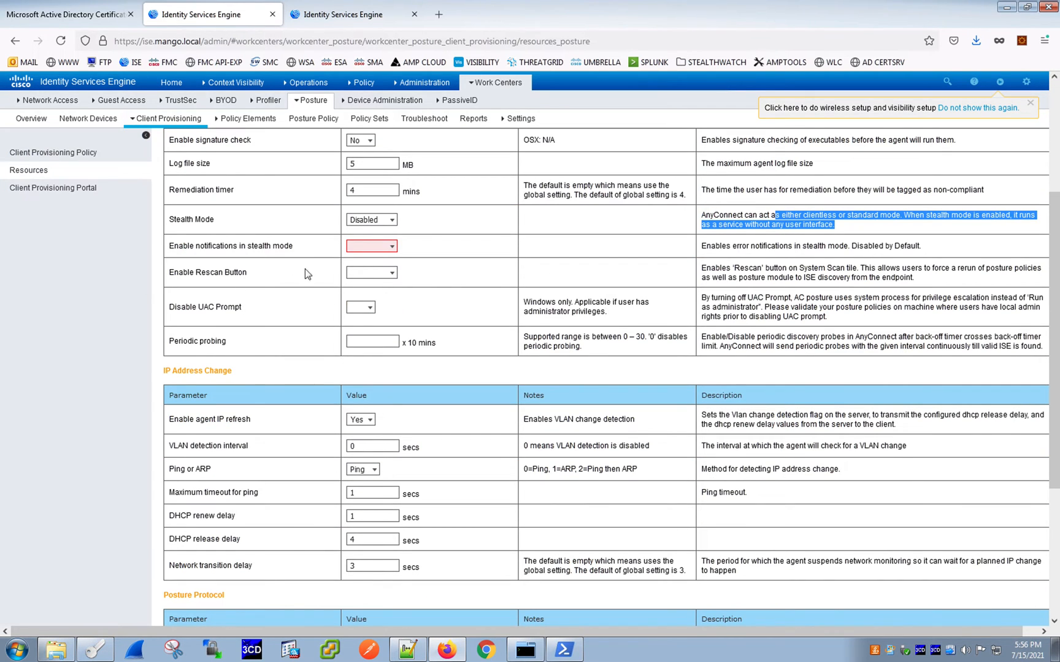
{"action": "scroll", "coordinate": [279, 355], "scroll_direction": "down", "scroll_amount": 2}
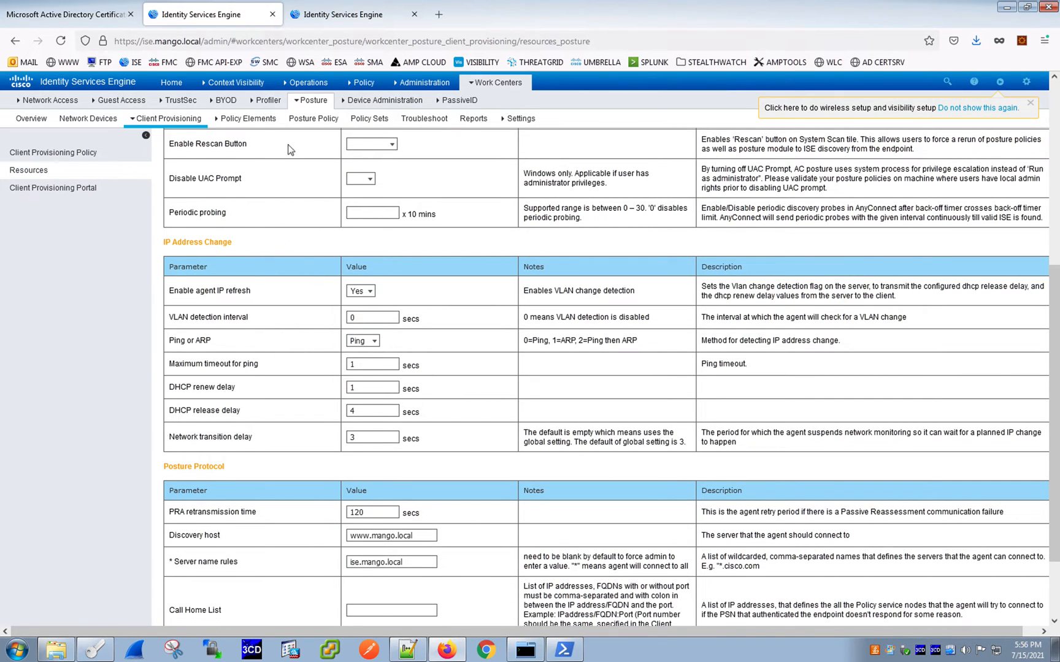
{"action": "scroll", "coordinate": [423, 187], "scroll_direction": "down", "scroll_amount": 2}
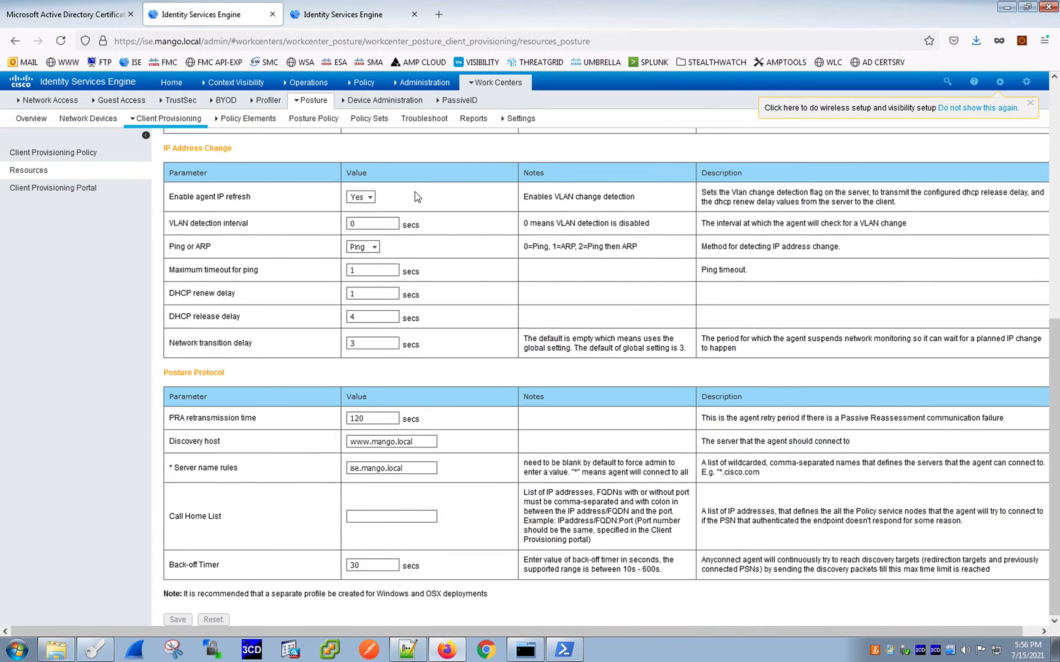
{"action": "scroll", "coordinate": [358, 282], "scroll_direction": "up", "scroll_amount": 6}
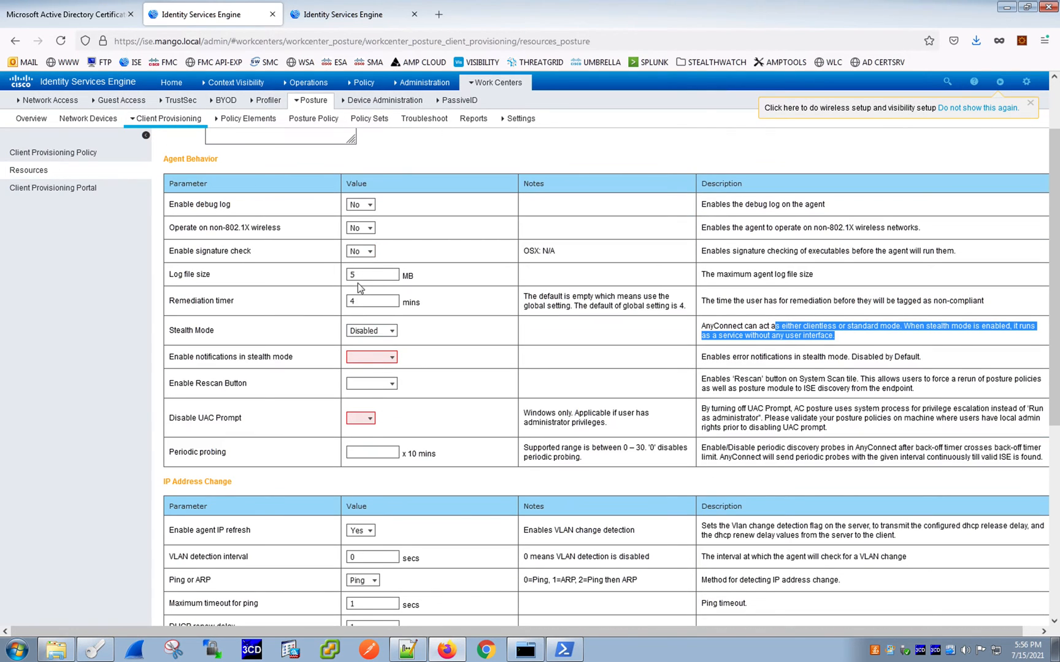
{"action": "scroll", "coordinate": [415, 248], "scroll_direction": "down", "scroll_amount": 6}
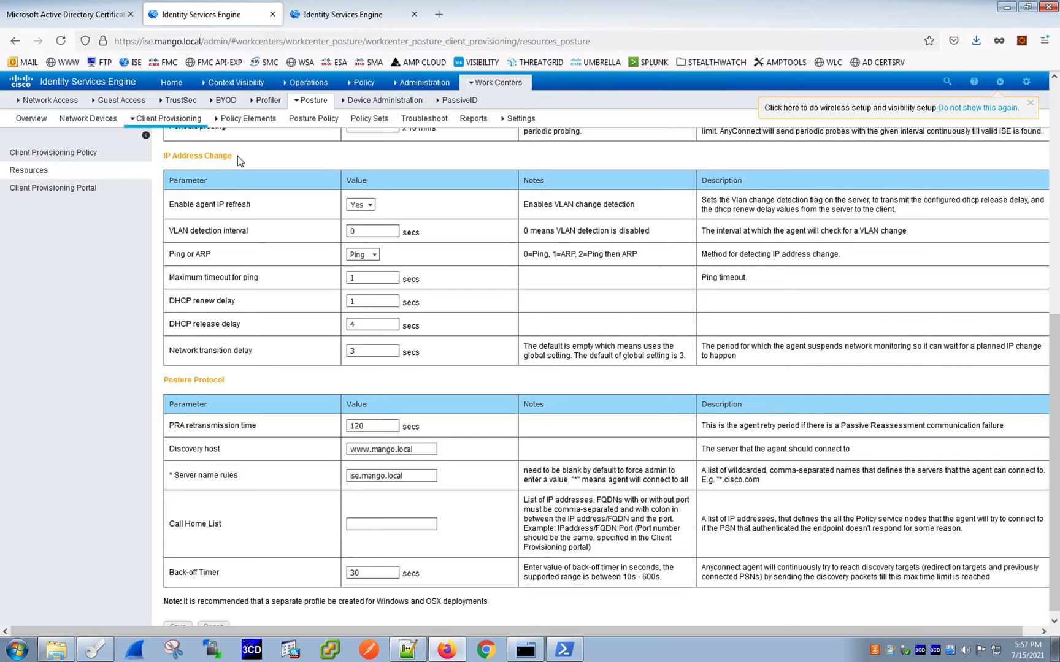
{"action": "scroll", "coordinate": [278, 181], "scroll_direction": "down", "scroll_amount": 1}
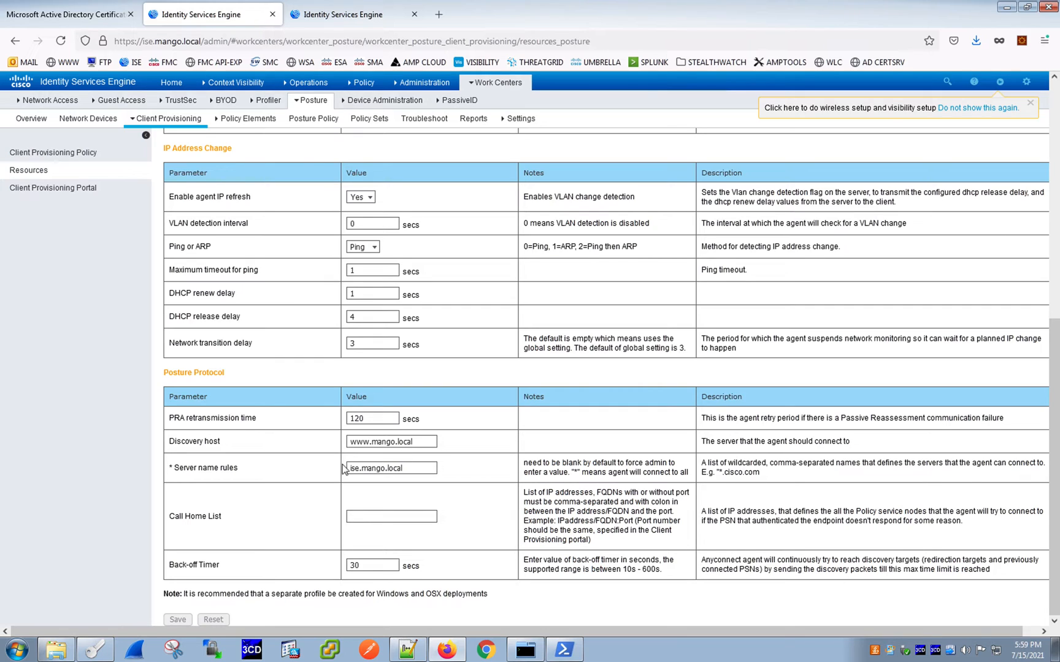
{"action": "left_click_drag", "start_coordinate": [216, 470], "coordinate": [202, 469]}
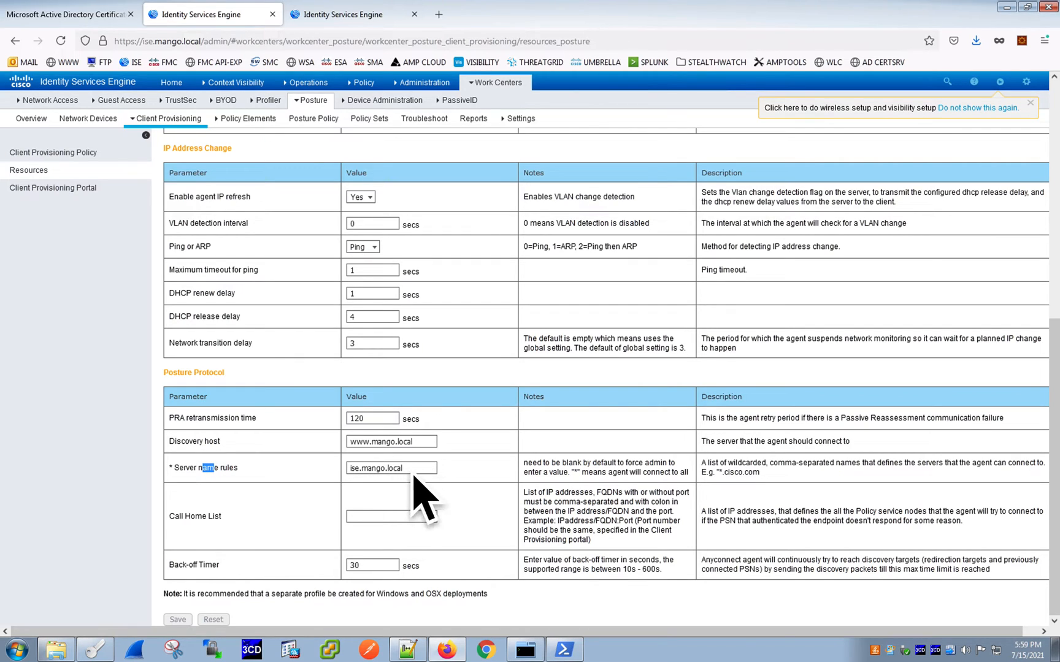
{"action": "left_click", "coordinate": [477, 486]}
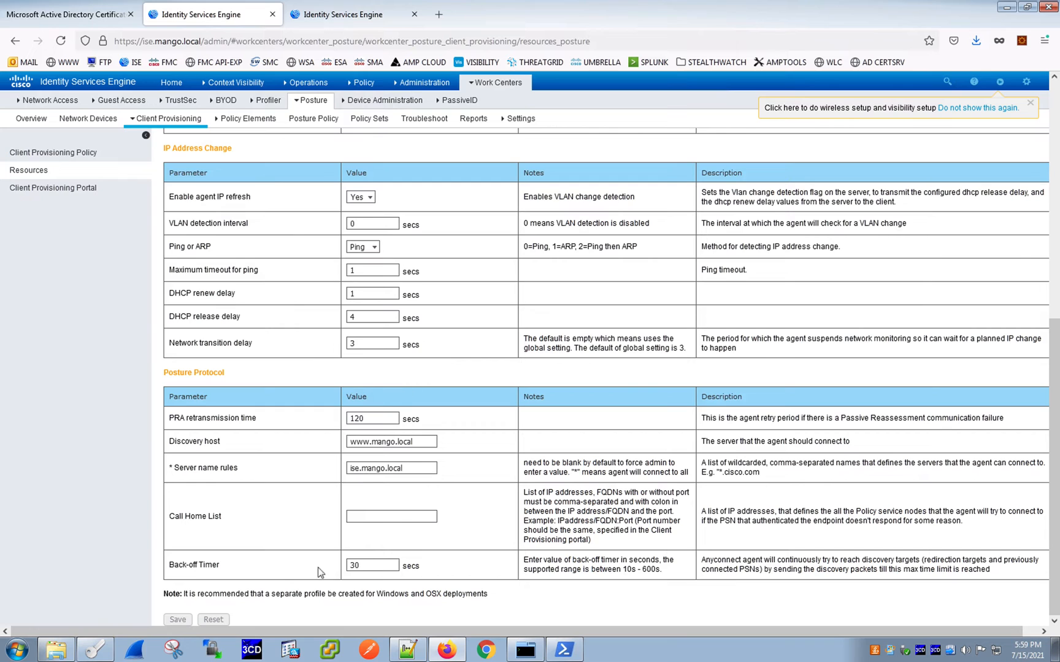
{"action": "scroll", "coordinate": [304, 412], "scroll_direction": "up", "scroll_amount": 5}
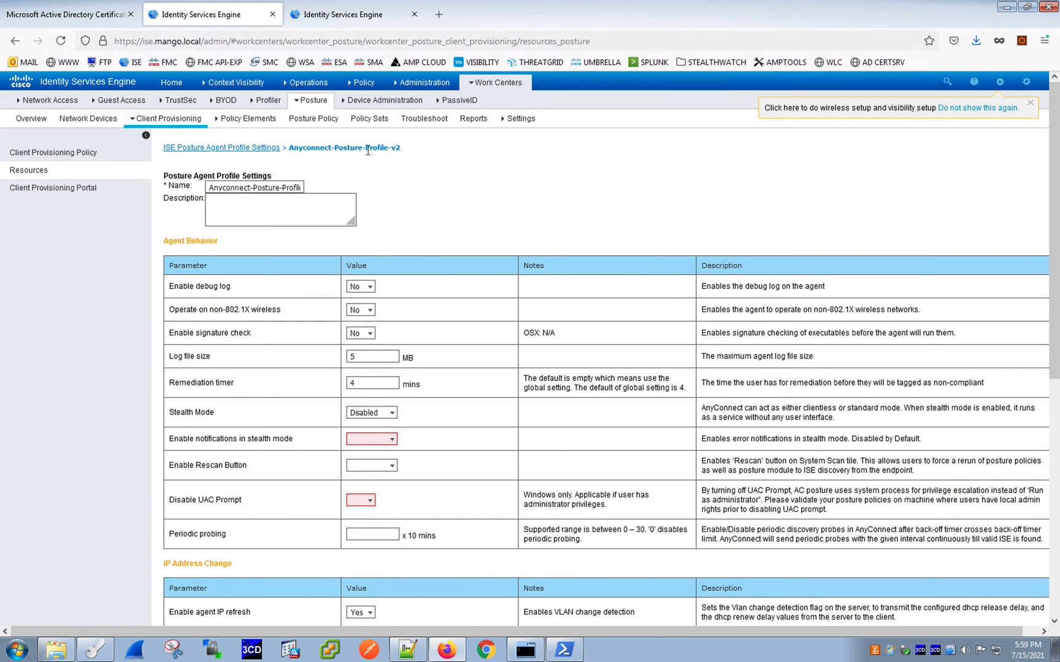
{"action": "left_click", "coordinate": [197, 148]}
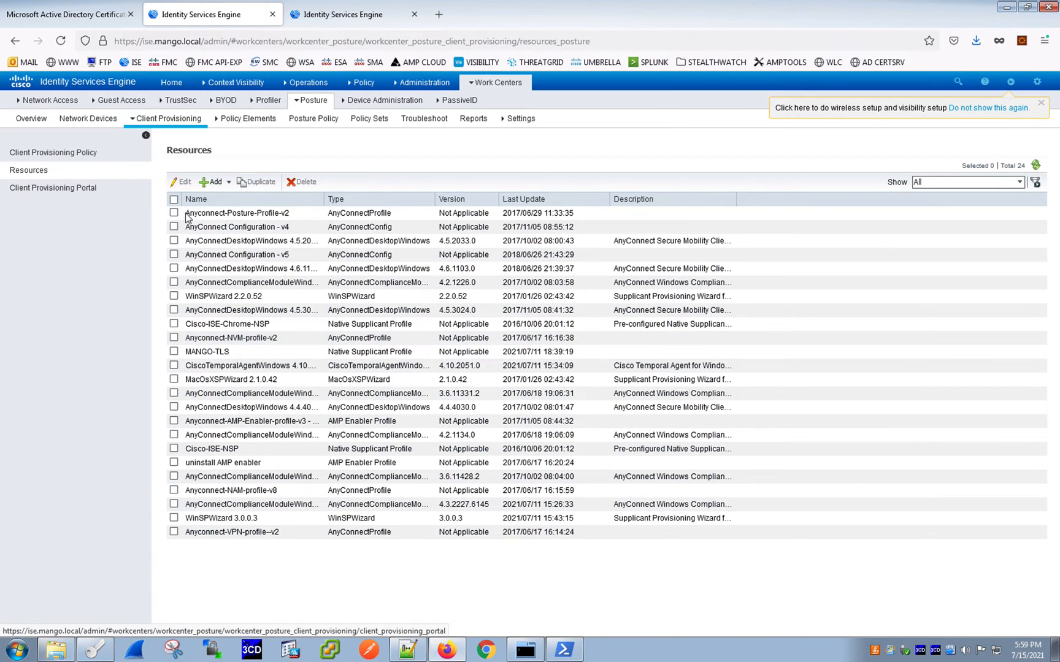
- Open AnyConnect Configuration - v5 and examine its compliance module, module selection and profile selection, then return to Resources
{"action": "left_click", "coordinate": [173, 255]}
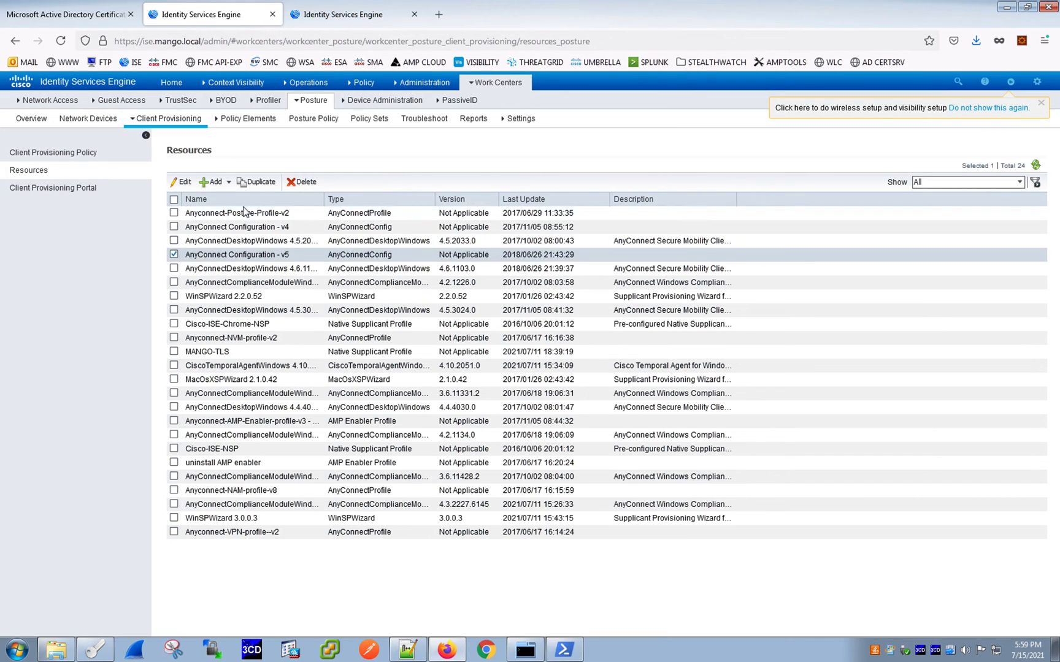
{"action": "left_click", "coordinate": [181, 182]}
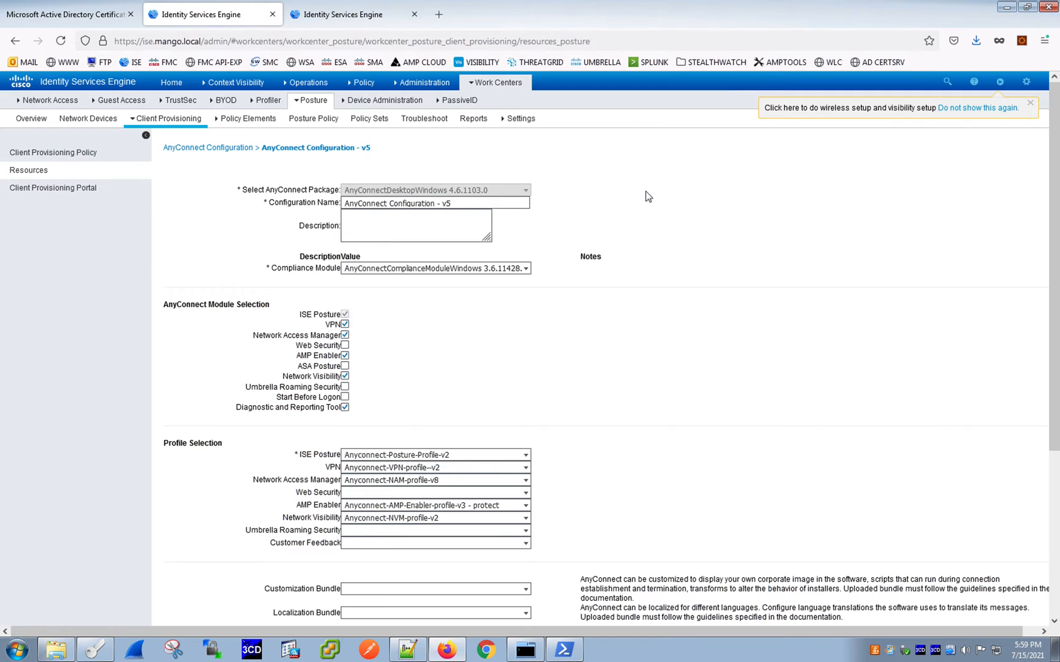
{"action": "scroll", "coordinate": [642, 199], "scroll_direction": "down", "scroll_amount": 2}
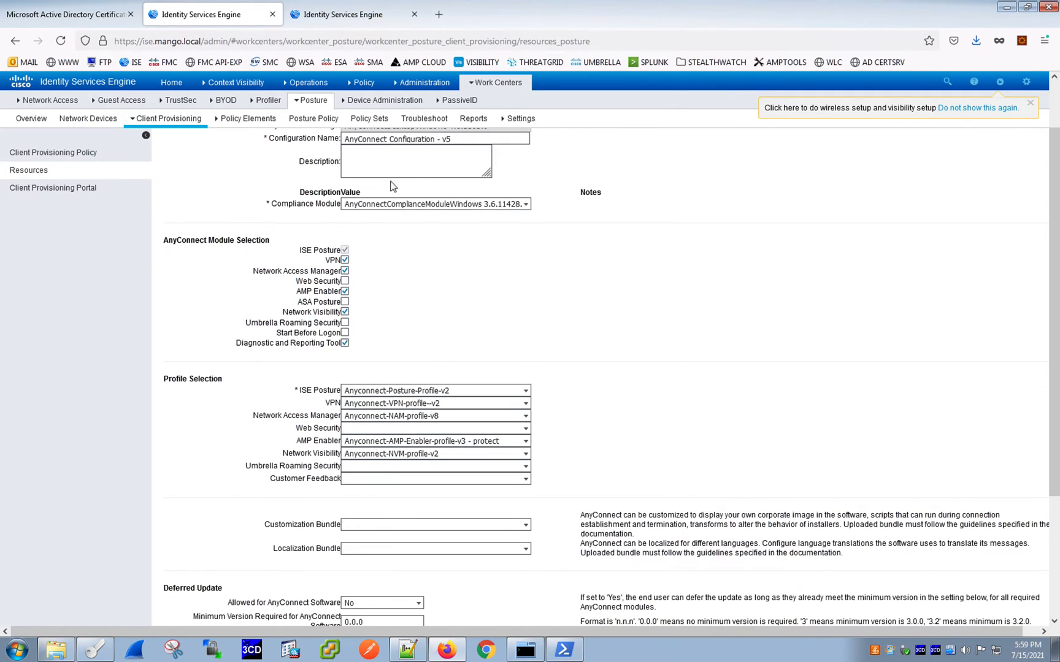
{"action": "scroll", "coordinate": [531, 293], "scroll_direction": "down", "scroll_amount": 2}
{"action": "scroll", "coordinate": [531, 293], "scroll_direction": "up", "scroll_amount": 2}
{"action": "scroll", "coordinate": [510, 230], "scroll_direction": "down", "scroll_amount": 2}
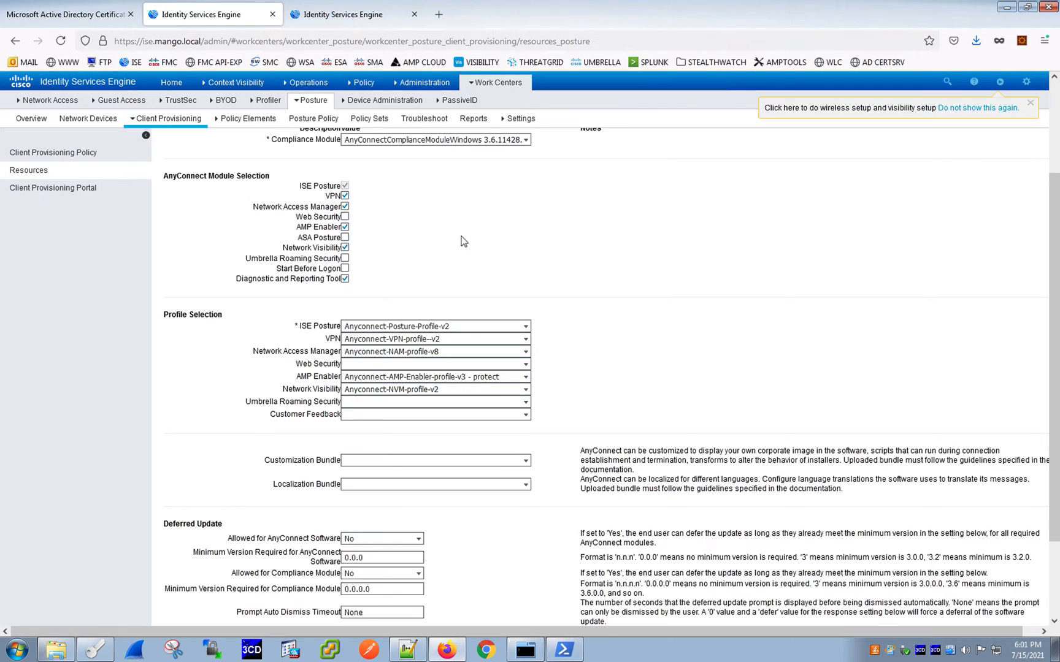
{"action": "scroll", "coordinate": [463, 241], "scroll_direction": "up", "scroll_amount": 3}
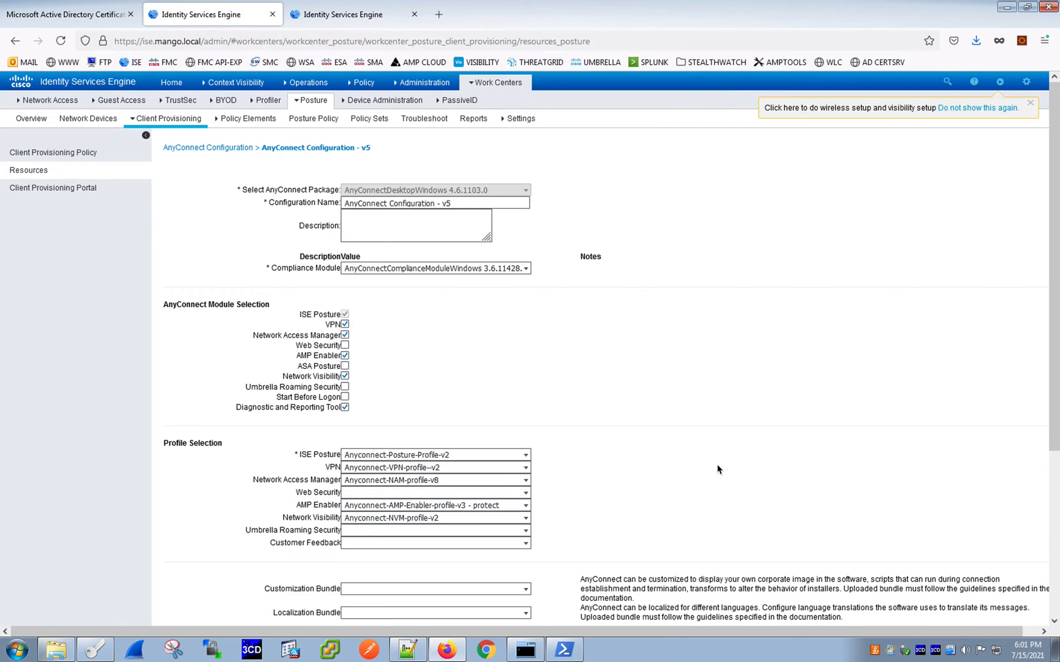
{"action": "scroll", "coordinate": [717, 470], "scroll_direction": "down", "scroll_amount": 2}
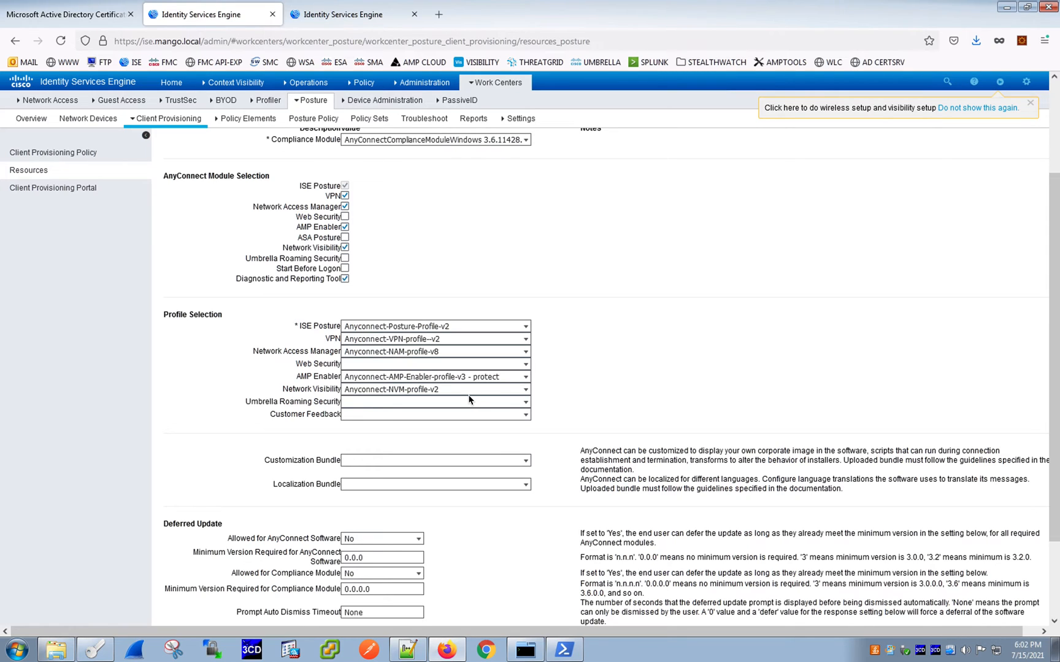
{"action": "scroll", "coordinate": [591, 328], "scroll_direction": "up", "scroll_amount": 2}
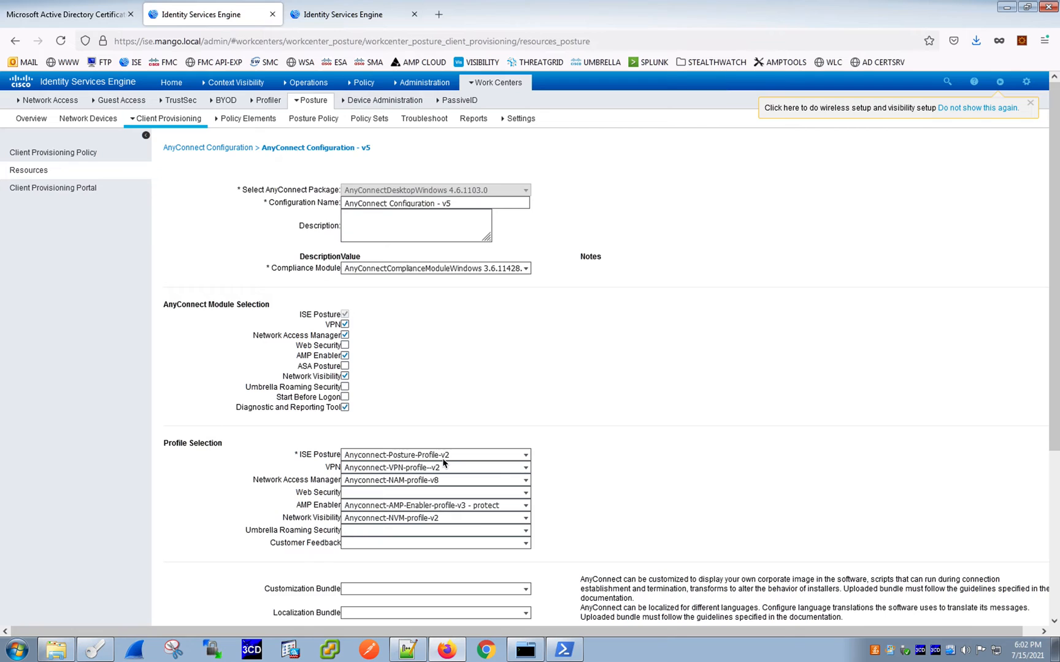
{"action": "scroll", "coordinate": [350, 420], "scroll_direction": "down", "scroll_amount": 1}
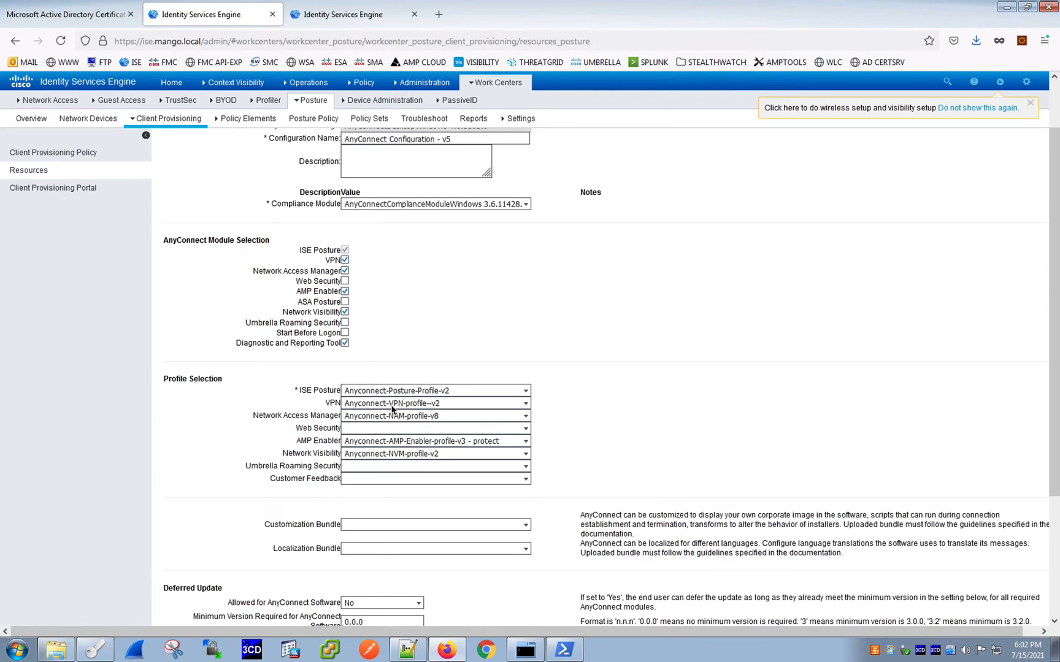
{"action": "scroll", "coordinate": [392, 409], "scroll_direction": "up", "scroll_amount": 1}
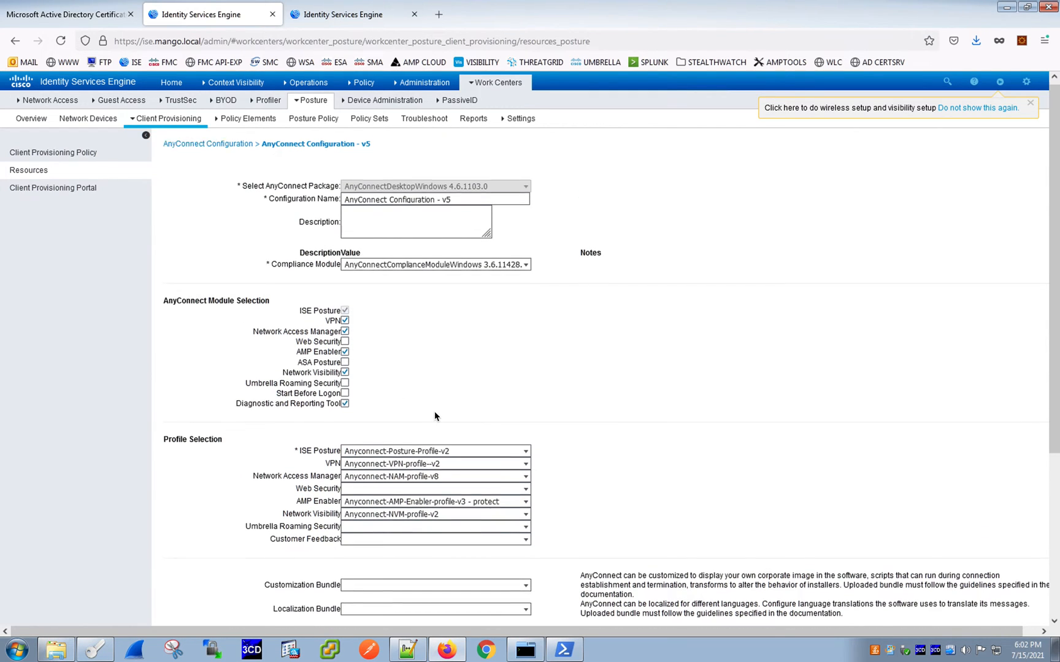
{"action": "scroll", "coordinate": [435, 417], "scroll_direction": "down", "scroll_amount": 2}
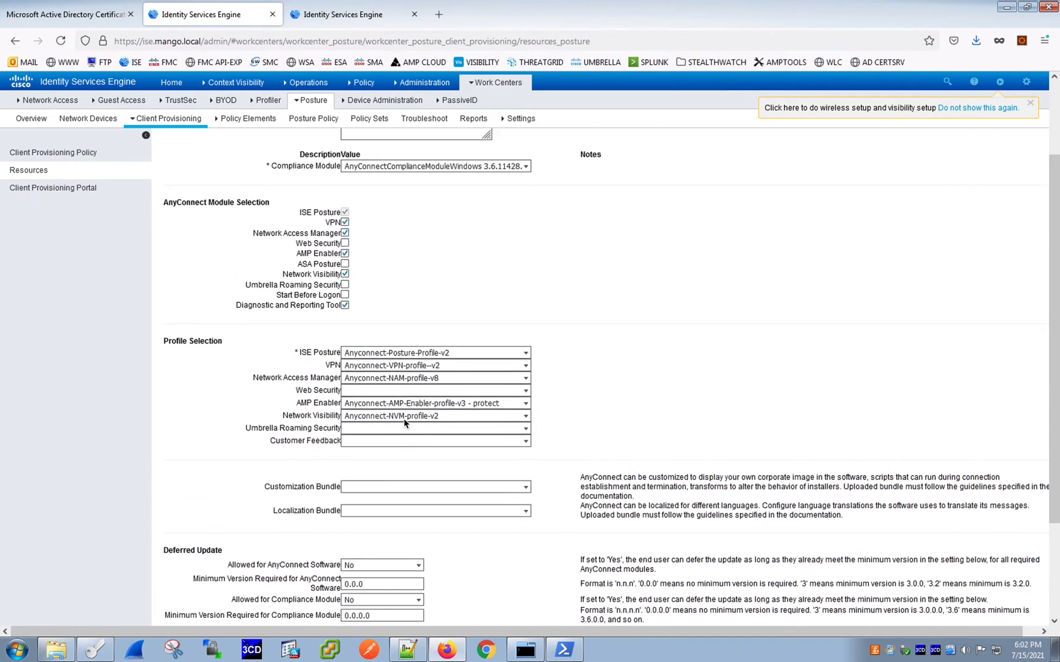
{"action": "scroll", "coordinate": [410, 422], "scroll_direction": "up", "scroll_amount": 4}
{"action": "scroll", "coordinate": [410, 424], "scroll_direction": "down", "scroll_amount": 1}
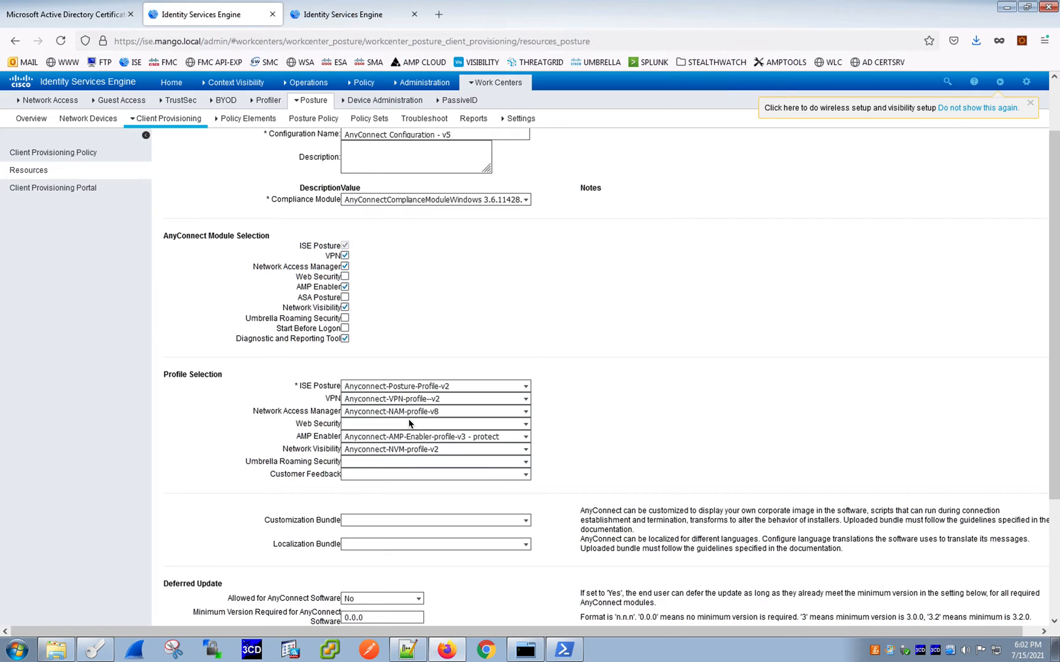
{"action": "scroll", "coordinate": [410, 423], "scroll_direction": "down", "scroll_amount": 3}
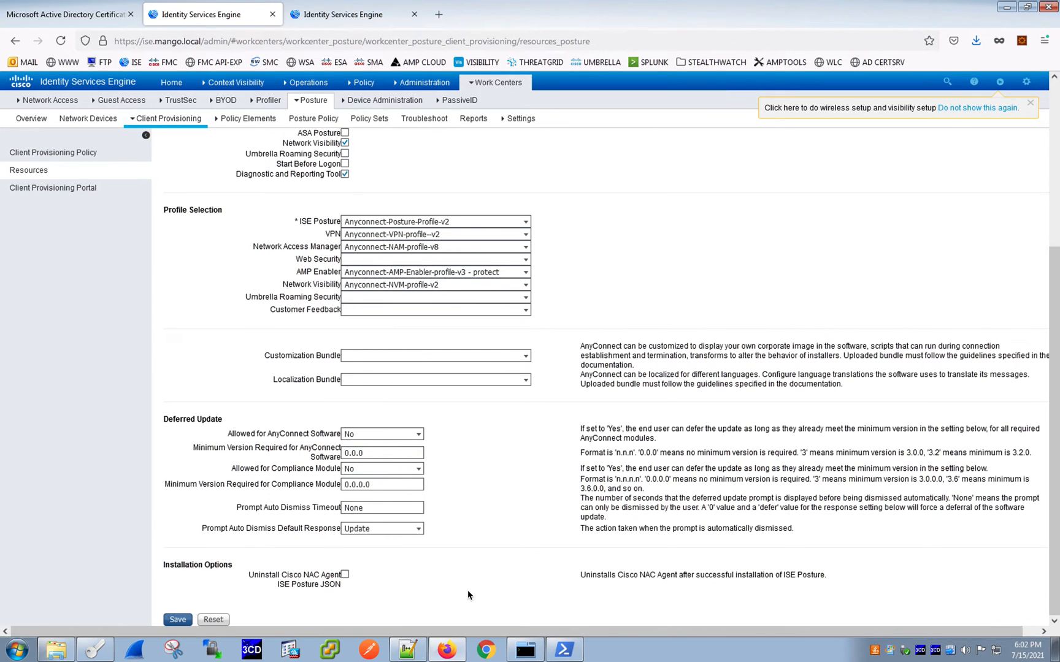
{"action": "scroll", "coordinate": [467, 591], "scroll_direction": "up", "scroll_amount": 5}
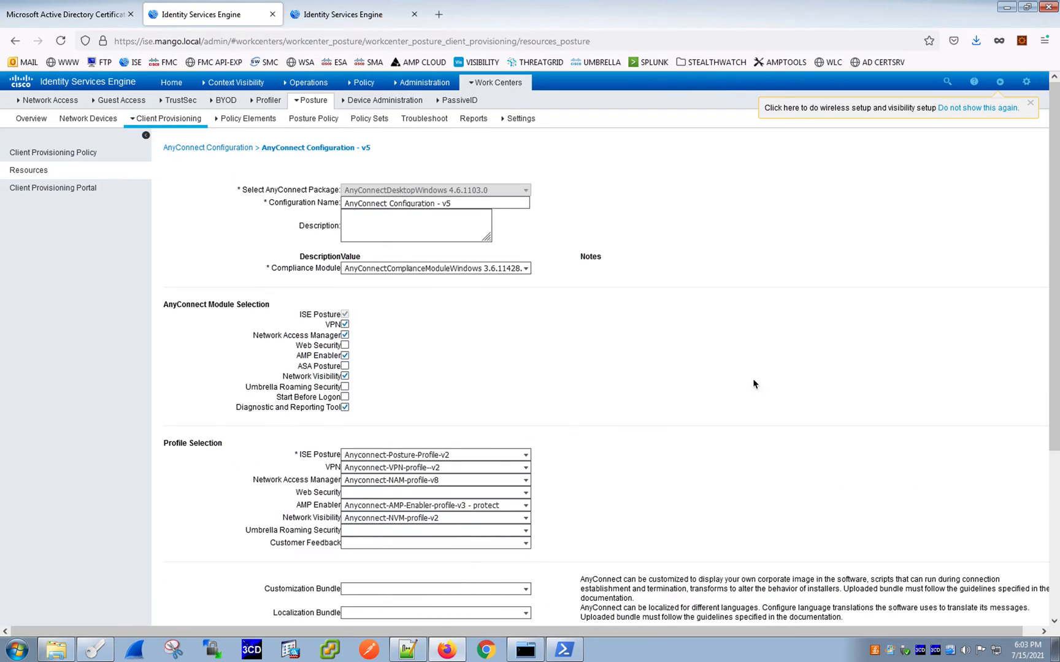
{"action": "left_click", "coordinate": [202, 149]}
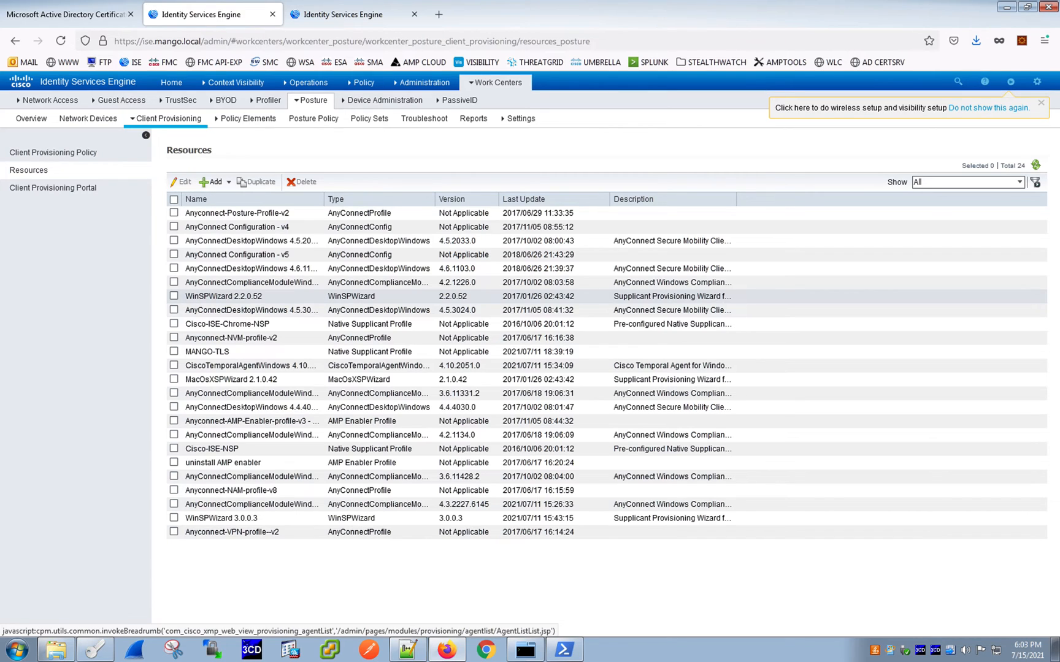
- Open the Mango Client Provisioning Portal and examine its Portal Settings and Login Page Settings
{"action": "left_click", "coordinate": [81, 187]}
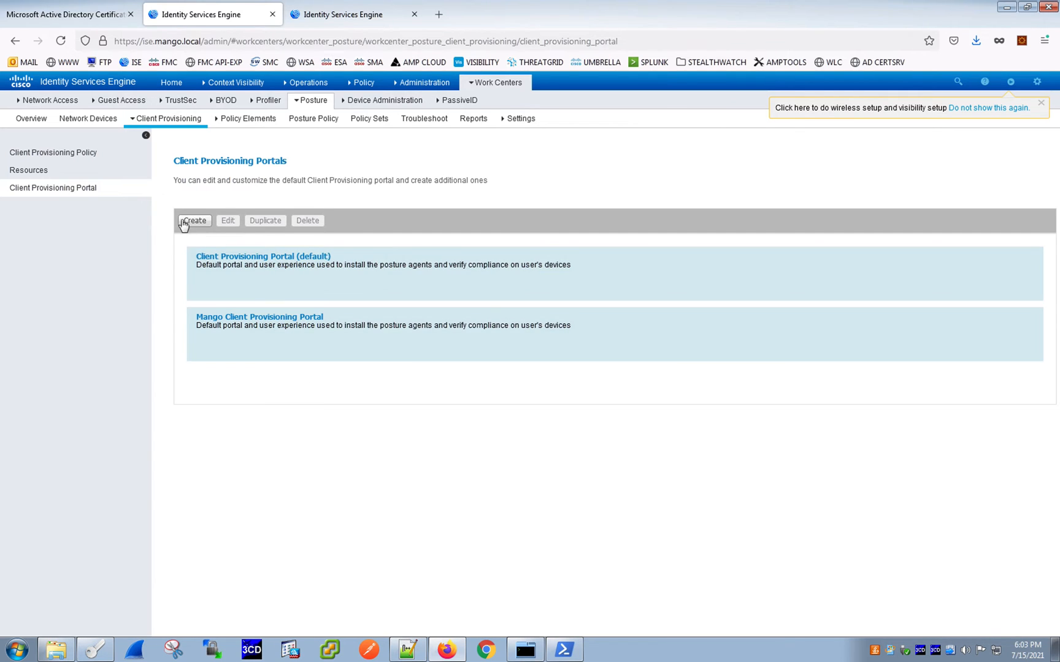
{"action": "left_click", "coordinate": [274, 317]}
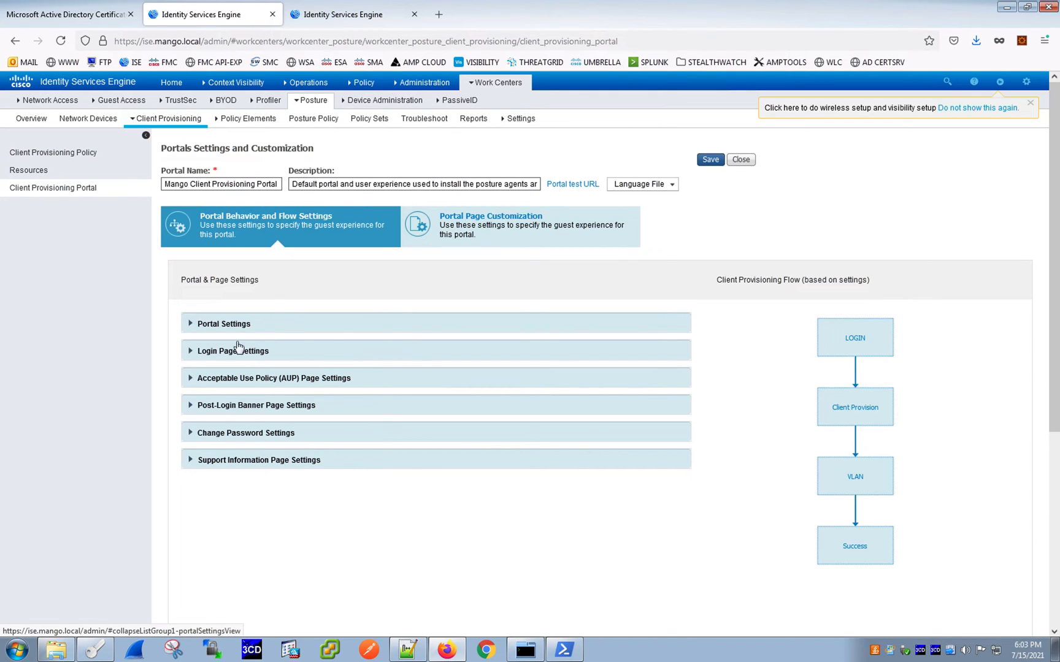
{"action": "left_click", "coordinate": [191, 325]}
{"action": "scroll", "coordinate": [243, 345], "scroll_direction": "down", "scroll_amount": 4}
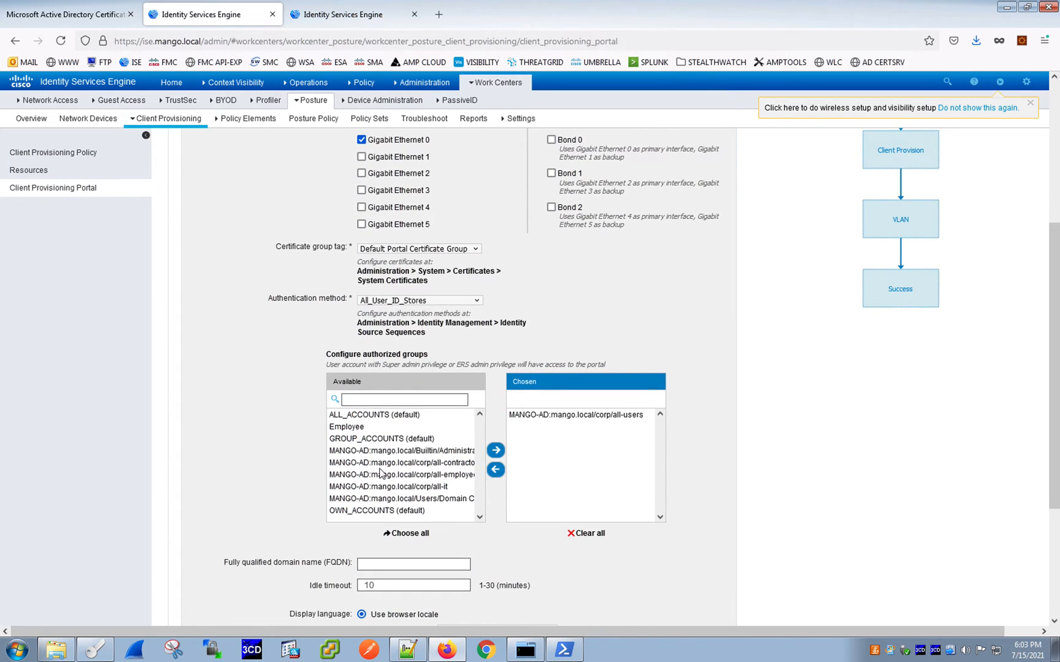
{"action": "scroll", "coordinate": [380, 472], "scroll_direction": "up", "scroll_amount": 3}
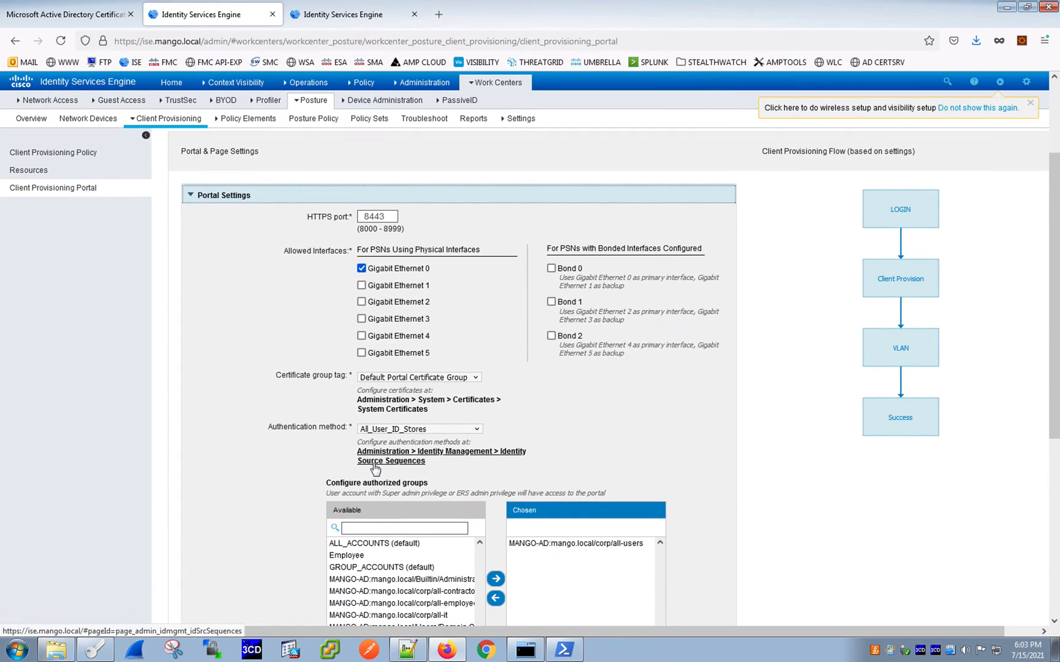
{"action": "scroll", "coordinate": [375, 470], "scroll_direction": "down", "scroll_amount": 4}
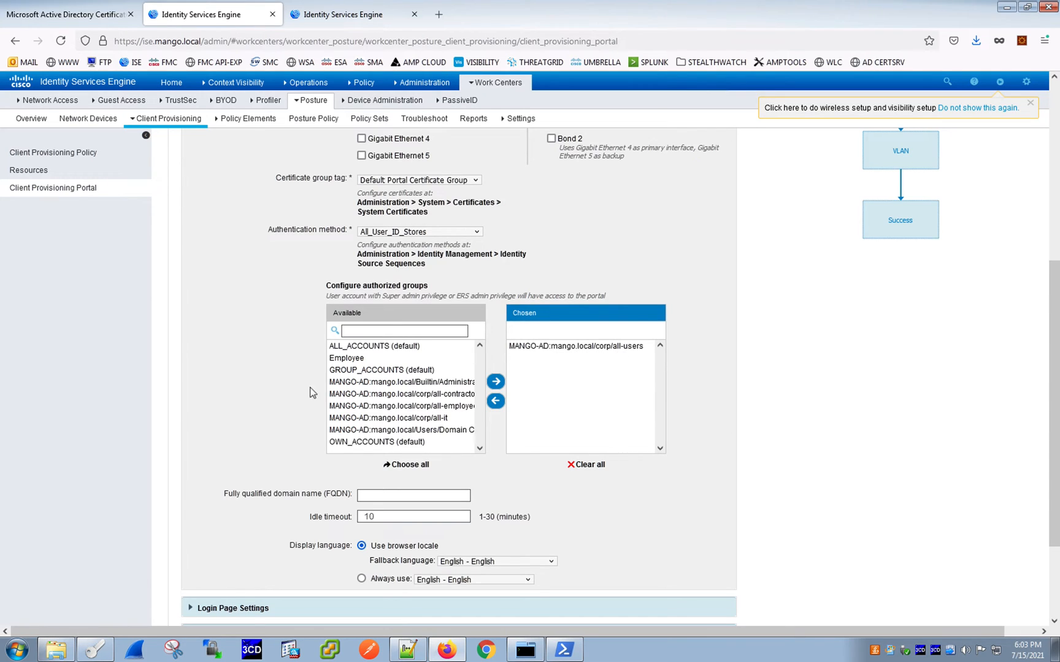
{"action": "scroll", "coordinate": [411, 371], "scroll_direction": "down", "scroll_amount": 3}
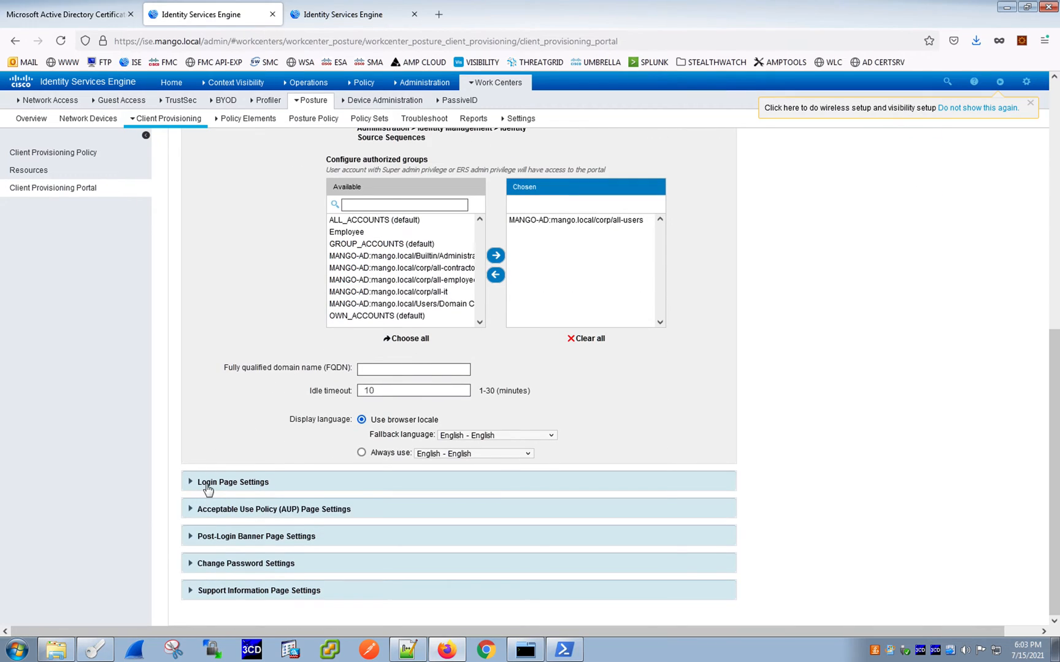
{"action": "left_click", "coordinate": [206, 484]}
{"action": "scroll", "coordinate": [230, 417], "scroll_direction": "down", "scroll_amount": 3}
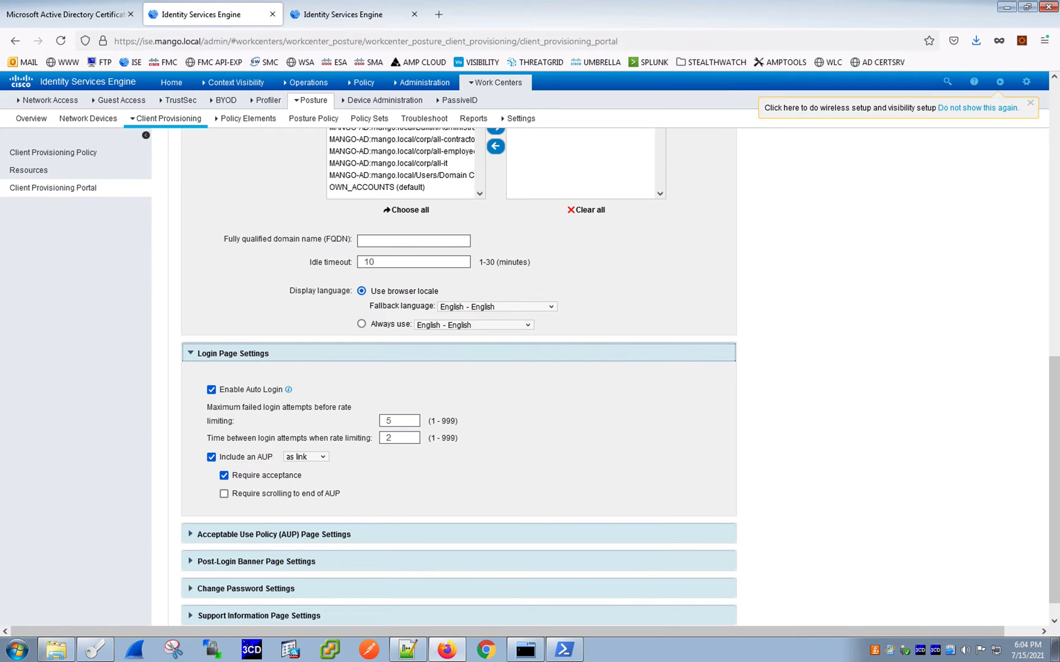
{"action": "scroll", "coordinate": [451, 405], "scroll_direction": "up", "scroll_amount": 10}
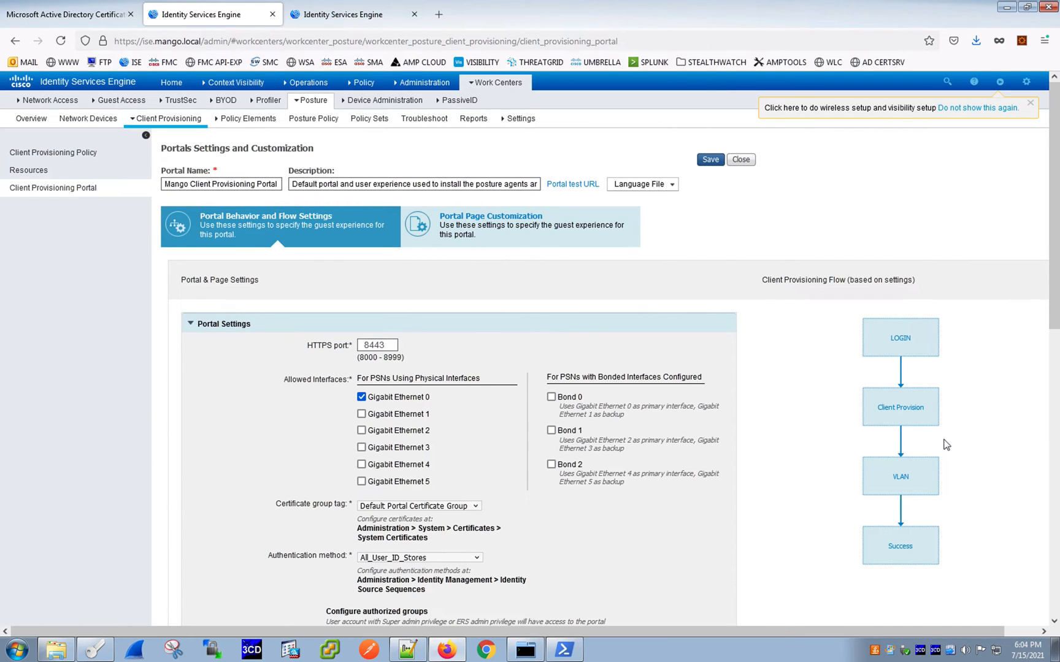
{"action": "scroll", "coordinate": [945, 444], "scroll_direction": "down", "scroll_amount": 4}
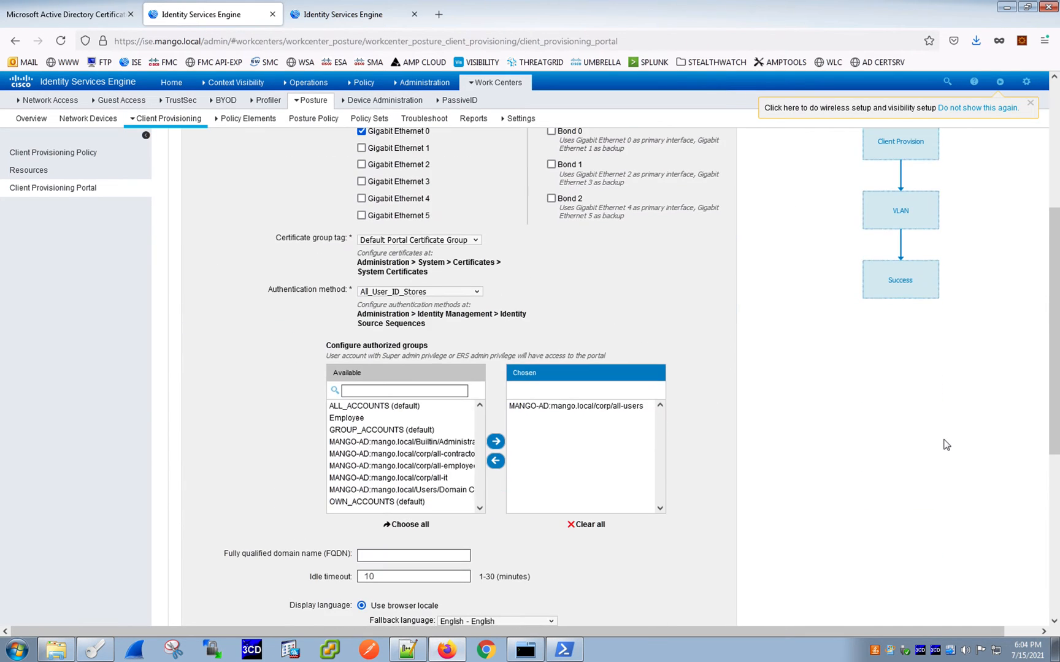
{"action": "scroll", "coordinate": [945, 444], "scroll_direction": "up", "scroll_amount": 3}
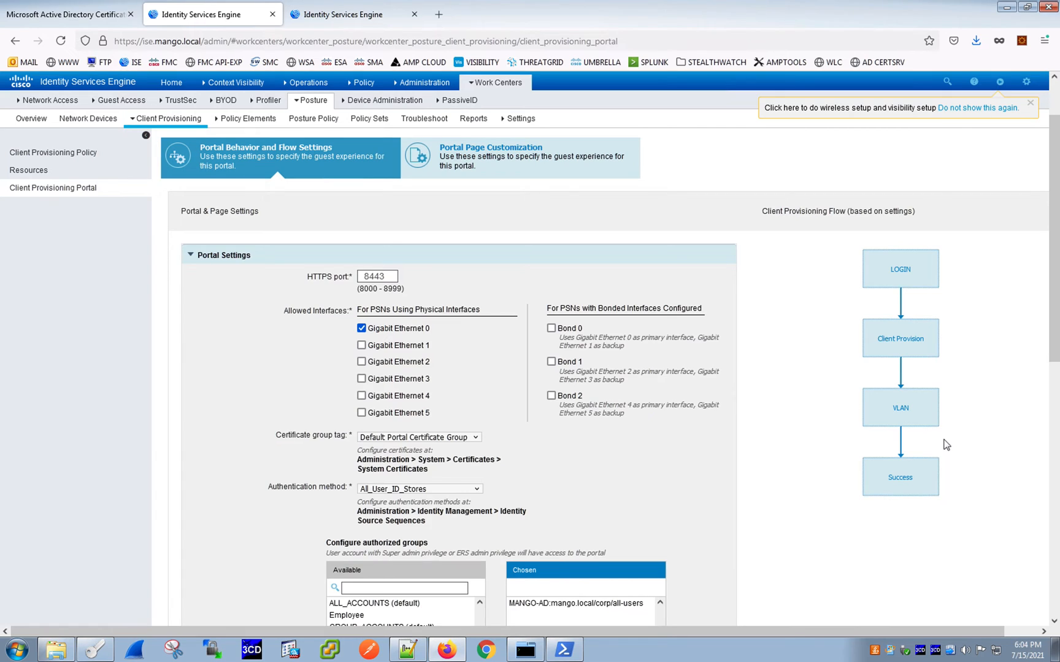
{"action": "scroll", "coordinate": [945, 444], "scroll_direction": "up", "scroll_amount": 2}
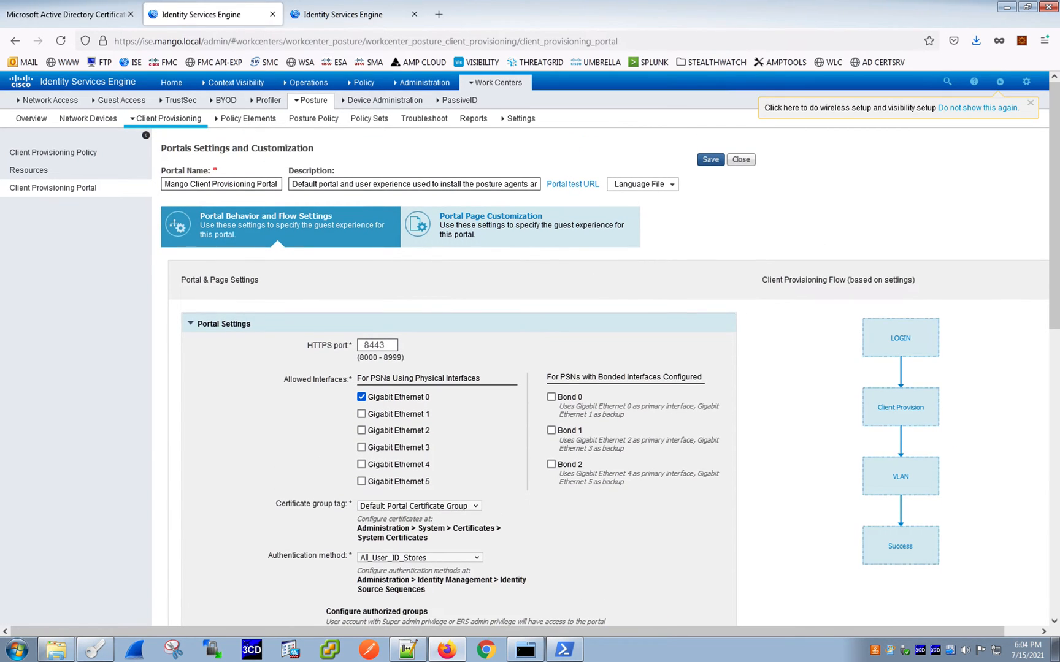
- Open the Client Provisioning Policy page and review its provisioning rules
{"action": "left_click", "coordinate": [55, 158]}
{"action": "left_click", "coordinate": [699, 168]}
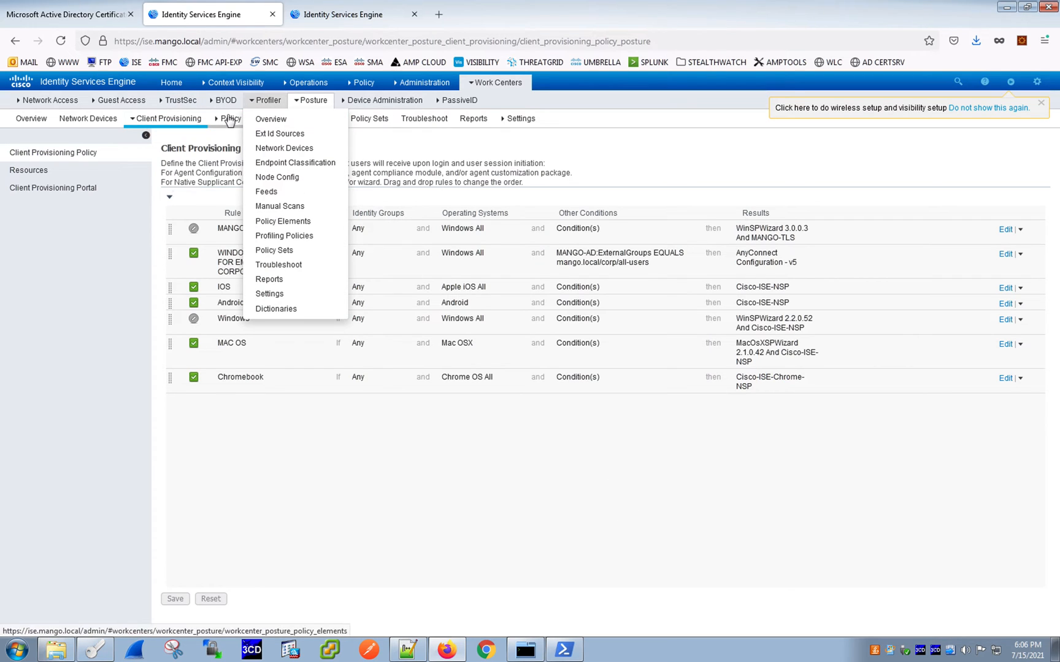
- Go to posture Policy Elements, expand Conditions and open the Anti-Virus conditions list
{"action": "left_click", "coordinate": [246, 123]}
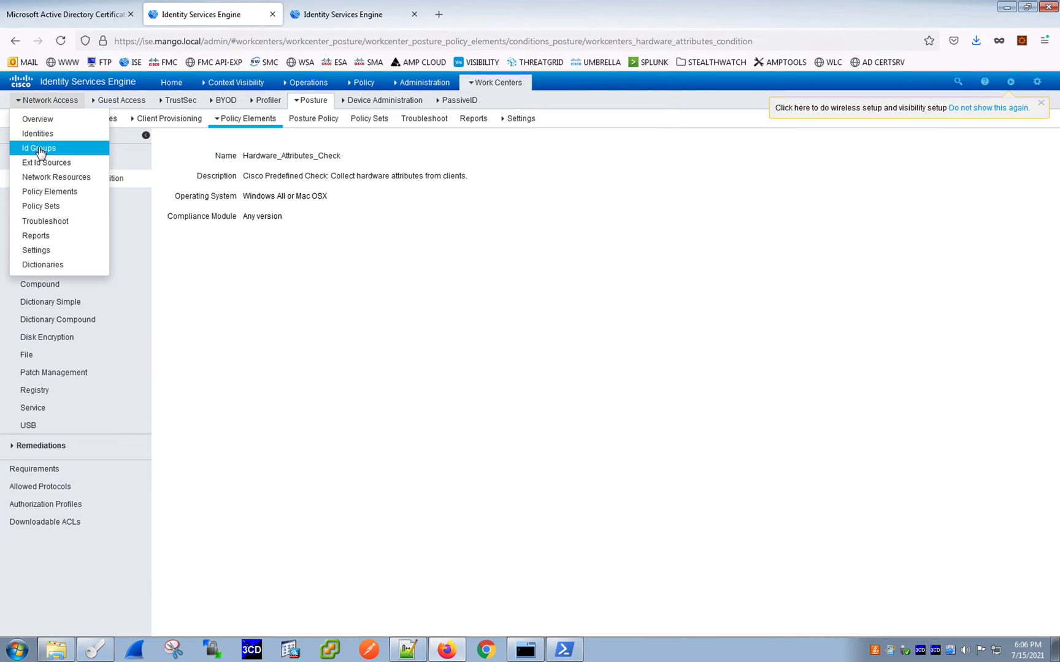
{"action": "left_click", "coordinate": [12, 158]}
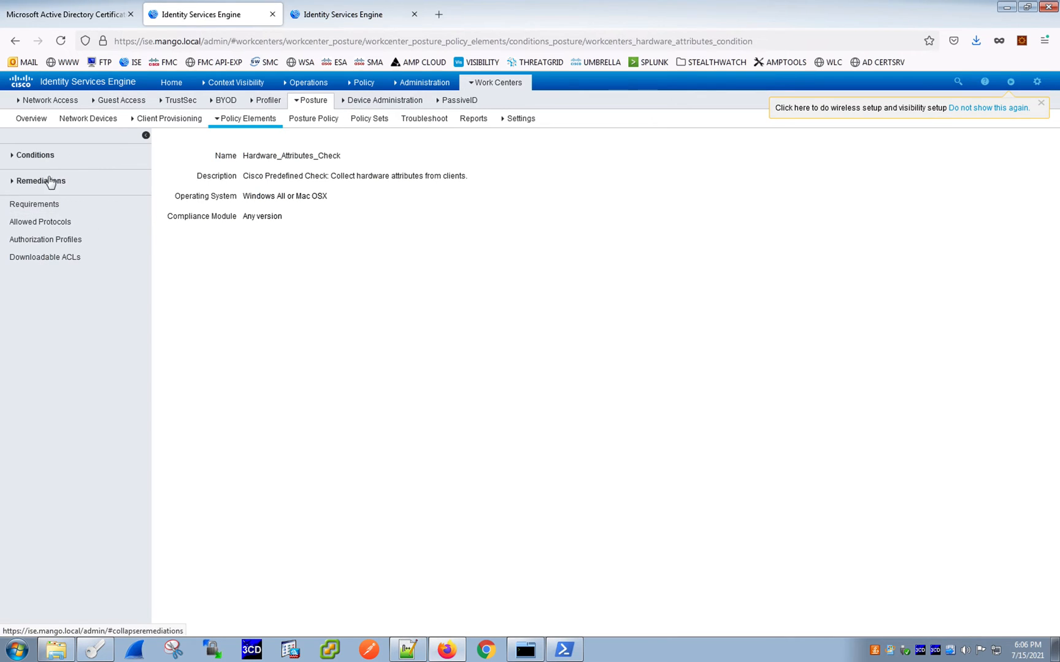
{"action": "left_click", "coordinate": [36, 158]}
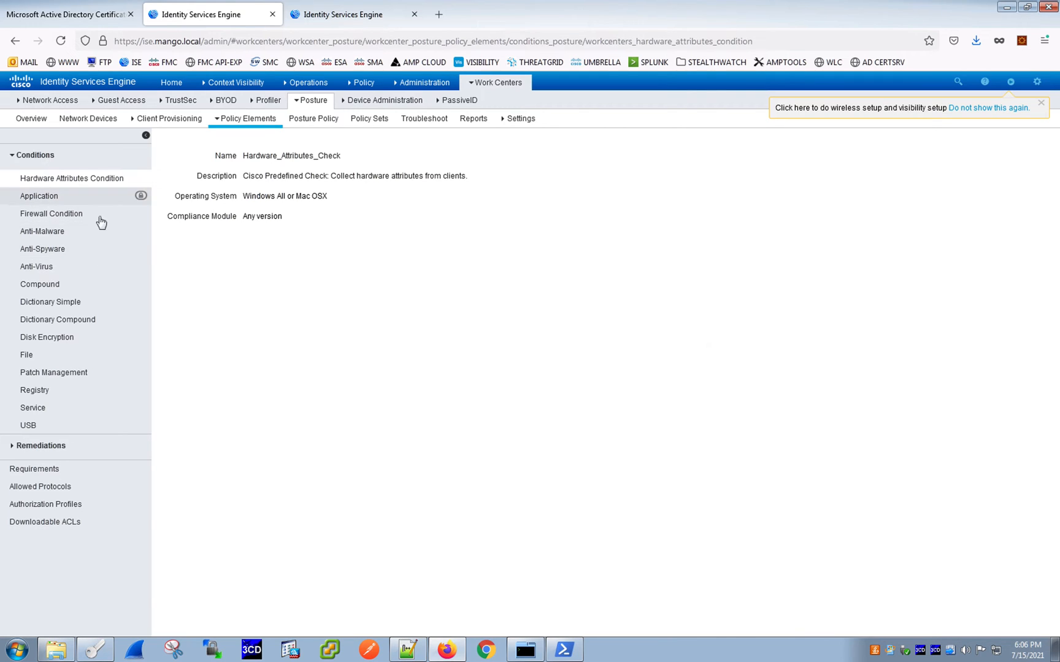
{"action": "left_click", "coordinate": [37, 267]}
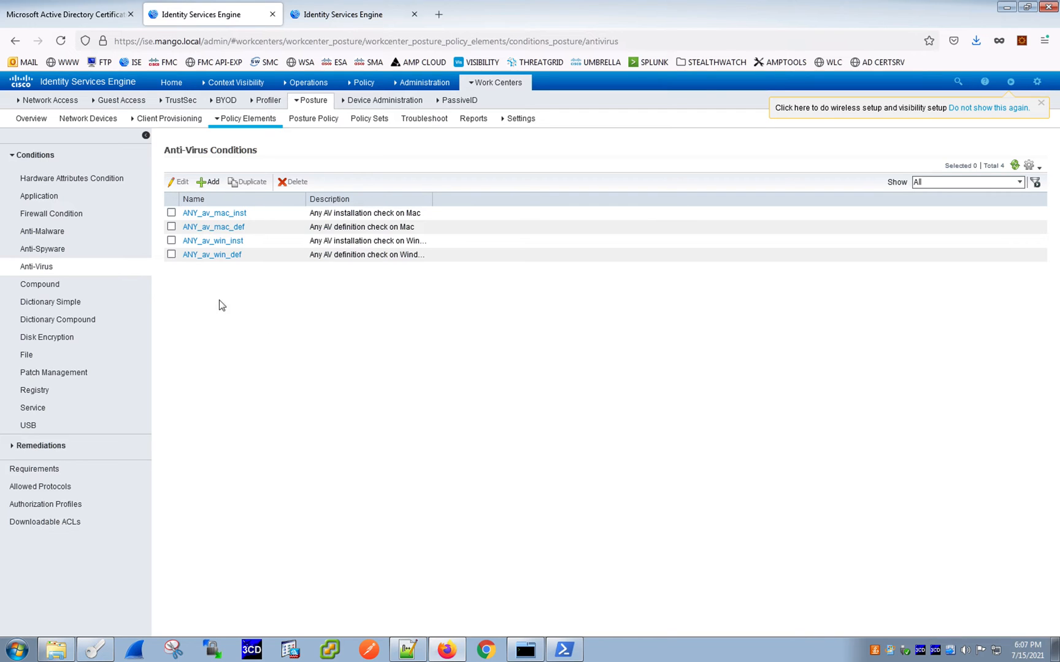
- Open the File conditions list, browse its entries and sort it by Name
{"action": "left_click", "coordinate": [45, 359]}
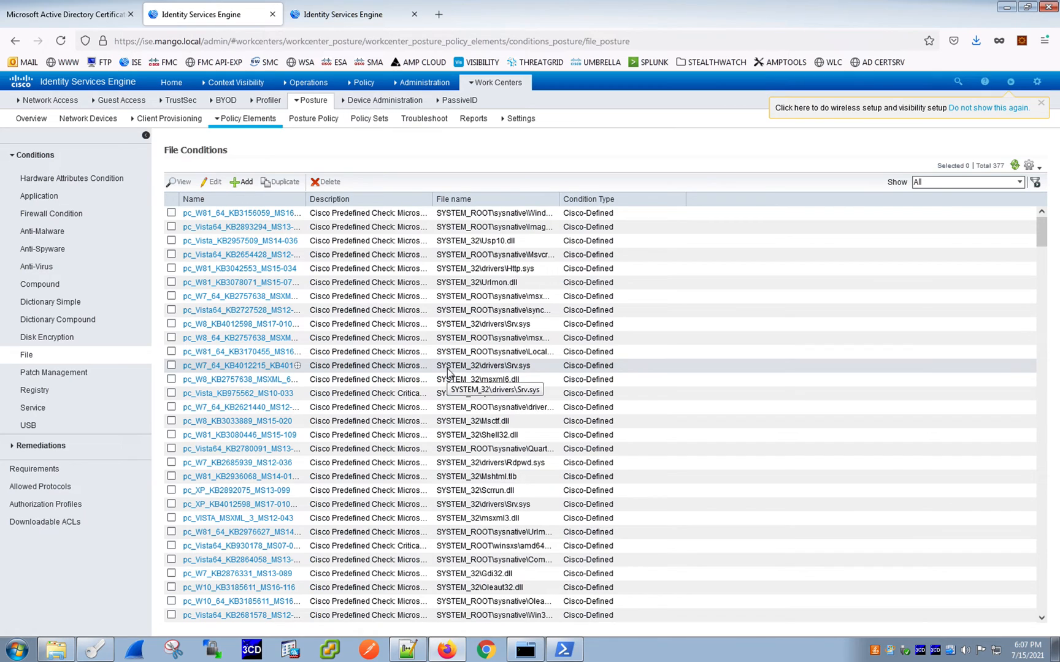
{"action": "scroll", "coordinate": [271, 373], "scroll_direction": "down", "scroll_amount": 5}
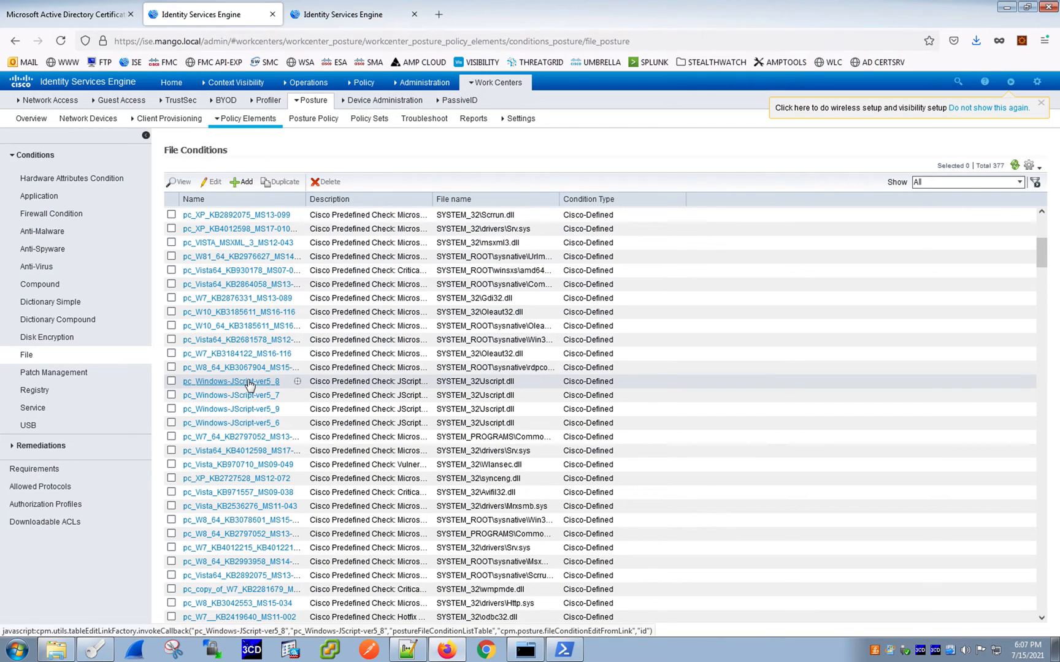
{"action": "left_click_drag", "start_coordinate": [528, 388], "coordinate": [437, 386]}
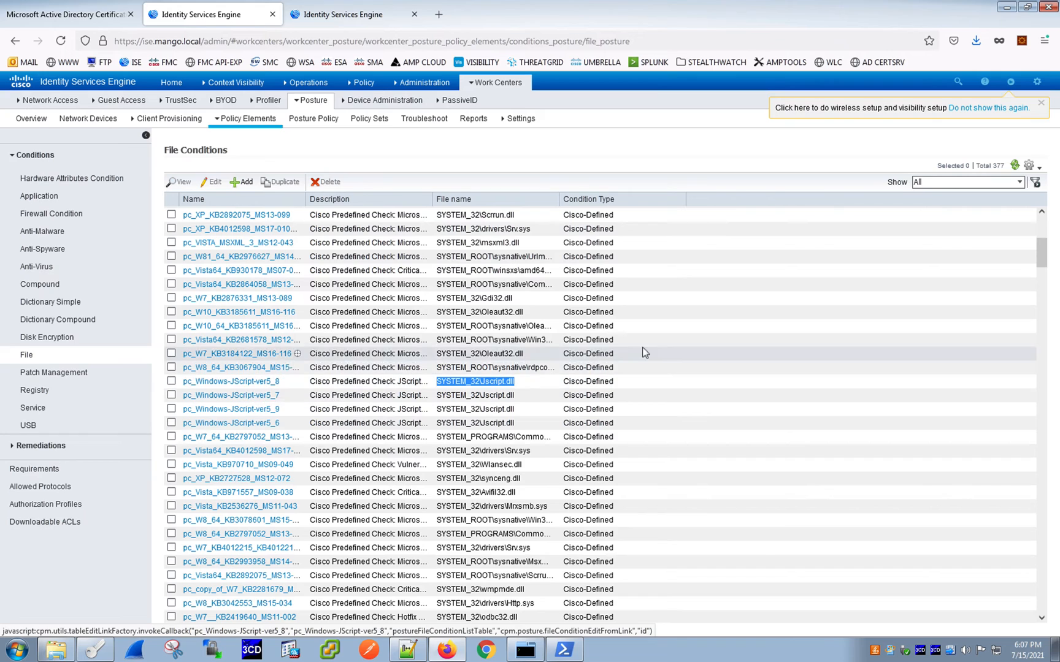
{"action": "scroll", "coordinate": [644, 347], "scroll_direction": "up", "scroll_amount": 5}
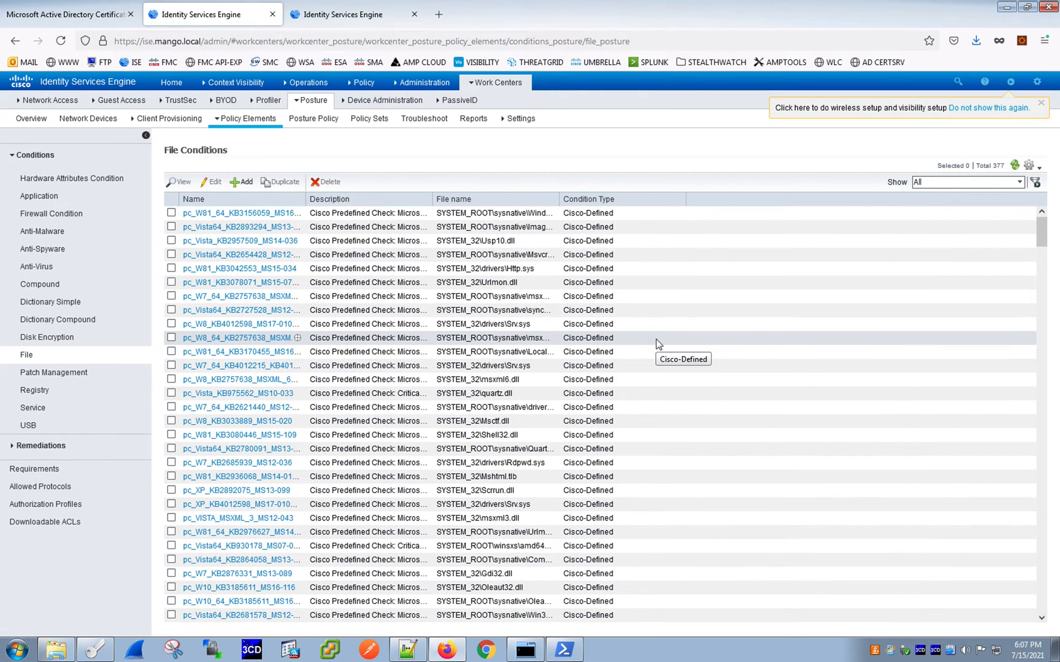
{"action": "left_click", "coordinate": [196, 200]}
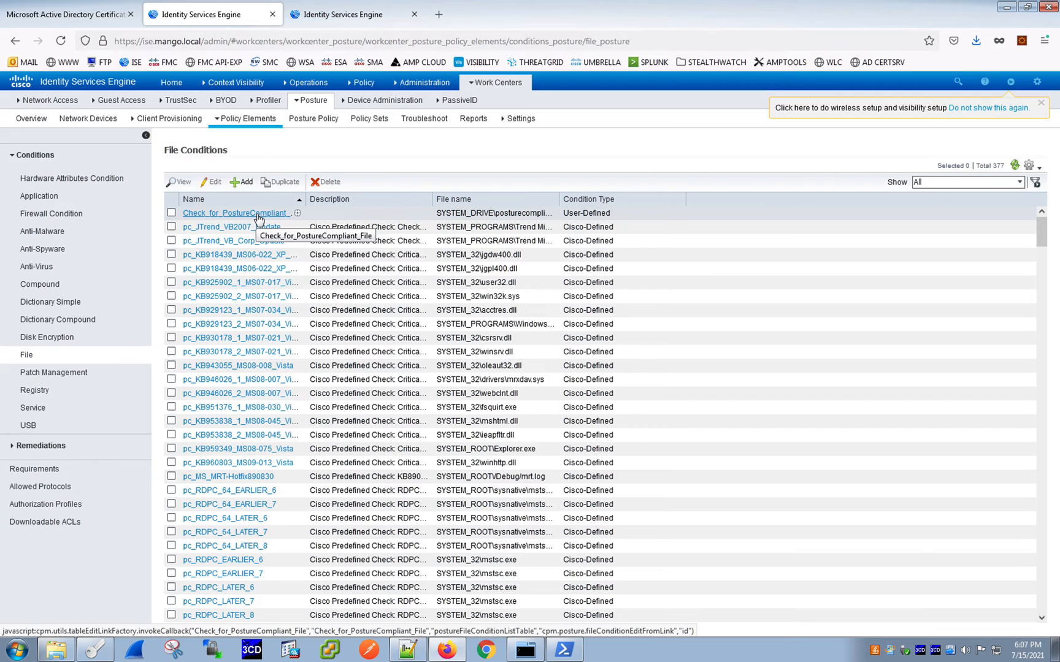
- Open the Check_for_PostureCompliant_File condition and examine its file type, file path and operator options
{"action": "left_click", "coordinate": [258, 214]}
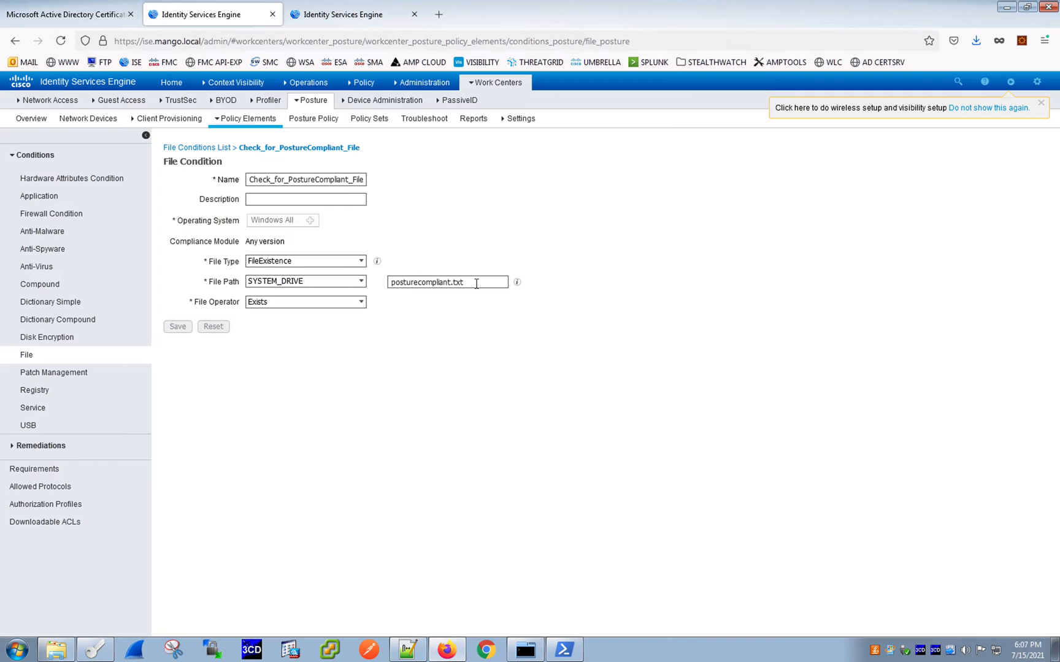
{"action": "left_click_drag", "start_coordinate": [477, 283], "coordinate": [367, 267]}
{"action": "left_click", "coordinate": [441, 354]}
{"action": "left_click", "coordinate": [362, 262]}
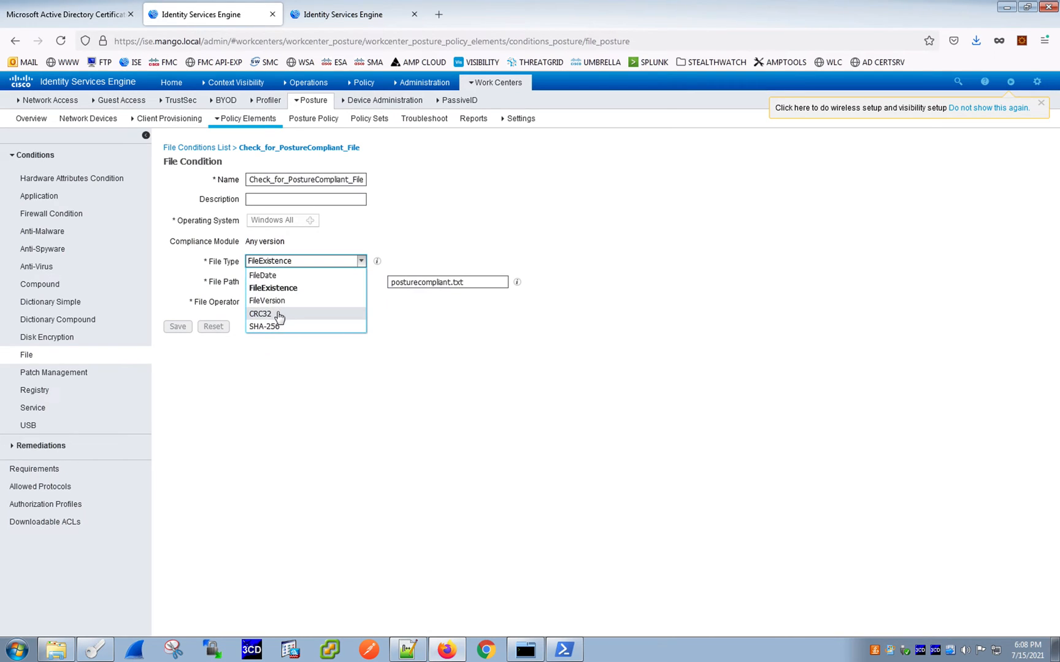
{"action": "left_click", "coordinate": [745, 437]}
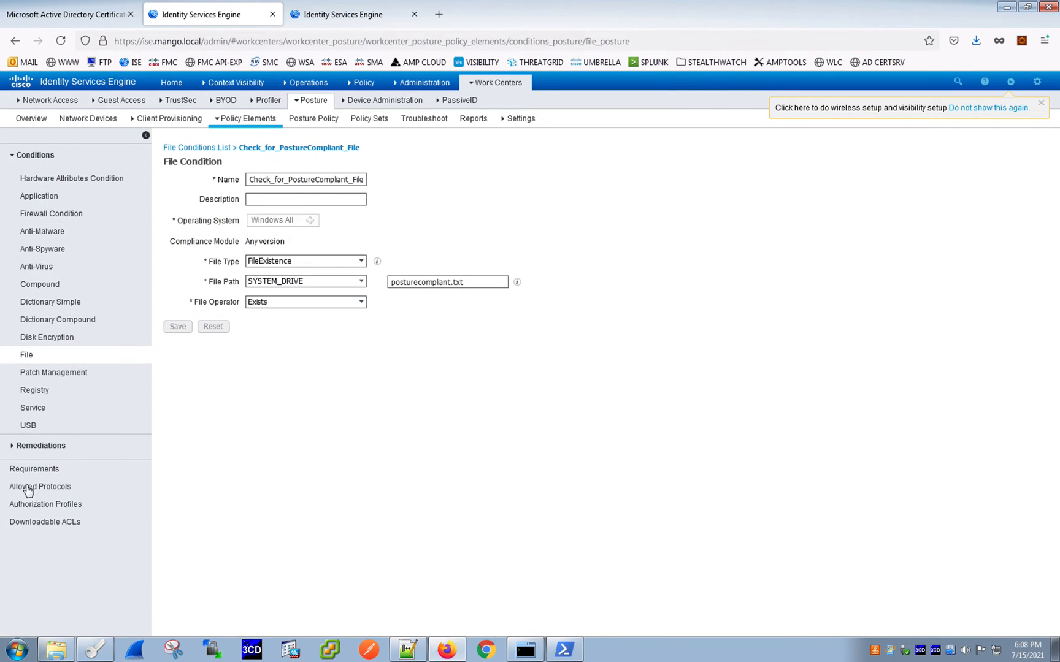
- Browse the Patch Management conditions, then expand Remediations and open the Application and File remediation lists
{"action": "left_click", "coordinate": [46, 379]}
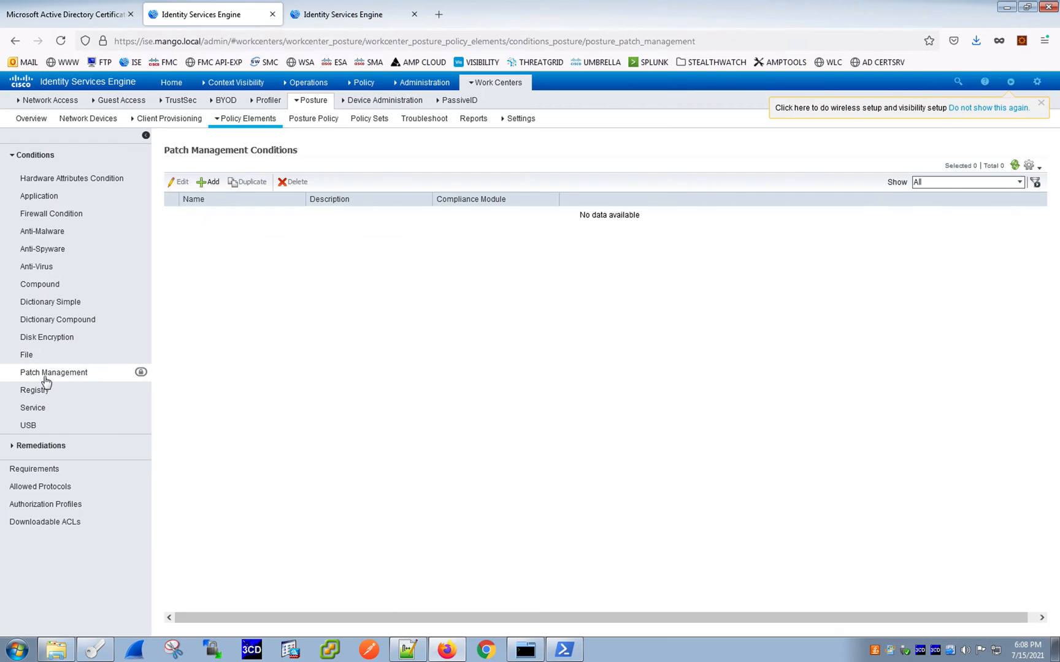
{"action": "left_click", "coordinate": [12, 156]}
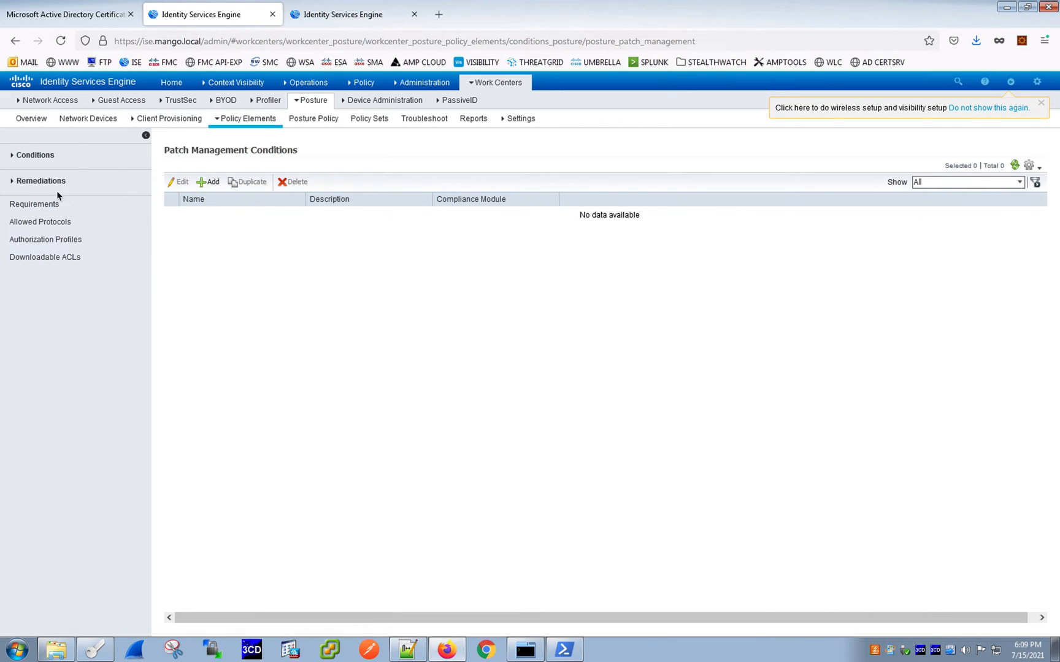
{"action": "left_click", "coordinate": [11, 185]}
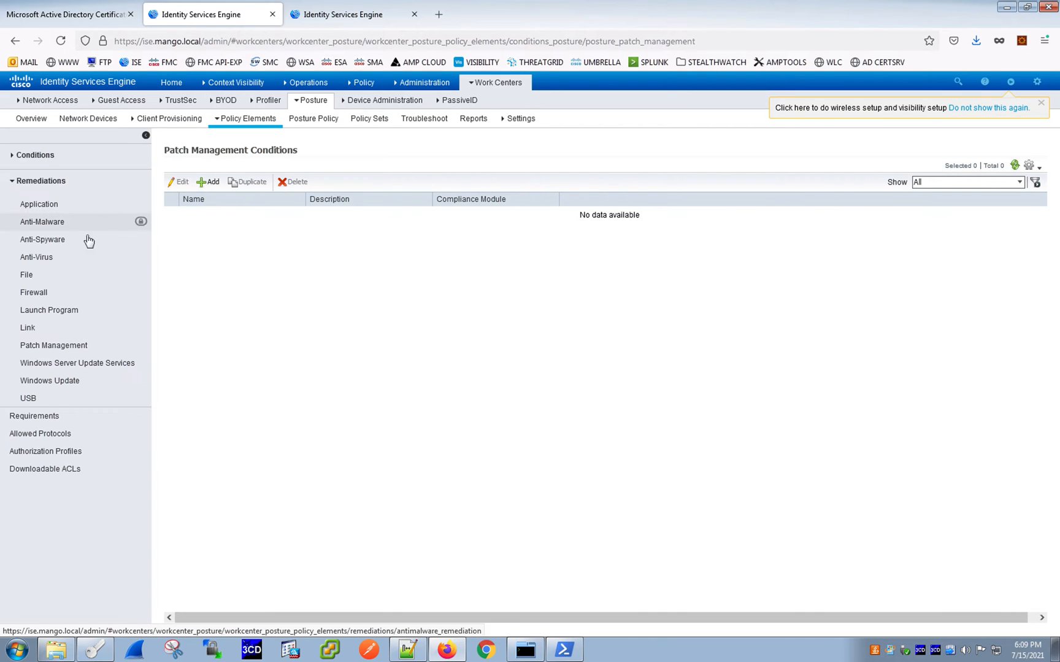
{"action": "left_click", "coordinate": [58, 212]}
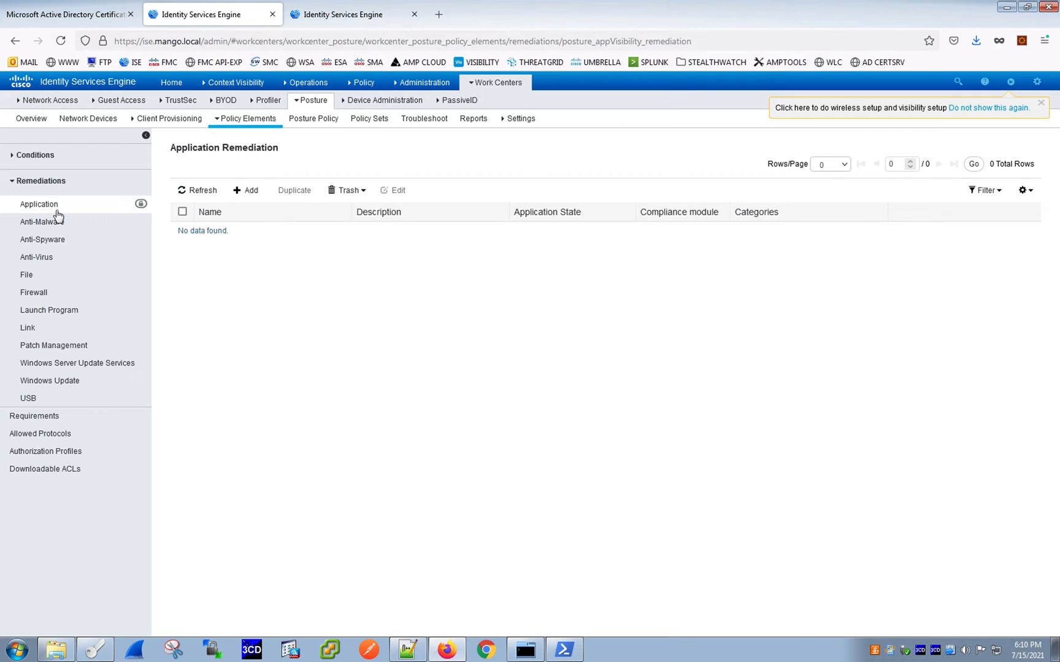
{"action": "left_click", "coordinate": [48, 279]}
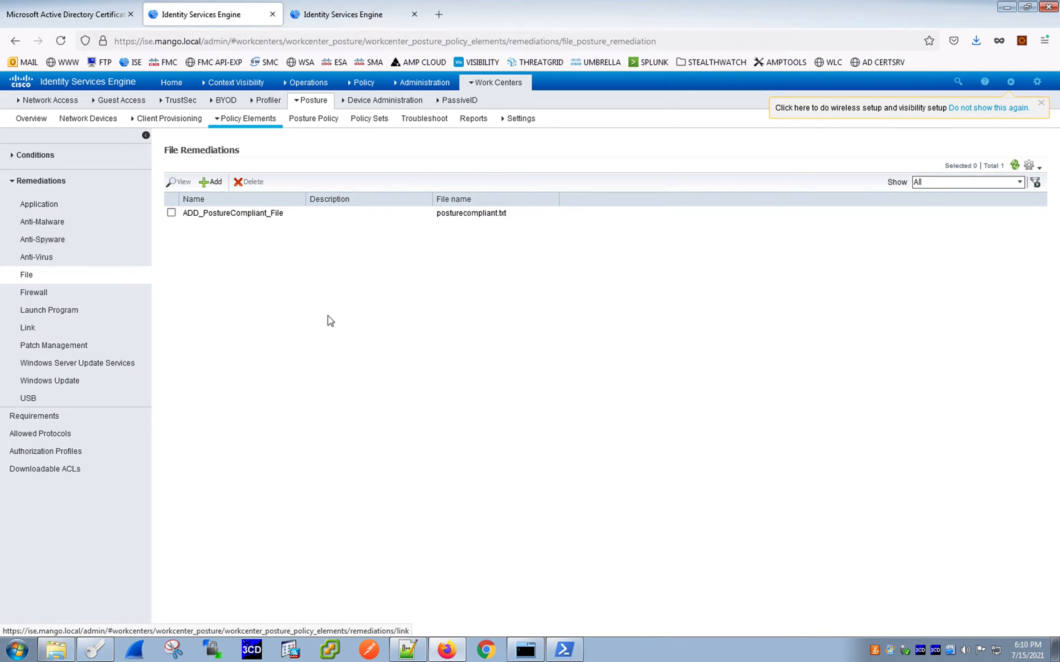
- Open the ADD_PostureCompliant_File remediation and review its compliance module and uploaded file
{"action": "left_click", "coordinate": [172, 213]}
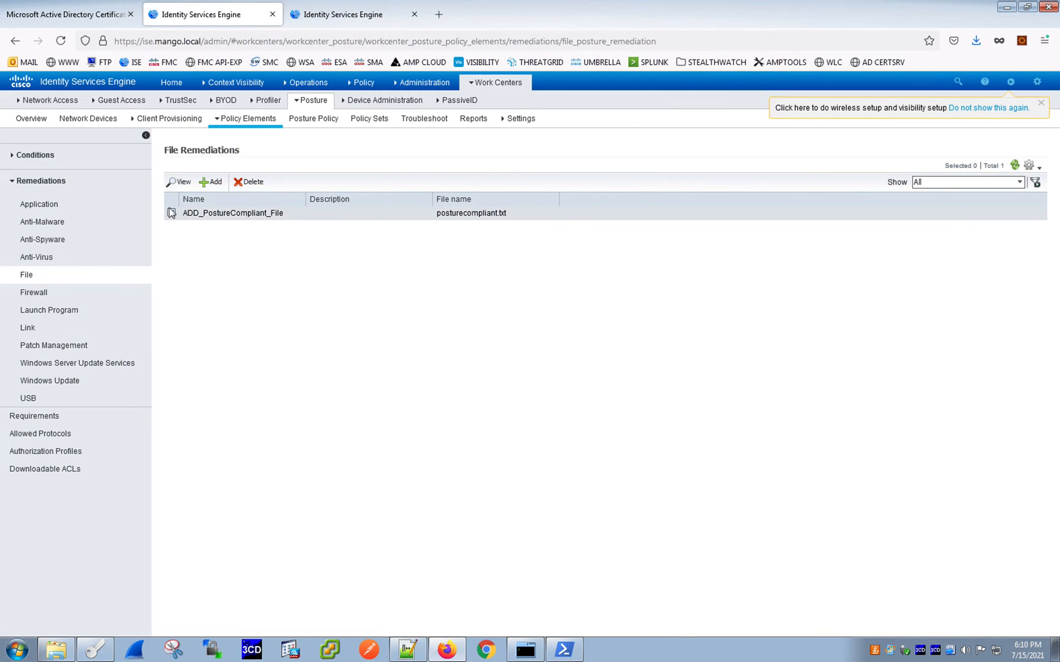
{"action": "left_click", "coordinate": [179, 181]}
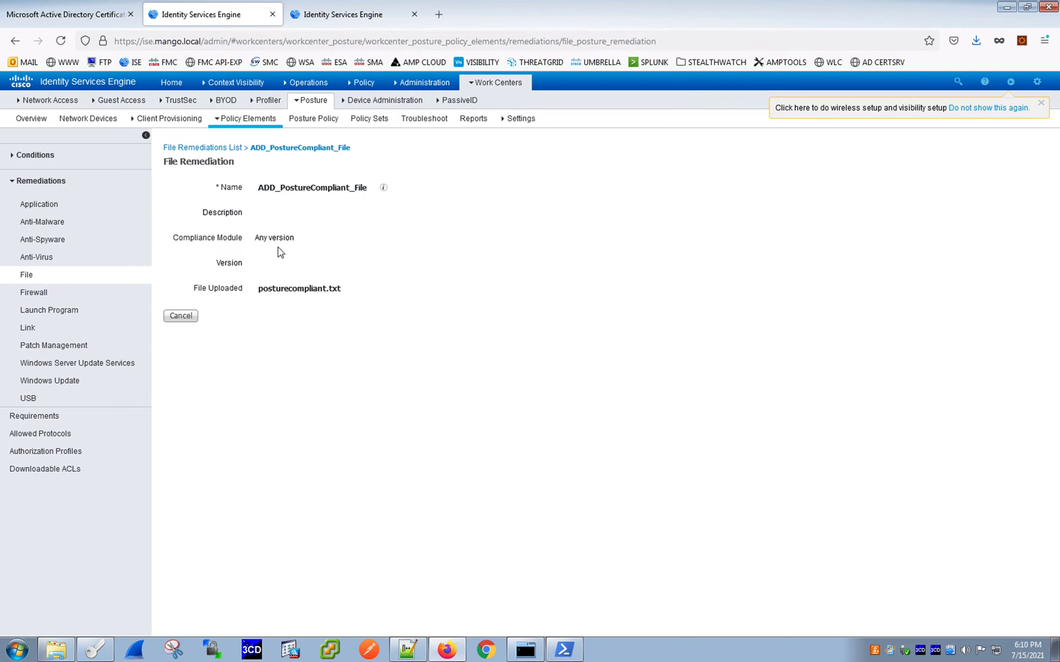
{"action": "left_click_drag", "start_coordinate": [257, 289], "coordinate": [365, 287]}
{"action": "left_click", "coordinate": [370, 325]}
{"action": "left_click_drag", "start_coordinate": [199, 291], "coordinate": [389, 297]}
{"action": "left_click", "coordinate": [190, 329]}
{"action": "left_click", "coordinate": [289, 286]}
{"action": "left_click_drag", "start_coordinate": [264, 292], "coordinate": [367, 288]}
{"action": "left_click", "coordinate": [383, 325]}
{"action": "left_click", "coordinate": [205, 148]}
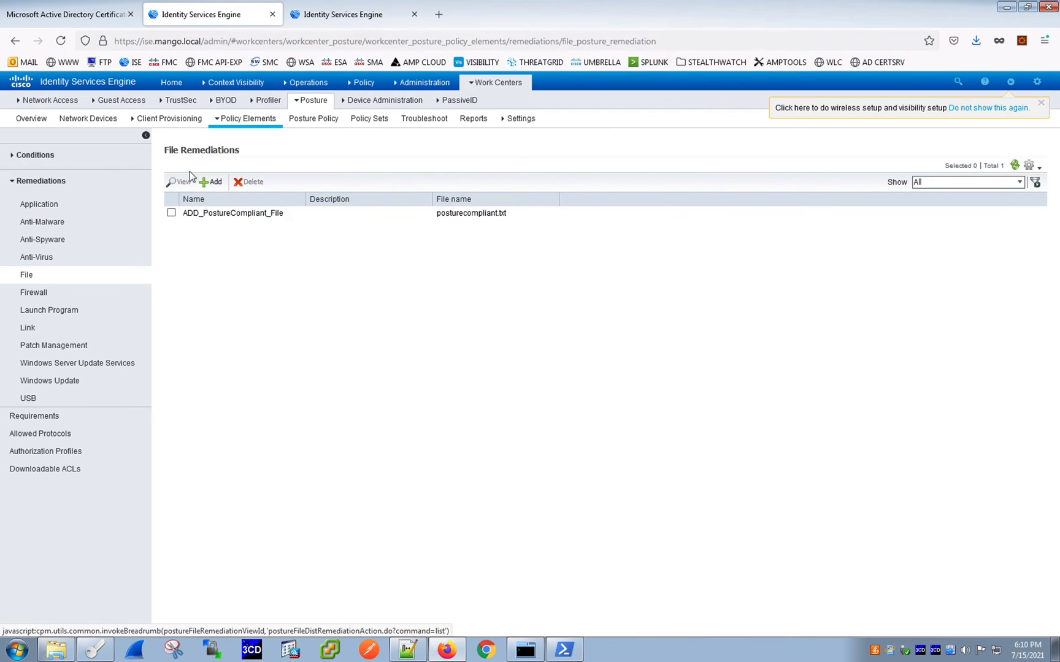
{"action": "left_click", "coordinate": [171, 214]}
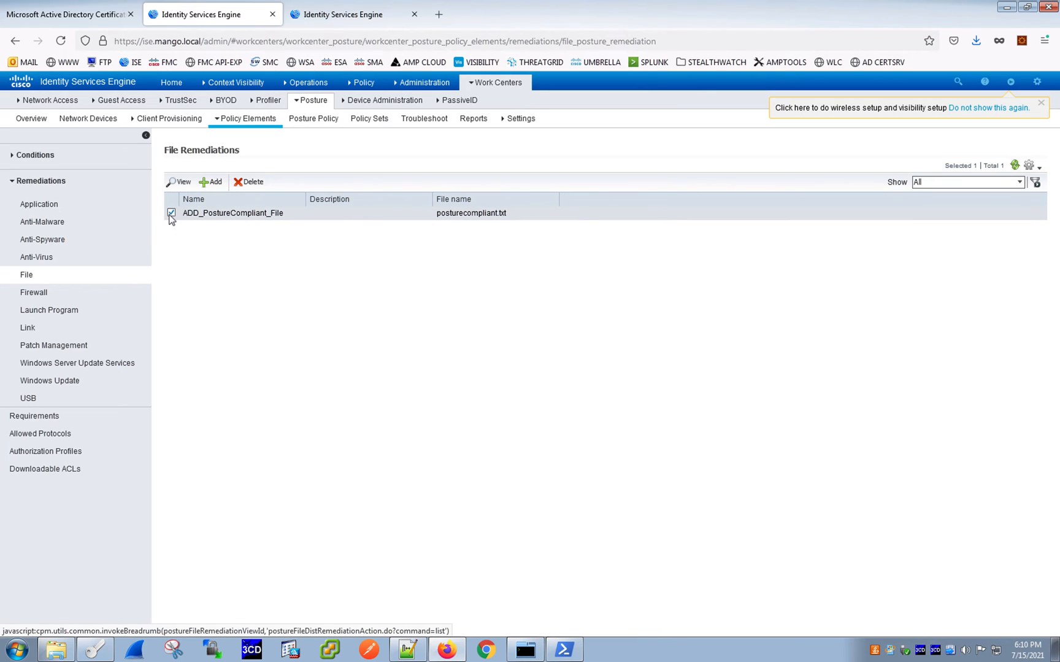
{"action": "left_click", "coordinate": [178, 184]}
{"action": "left_click_drag", "start_coordinate": [257, 289], "coordinate": [366, 294]}
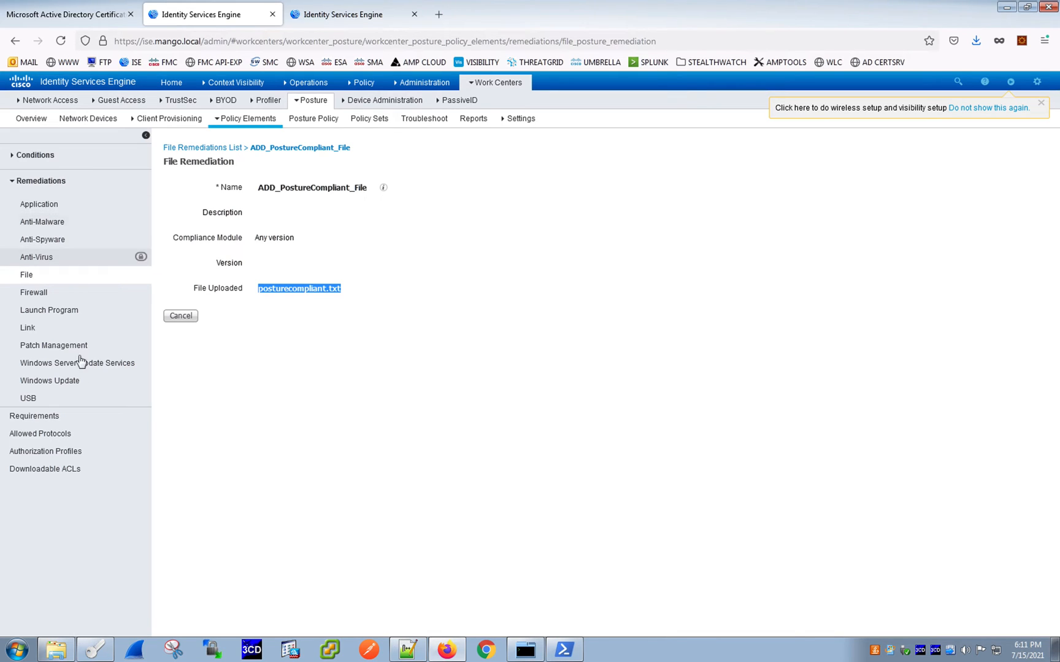
- Browse the Patch Management and USB remediation lists, then collapse the Remediations section
{"action": "left_click", "coordinate": [58, 347]}
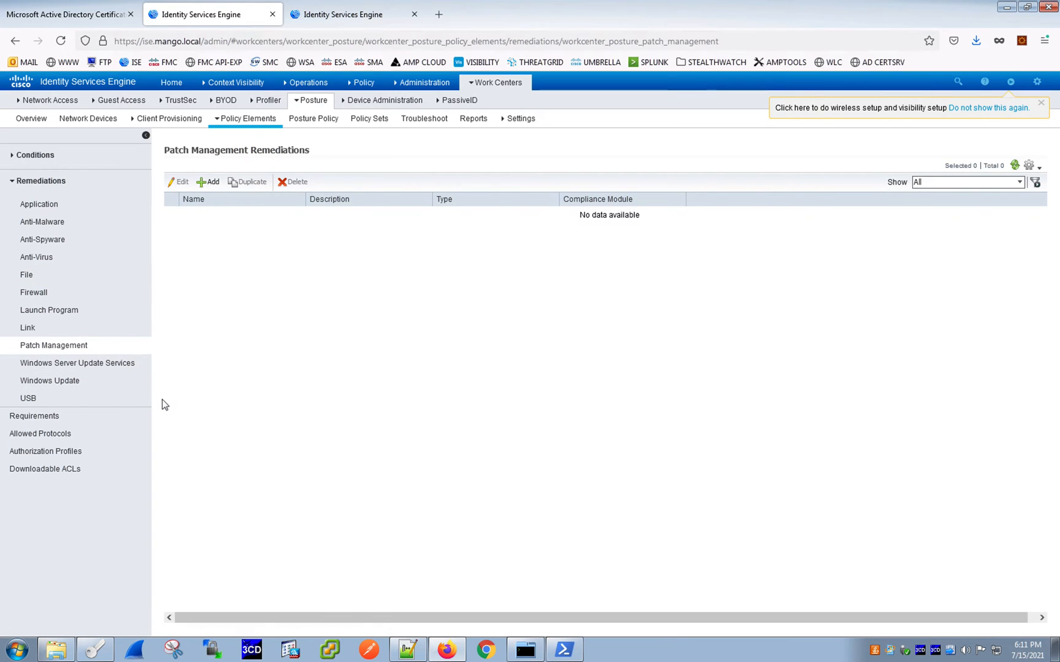
{"action": "left_click", "coordinate": [51, 381]}
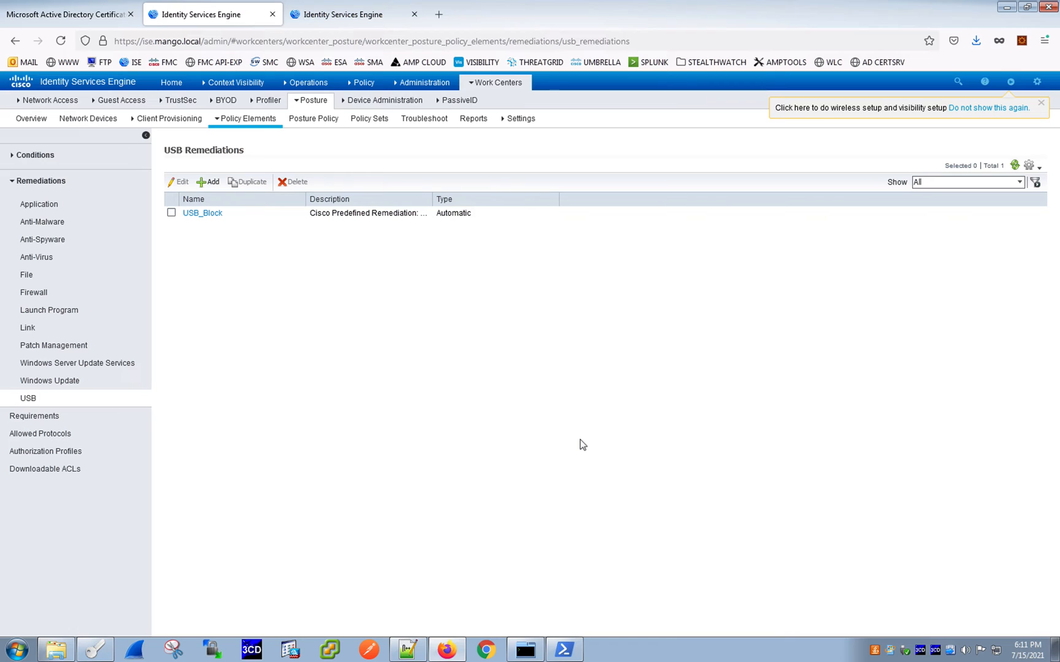
{"action": "left_click", "coordinate": [10, 182]}
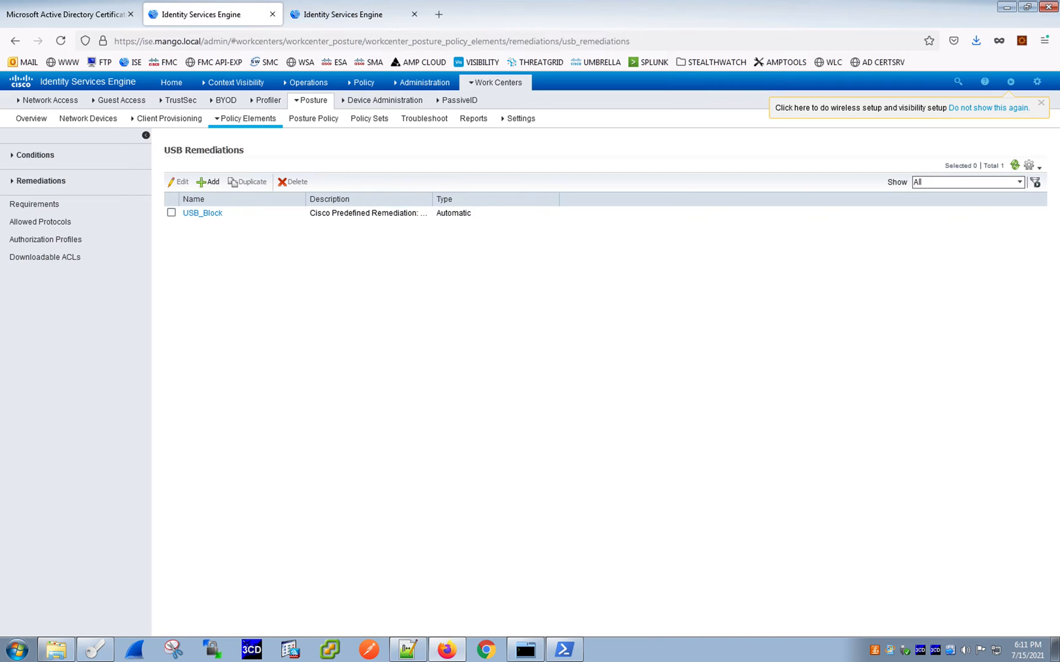
- Open the posture Requirements list and examine the Check_for_PostureCompliant_File_and_Remediate requirement
{"action": "left_click", "coordinate": [48, 208]}
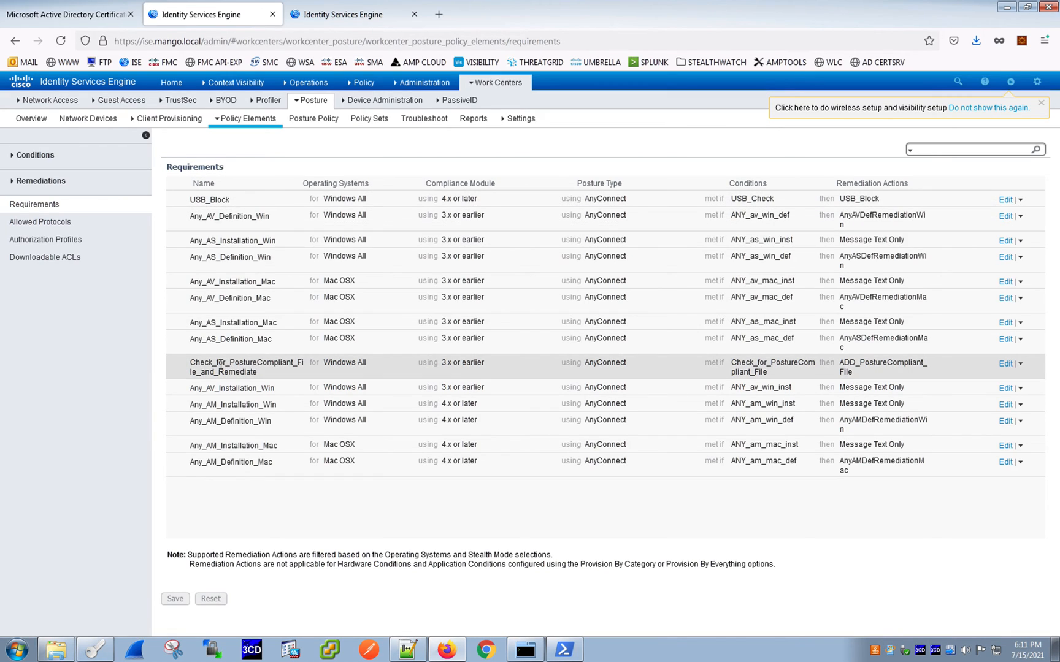
{"action": "left_click", "coordinate": [314, 384]}
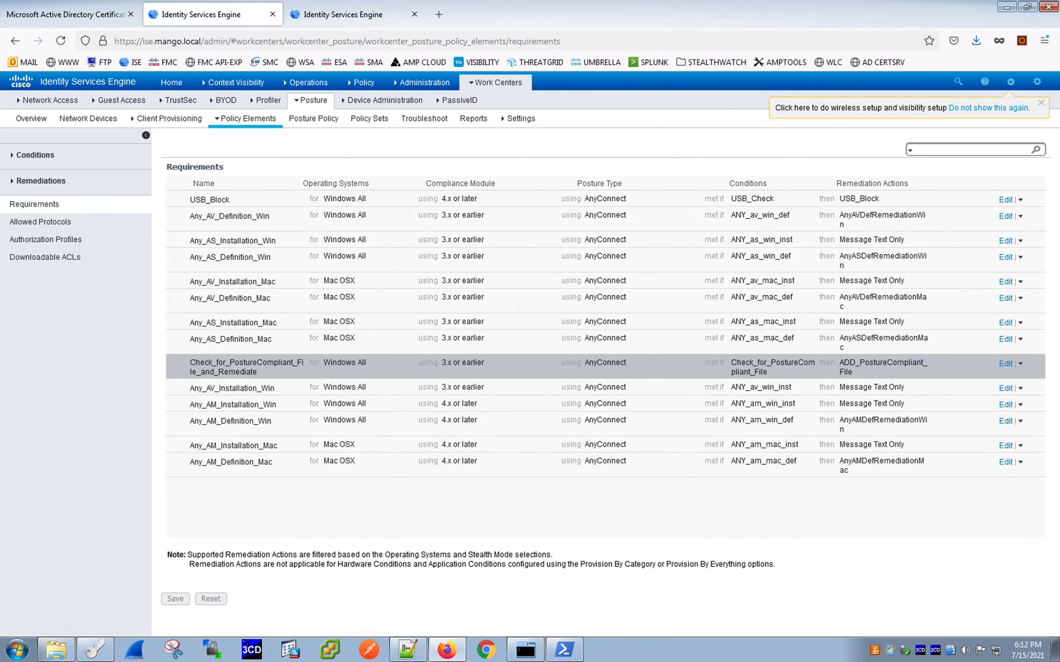
- Open the Posture Policy page and review the Check for PostureCompliant File rule
{"action": "left_click", "coordinate": [302, 126]}
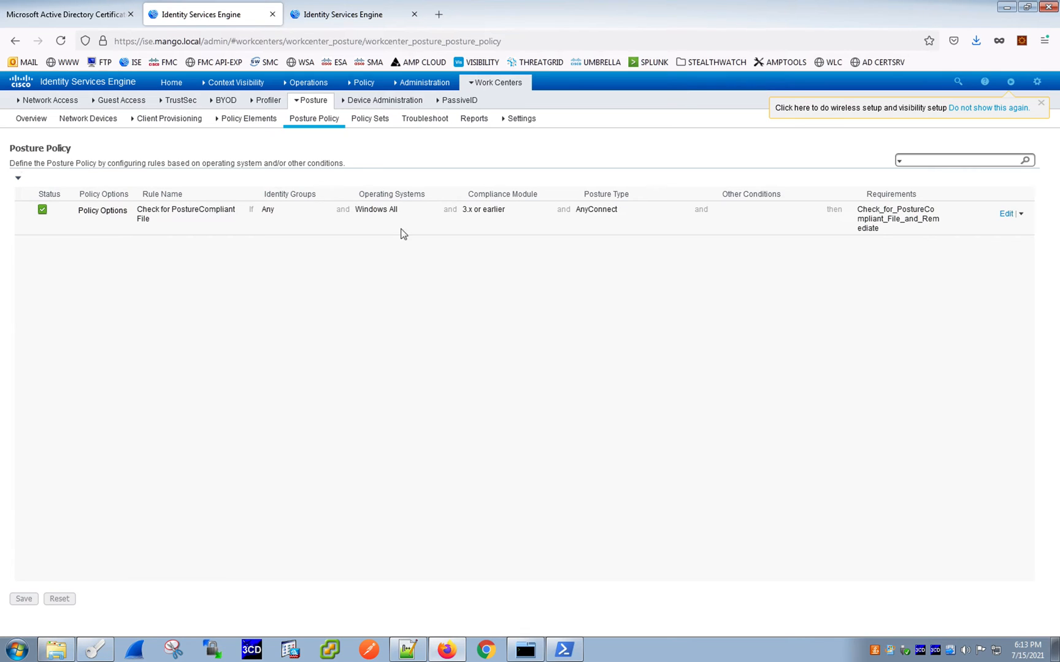
{"action": "left_click", "coordinate": [137, 210]}
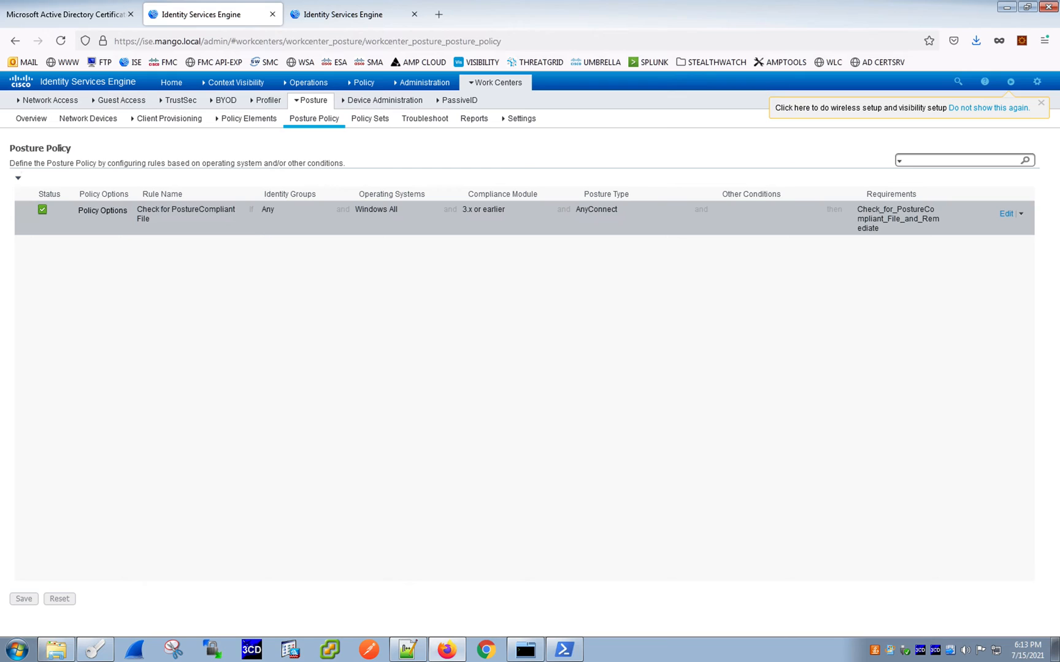
{"action": "left_click_drag", "start_coordinate": [72, 148], "coordinate": [10, 149]}
{"action": "left_click", "coordinate": [296, 352]}
{"action": "left_click", "coordinate": [753, 222]}
{"action": "left_click", "coordinate": [718, 359]}
{"action": "left_click", "coordinate": [465, 400]}
- Open posture Settings and review the Posture General Settings
{"action": "left_click", "coordinate": [523, 122]}
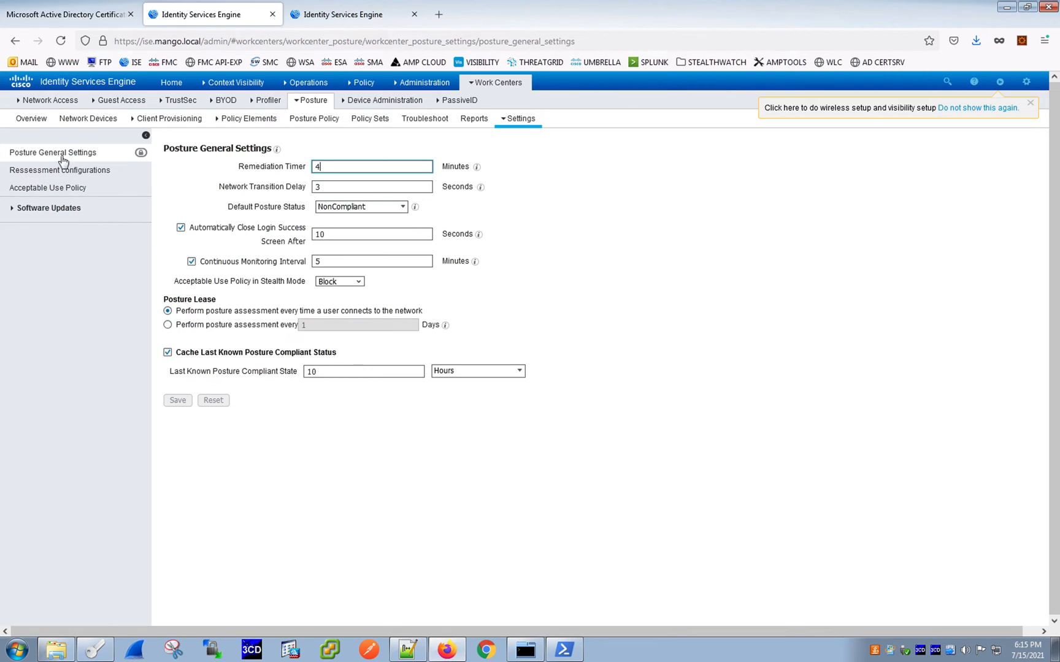
{"action": "left_click", "coordinate": [378, 503]}
- Revisit the Posture Policy rule and open the Policy Sets page
{"action": "left_click", "coordinate": [329, 122]}
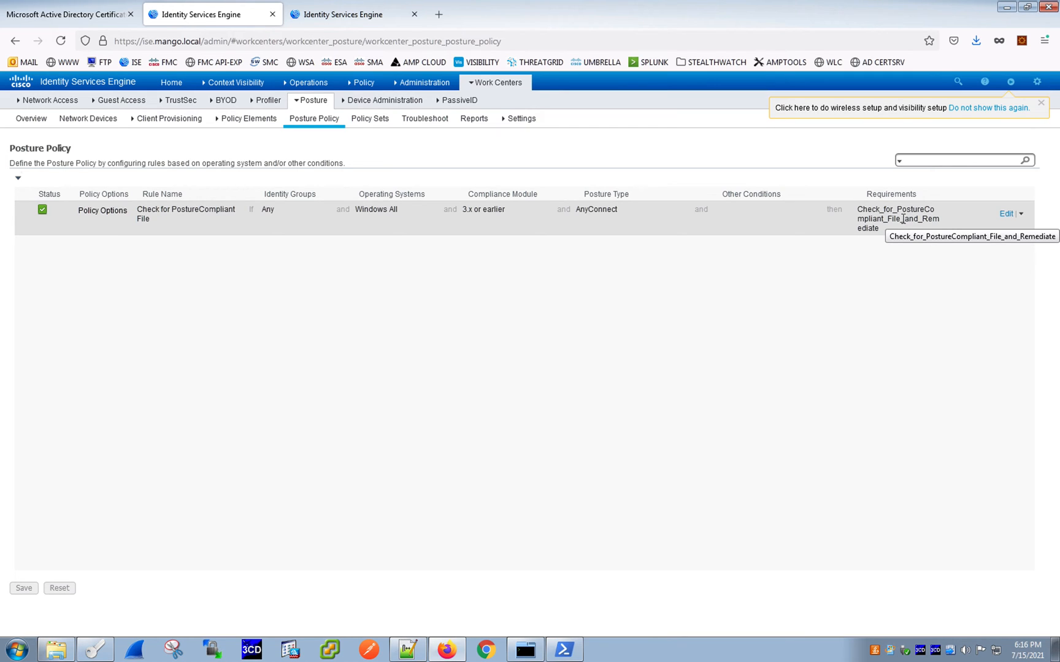
{"action": "left_click", "coordinate": [373, 122]}
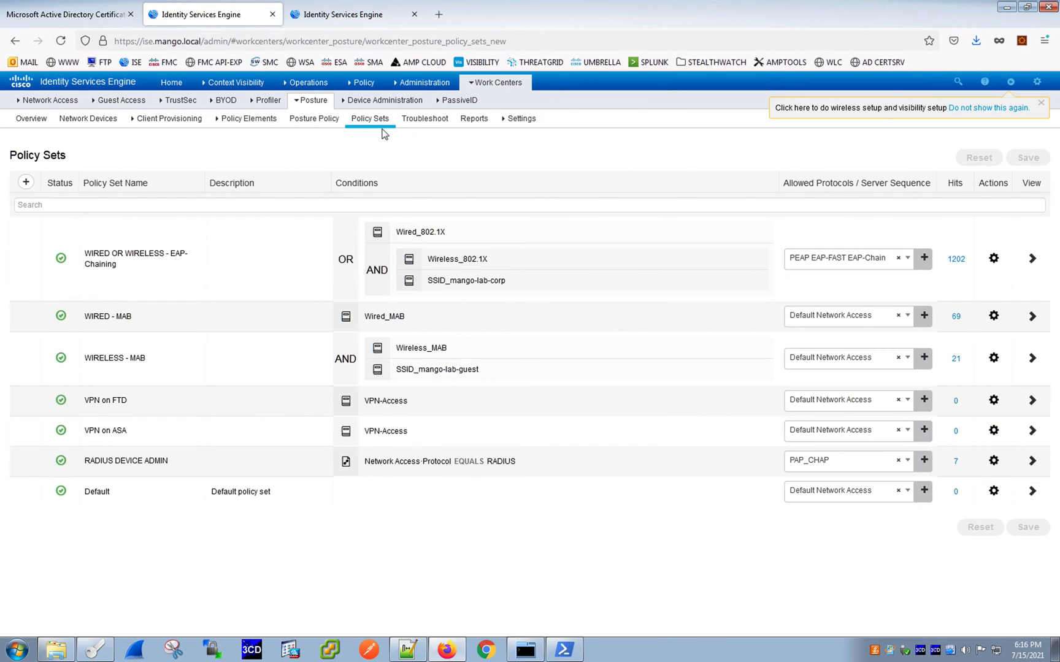
- Go to the policy Results and open the Authorization Profiles list
{"action": "mouse_move", "coordinate": [433, 86]}
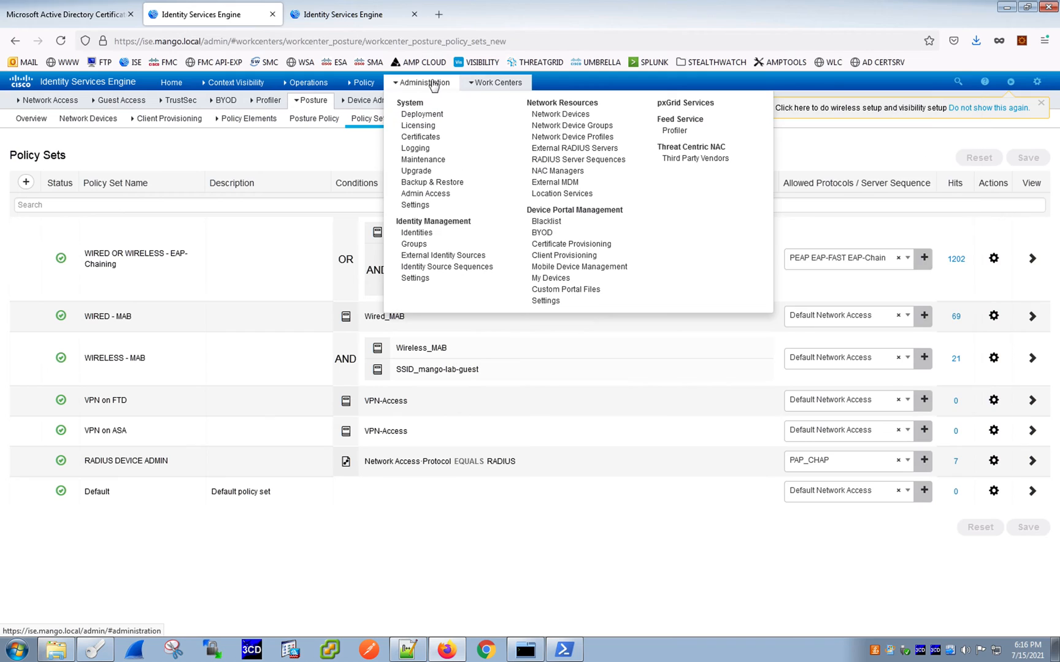
{"action": "mouse_move", "coordinate": [362, 86]}
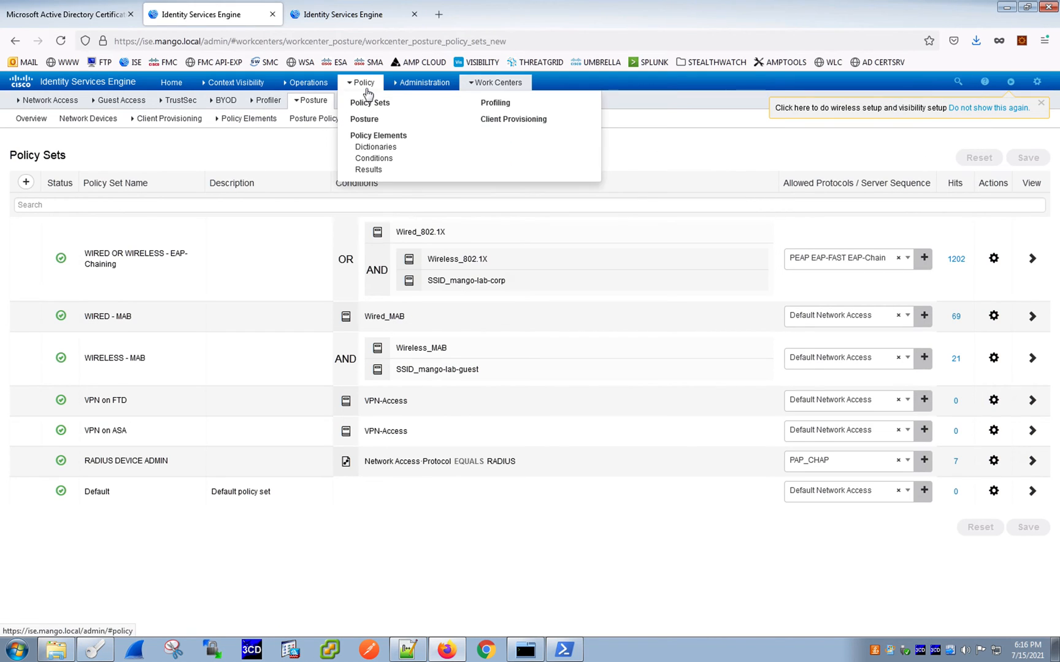
{"action": "left_click", "coordinate": [379, 169]}
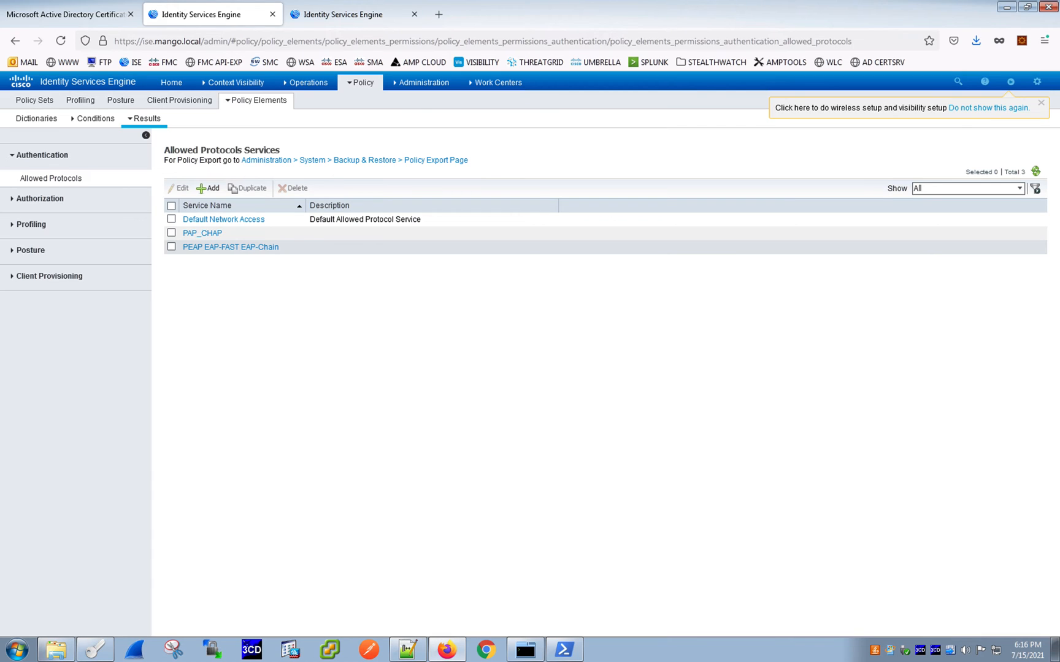
{"action": "left_click", "coordinate": [49, 200]}
{"action": "left_click", "coordinate": [71, 205]}
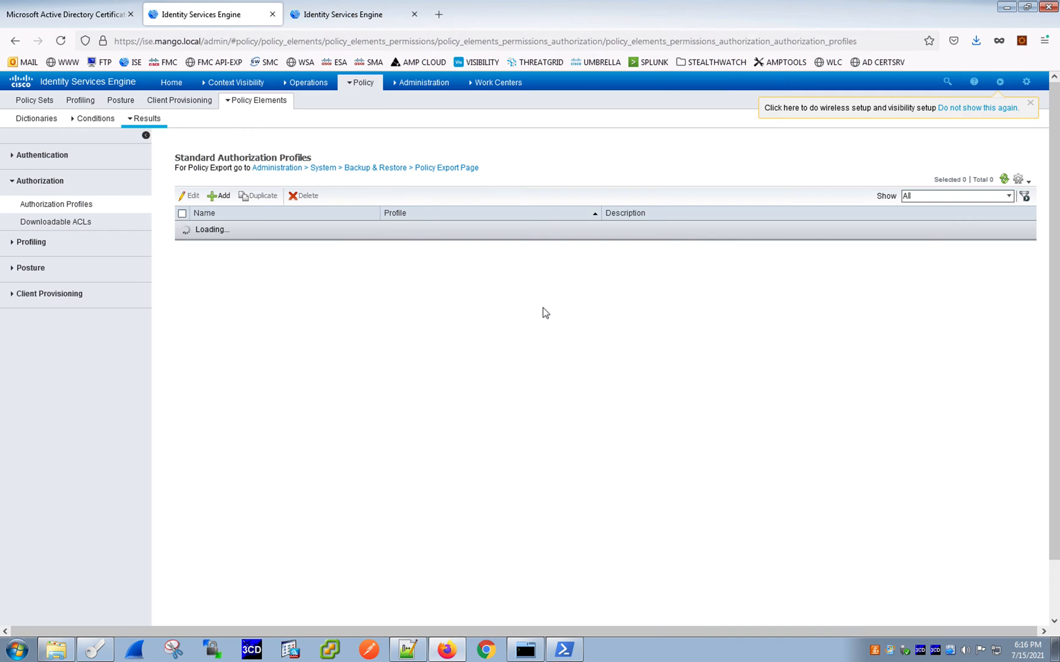
{"action": "scroll", "coordinate": [492, 301], "scroll_direction": "down", "scroll_amount": 2}
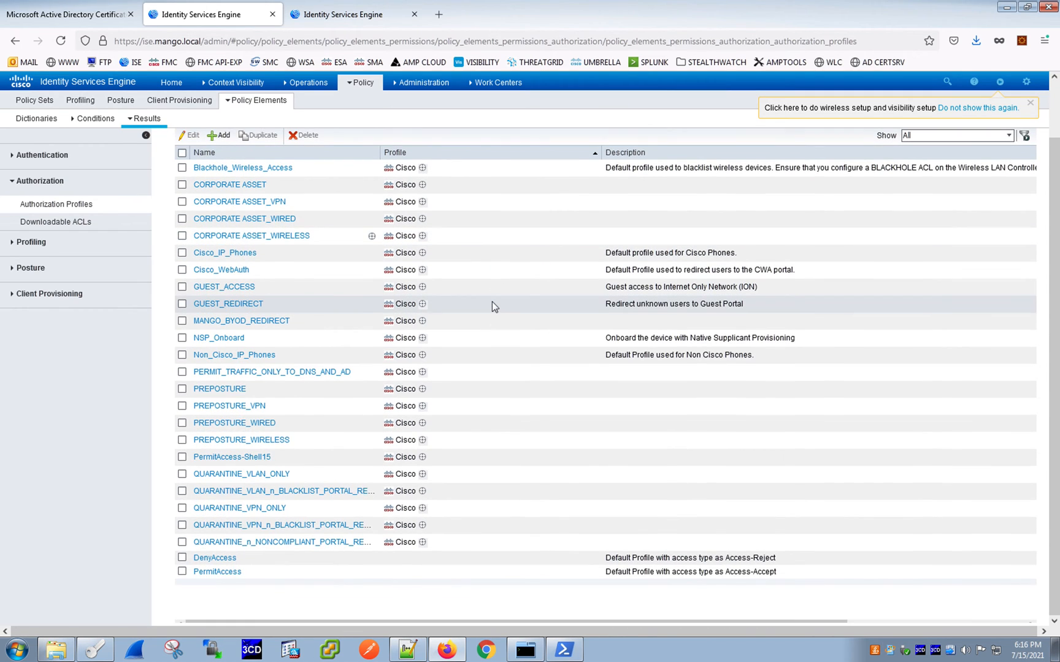
- Open the PREPOSTURE authorization profile and review its common tasks and attribute details
{"action": "left_click", "coordinate": [228, 393]}
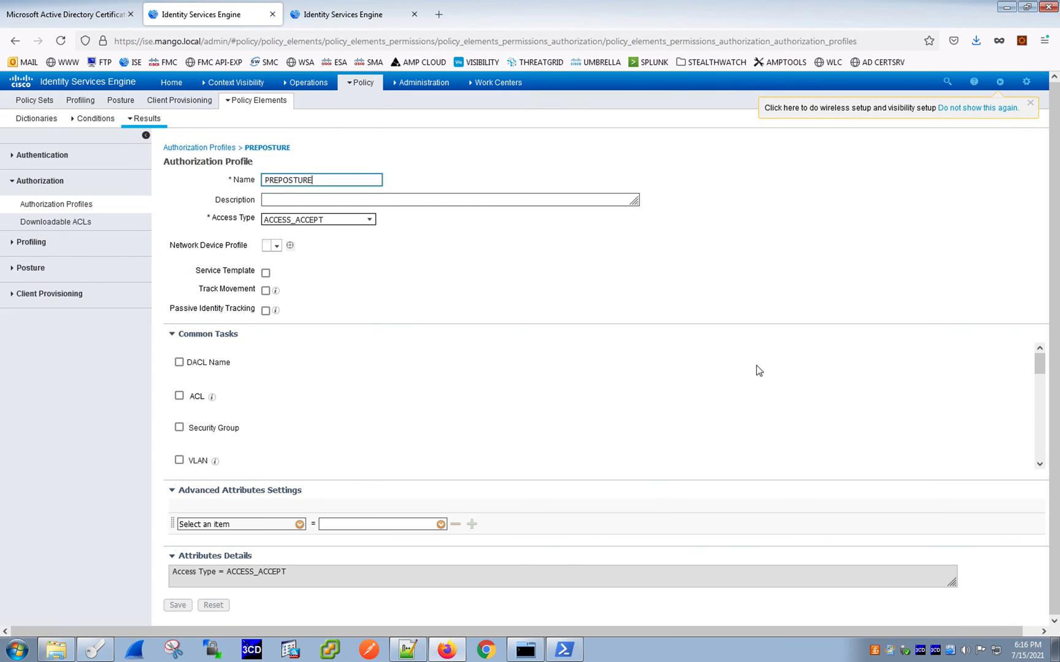
{"action": "scroll", "coordinate": [602, 297], "scroll_direction": "down", "scroll_amount": 1}
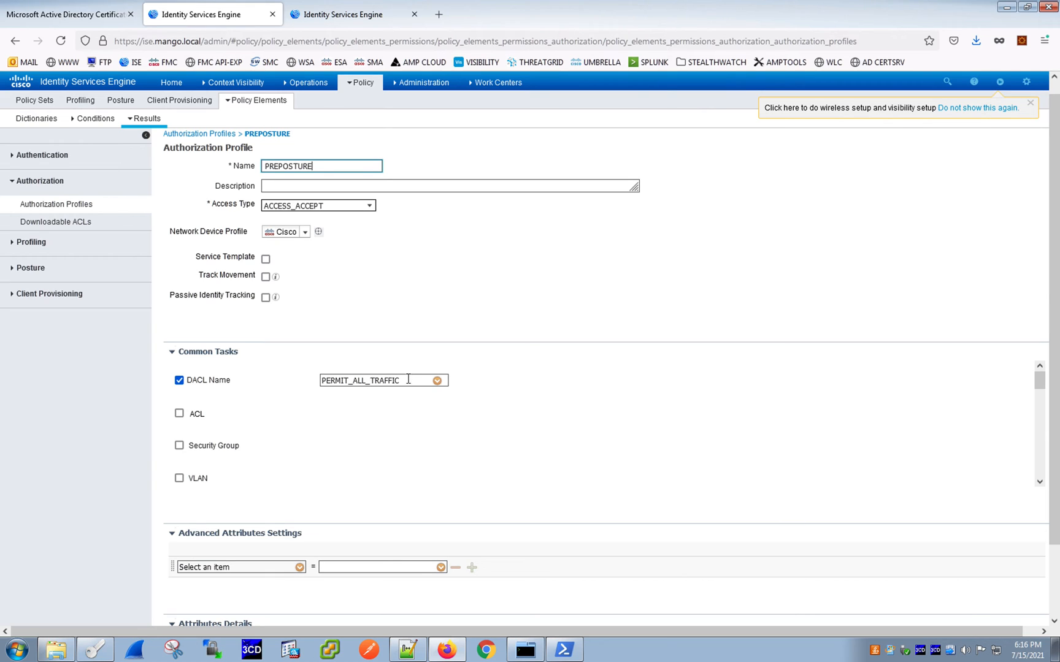
{"action": "scroll", "coordinate": [516, 399], "scroll_direction": "down", "scroll_amount": 2}
{"action": "scroll", "coordinate": [516, 404], "scroll_direction": "up", "scroll_amount": 2}
{"action": "scroll", "coordinate": [379, 398], "scroll_direction": "down", "scroll_amount": 2}
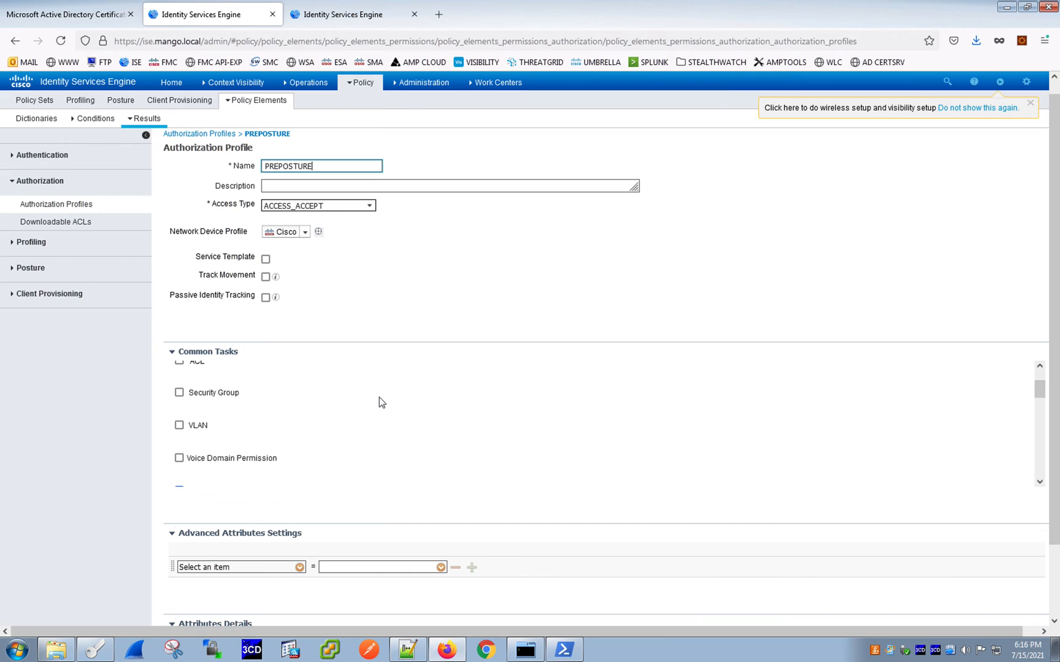
{"action": "scroll", "coordinate": [379, 399], "scroll_direction": "down", "scroll_amount": 3}
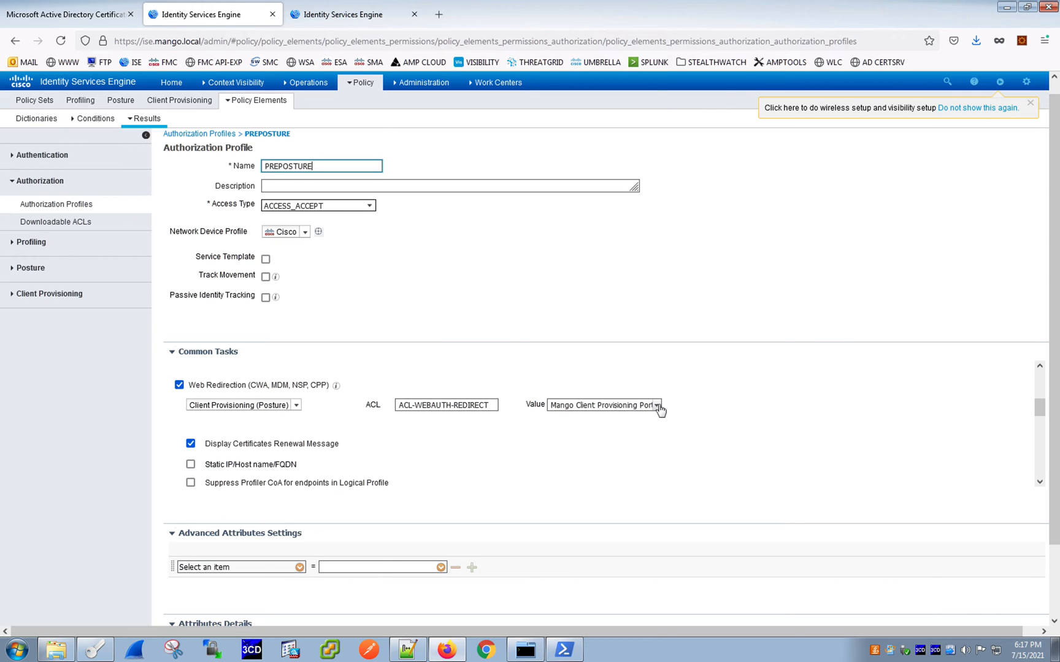
{"action": "scroll", "coordinate": [723, 361], "scroll_direction": "down", "scroll_amount": 10}
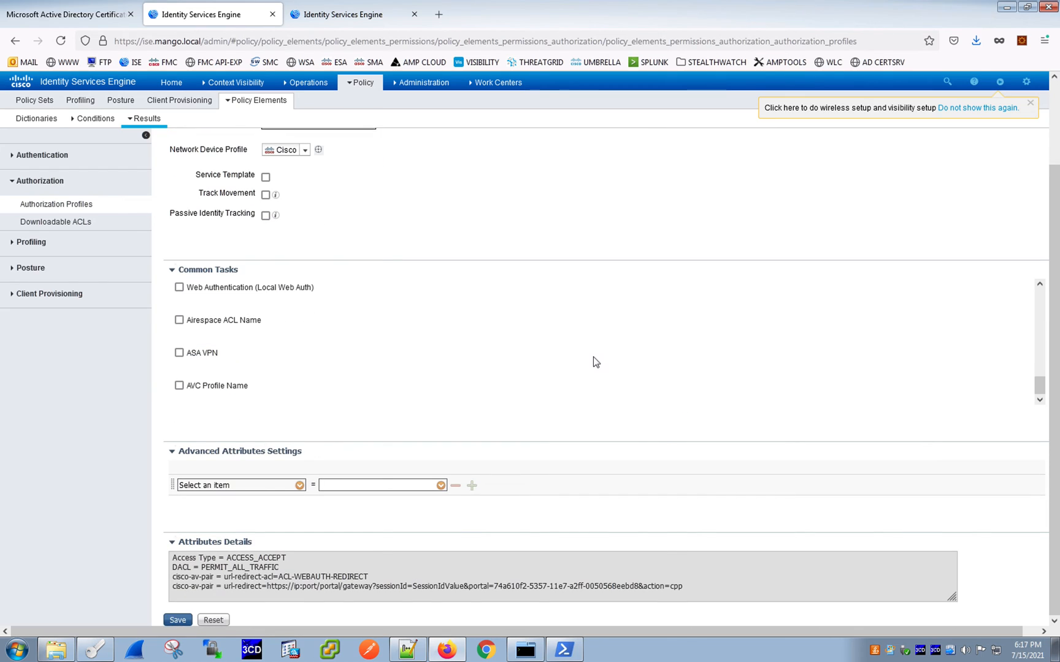
{"action": "scroll", "coordinate": [594, 362], "scroll_direction": "up", "scroll_amount": 2}
{"action": "scroll", "coordinate": [485, 362], "scroll_direction": "down", "scroll_amount": 2}
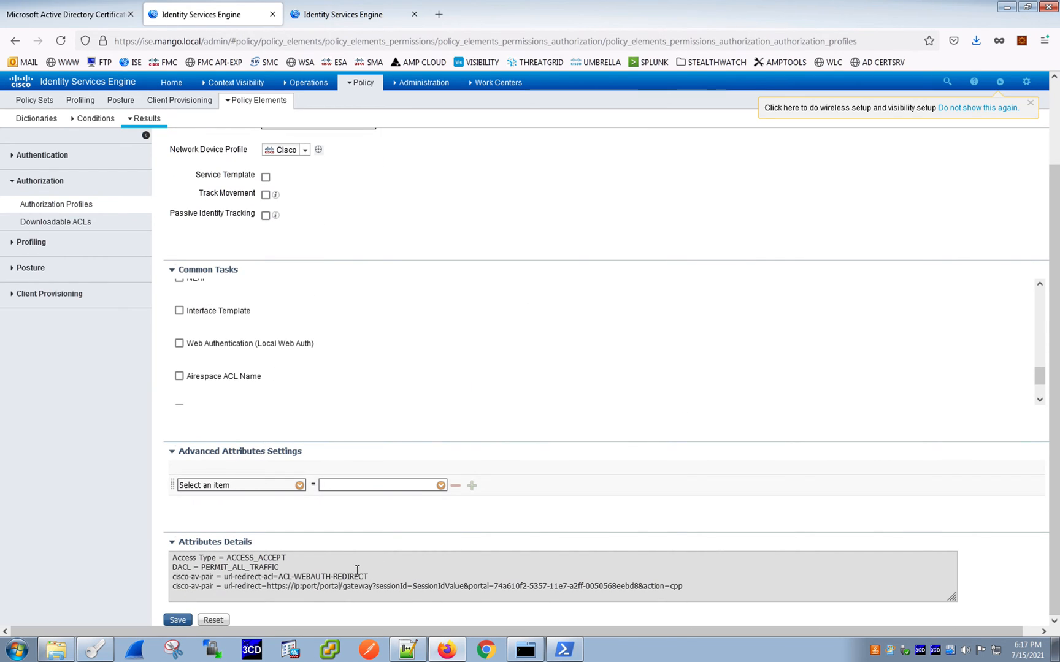
{"action": "mouse_move", "coordinate": [176, 558]}
{"action": "left_mouse_down"}
{"action": "mouse_move", "coordinate": [294, 558]}
{"action": "mouse_move", "coordinate": [168, 545]}
{"action": "left_mouse_up"}
{"action": "left_click_drag", "start_coordinate": [279, 567], "coordinate": [173, 568]}
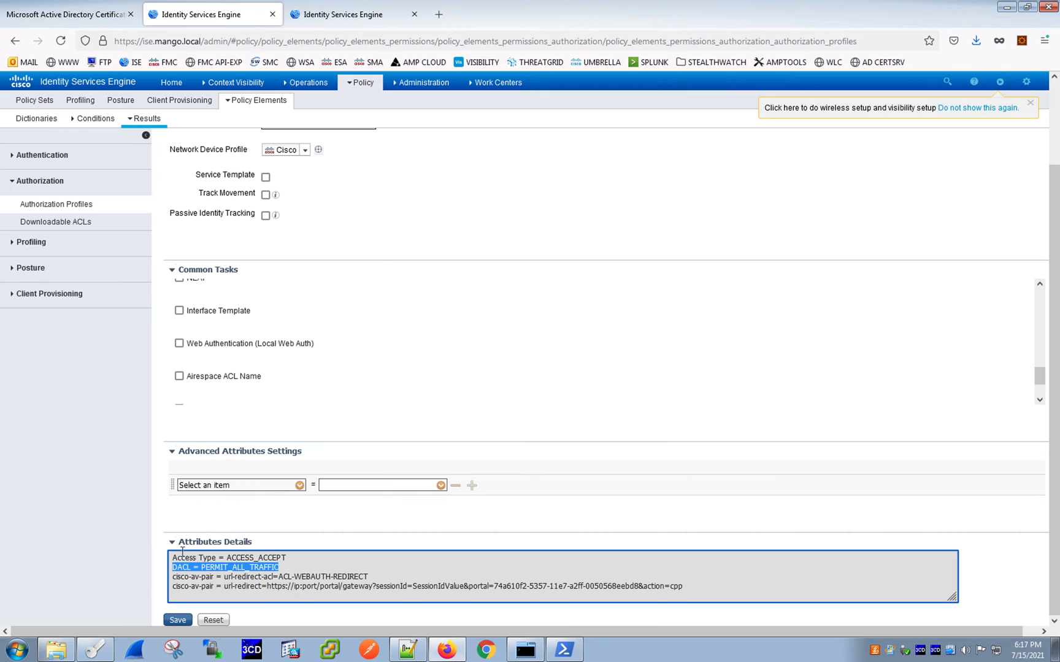
- Review the PREPOSTURE profile's attribute details, highlighting the DACL, redirect ACL and redirect URL entries
{"action": "scroll", "coordinate": [641, 316], "scroll_direction": "down", "scroll_amount": 2}
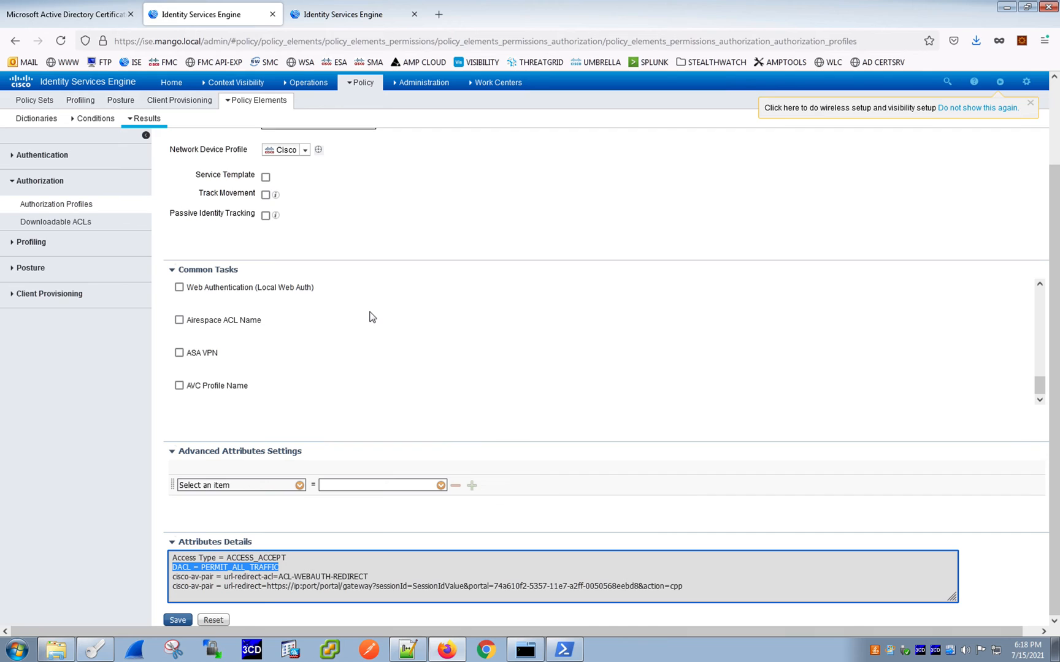
{"action": "left_click", "coordinate": [423, 583]}
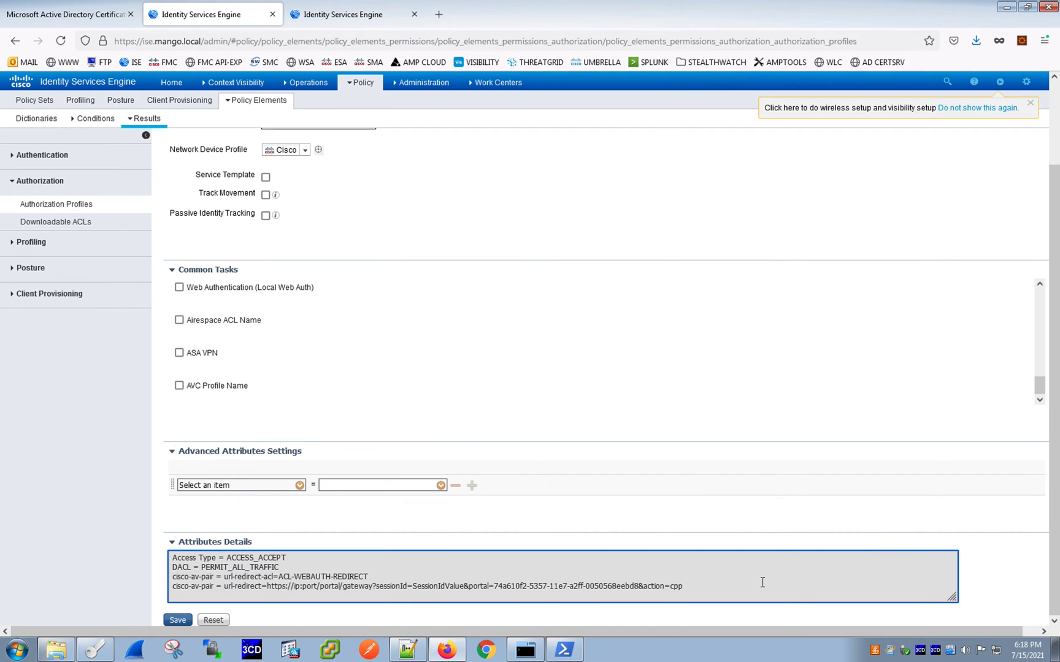
{"action": "left_click_drag", "start_coordinate": [688, 586], "coordinate": [132, 567]}
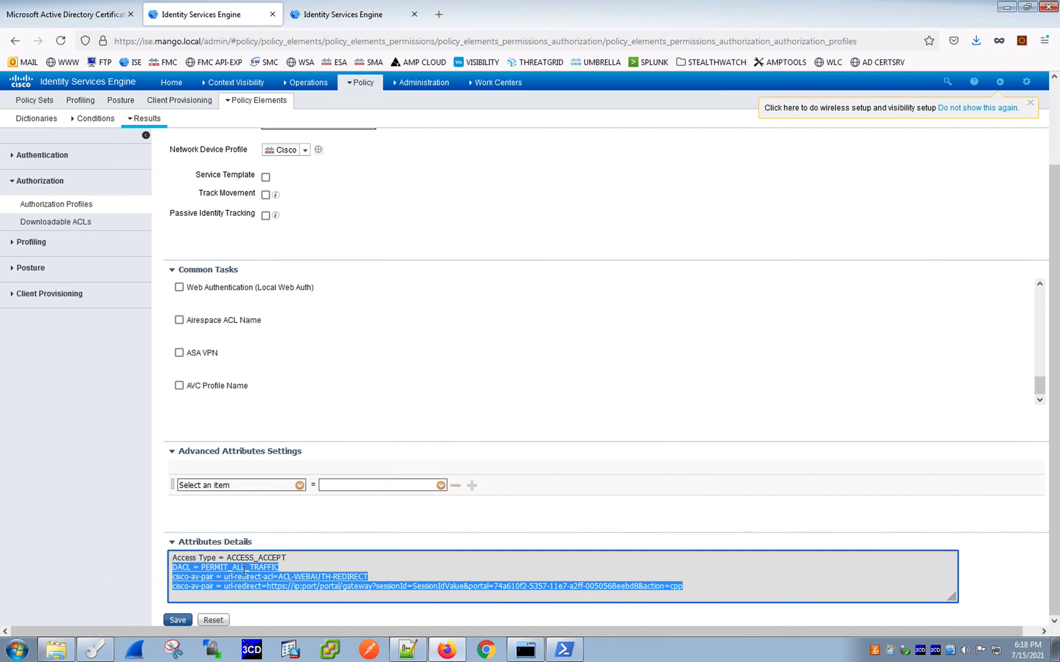
{"action": "left_click", "coordinate": [245, 572]}
{"action": "left_click_drag", "start_coordinate": [369, 577], "coordinate": [290, 577]}
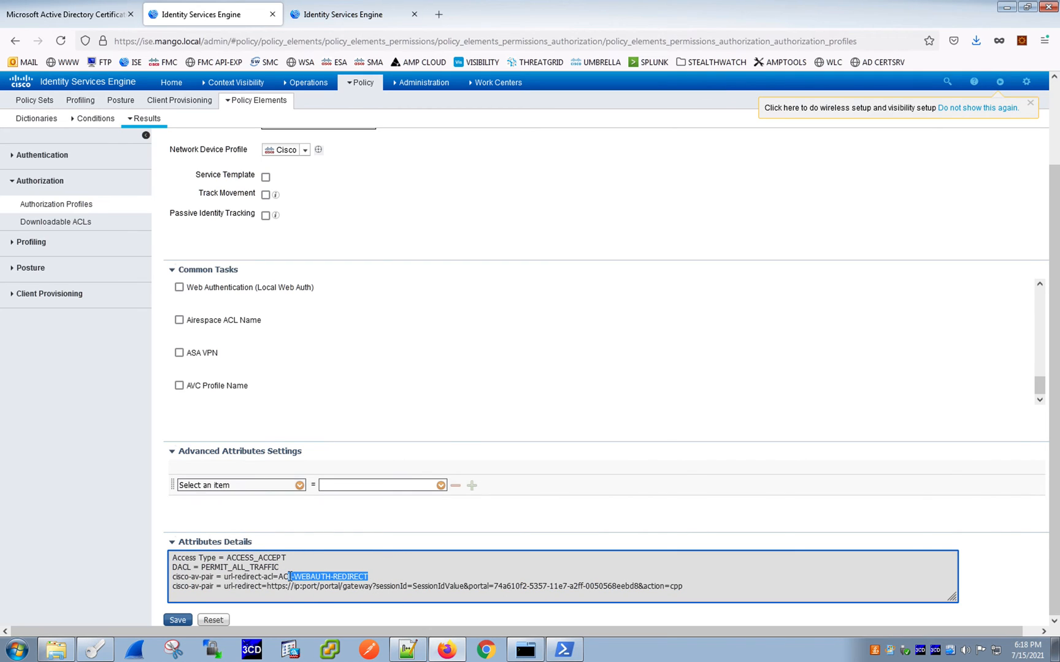
{"action": "left_click_drag", "start_coordinate": [698, 586], "coordinate": [236, 586]}
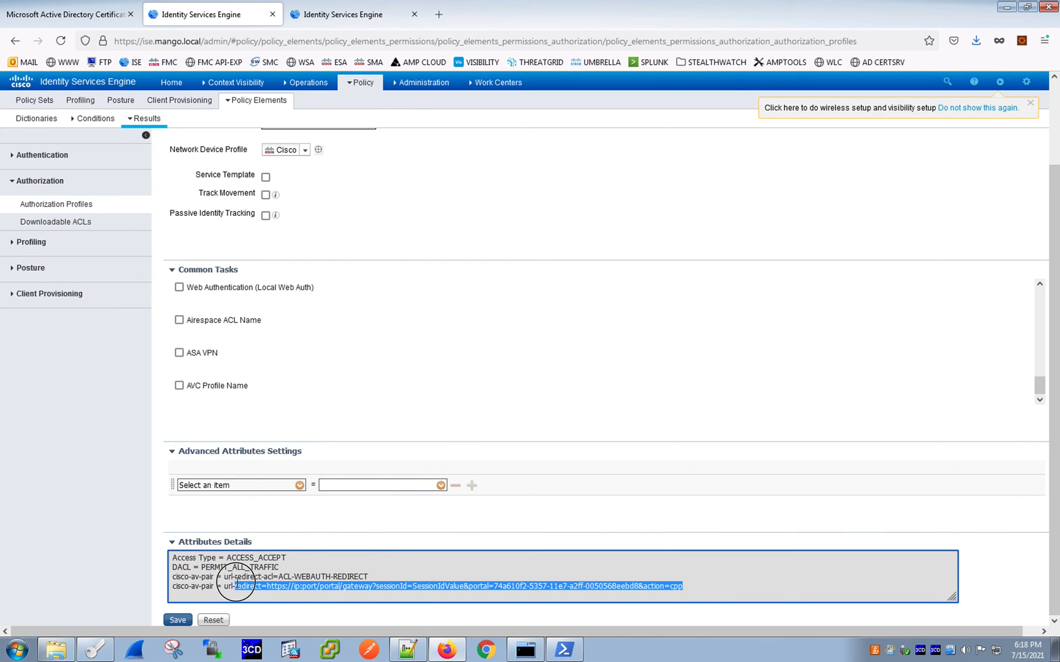
{"action": "left_click", "coordinate": [328, 597]}
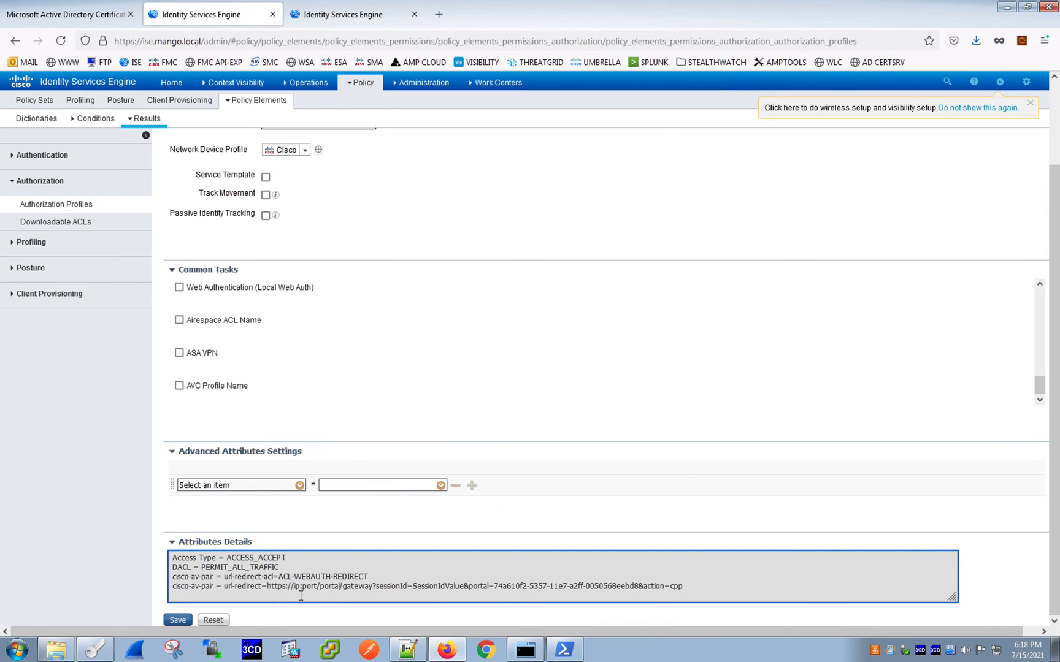
{"action": "left_click_drag", "start_coordinate": [268, 587], "coordinate": [698, 598]}
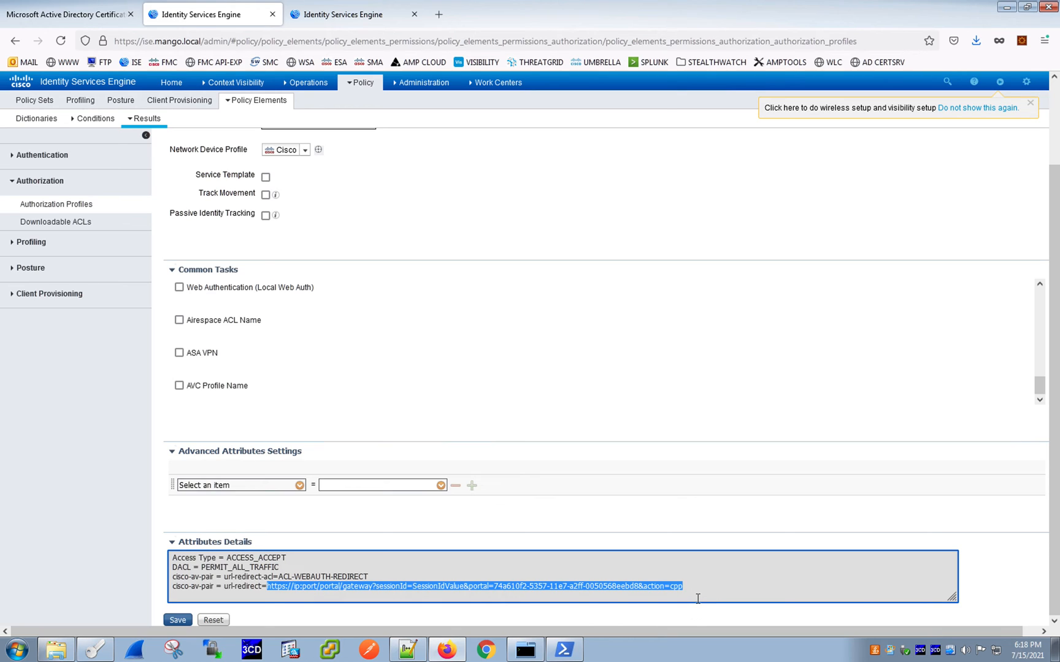
{"action": "left_click", "coordinate": [646, 567]}
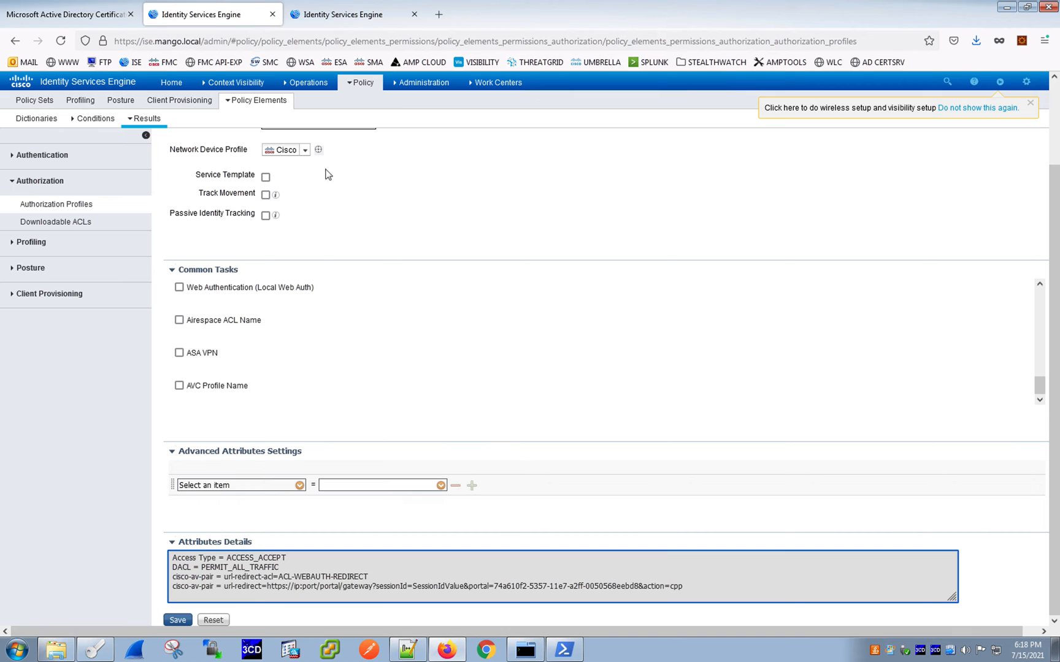
- Leave without saving, open the CORPORATE ASSET authorization profile and review its DACL and attribute details
{"action": "left_click", "coordinate": [67, 206]}
{"action": "left_click", "coordinate": [699, 168]}
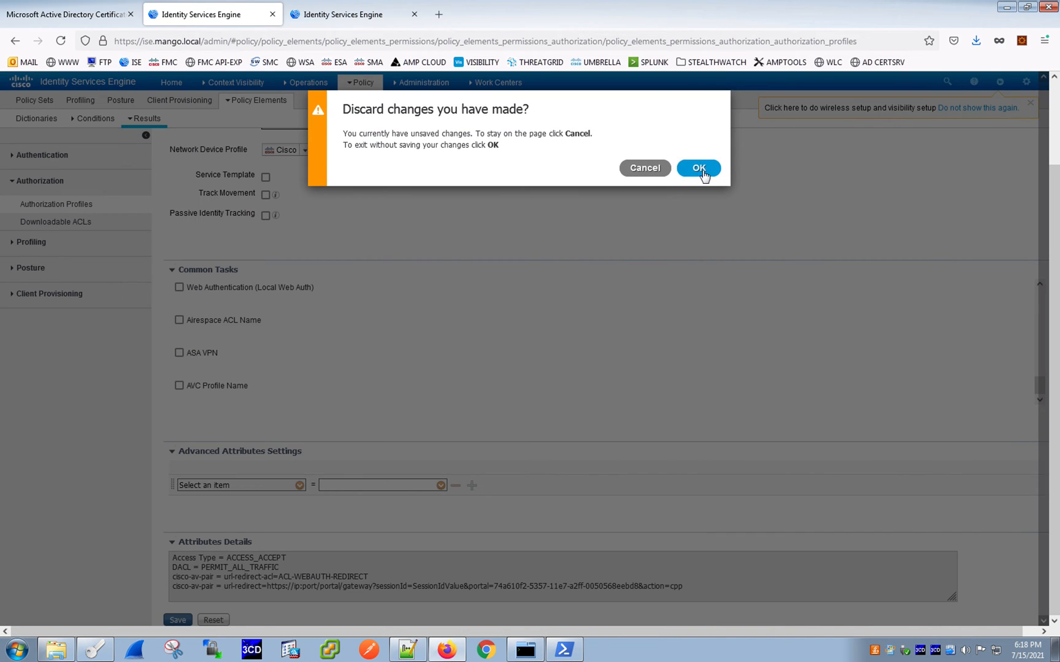
{"action": "scroll", "coordinate": [386, 331], "scroll_direction": "down", "scroll_amount": 2}
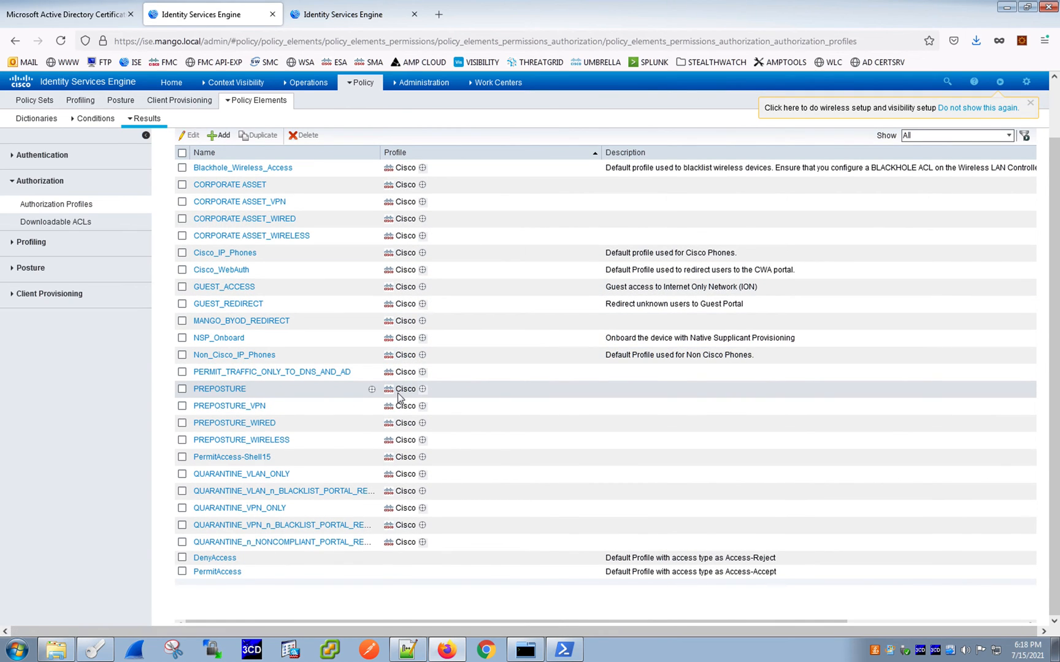
{"action": "left_click", "coordinate": [236, 185]}
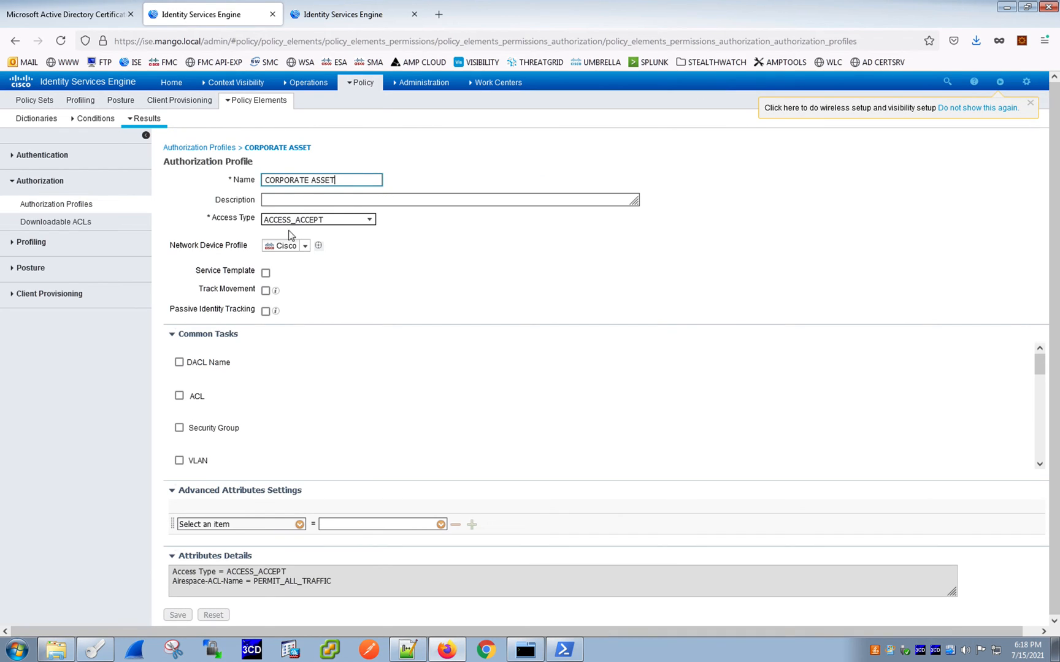
{"action": "scroll", "coordinate": [329, 436], "scroll_direction": "down", "scroll_amount": 3}
{"action": "left_click", "coordinate": [268, 577]}
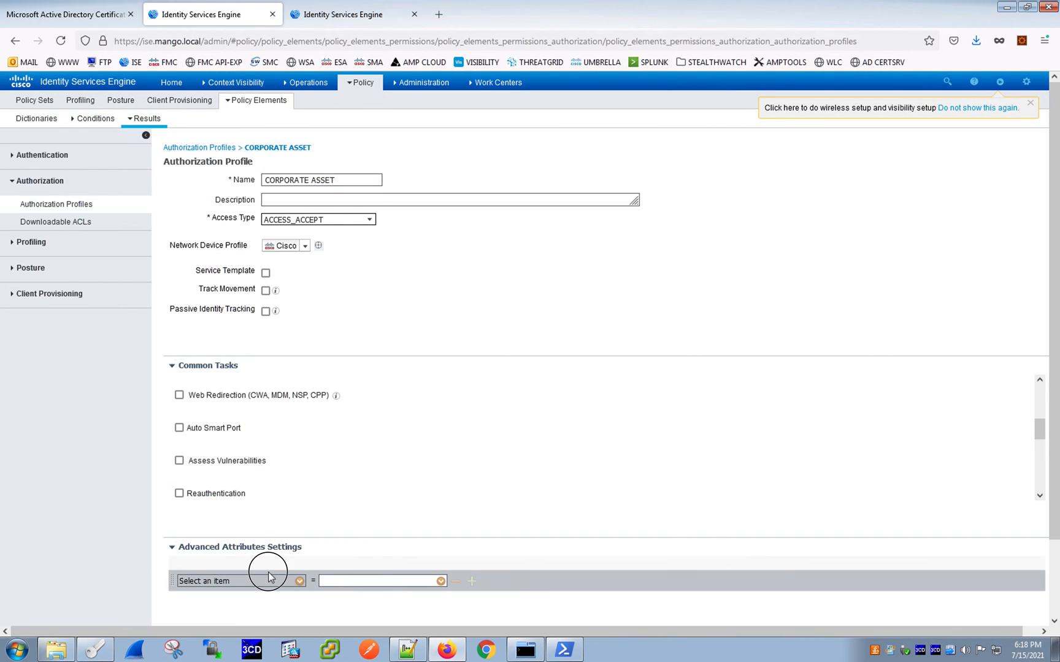
{"action": "scroll", "coordinate": [314, 500], "scroll_direction": "down", "scroll_amount": 5}
{"action": "left_click_drag", "start_coordinate": [359, 588], "coordinate": [162, 568]}
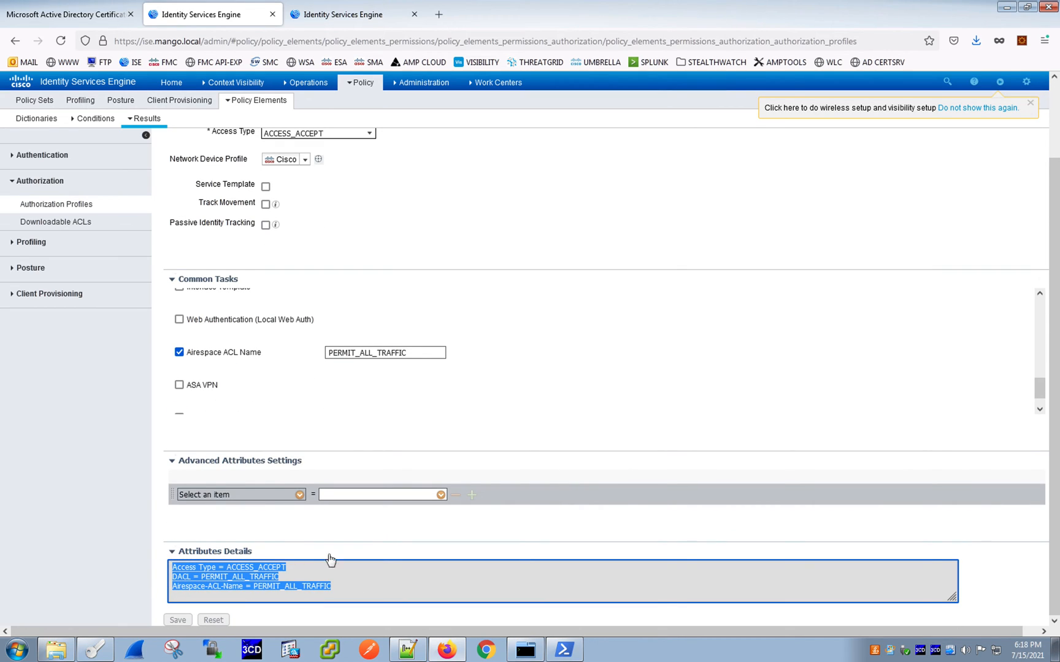
{"action": "scroll", "coordinate": [679, 322], "scroll_direction": "up", "scroll_amount": 5}
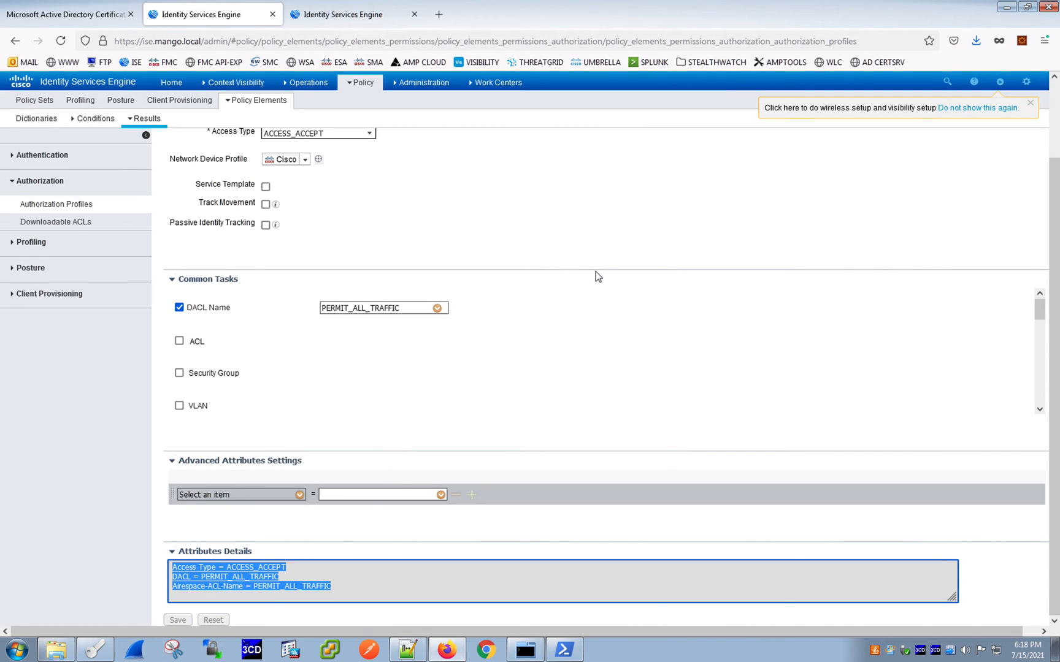
{"action": "scroll", "coordinate": [355, 236], "scroll_direction": "up", "scroll_amount": 3}
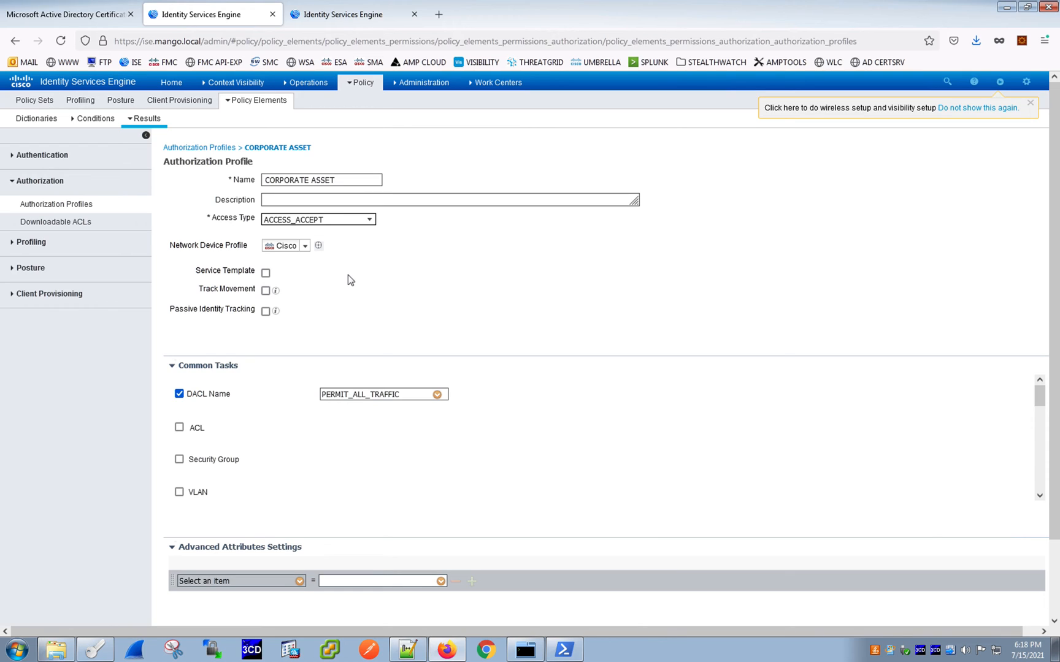
- Open the QUARANTINE_n_NONCOMPLIANT_PORTAL_REDIRECT profile and review its web redirection settings and attribute details
{"action": "left_click", "coordinate": [83, 205]}
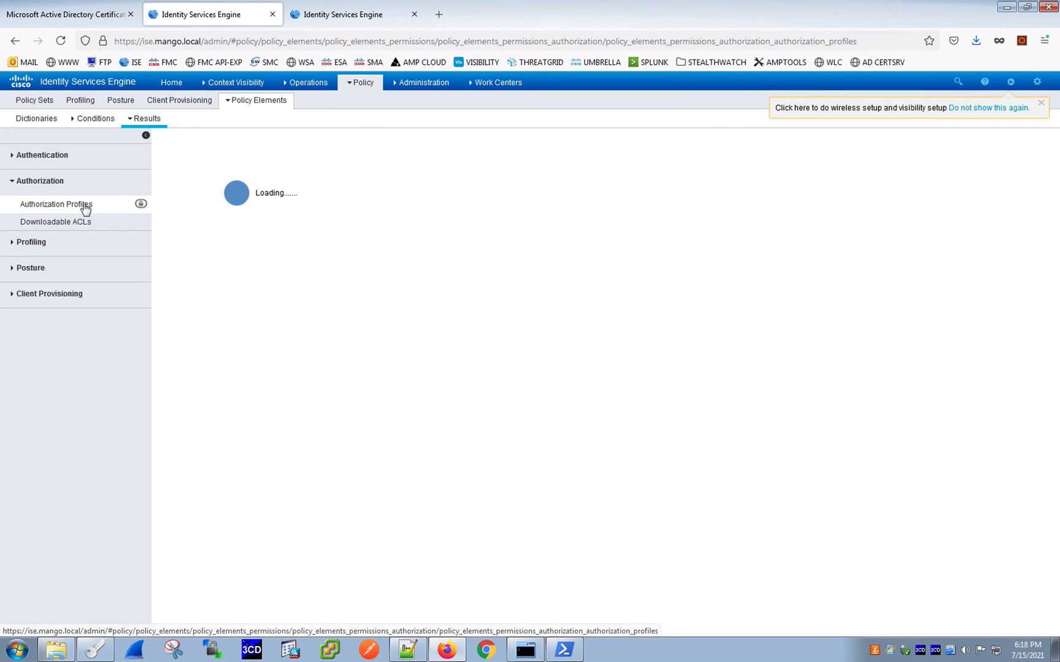
{"action": "scroll", "coordinate": [590, 338], "scroll_direction": "down", "scroll_amount": 2}
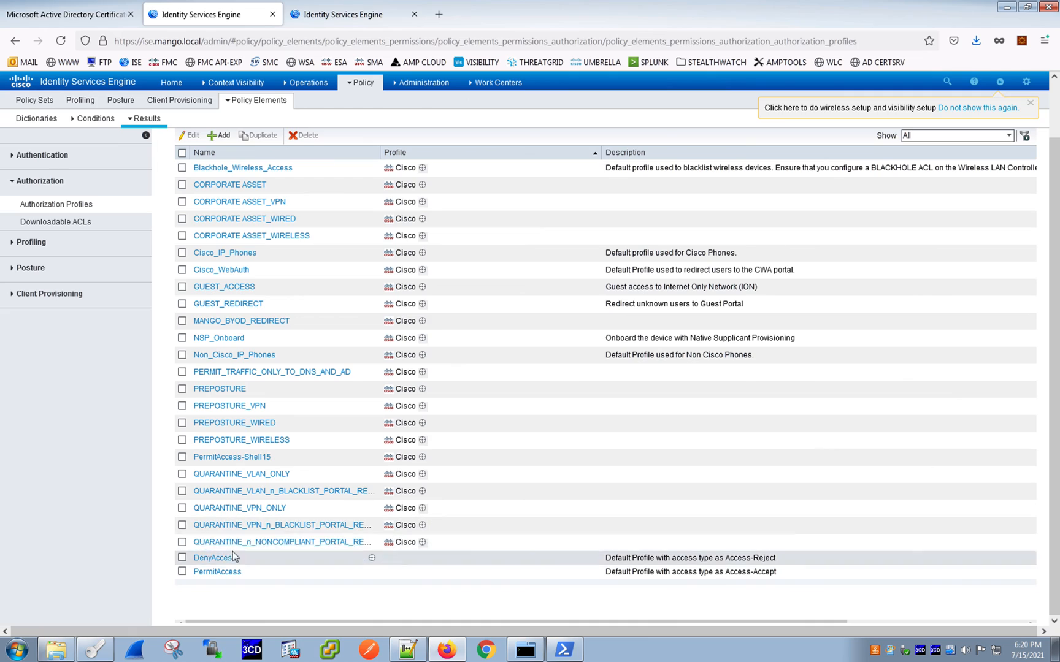
{"action": "left_click", "coordinate": [309, 546]}
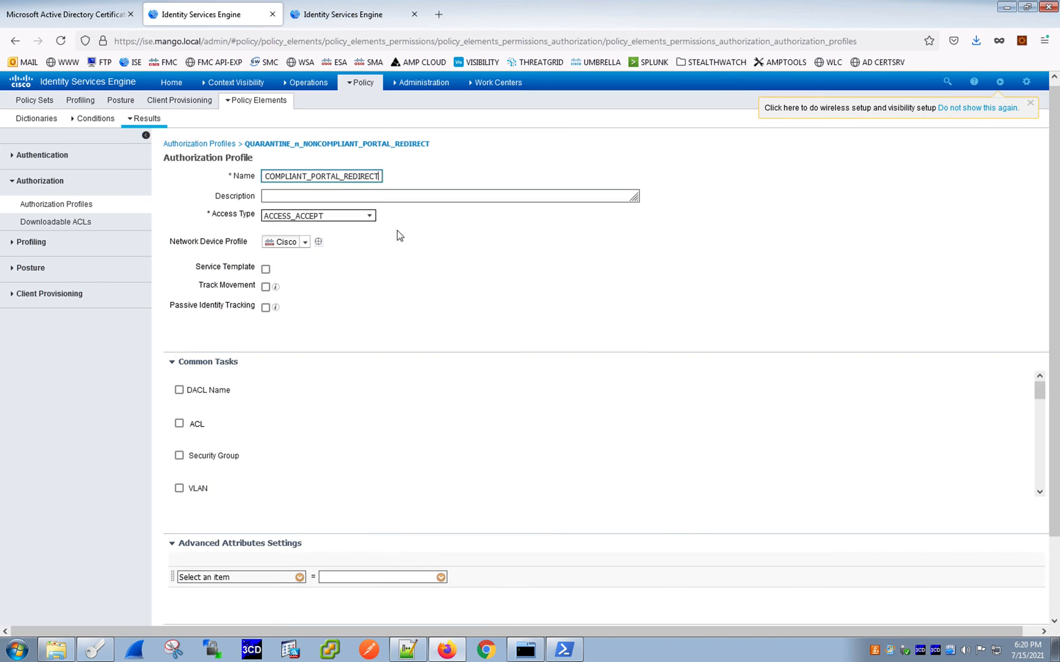
{"action": "scroll", "coordinate": [393, 251], "scroll_direction": "down", "scroll_amount": 3}
{"action": "scroll", "coordinate": [391, 301], "scroll_direction": "down", "scroll_amount": 3}
{"action": "left_click_drag", "start_coordinate": [364, 561], "coordinate": [218, 555]}
{"action": "left_click", "coordinate": [368, 568]}
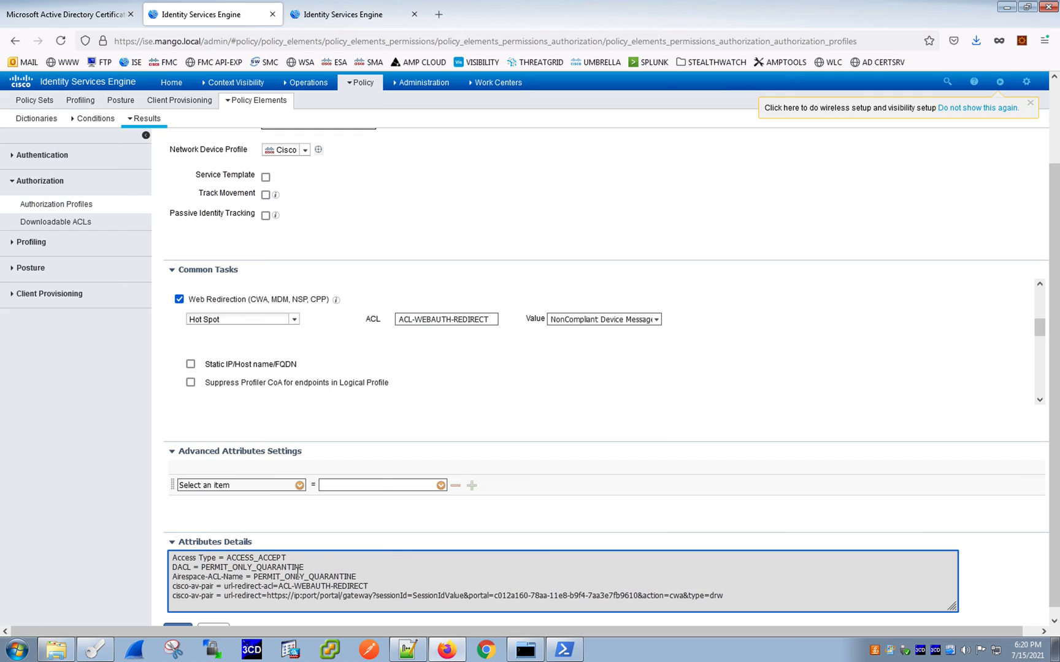
{"action": "left_click_drag", "start_coordinate": [325, 567], "coordinate": [133, 567]}
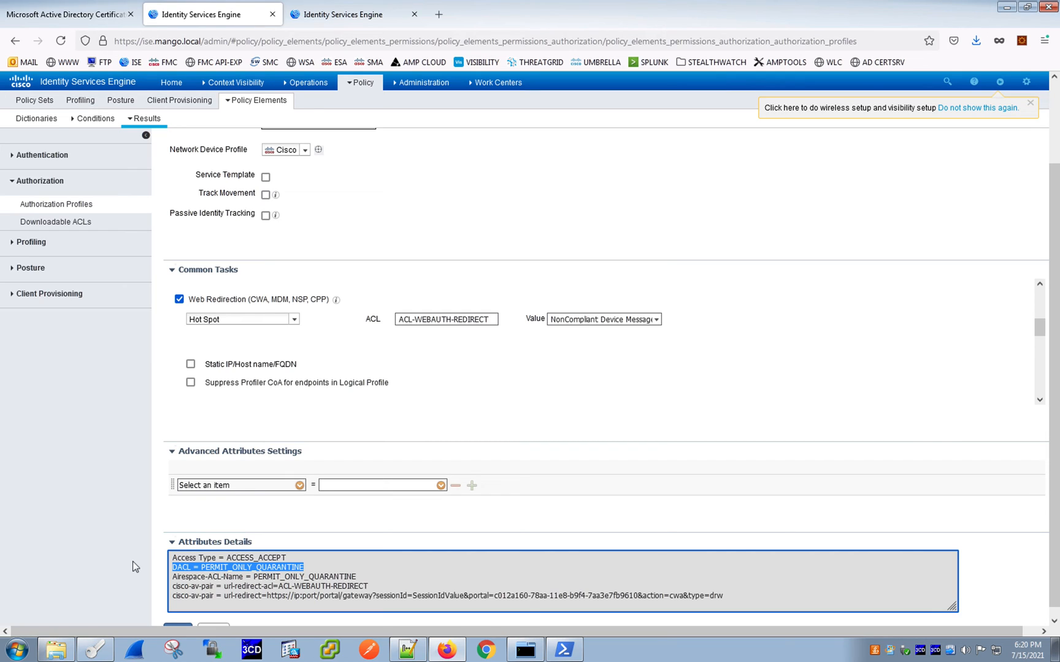
{"action": "left_click_drag", "start_coordinate": [278, 587], "coordinate": [735, 596]}
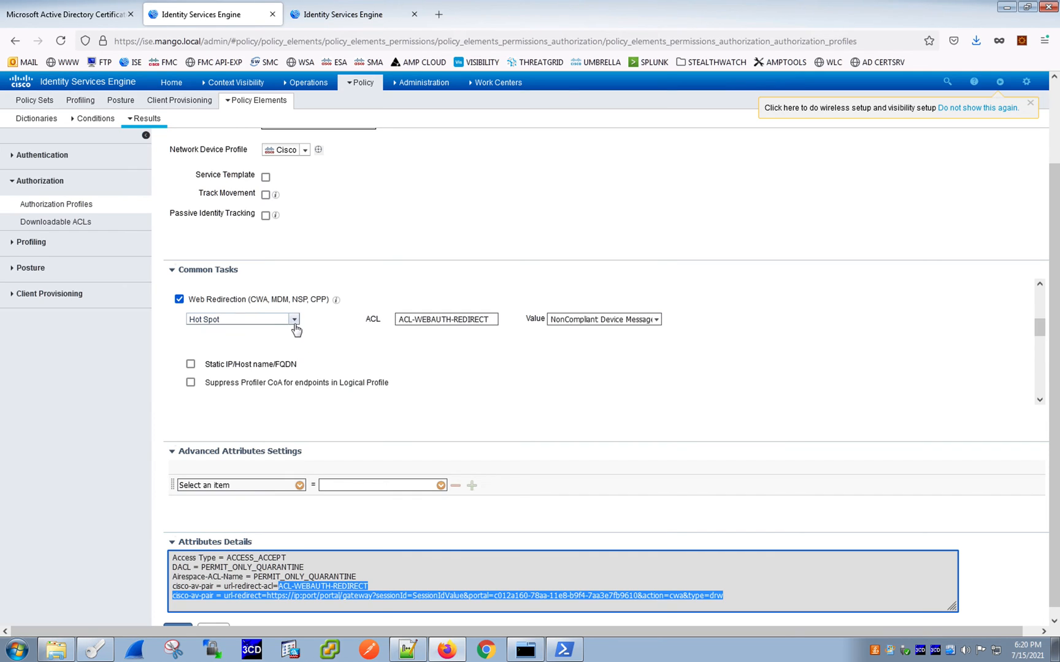
{"action": "scroll", "coordinate": [682, 422], "scroll_direction": "up", "scroll_amount": 3}
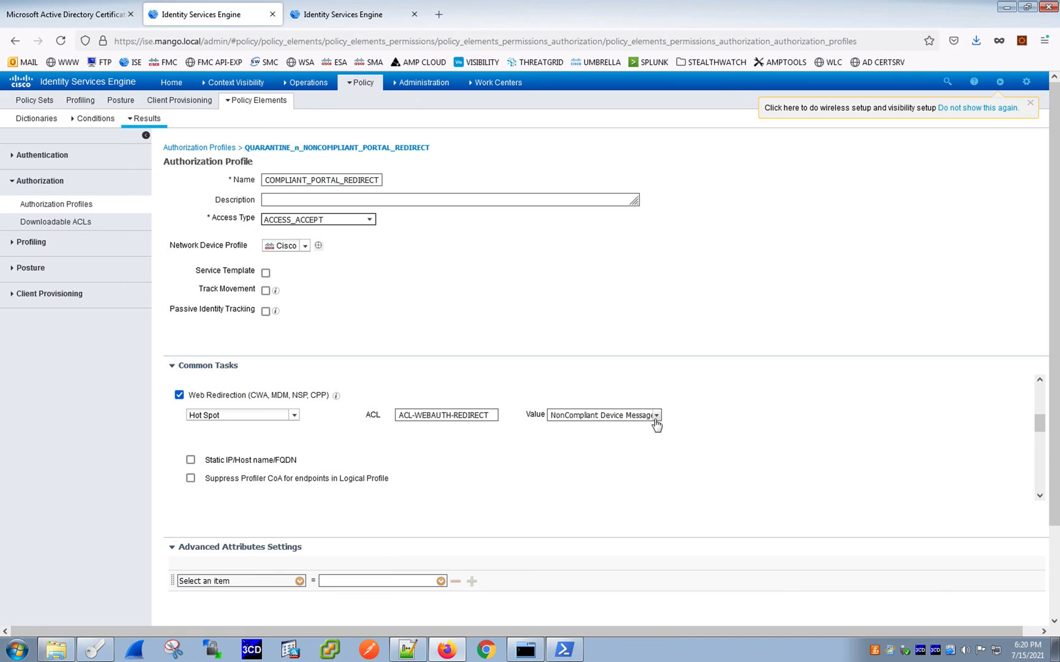
- Open the WIRED OR WIRELESS - EAP-Chaining policy set and expand its Authentication and Authorization Policy sections
{"action": "mouse_move", "coordinate": [358, 89]}
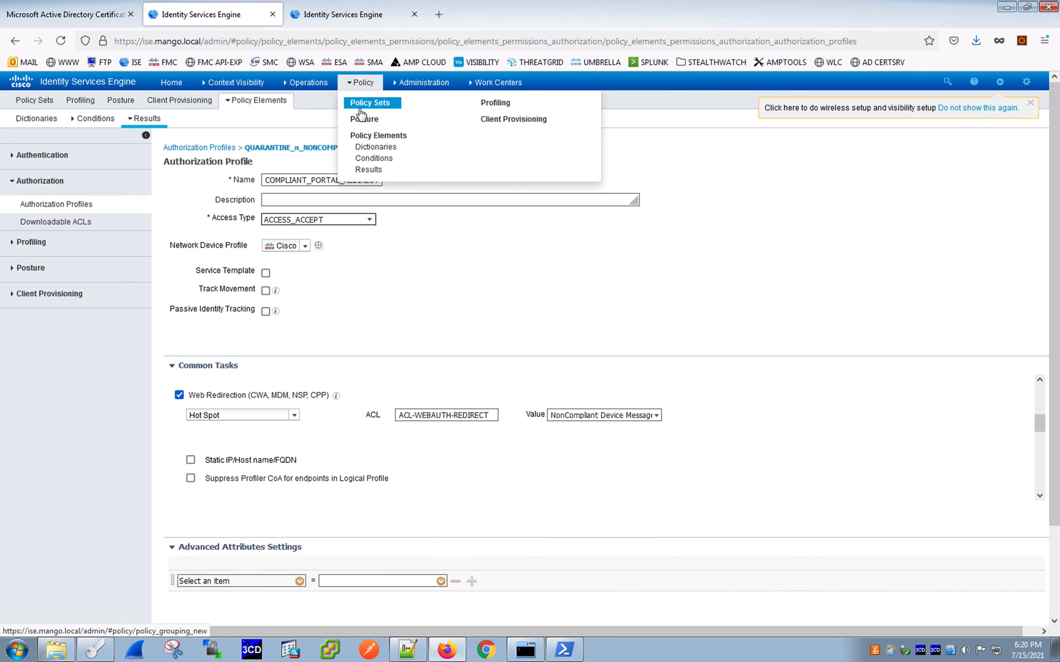
{"action": "left_click", "coordinate": [365, 104]}
{"action": "left_click", "coordinate": [702, 168]}
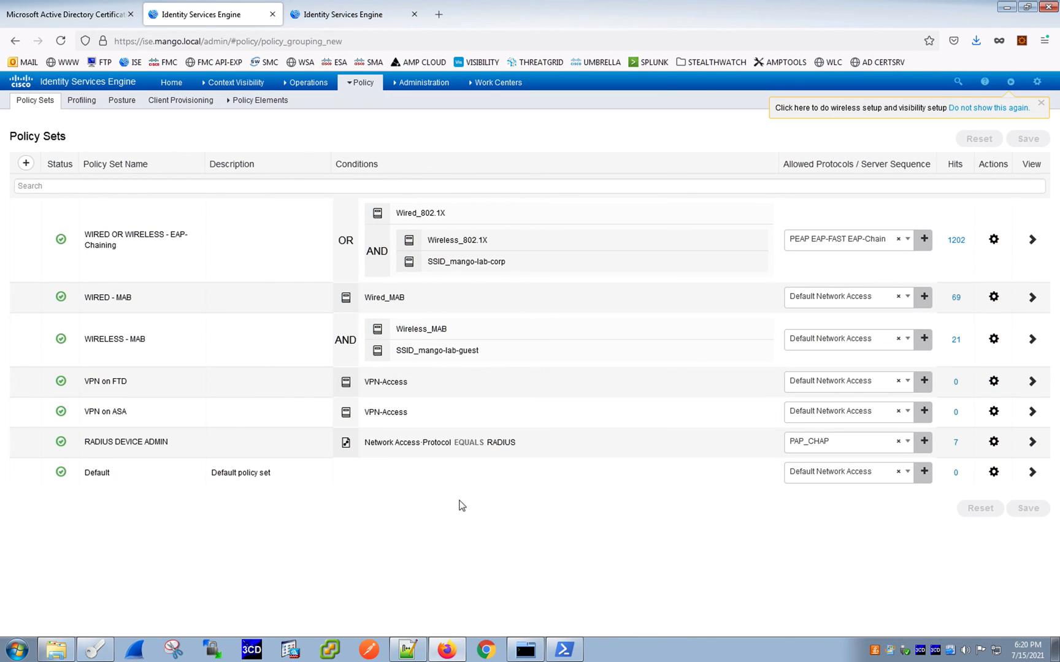
{"action": "left_click", "coordinate": [1031, 239]}
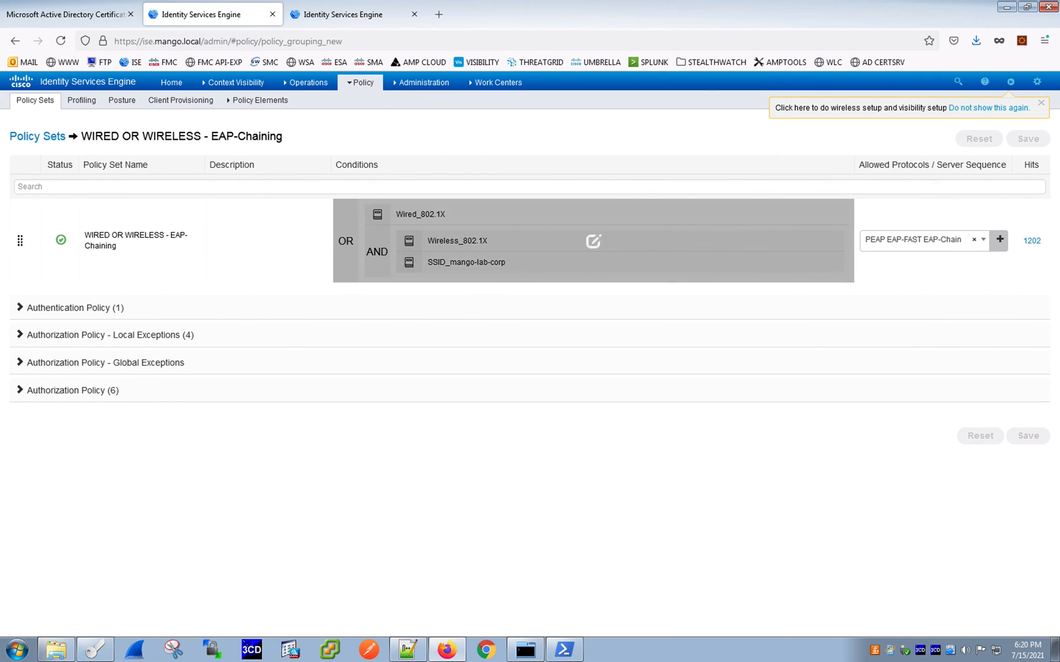
{"action": "left_click", "coordinate": [19, 307]}
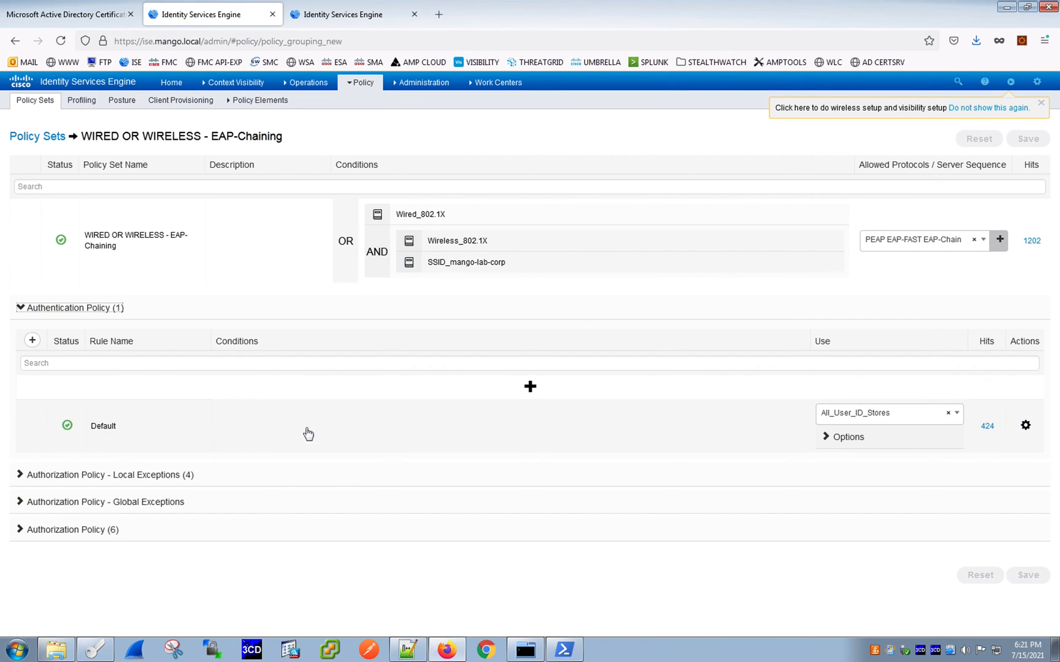
{"action": "left_click", "coordinate": [20, 529]}
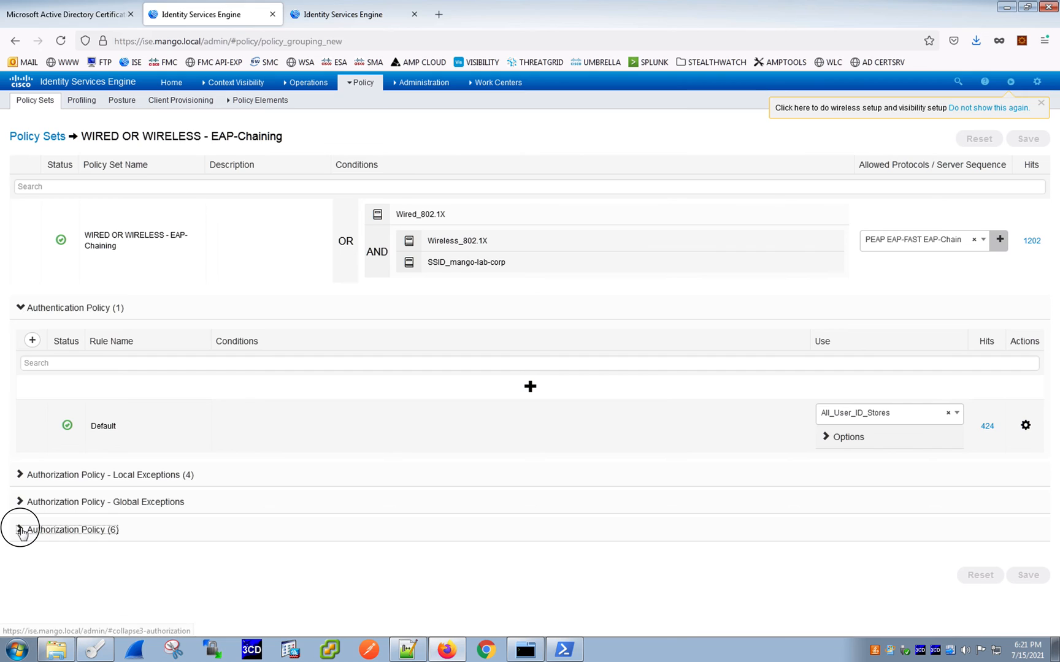
{"action": "scroll", "coordinate": [312, 408], "scroll_direction": "down", "scroll_amount": 5}
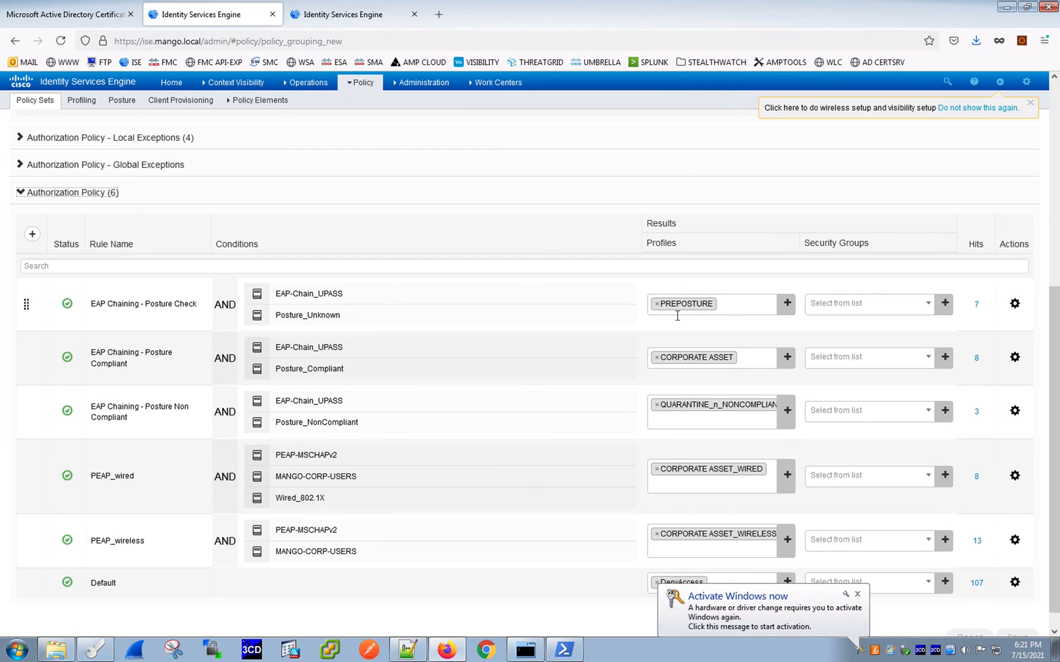
{"action": "left_click", "coordinate": [857, 594]}
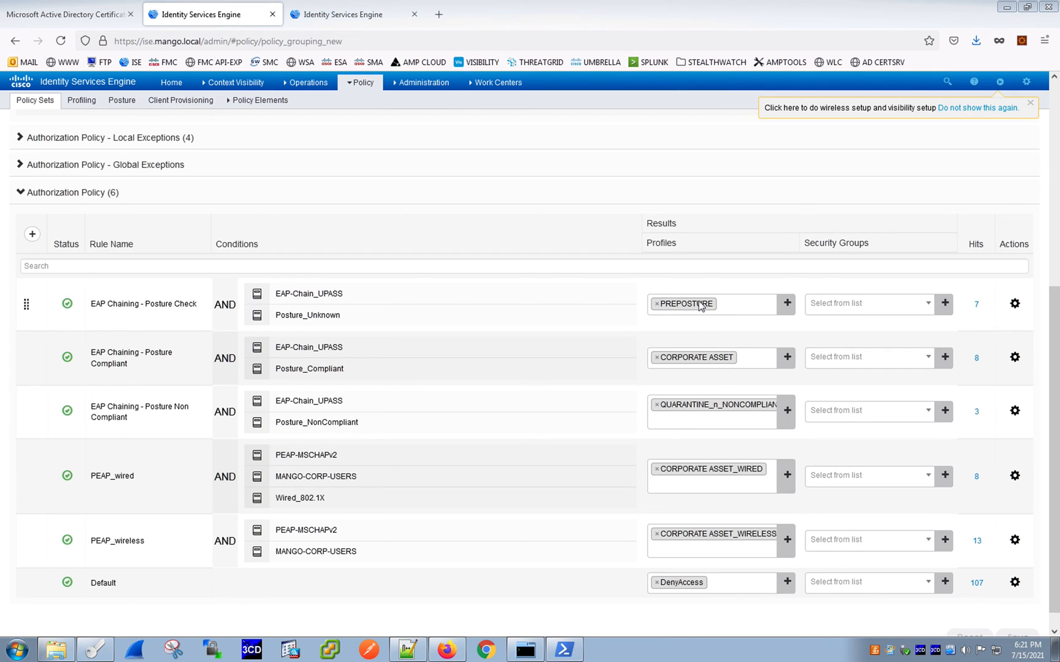
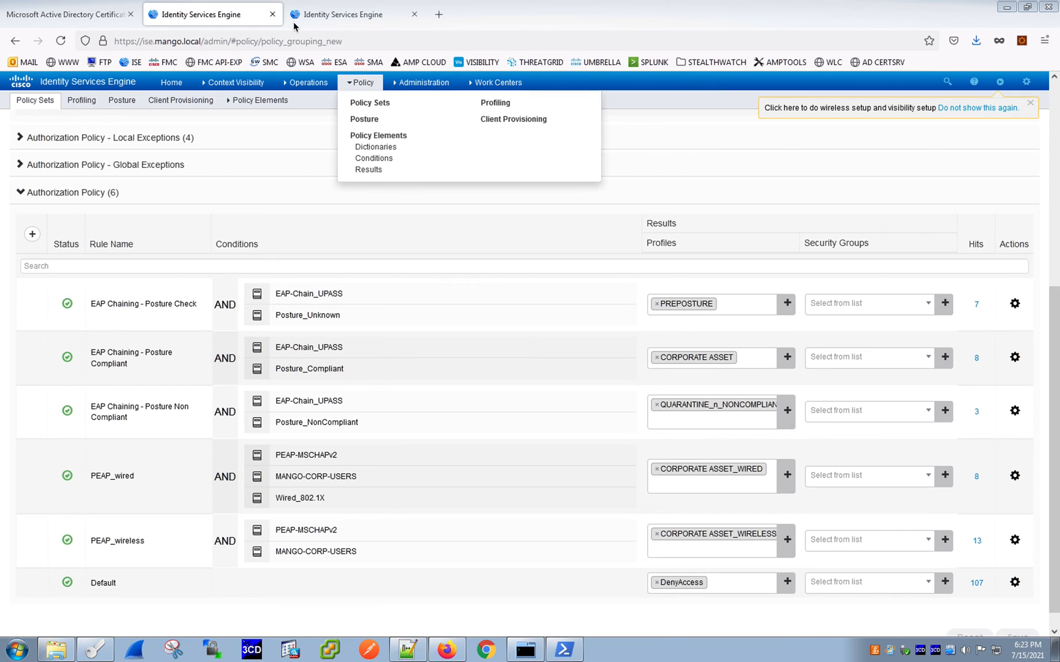
- Switch to the wired laptop's web console and sign in to Windows with the account password
{"action": "left_click", "coordinate": [331, 17]}
{"action": "left_click", "coordinate": [38, 234]}
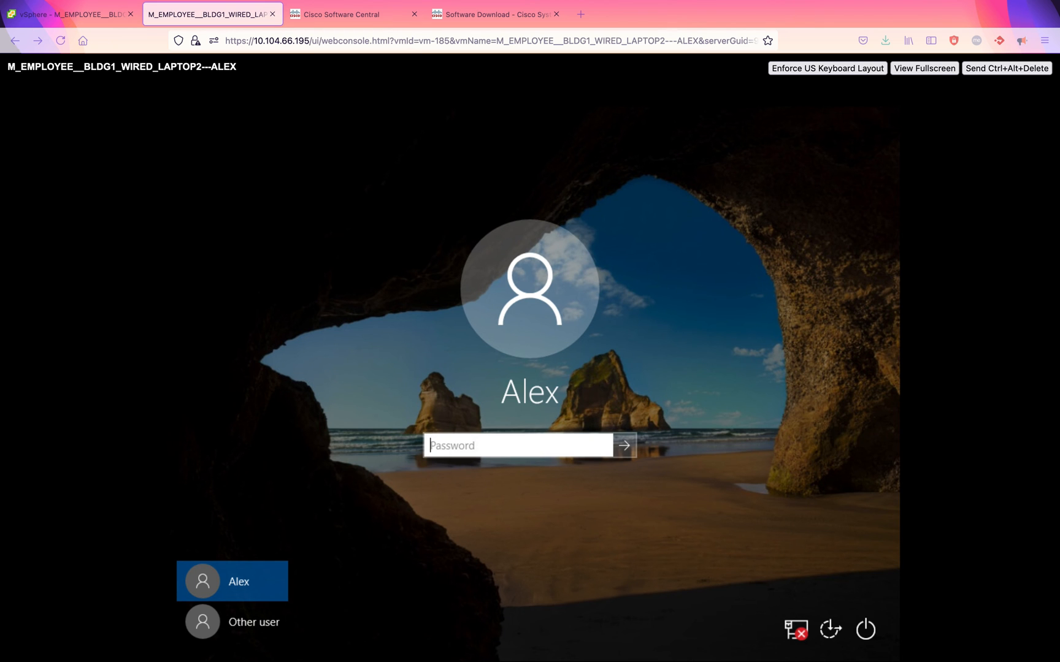
{"action": "left_click", "coordinate": [538, 452]}
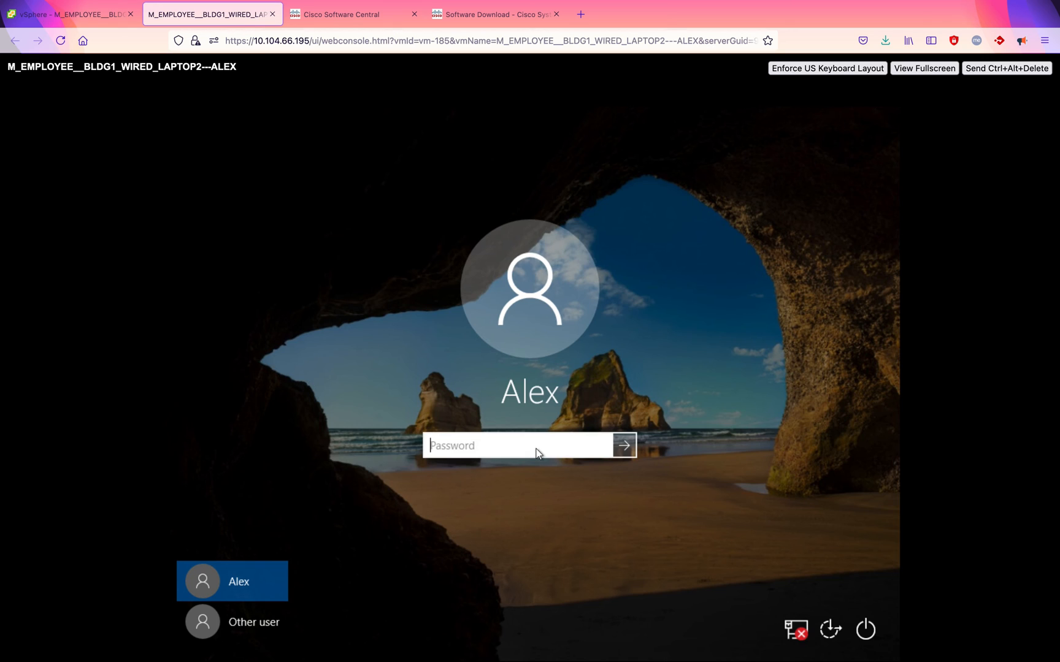
{"action": "type", "text": "•••••••••"}
{"action": "left_click", "coordinate": [601, 446]}
{"action": "left_click", "coordinate": [624, 446]}
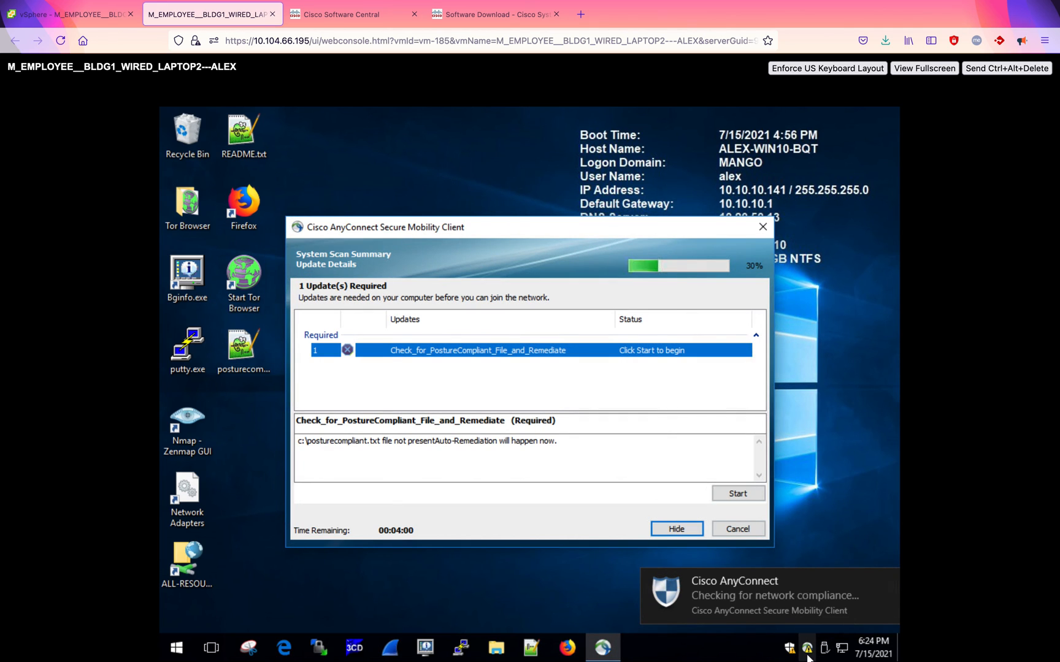
- Open the AnyConnect client window and arrange it beside the System Scan update details dialog
{"action": "mouse_move", "coordinate": [808, 650]}
{"action": "left_click", "coordinate": [612, 650]}
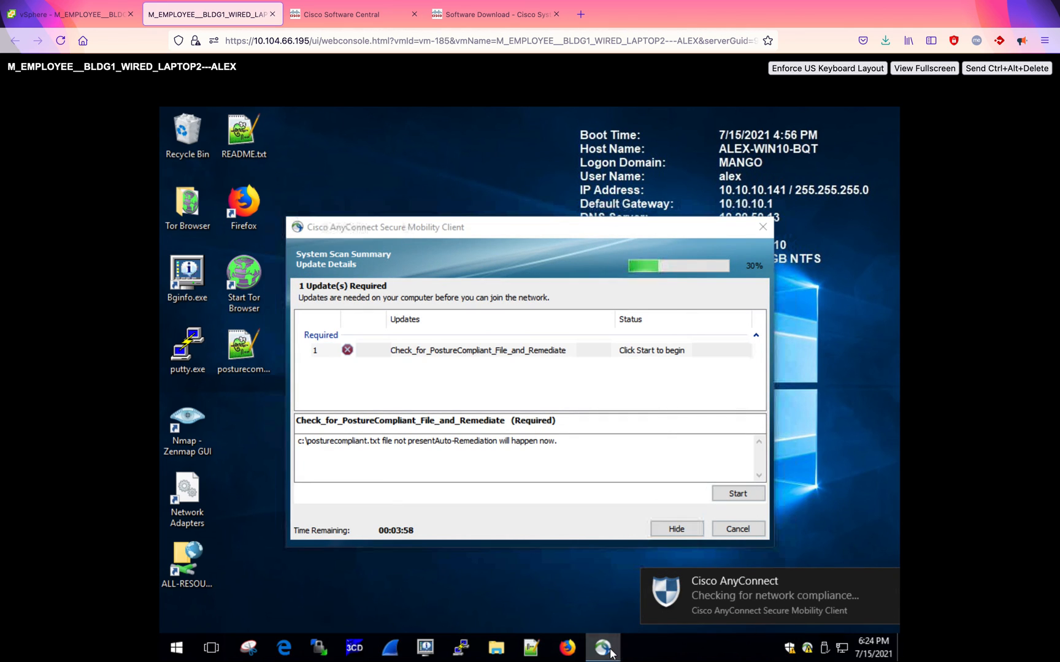
{"action": "left_click", "coordinate": [807, 648]}
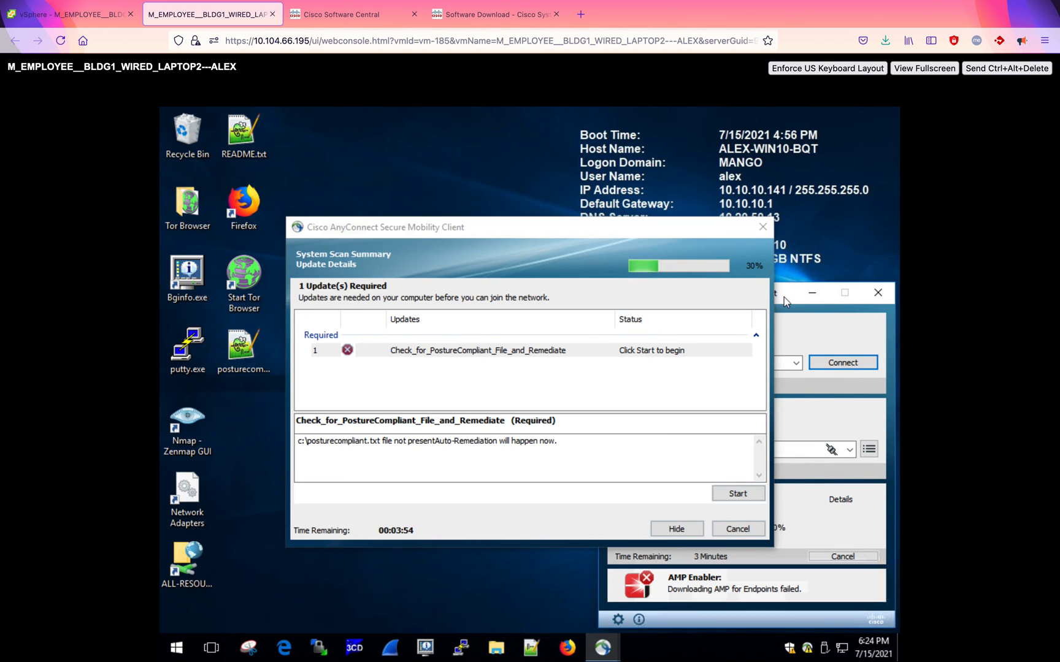
{"action": "left_click_drag", "start_coordinate": [797, 296], "coordinate": [759, 106]}
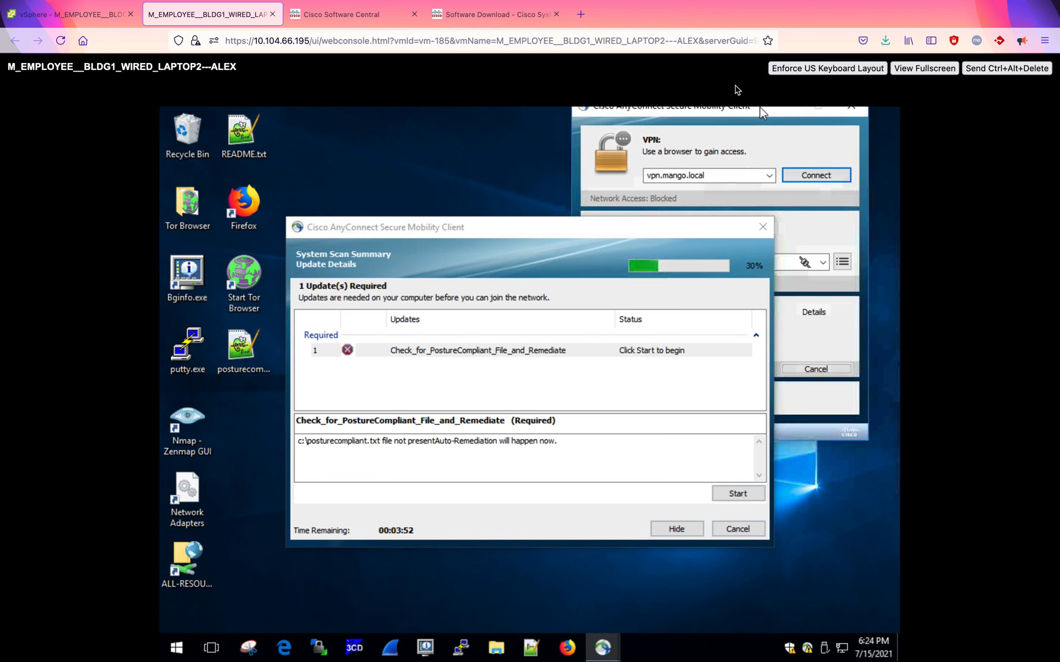
{"action": "left_click_drag", "start_coordinate": [566, 226], "coordinate": [418, 197]}
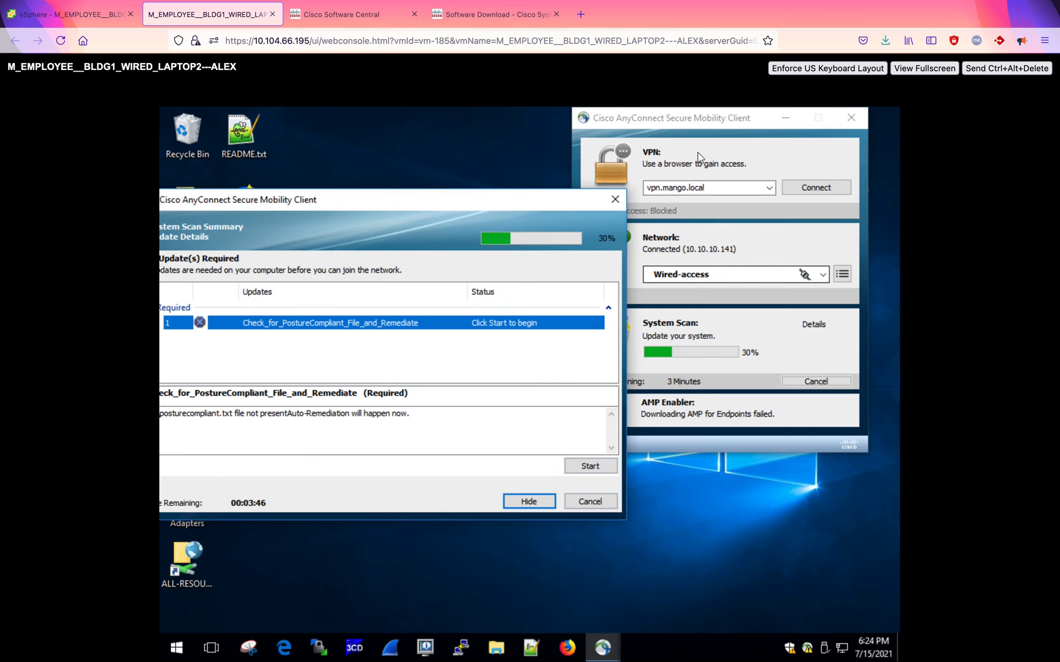
{"action": "left_click_drag", "start_coordinate": [589, 116], "coordinate": [684, 115]}
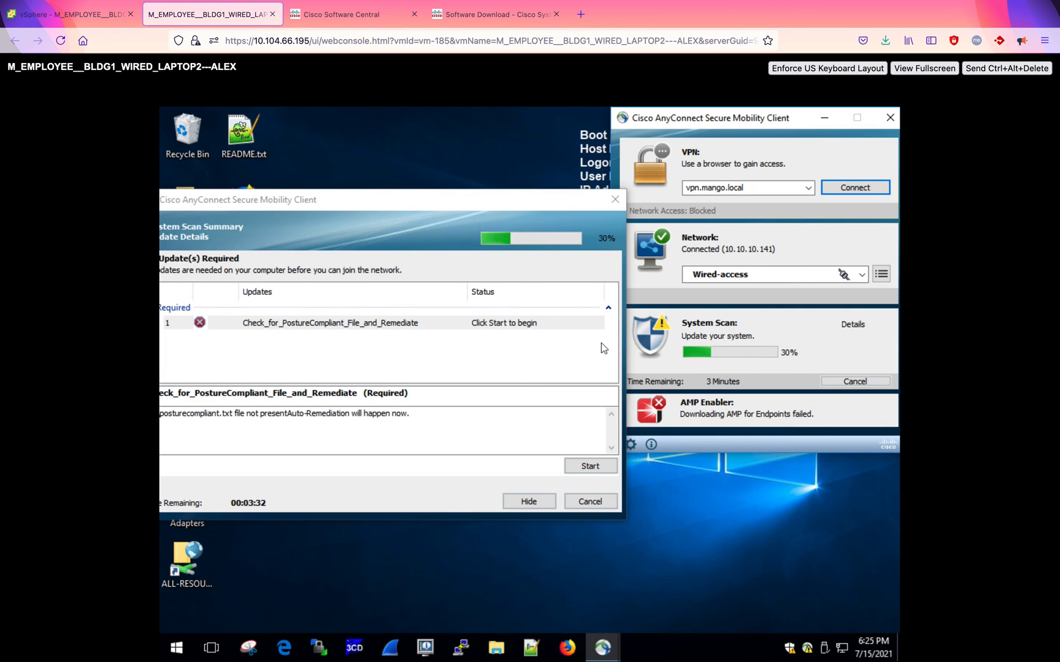
{"action": "left_click_drag", "start_coordinate": [316, 200], "coordinate": [455, 201]}
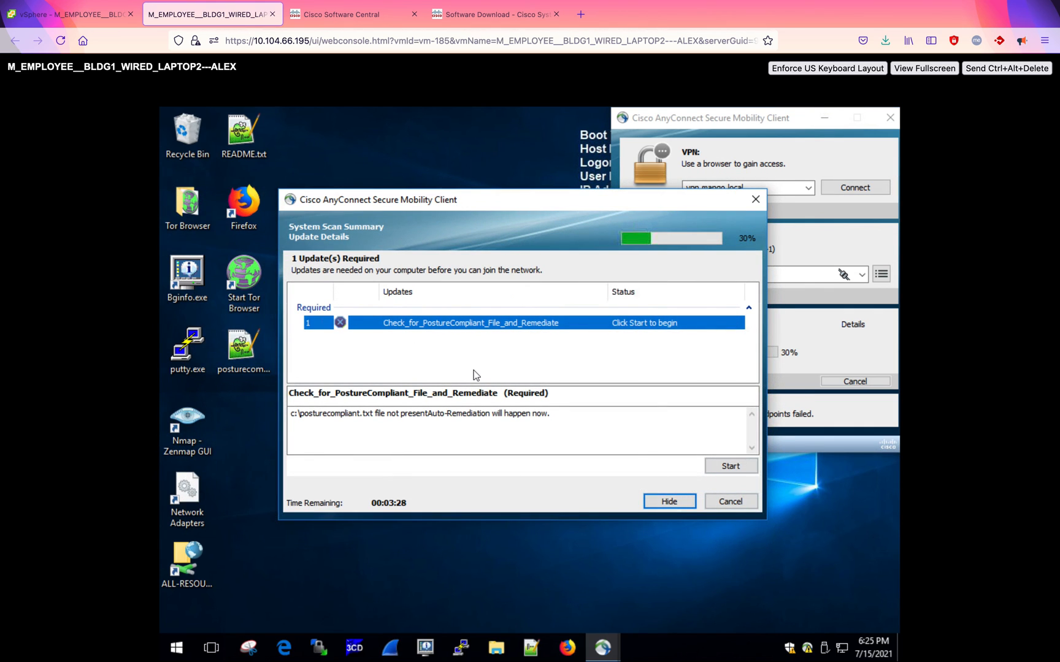
- Start the Check_for_PostureCompliant_File_and_Remediate remediation and save posturecompliant.txt to the Desktop, replacing the existing file
{"action": "left_click", "coordinate": [736, 464]}
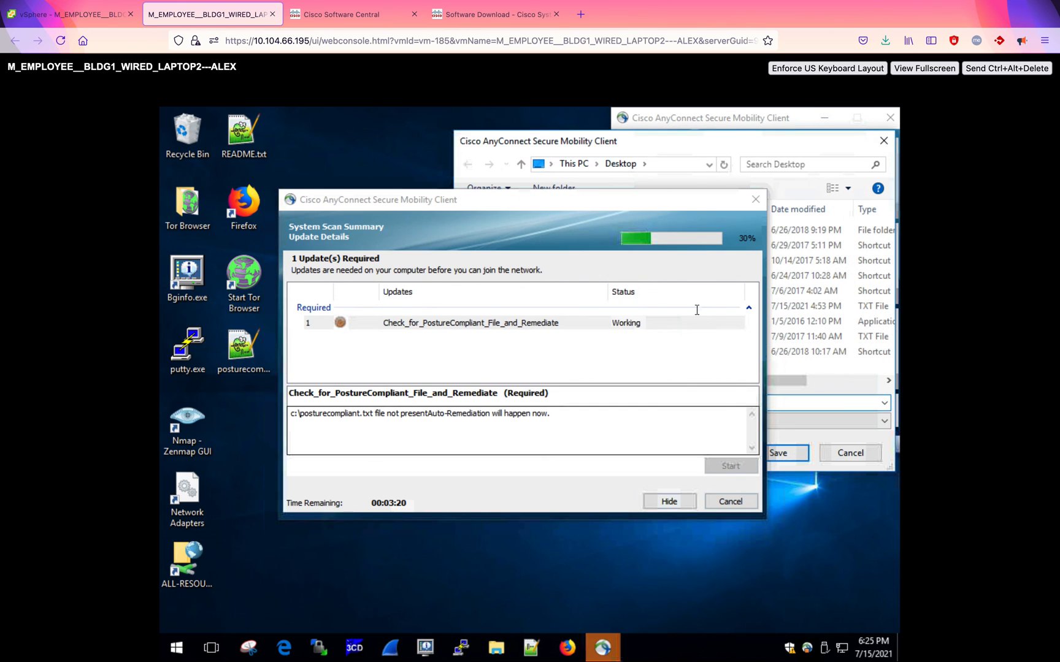
{"action": "left_click", "coordinate": [551, 322]}
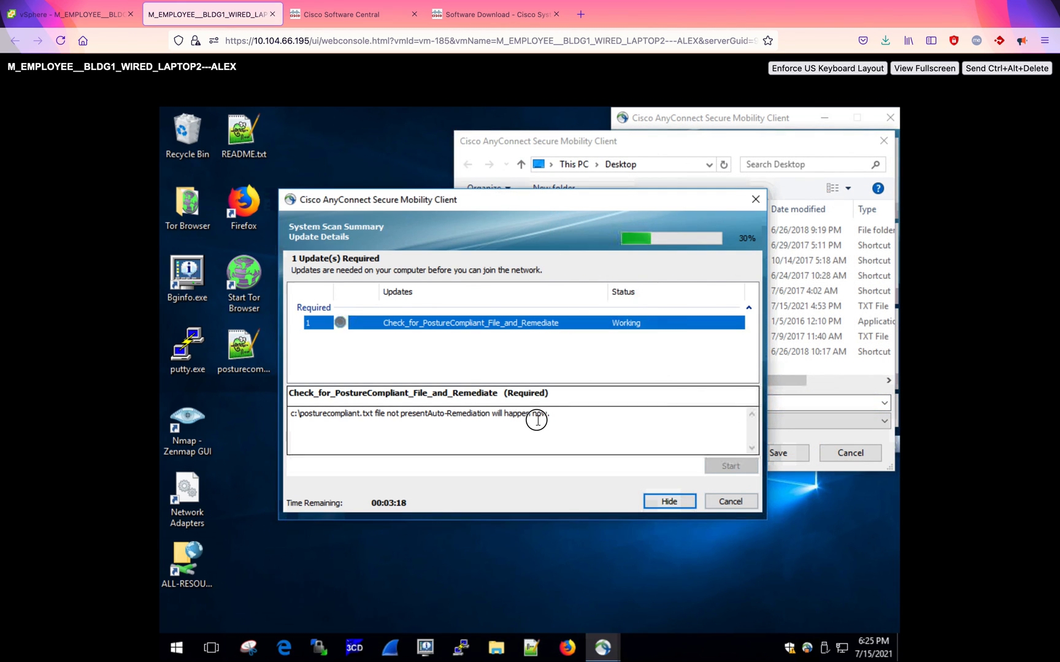
{"action": "left_click_drag", "start_coordinate": [527, 206], "coordinate": [513, 389]}
{"action": "left_click", "coordinate": [660, 147]}
{"action": "left_click_drag", "start_coordinate": [660, 147], "coordinate": [587, 124]}
{"action": "left_click_drag", "start_coordinate": [524, 387], "coordinate": [521, 480]}
{"action": "left_click", "coordinate": [707, 430]}
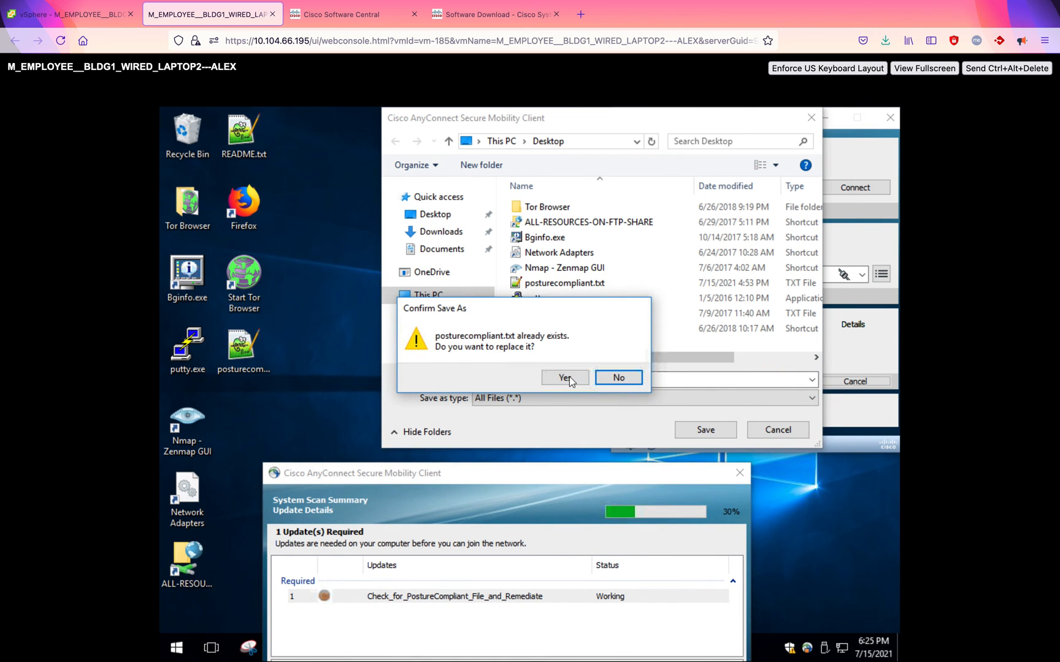
{"action": "left_click", "coordinate": [565, 378]}
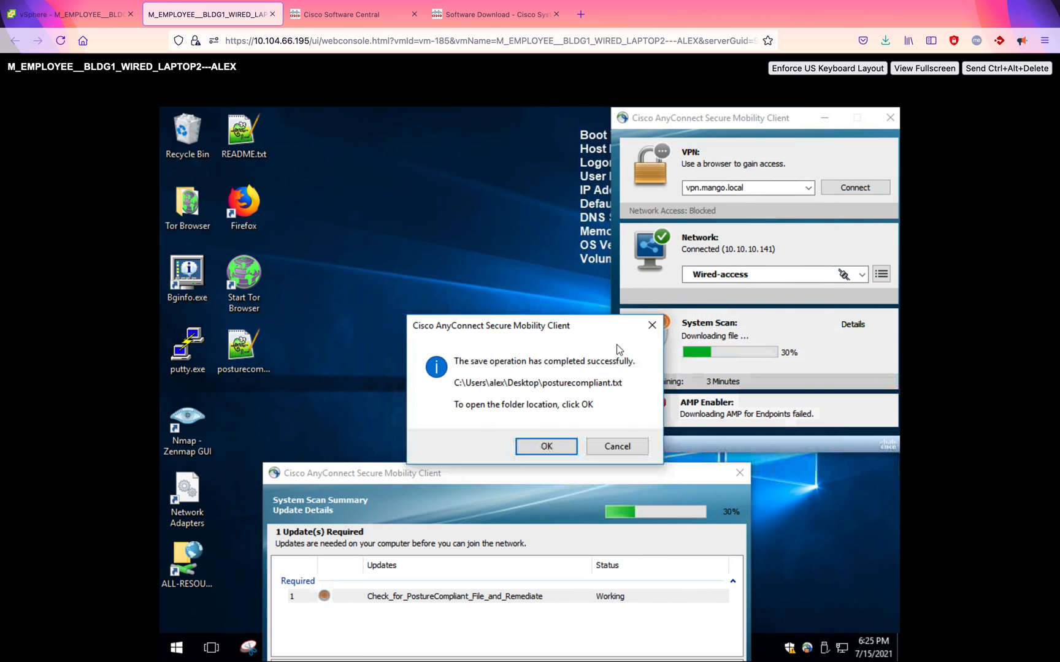
{"action": "left_click", "coordinate": [547, 446]}
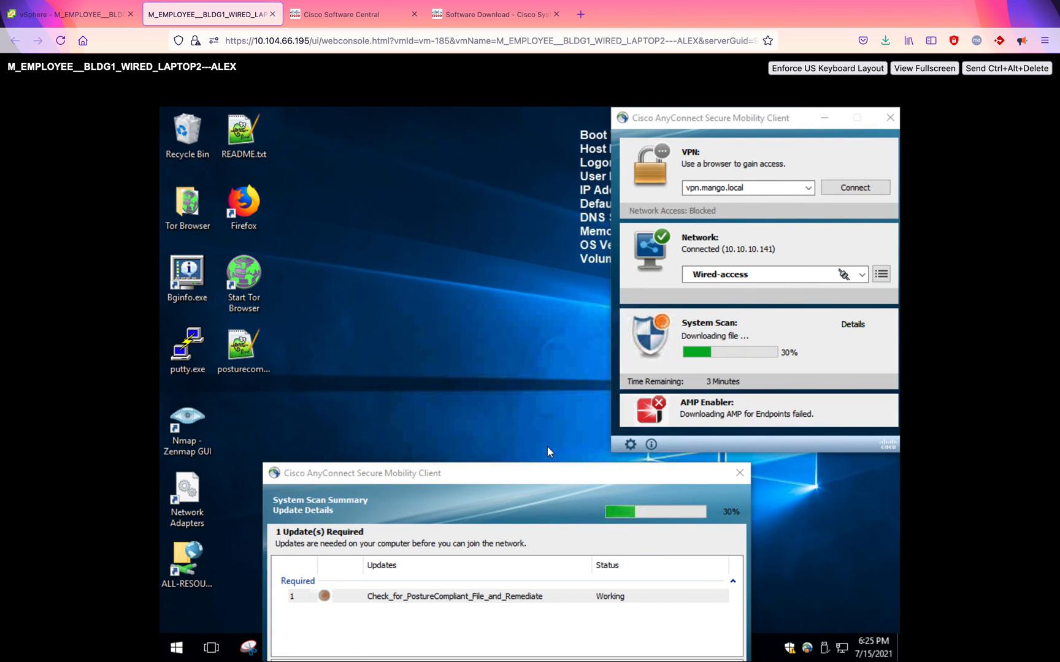
- Copy posturecompliant.txt from the Desktop and paste it into the root of Local Disk (C:)
{"action": "left_click", "coordinate": [526, 475]}
{"action": "left_click_drag", "start_coordinate": [526, 475], "coordinate": [657, 250]}
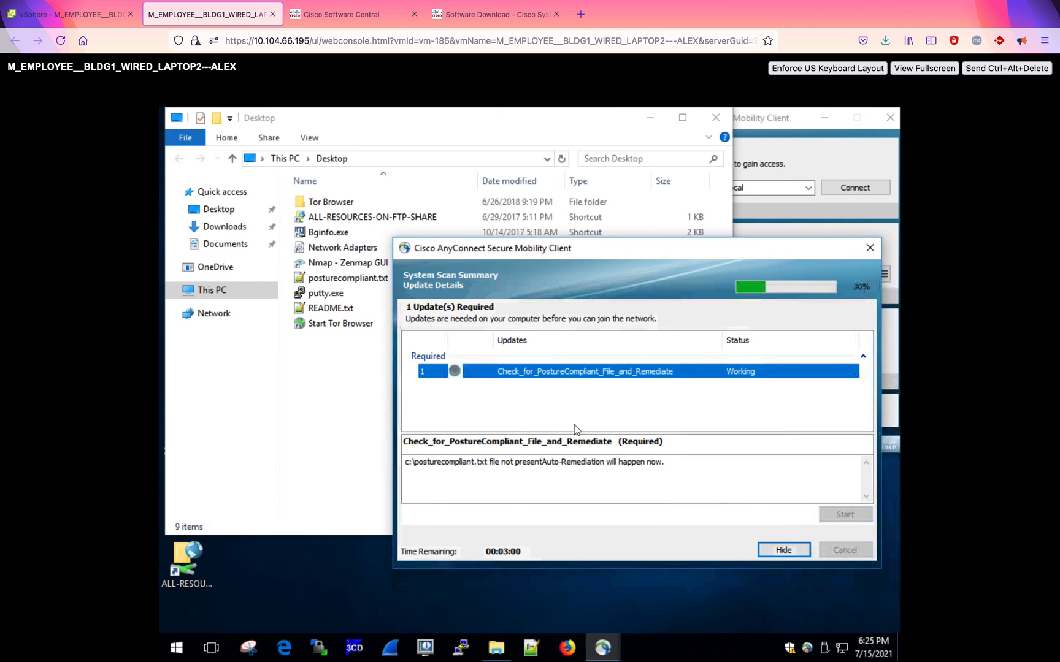
{"action": "left_click", "coordinate": [346, 279]}
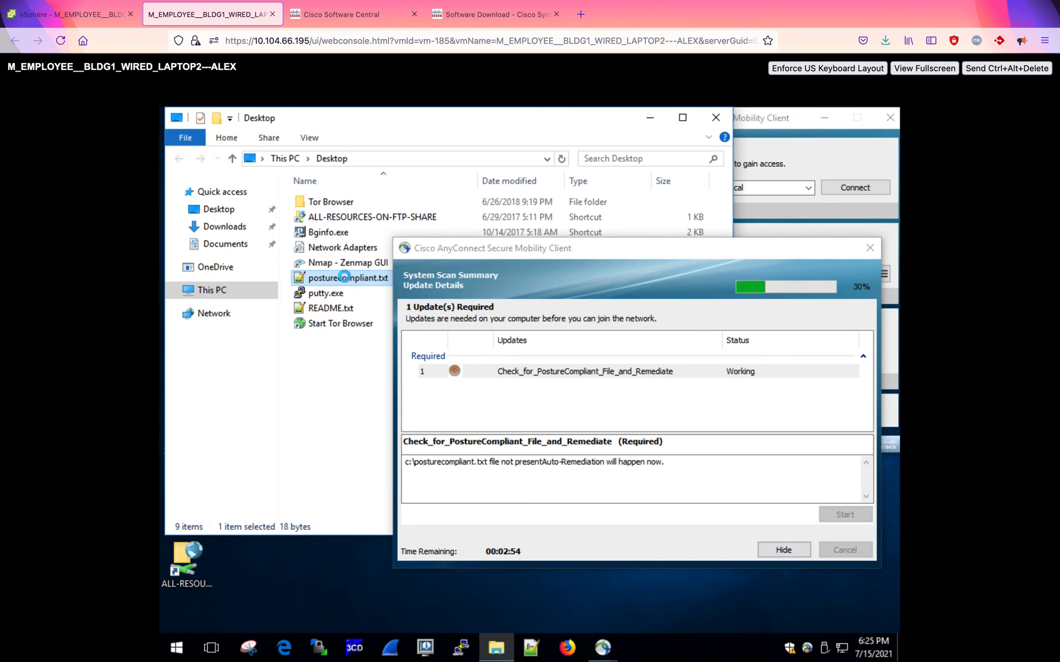
{"action": "right_click", "coordinate": [344, 277]}
{"action": "left_click", "coordinate": [385, 479]}
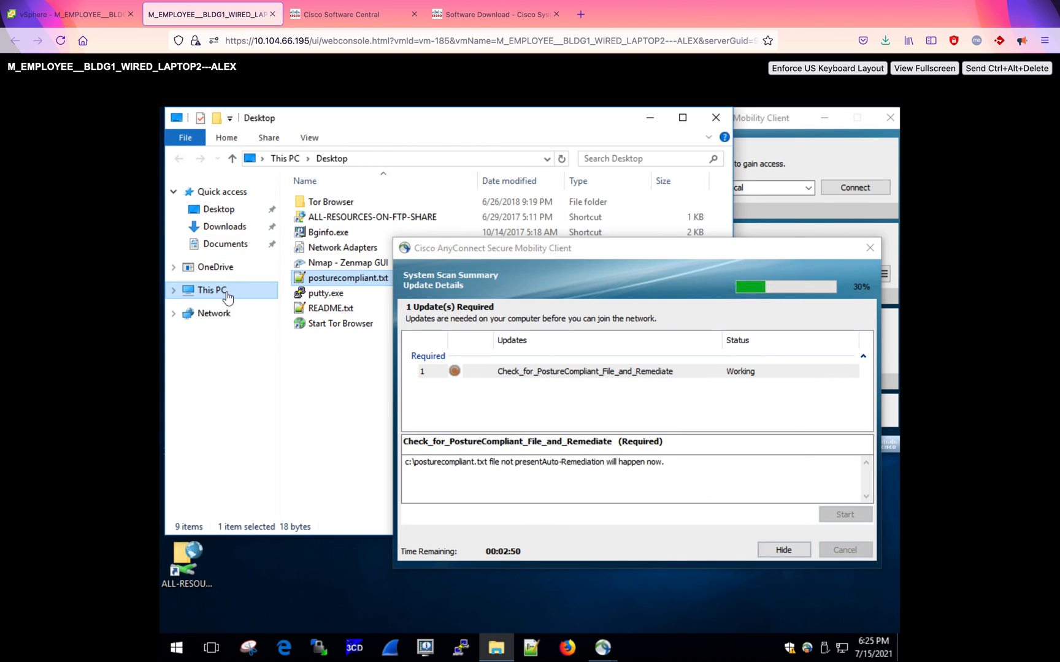
{"action": "left_click", "coordinate": [226, 293]}
{"action": "double_click", "coordinate": [334, 337]}
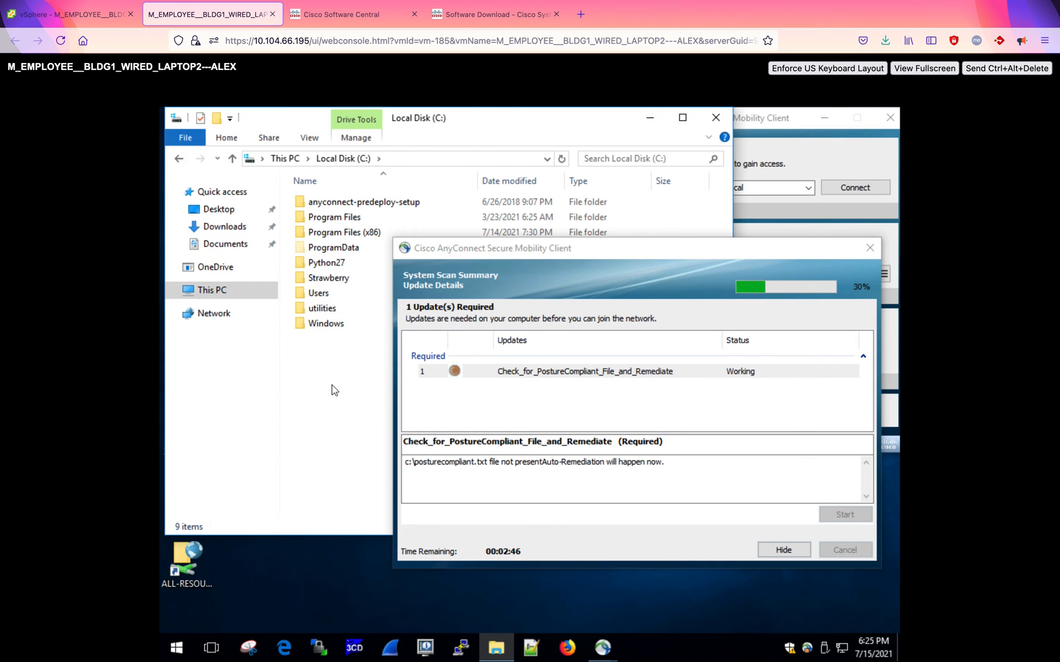
{"action": "key", "text": "ctrl+v"}
{"action": "left_click", "coordinate": [362, 285]}
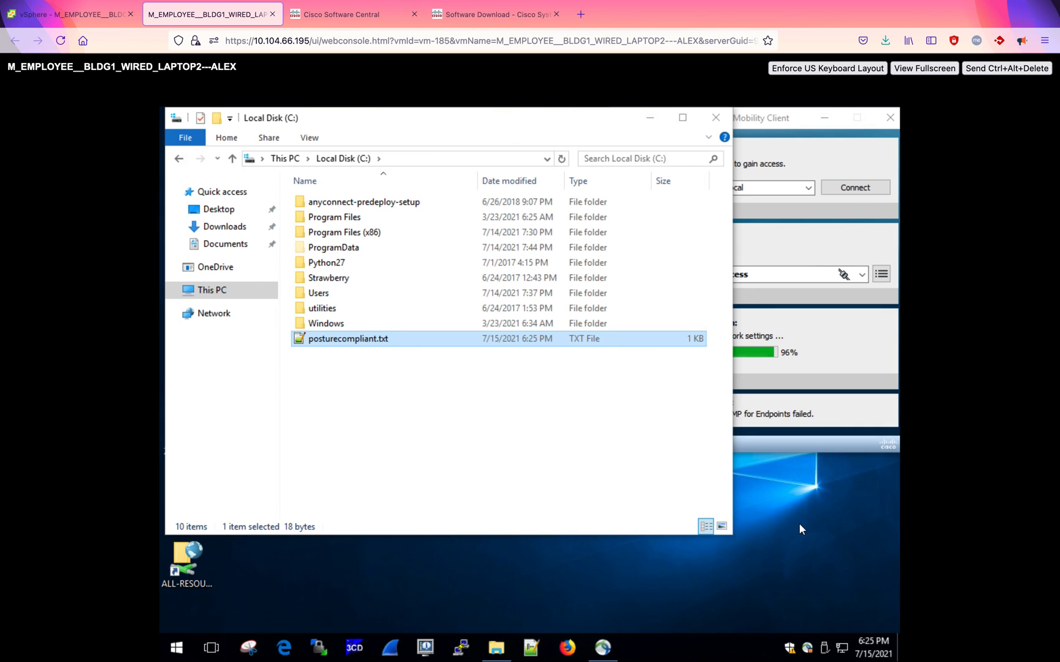
- Check the AnyConnect system scan status, then return to the ISE RADIUS Live Logs and refresh them
{"action": "left_click", "coordinate": [602, 647]}
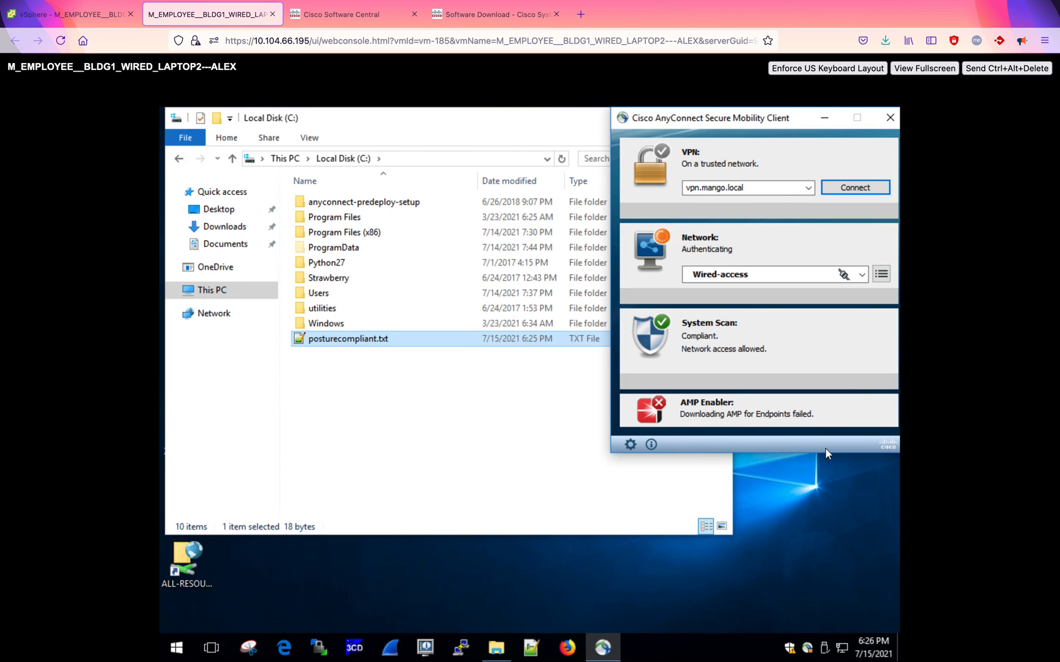
{"action": "key", "text": "ctrl+Up"}
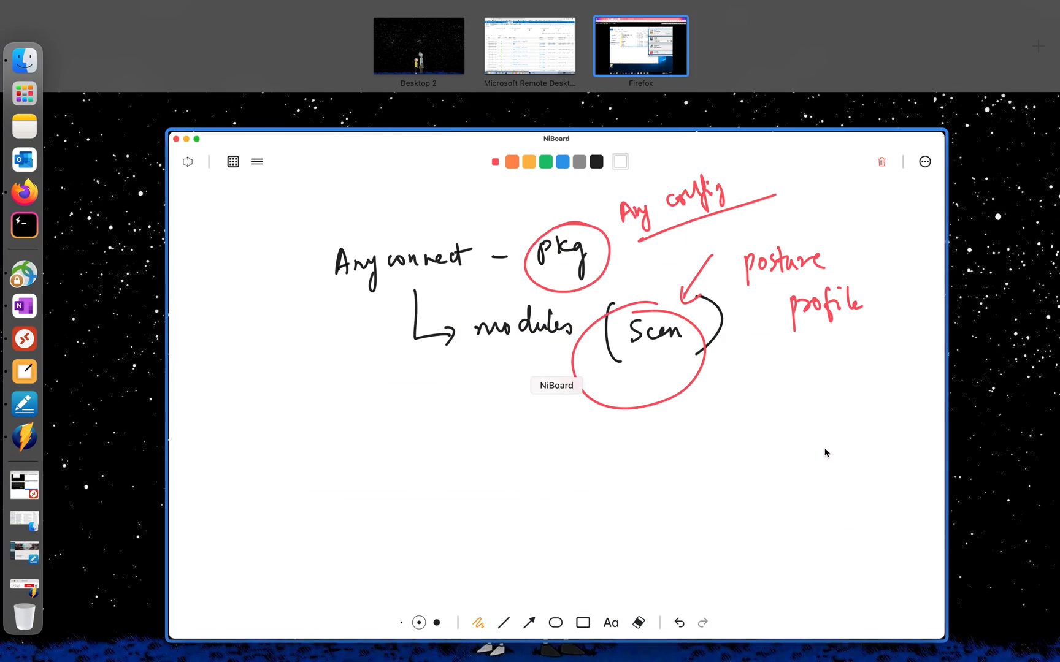
{"action": "left_click", "coordinate": [530, 33]}
{"action": "key", "text": "ctrl+Up"}
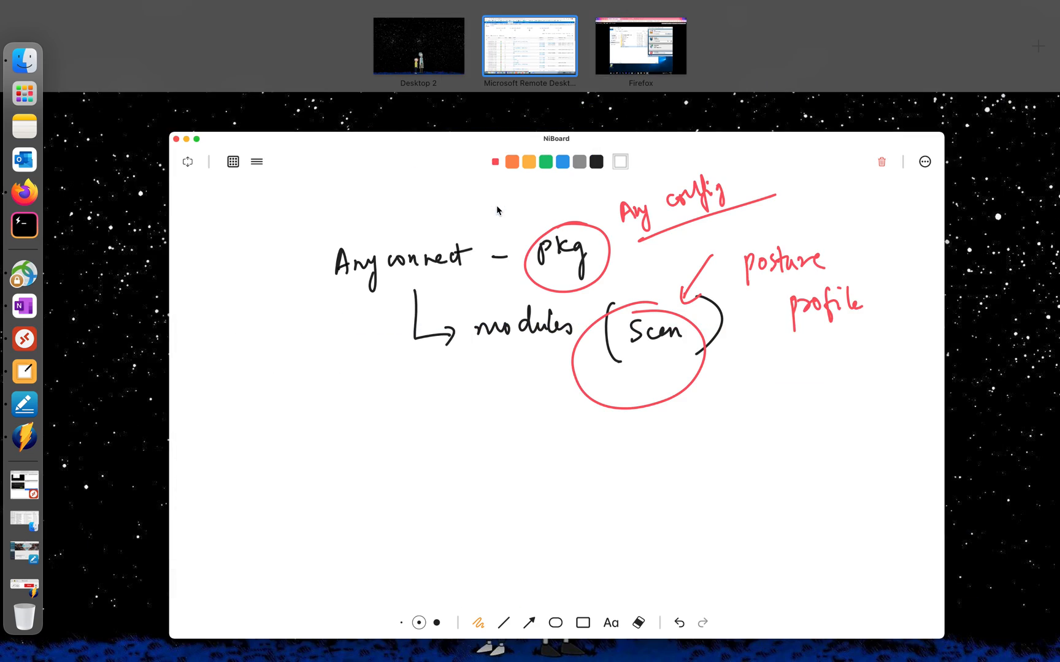
{"action": "left_click", "coordinate": [530, 44]}
{"action": "left_click", "coordinate": [37, 238]}
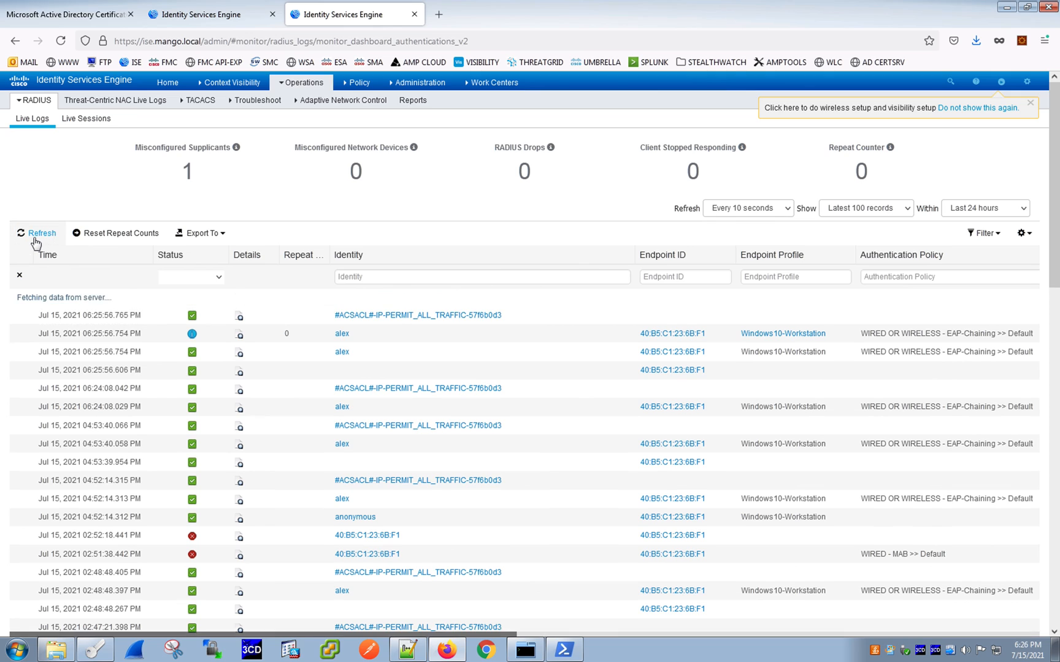
{"action": "left_click", "coordinate": [47, 238]}
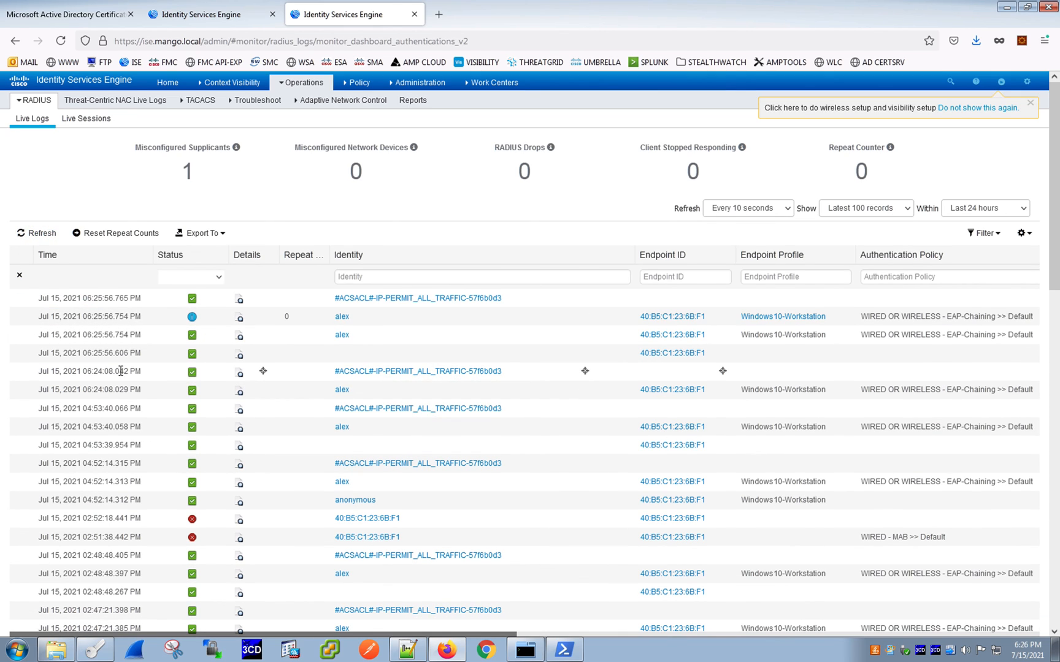
- Review the live log entries' authorization policies, authorization profiles and posture status for the endpoint
{"action": "left_click_drag", "start_coordinate": [104, 372], "coordinate": [47, 372]}
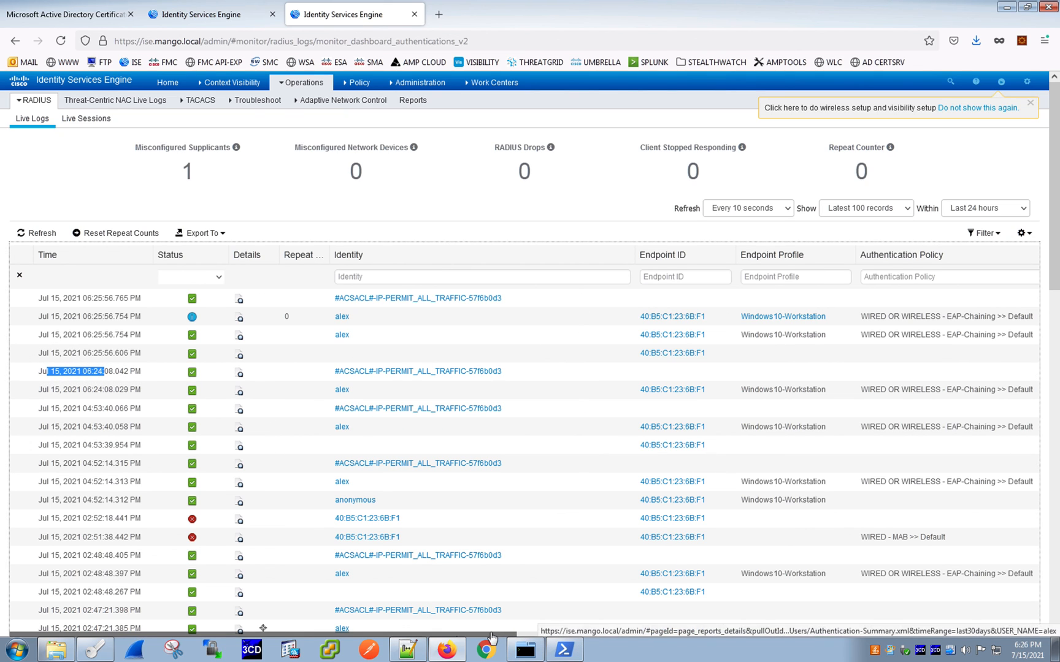
{"action": "left_click_drag", "start_coordinate": [489, 636], "coordinate": [880, 634]}
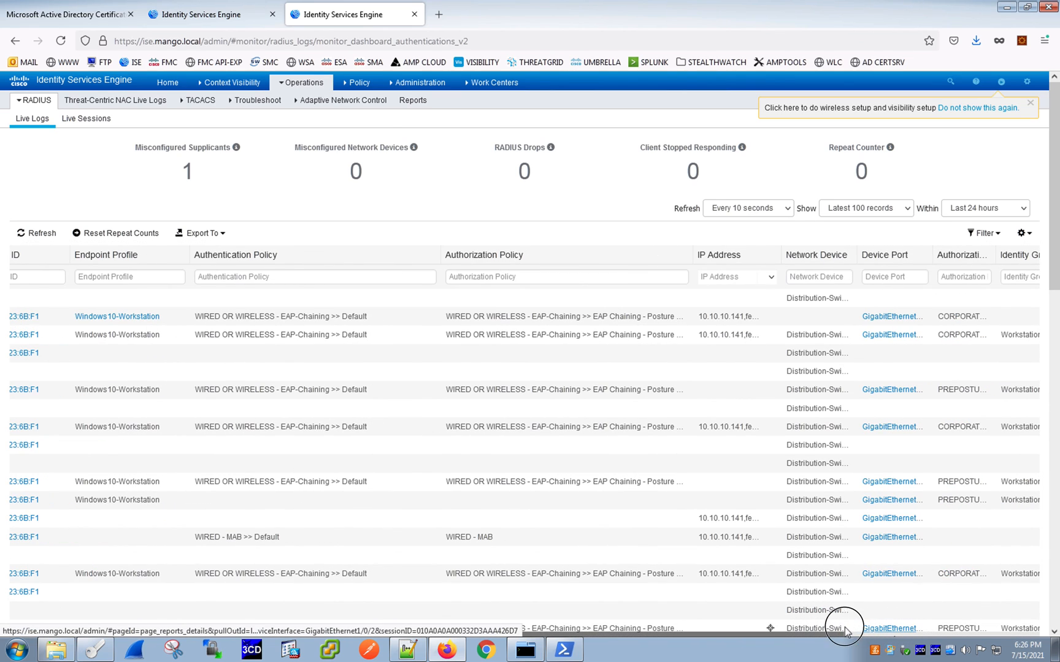
{"action": "left_click_drag", "start_coordinate": [818, 635], "coordinate": [933, 635]}
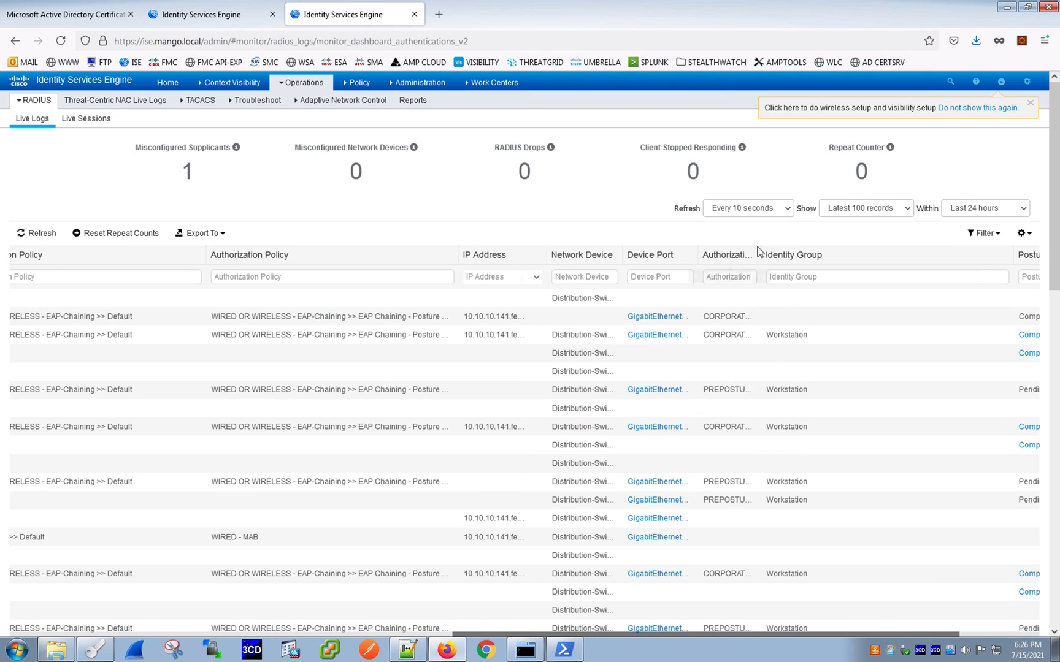
{"action": "left_click_drag", "start_coordinate": [760, 251], "coordinate": [878, 248]}
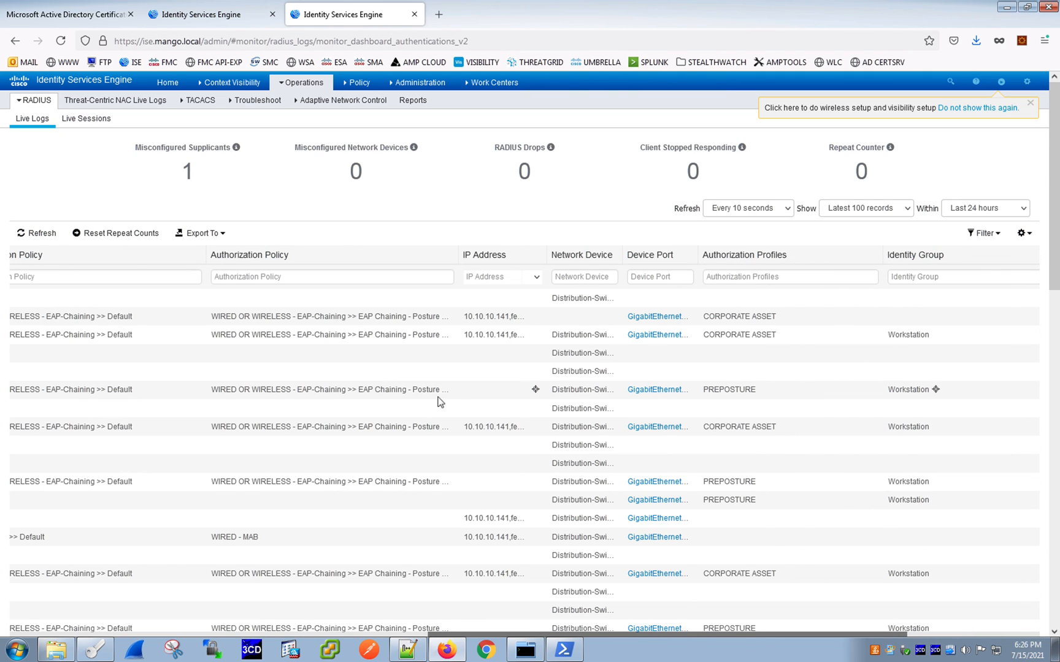
{"action": "left_click_drag", "start_coordinate": [212, 390], "coordinate": [438, 386]}
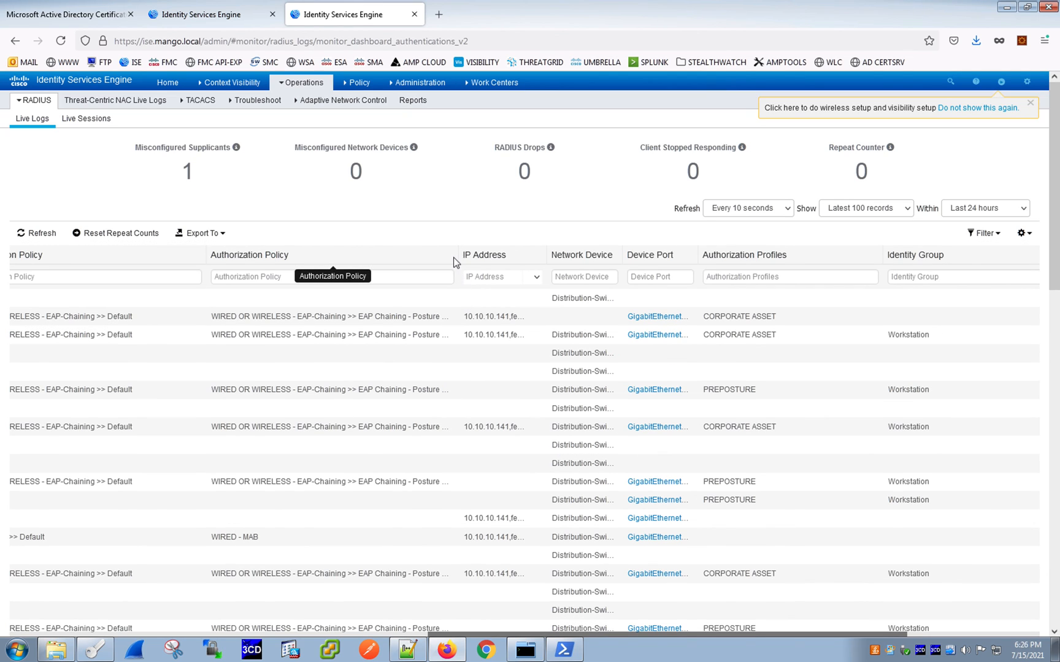
{"action": "left_click_drag", "start_coordinate": [449, 256], "coordinate": [481, 255]}
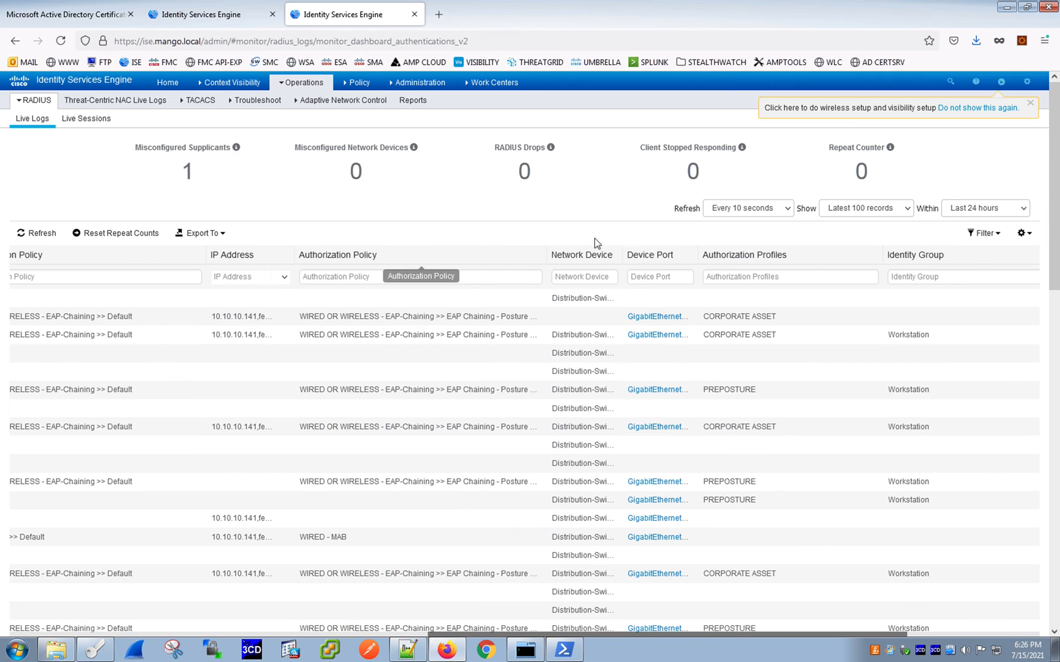
{"action": "double_click", "coordinate": [702, 390]}
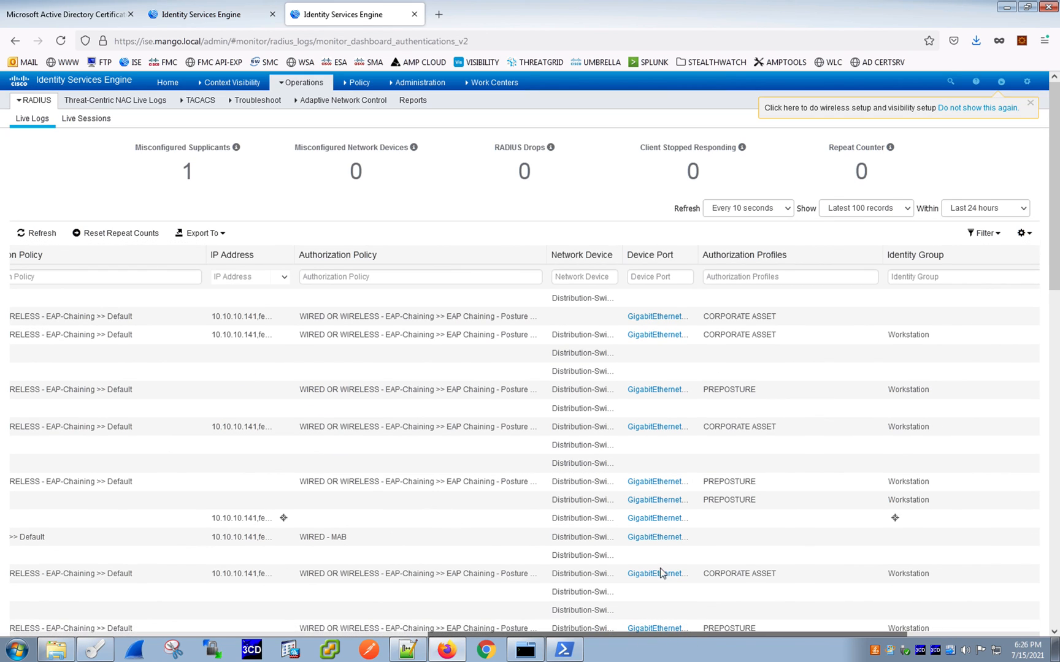
{"action": "left_click_drag", "start_coordinate": [731, 639], "coordinate": [891, 632]}
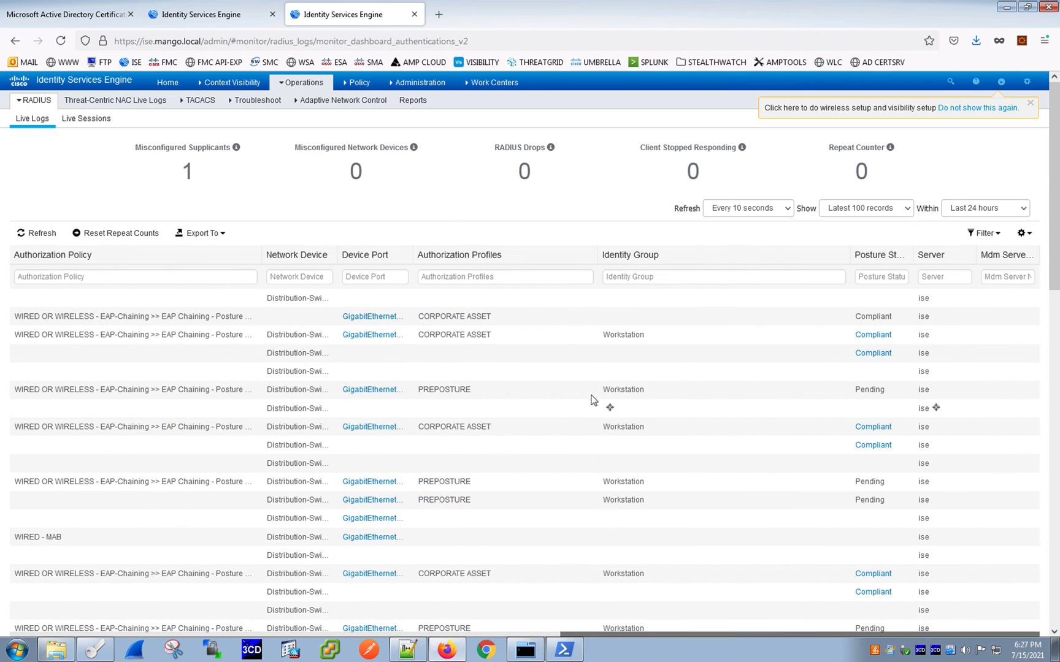
{"action": "left_click_drag", "start_coordinate": [478, 391], "coordinate": [423, 393]}
{"action": "double_click", "coordinate": [430, 390]}
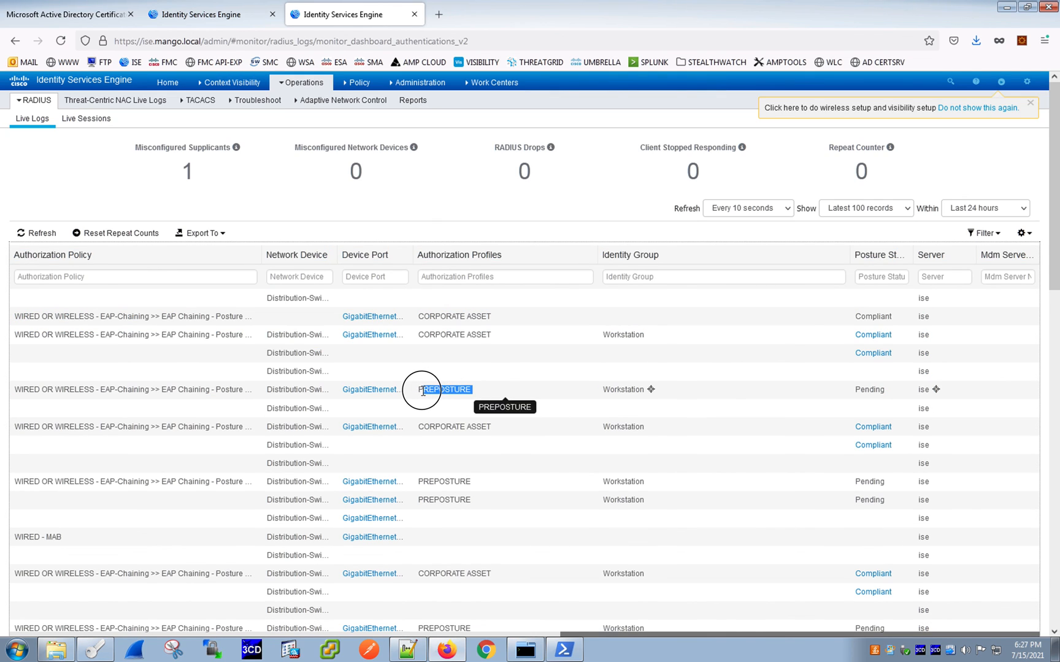
{"action": "mouse_move", "coordinate": [494, 335]}
{"action": "left_mouse_down"}
{"action": "mouse_move", "coordinate": [415, 340]}
{"action": "mouse_move", "coordinate": [414, 315]}
{"action": "mouse_move", "coordinate": [496, 319]}
{"action": "left_mouse_up"}
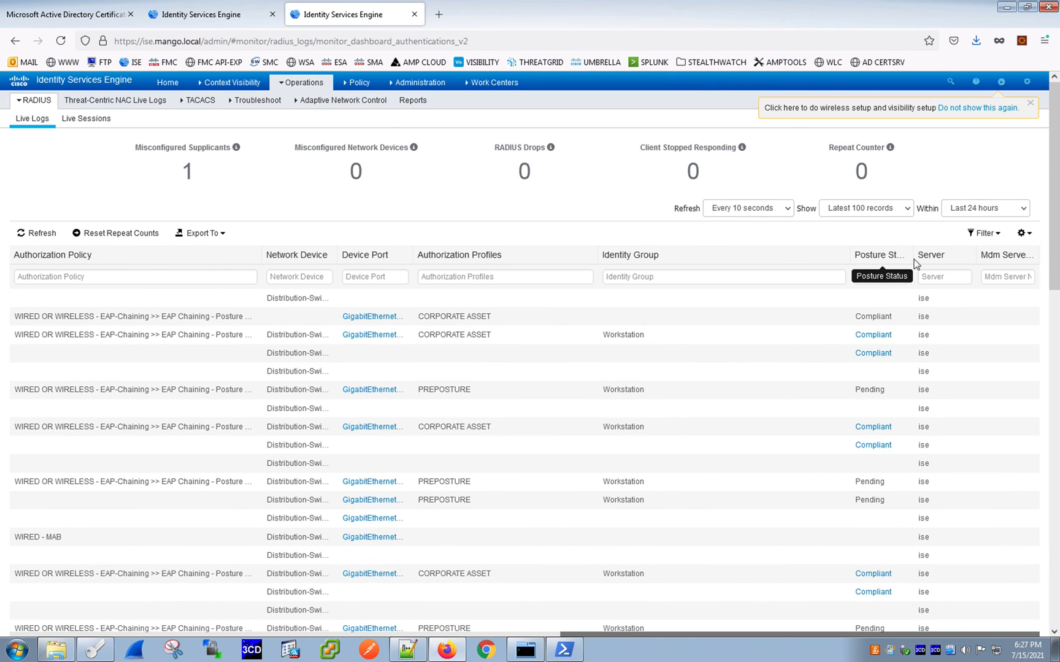
{"action": "left_click_drag", "start_coordinate": [912, 255], "coordinate": [954, 255]}
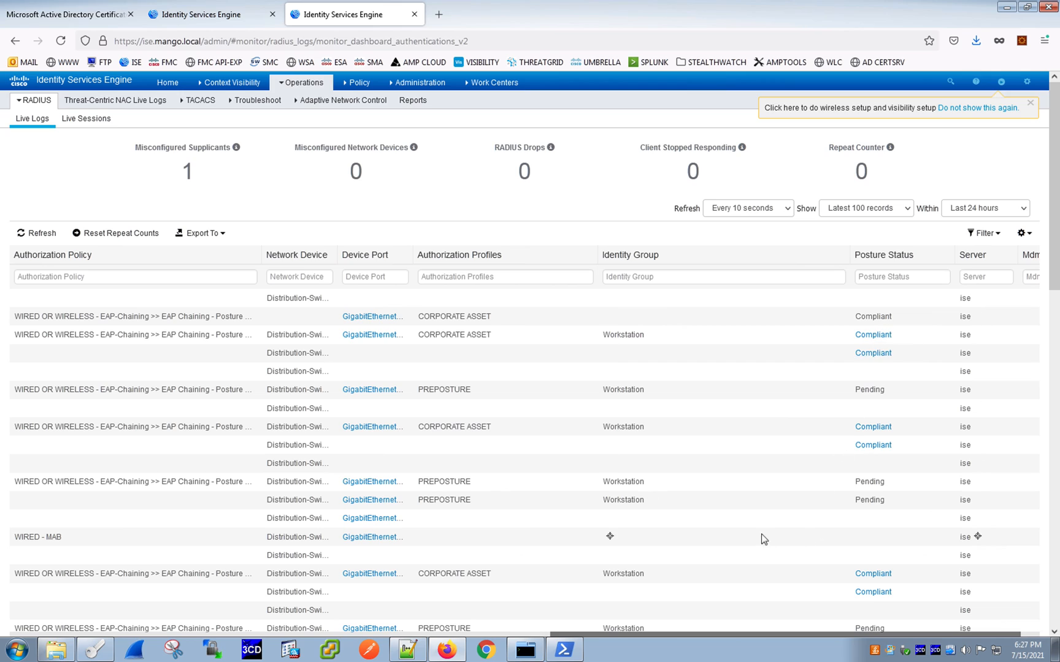
- Open the ISE Live Sessions view and review the endpoint session's identity and posture status
{"action": "left_click", "coordinate": [95, 119]}
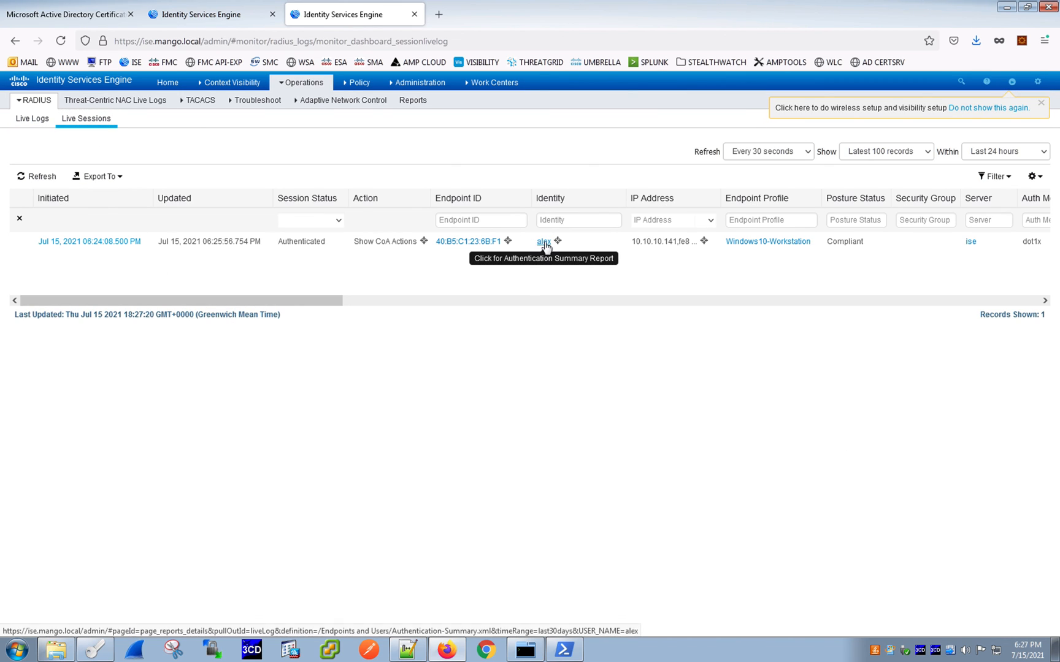
{"action": "left_click_drag", "start_coordinate": [289, 242], "coordinate": [376, 246]}
{"action": "left_click_drag", "start_coordinate": [837, 242], "coordinate": [876, 246]}
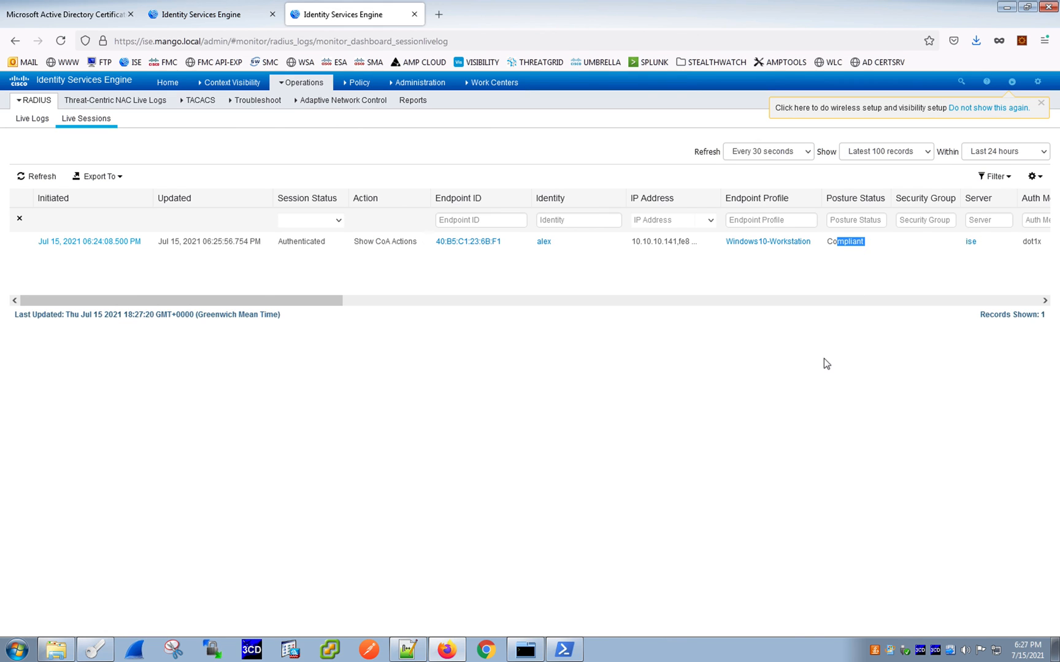
- Switch to the client VM and enter the user's username and password in the AnyConnect Wired-access login prompt, then submit
{"action": "key", "text": "ctrl+Up"}
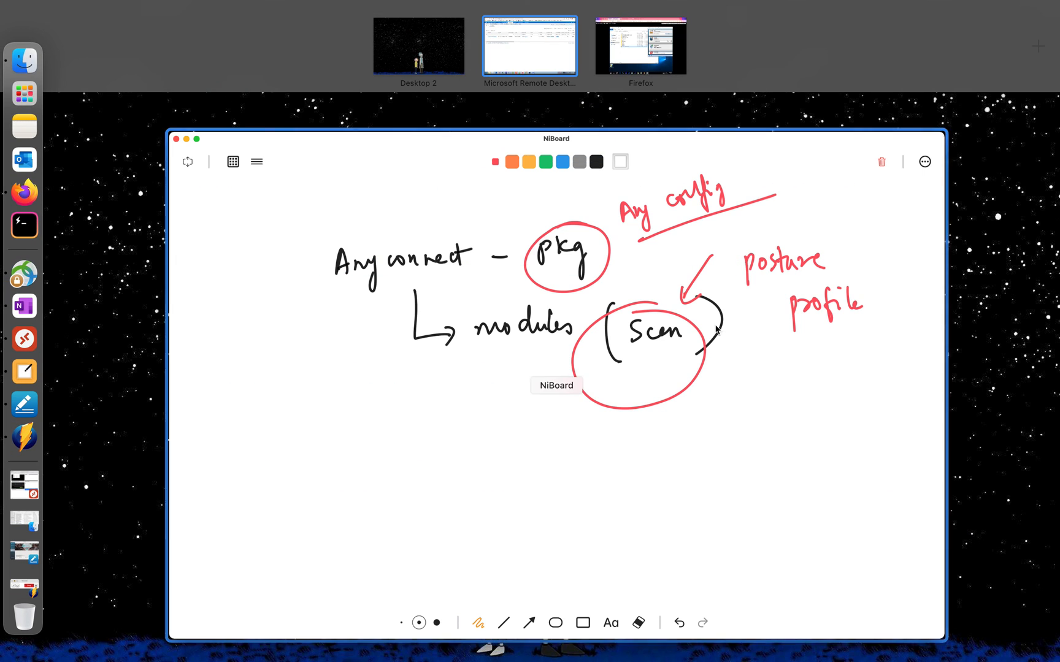
{"action": "left_click", "coordinate": [685, 53]}
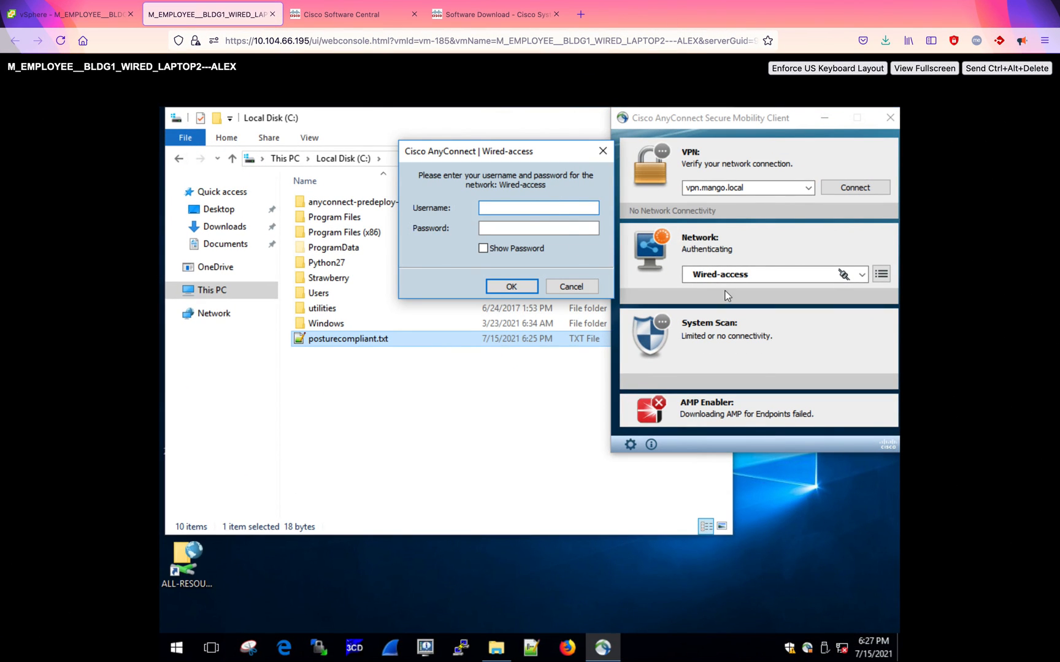
{"action": "left_click", "coordinate": [522, 211]}
{"action": "left_click", "coordinate": [517, 228]}
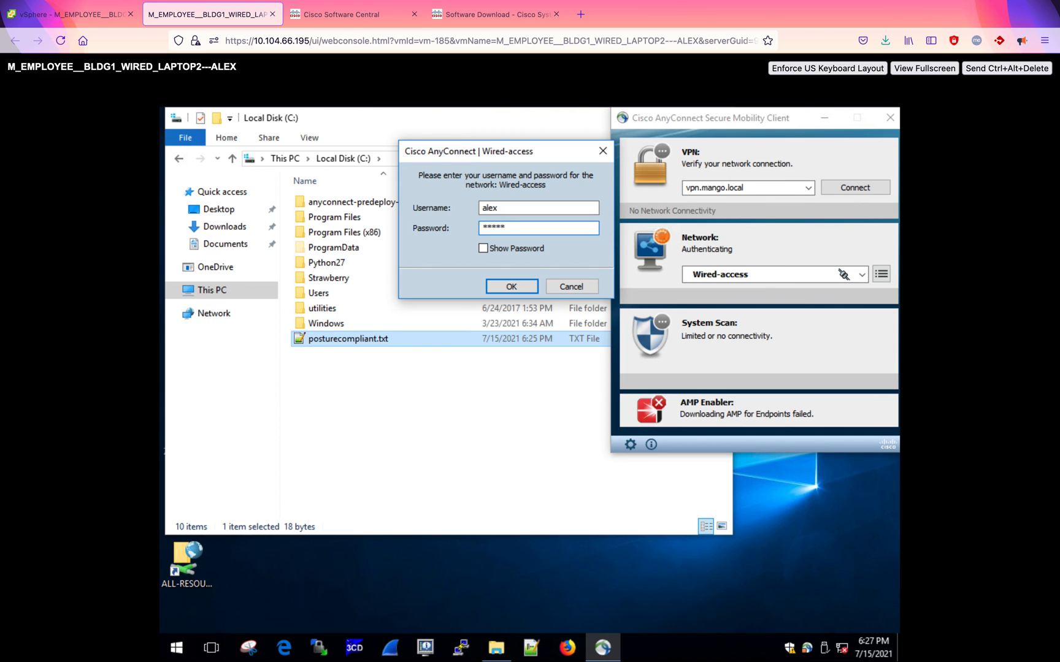
{"action": "left_click", "coordinate": [508, 250]}
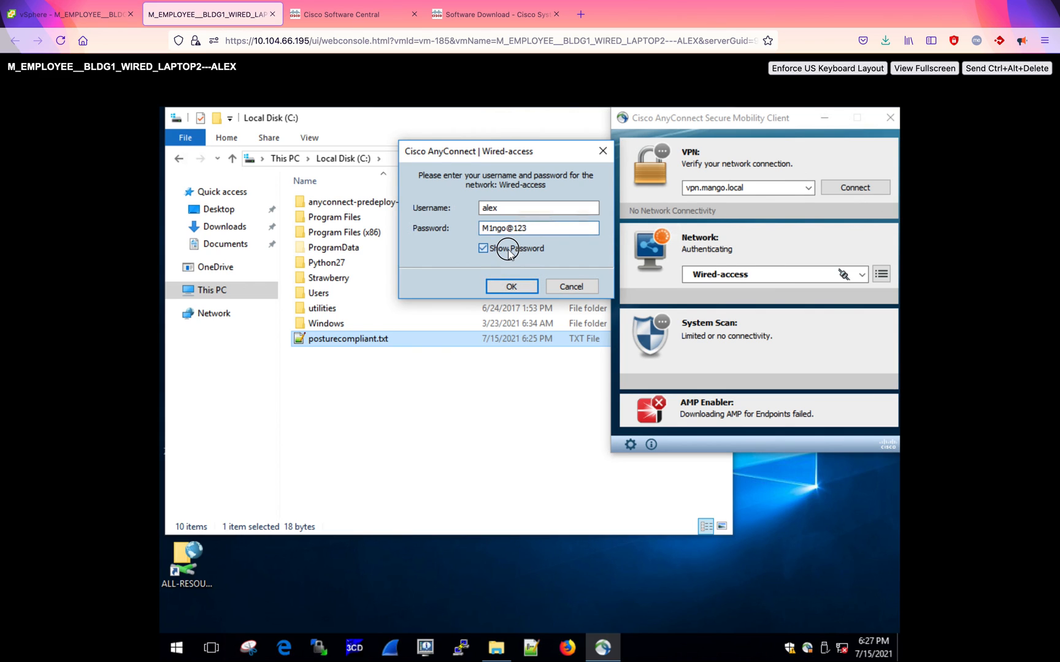
{"action": "left_click", "coordinate": [514, 287]}
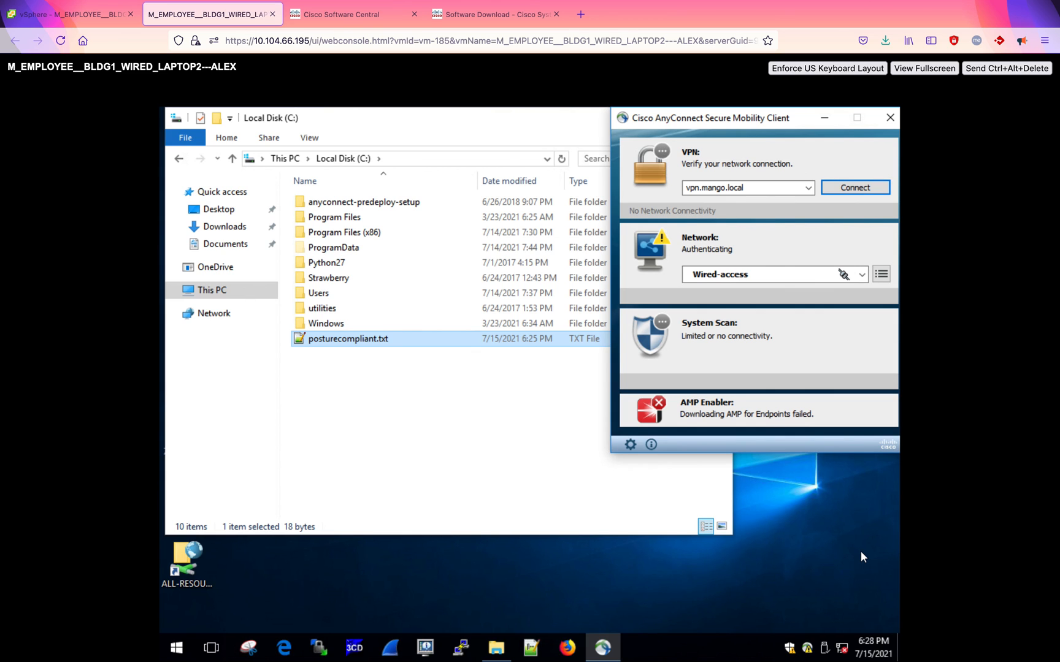
- Switch back to the NiBoard whiteboard with the AnyConnect package and posture profile sketch
{"action": "key", "text": "ctrl+Up"}
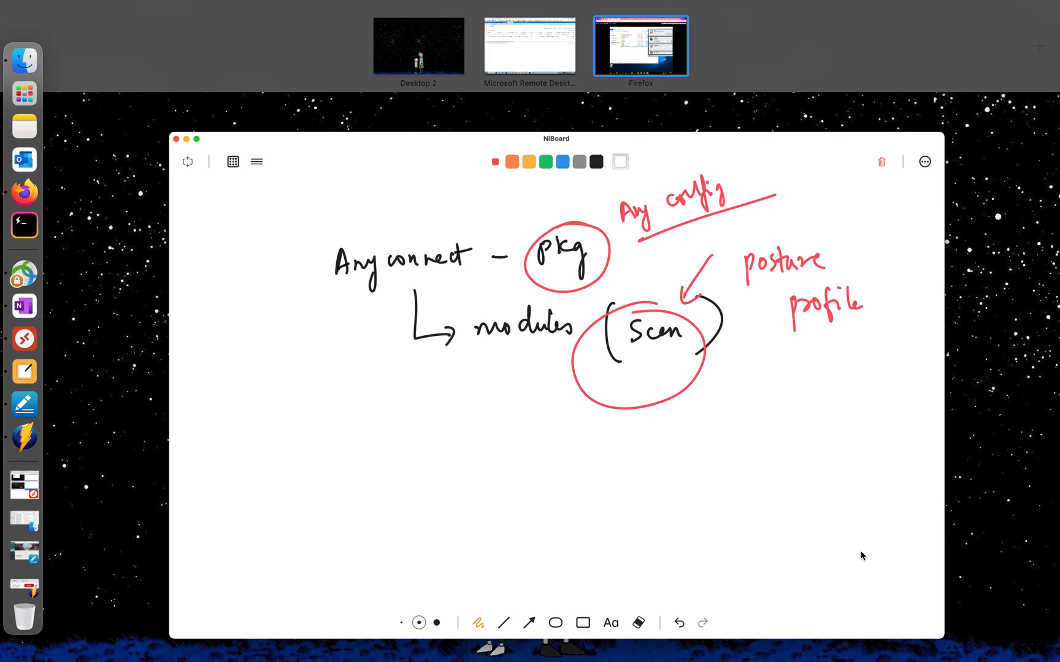
{"action": "left_click", "coordinate": [498, 398]}
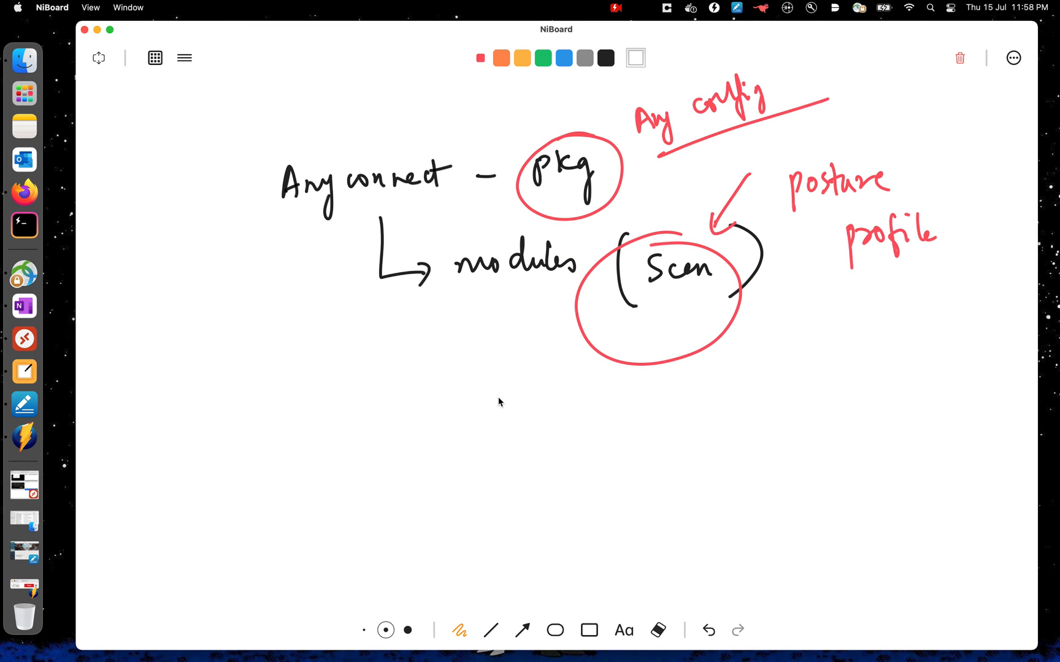